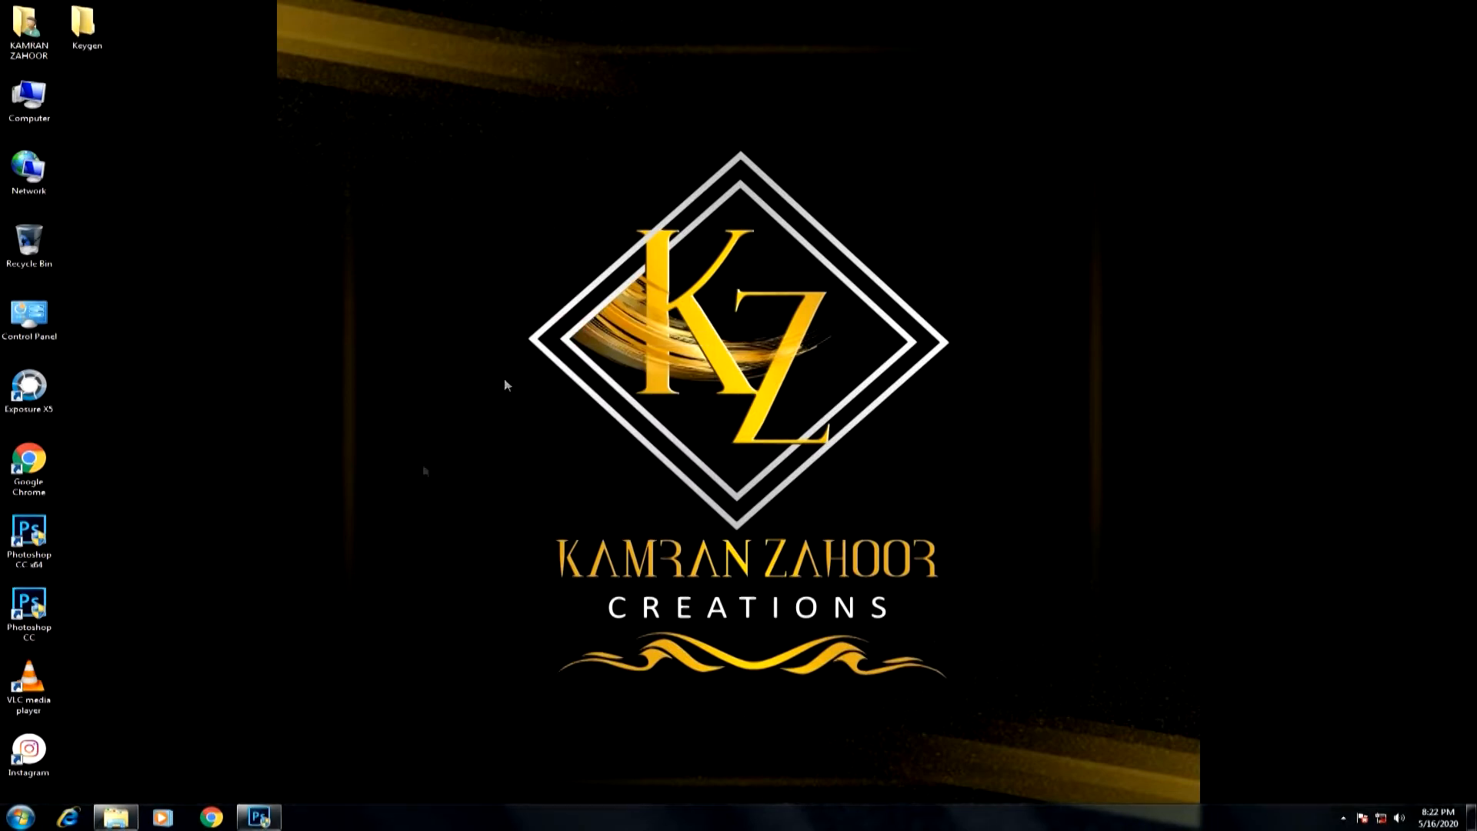
Switch to Photoshop and open the photo "DSC_6882 copy" from the Downloads folder.
{"action": "left_click", "coordinate": [260, 819]}
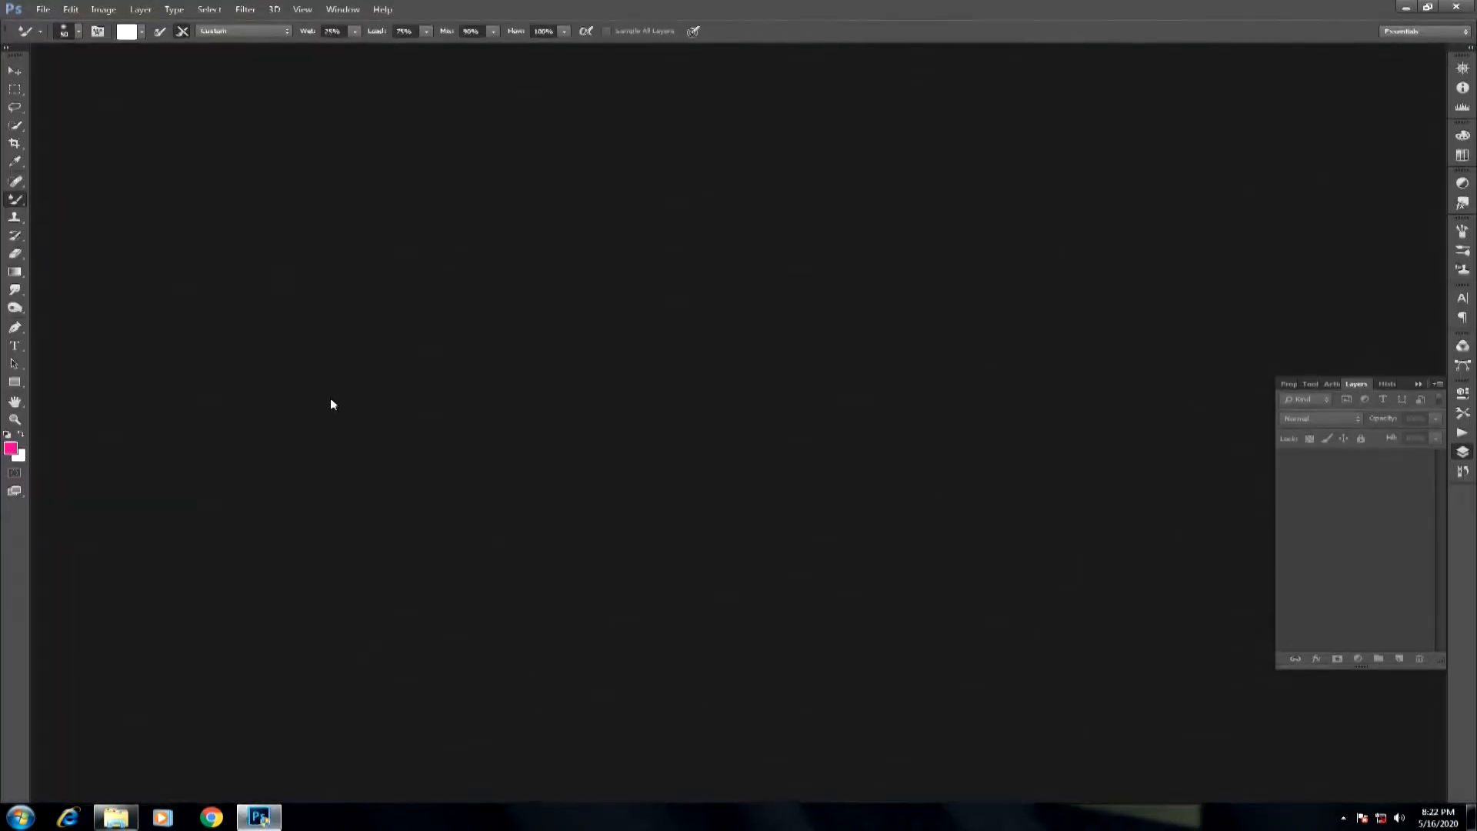
{"action": "left_click", "coordinate": [42, 10]}
{"action": "left_click", "coordinate": [46, 38]}
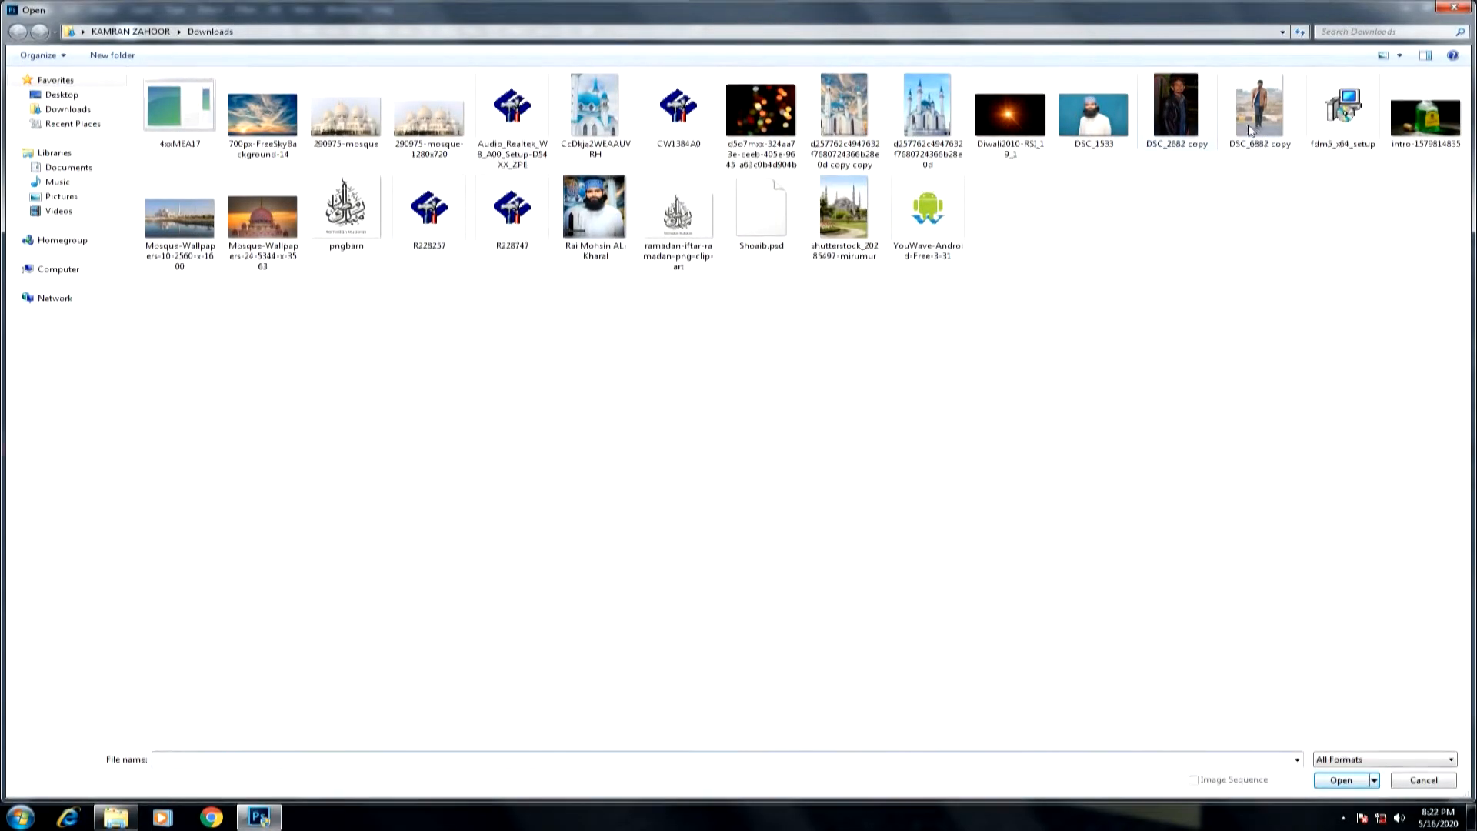
{"action": "double_click", "coordinate": [1253, 123]}
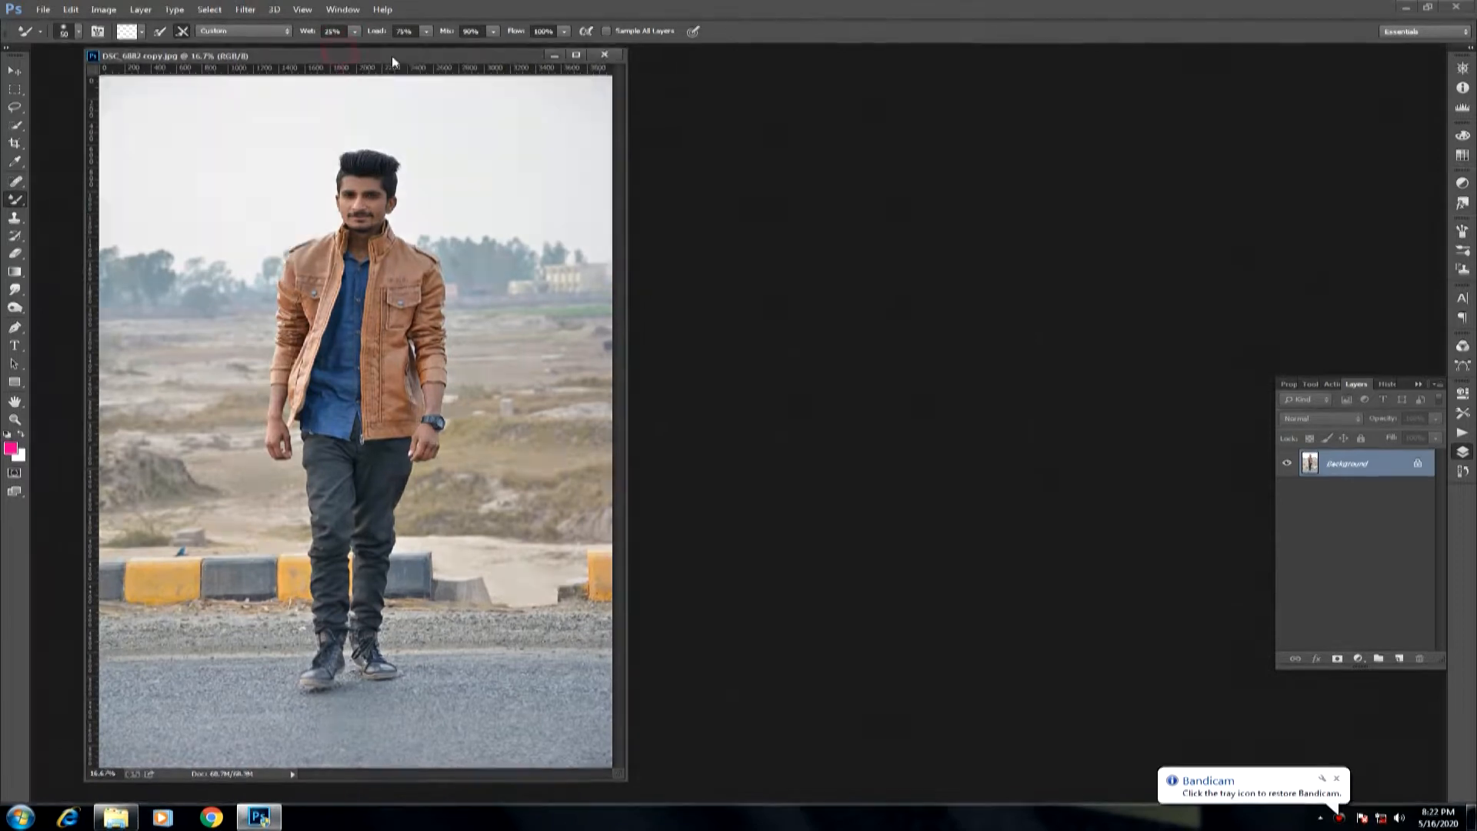
{"action": "left_click_drag", "start_coordinate": [390, 55], "coordinate": [408, 49]}
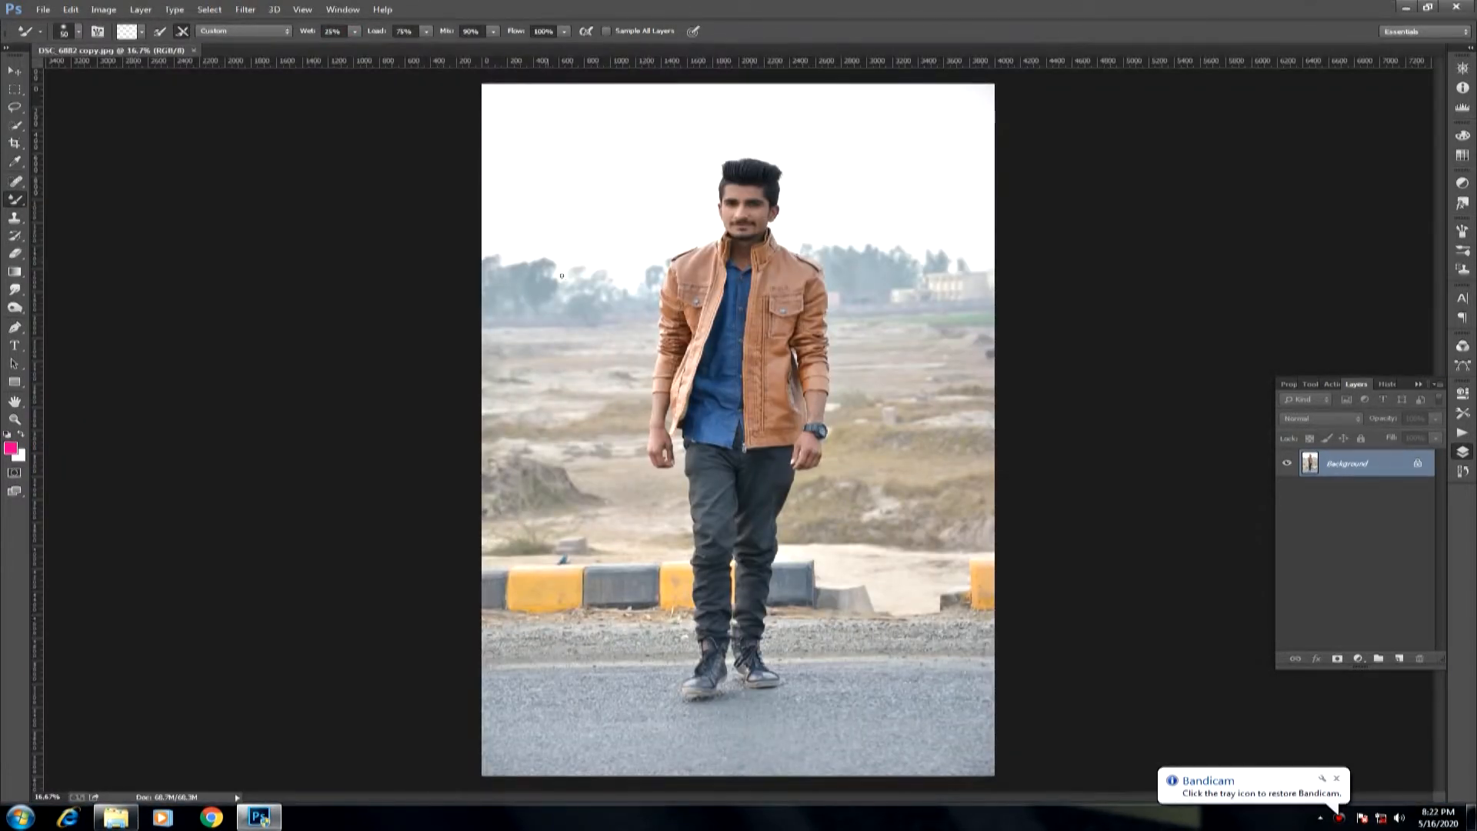
Apply the Camera Raw Filter with exposure +0.10, contrast +2 and slightly raised blacks.
{"action": "left_click_drag", "start_coordinate": [639, 200], "coordinate": [837, 449]}
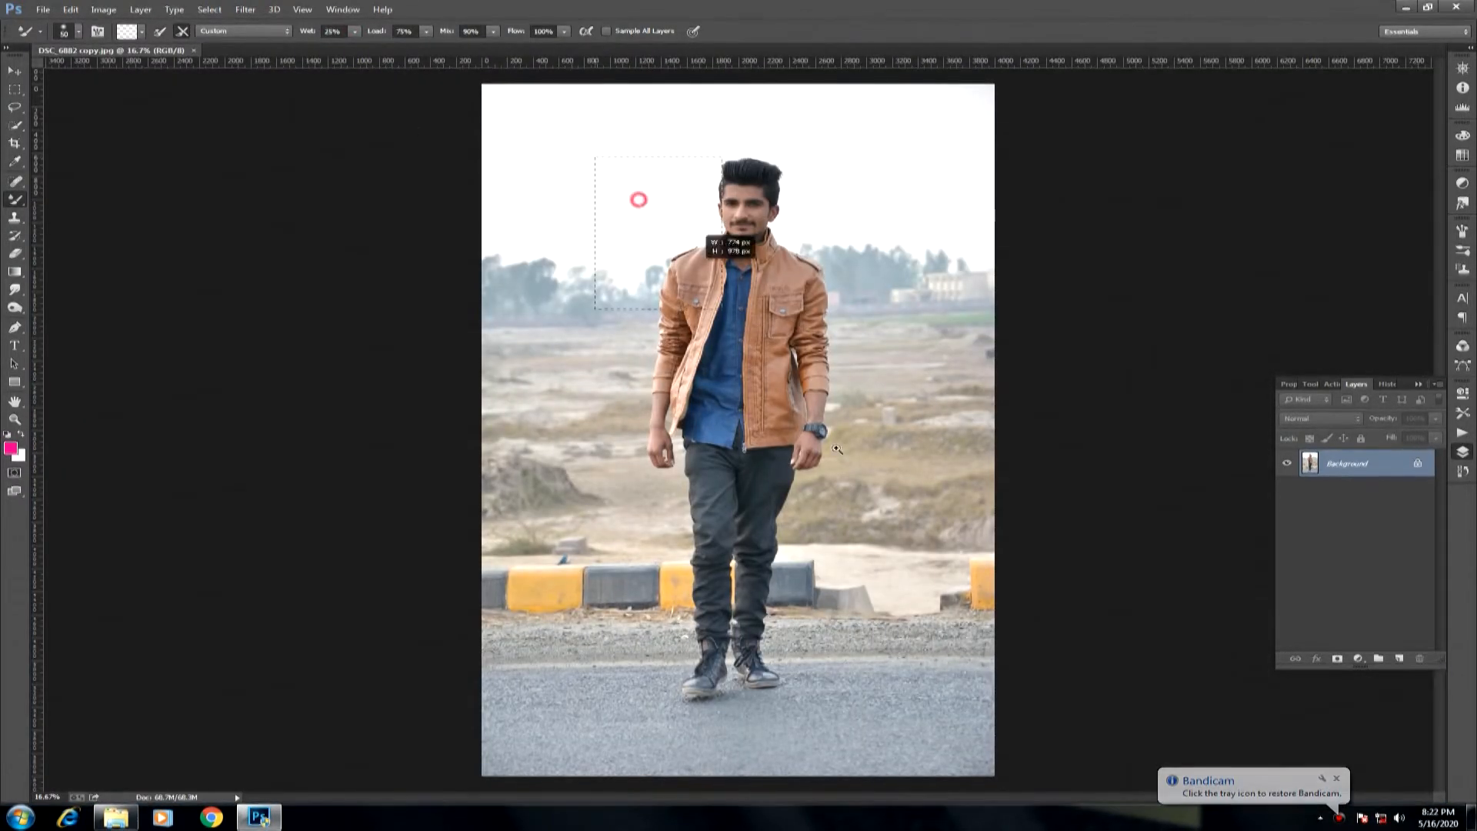
{"action": "left_click_drag", "start_coordinate": [876, 499], "coordinate": [877, 500]}
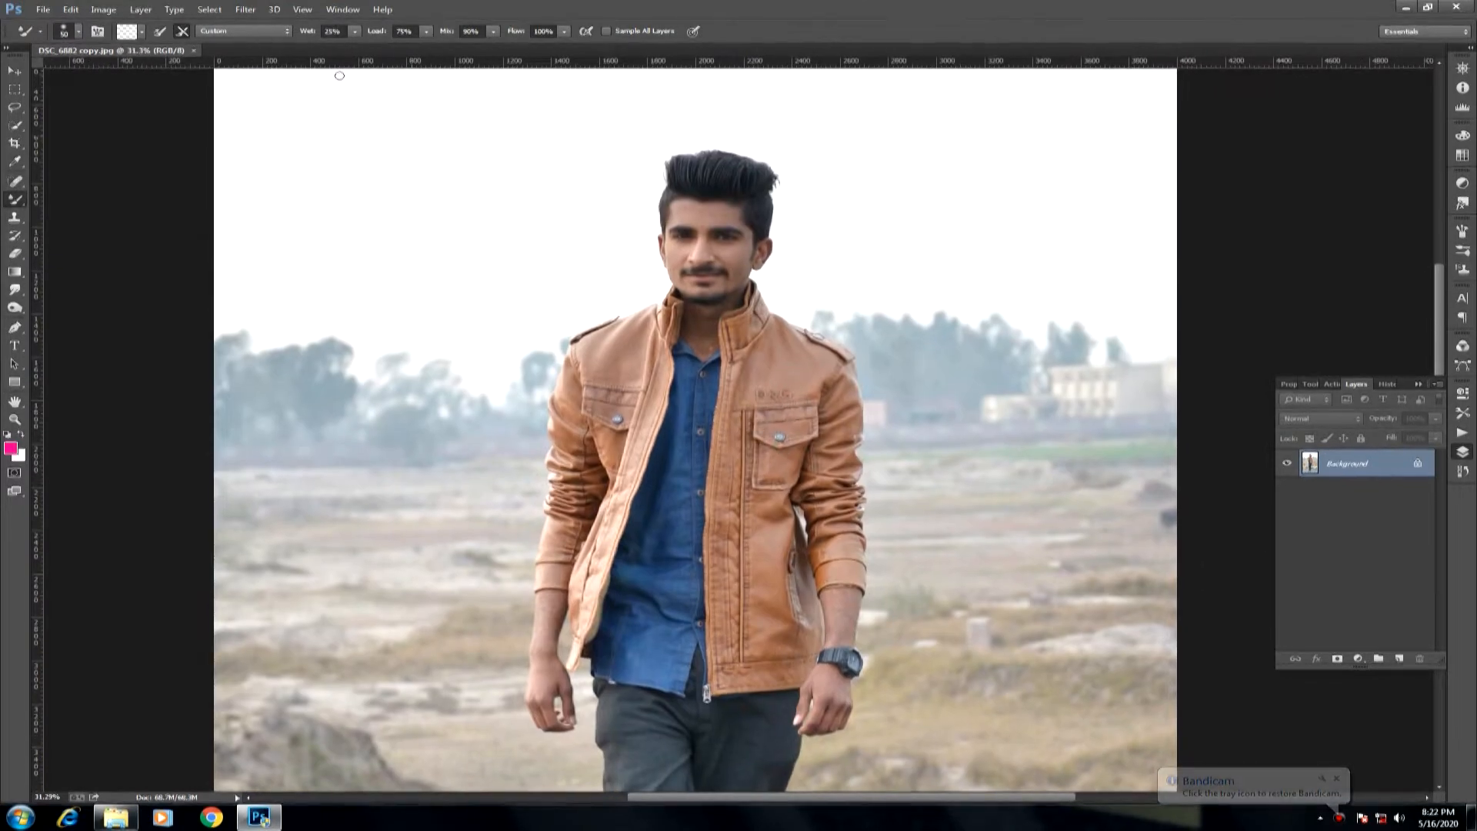
{"action": "left_click", "coordinate": [254, 12]}
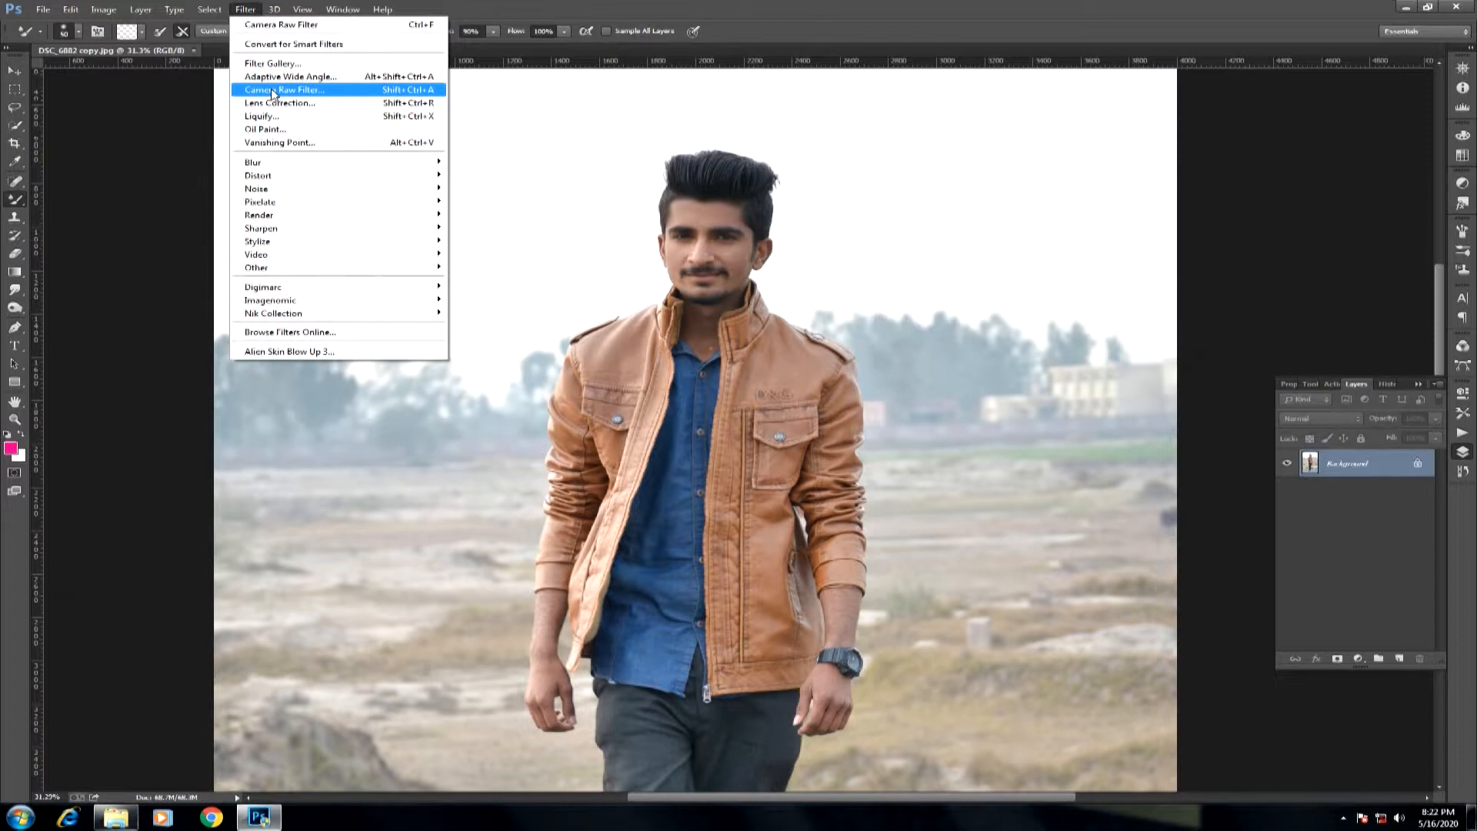
{"action": "left_click", "coordinate": [271, 90]}
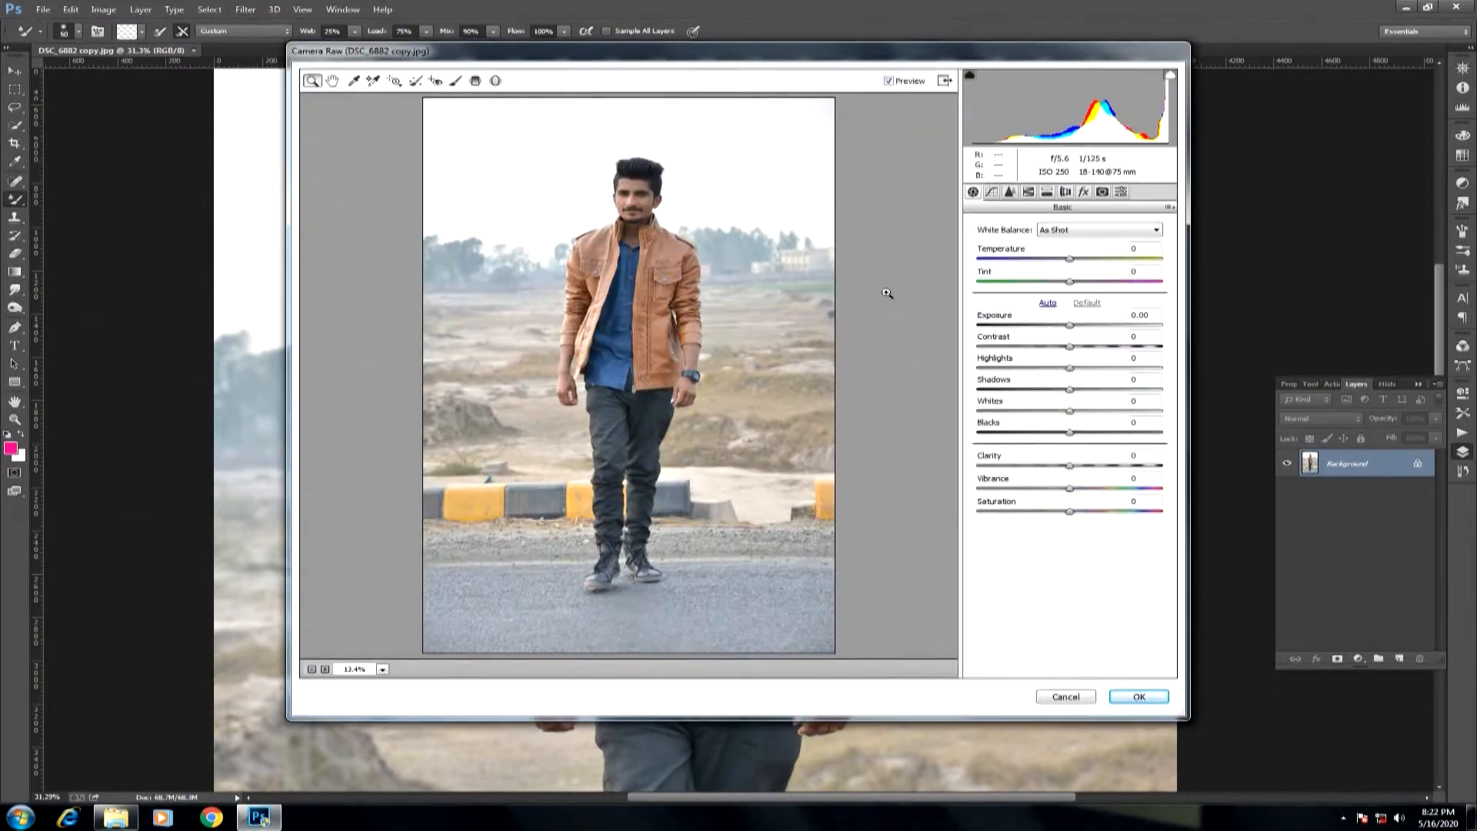
{"action": "left_click_drag", "start_coordinate": [1094, 354], "coordinate": [1073, 331]}
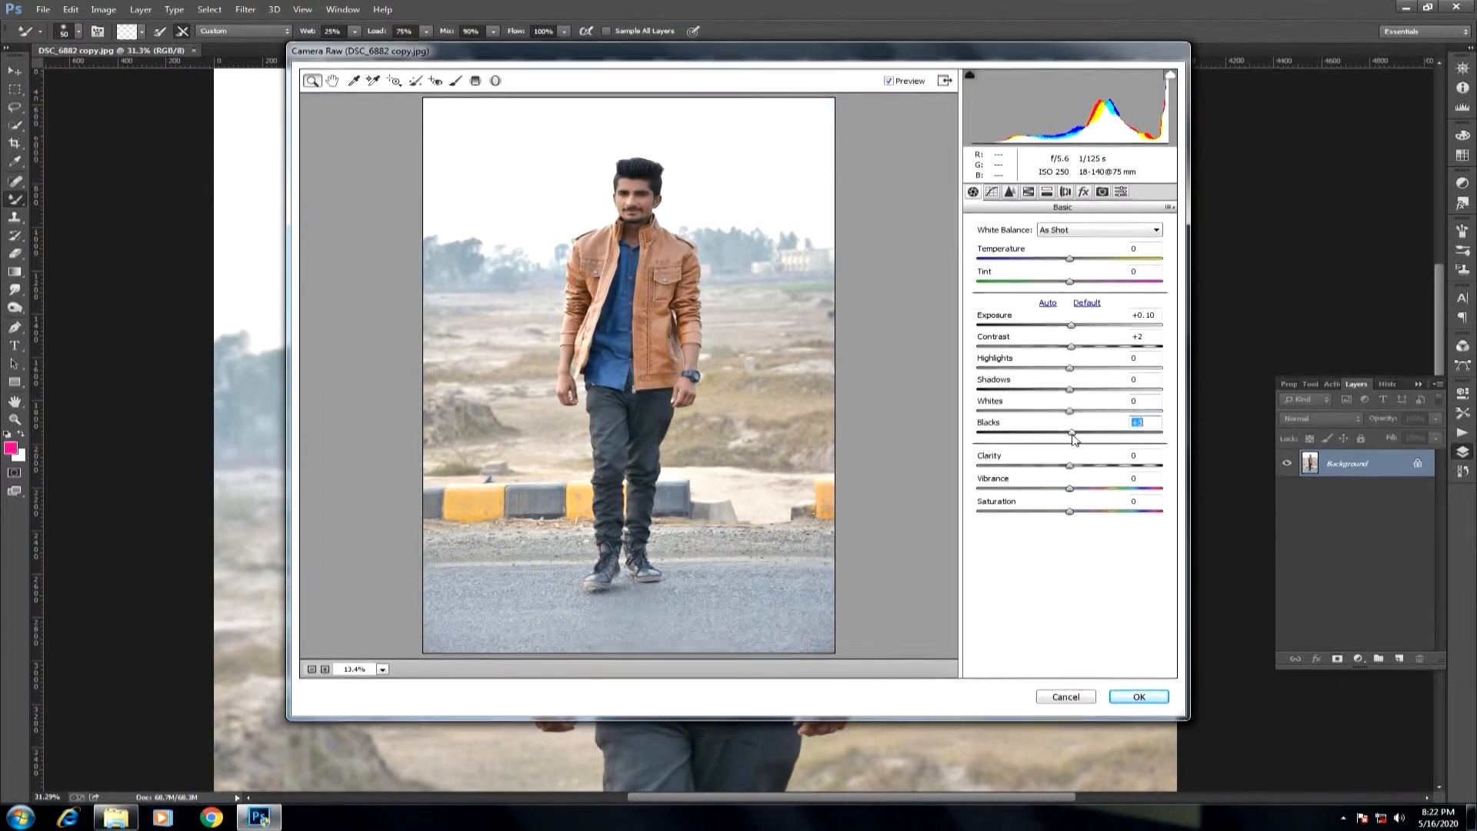
{"action": "left_click", "coordinate": [1138, 696]}
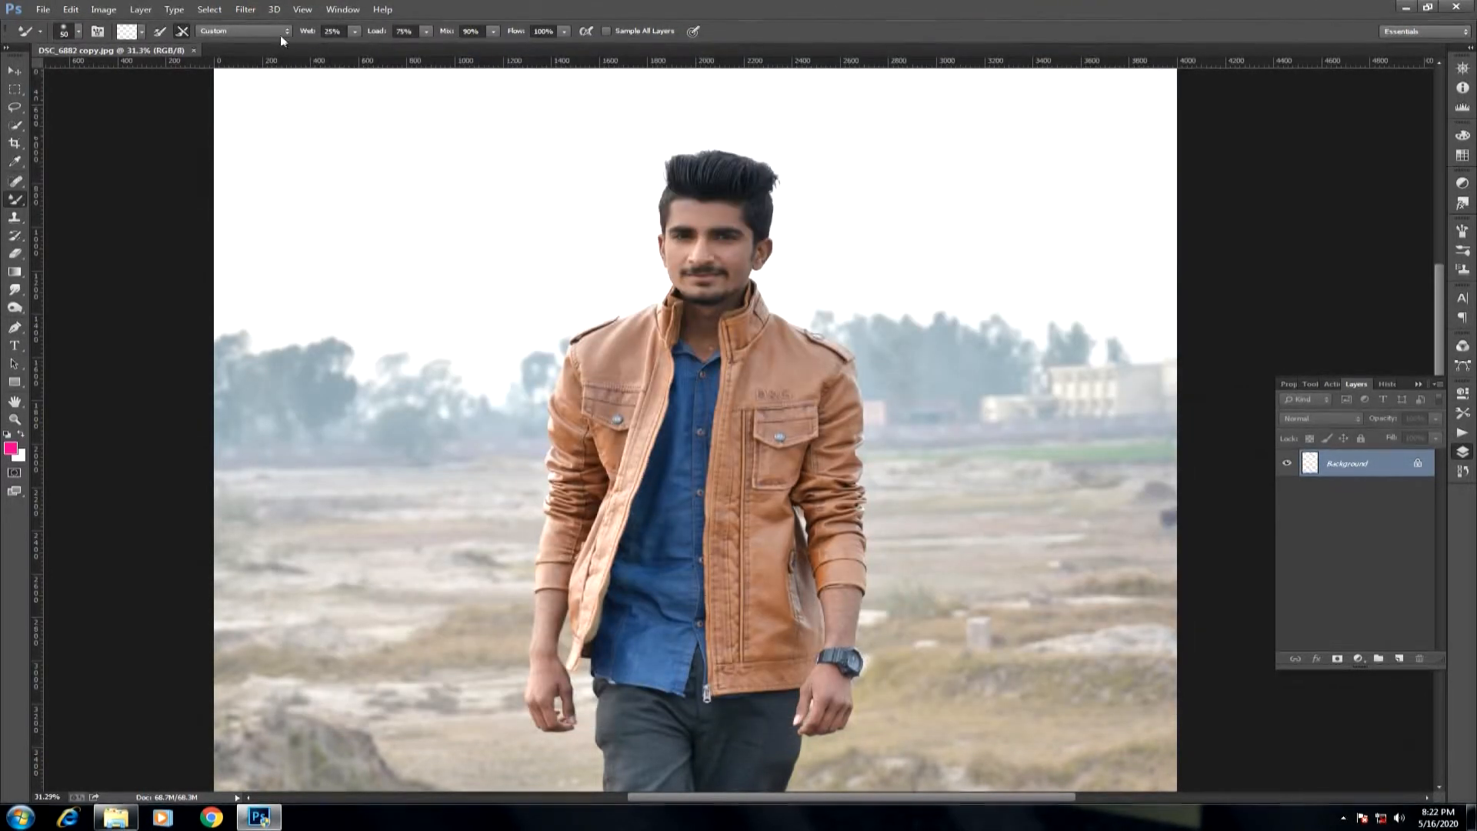
Choose the Clone Stamp tool for retouching the face and set its opacity and flow to 40%.
{"action": "left_click", "coordinate": [246, 10]}
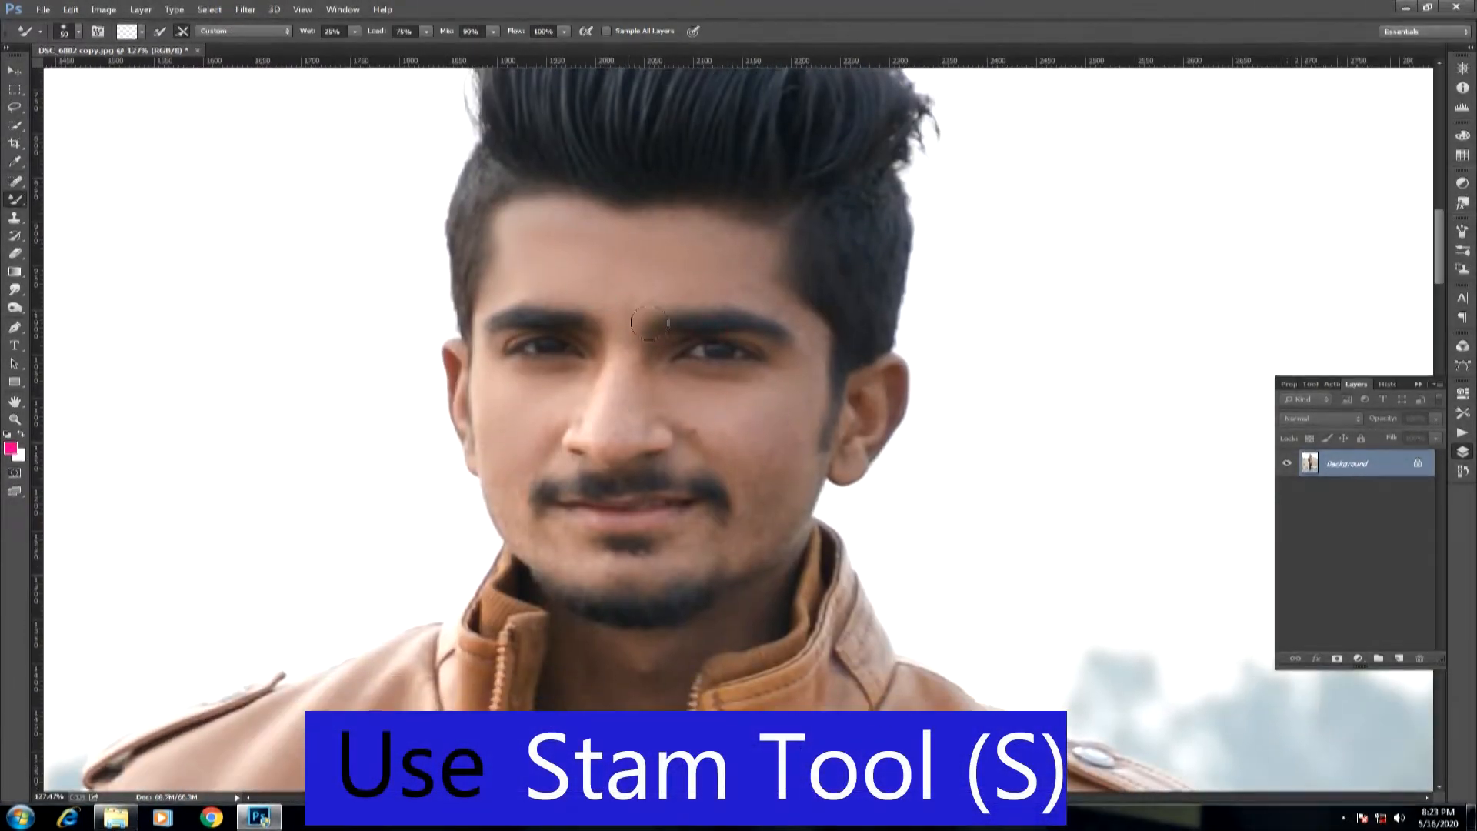
{"action": "right_click", "coordinate": [14, 217]}
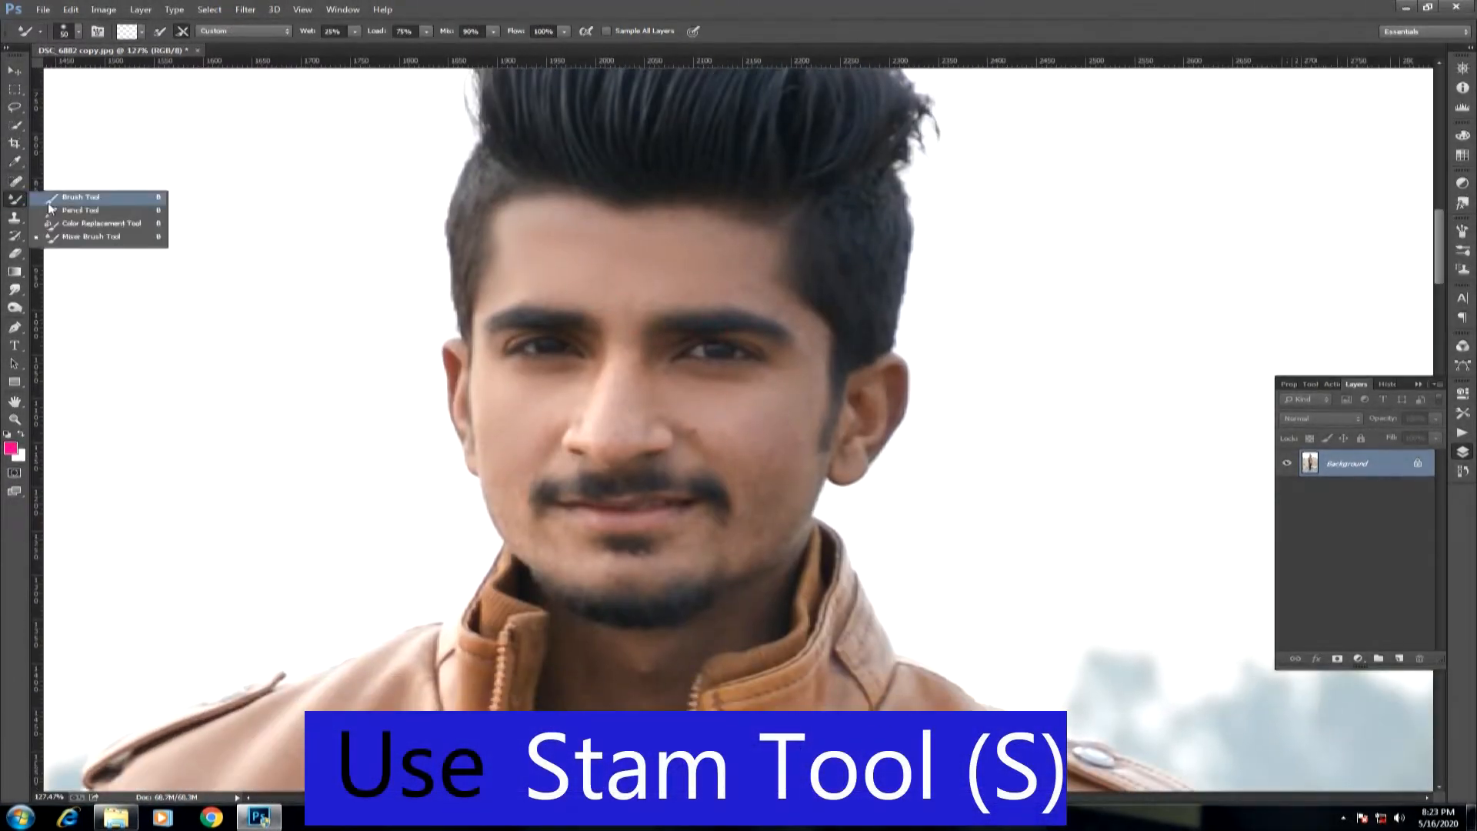
{"action": "left_click_drag", "start_coordinate": [813, 528], "coordinate": [573, 354]}
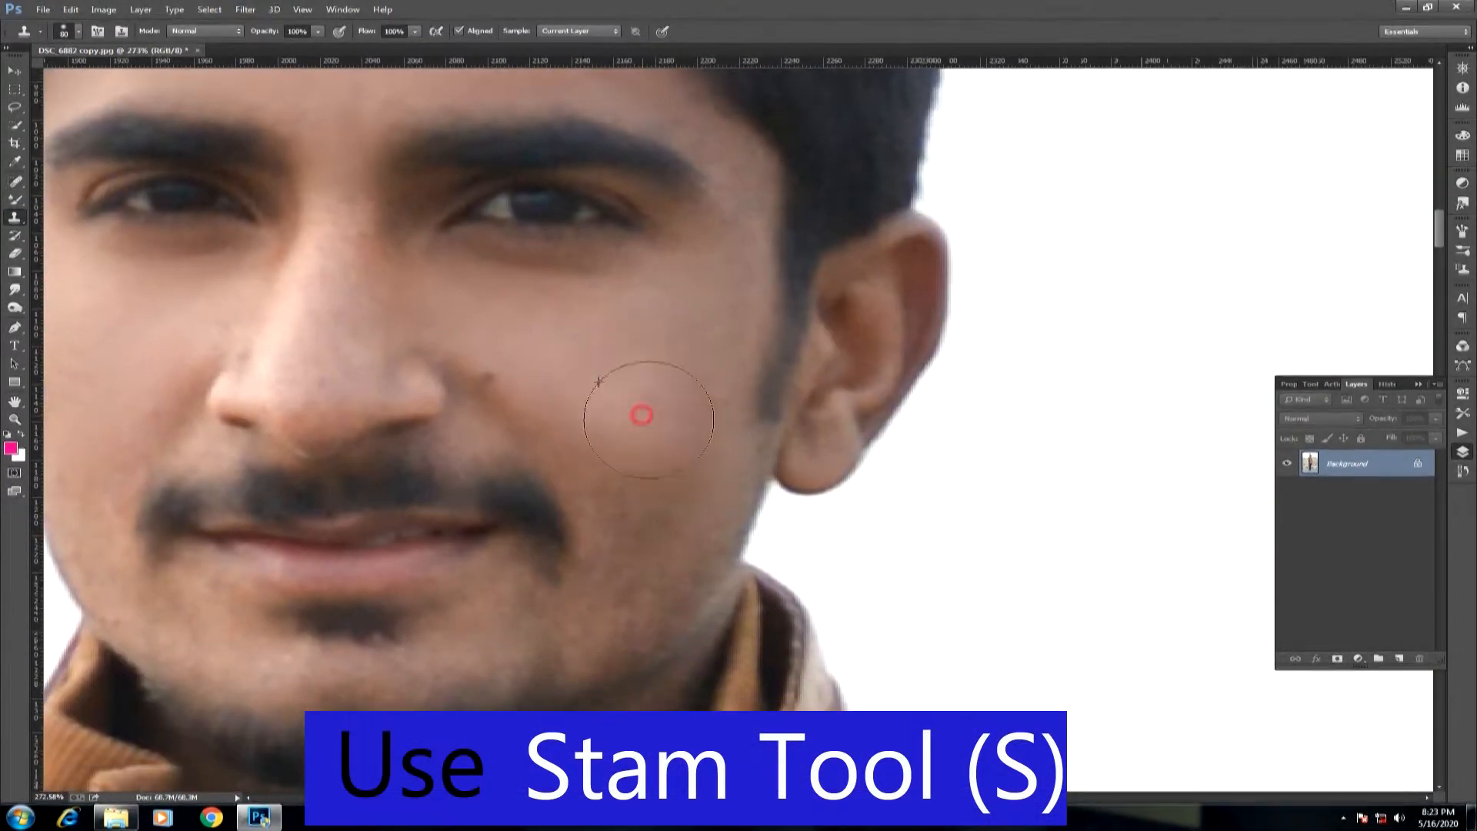
{"action": "double_click", "coordinate": [294, 32]}
{"action": "type", "text": "0"}
{"action": "key", "text": "Return"}
{"action": "type", "text": "40"}
{"action": "double_click", "coordinate": [394, 31]}
{"action": "type", "text": "40"}
{"action": "key", "text": "Return"}
Retouch the skin on the man's cheeks, nose and forehead with the Clone Stamp.
{"action": "left_click", "coordinate": [567, 356], "text": "alt"}
{"action": "left_click", "coordinate": [622, 483]}
{"action": "left_click_drag", "start_coordinate": [649, 363], "coordinate": [935, 380]}
{"action": "left_click", "coordinate": [415, 344], "text": "alt"}
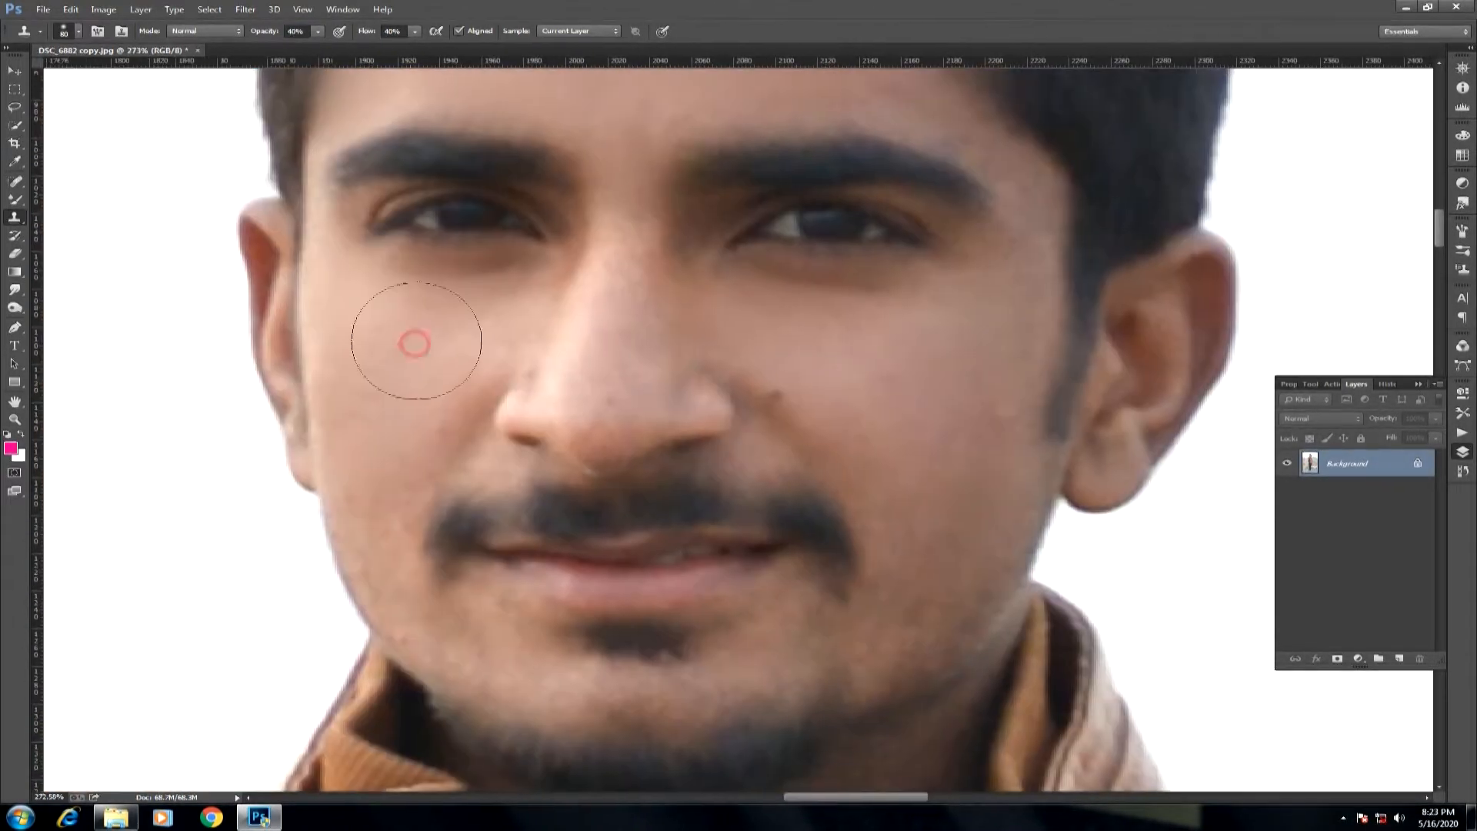
{"action": "left_click", "coordinate": [614, 316]}
{"action": "mouse_move", "coordinate": [624, 306]}
{"action": "left_mouse_down"}
{"action": "mouse_move", "coordinate": [587, 431]}
{"action": "mouse_move", "coordinate": [436, 628]}
{"action": "left_mouse_up"}
{"action": "left_click", "coordinate": [538, 360], "text": "alt"}
{"action": "left_click", "coordinate": [291, 277]}
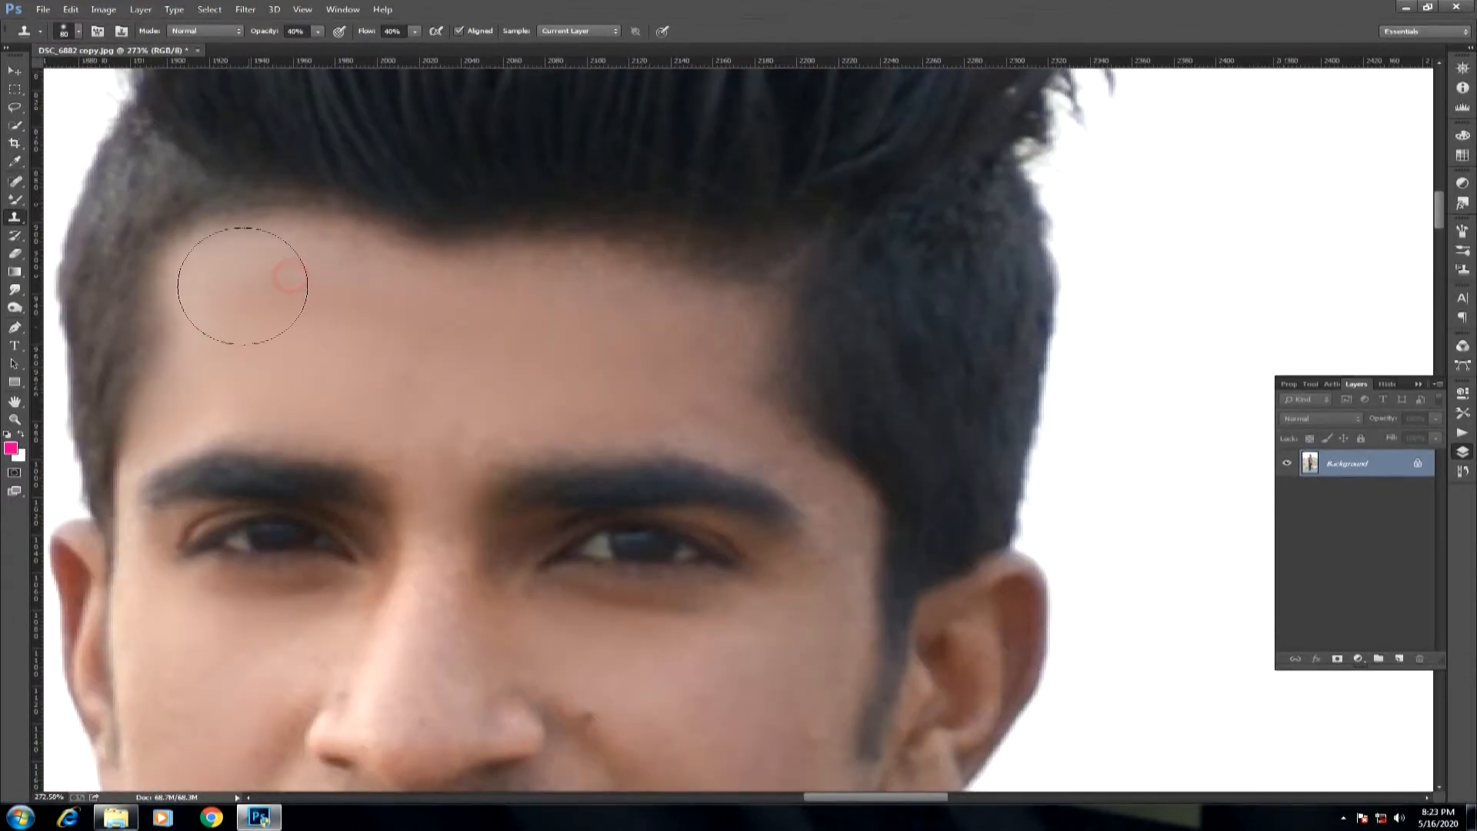
{"action": "left_click_drag", "start_coordinate": [415, 696], "coordinate": [449, 245]}
{"action": "left_click", "coordinate": [245, 10]}
{"action": "left_click", "coordinate": [154, 164]}
{"action": "key", "text": "ctrl+0"}
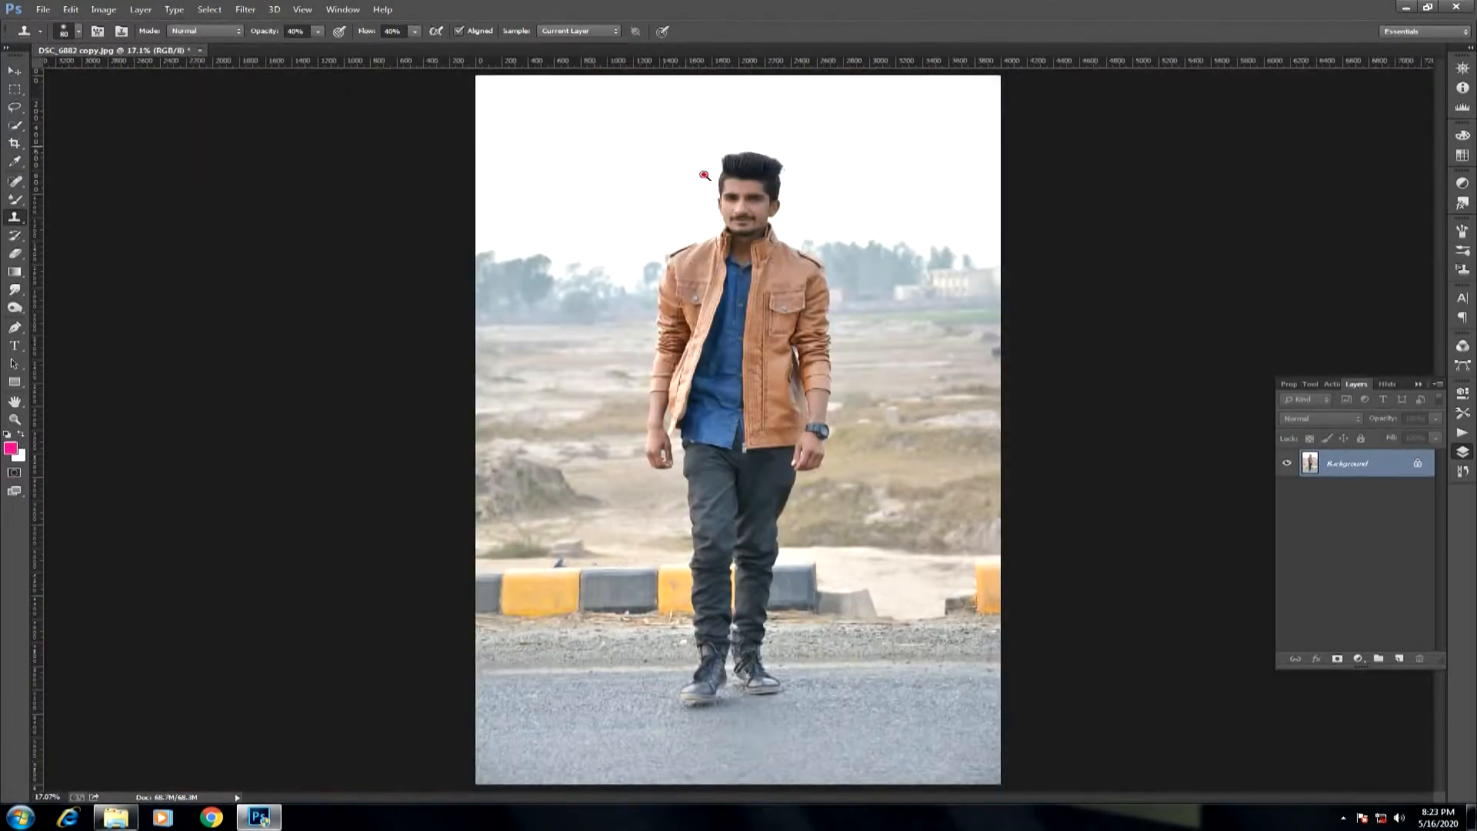
Start the Imagenomic Portraiture filter and sample the man's facial skin tone for the skin mask.
{"action": "left_click_drag", "start_coordinate": [643, 180], "coordinate": [838, 281]}
{"action": "left_click", "coordinate": [13, 72]}
{"action": "left_click", "coordinate": [240, 11]}
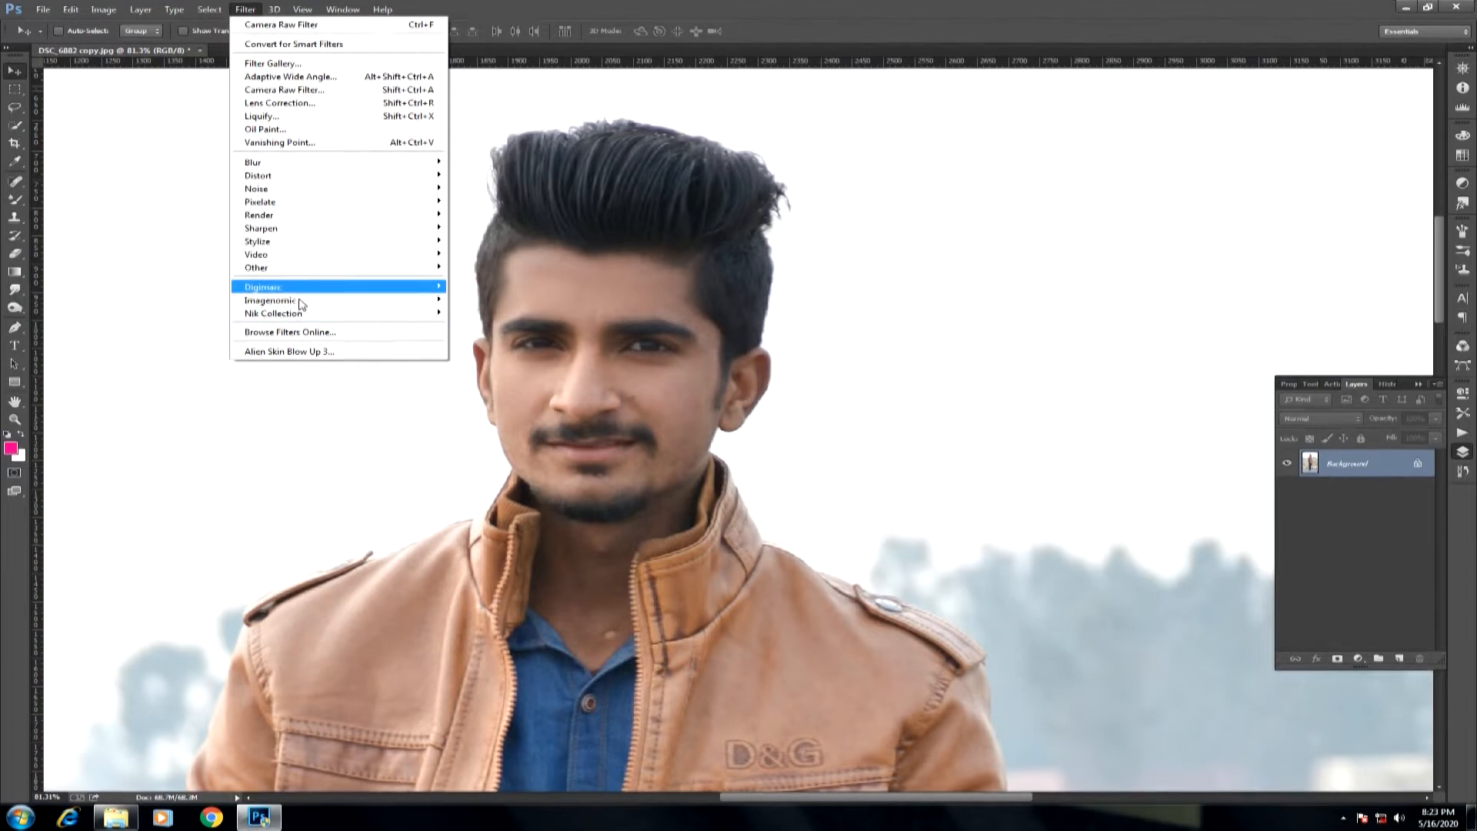
{"action": "left_click", "coordinate": [538, 314]}
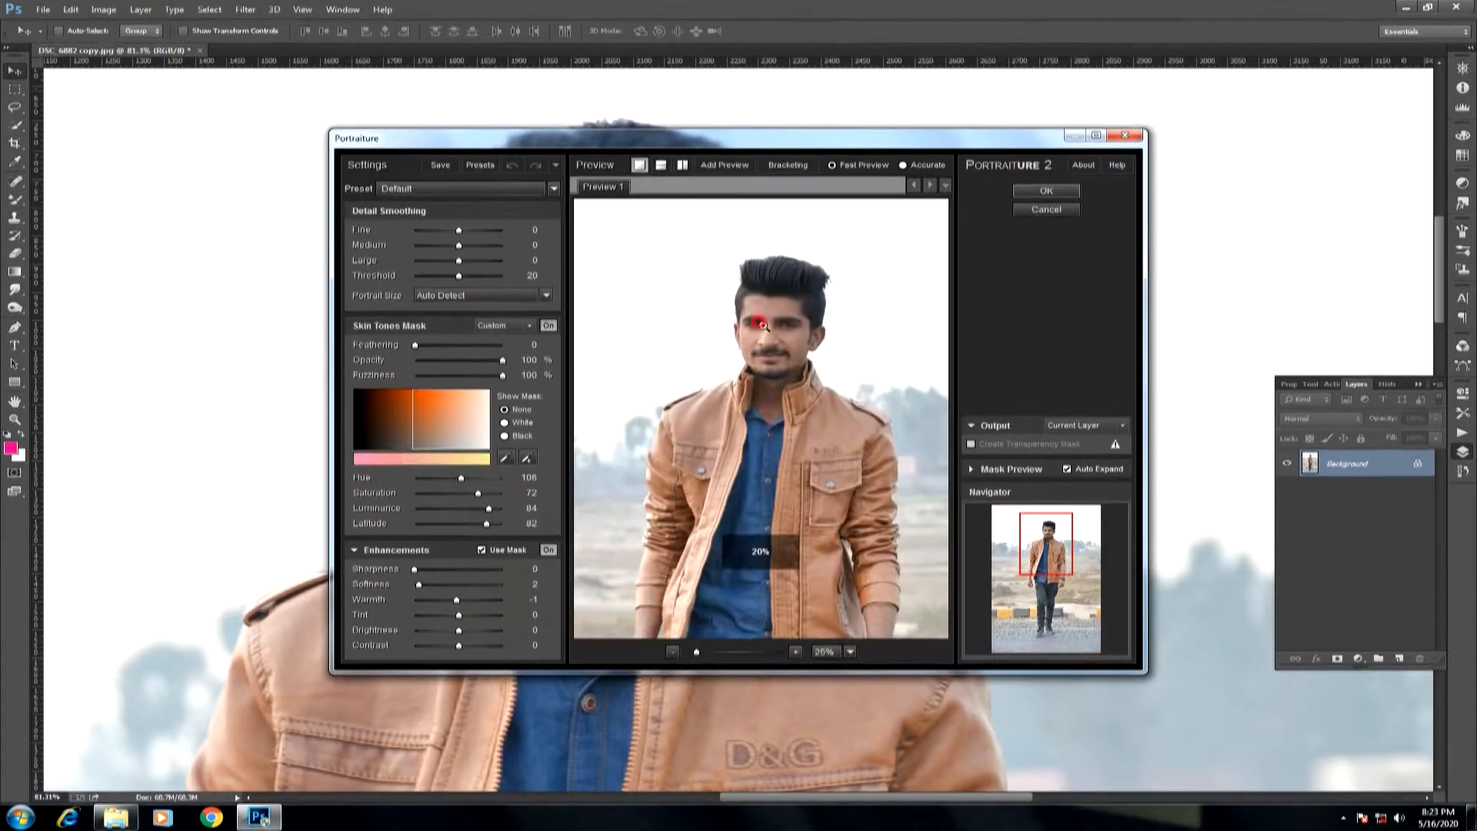
{"action": "left_click", "coordinate": [800, 325]}
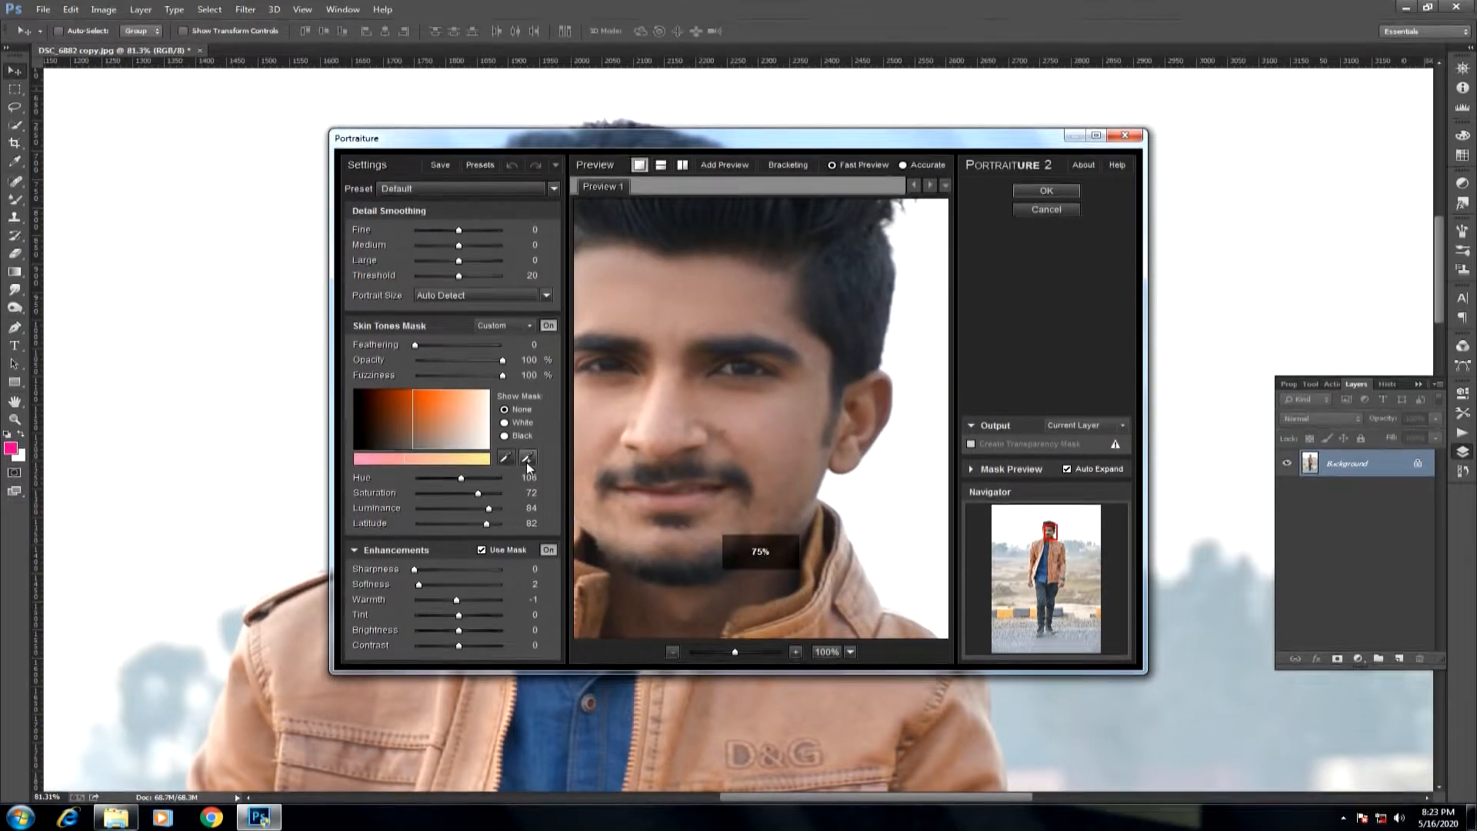
{"action": "left_click", "coordinate": [528, 459]}
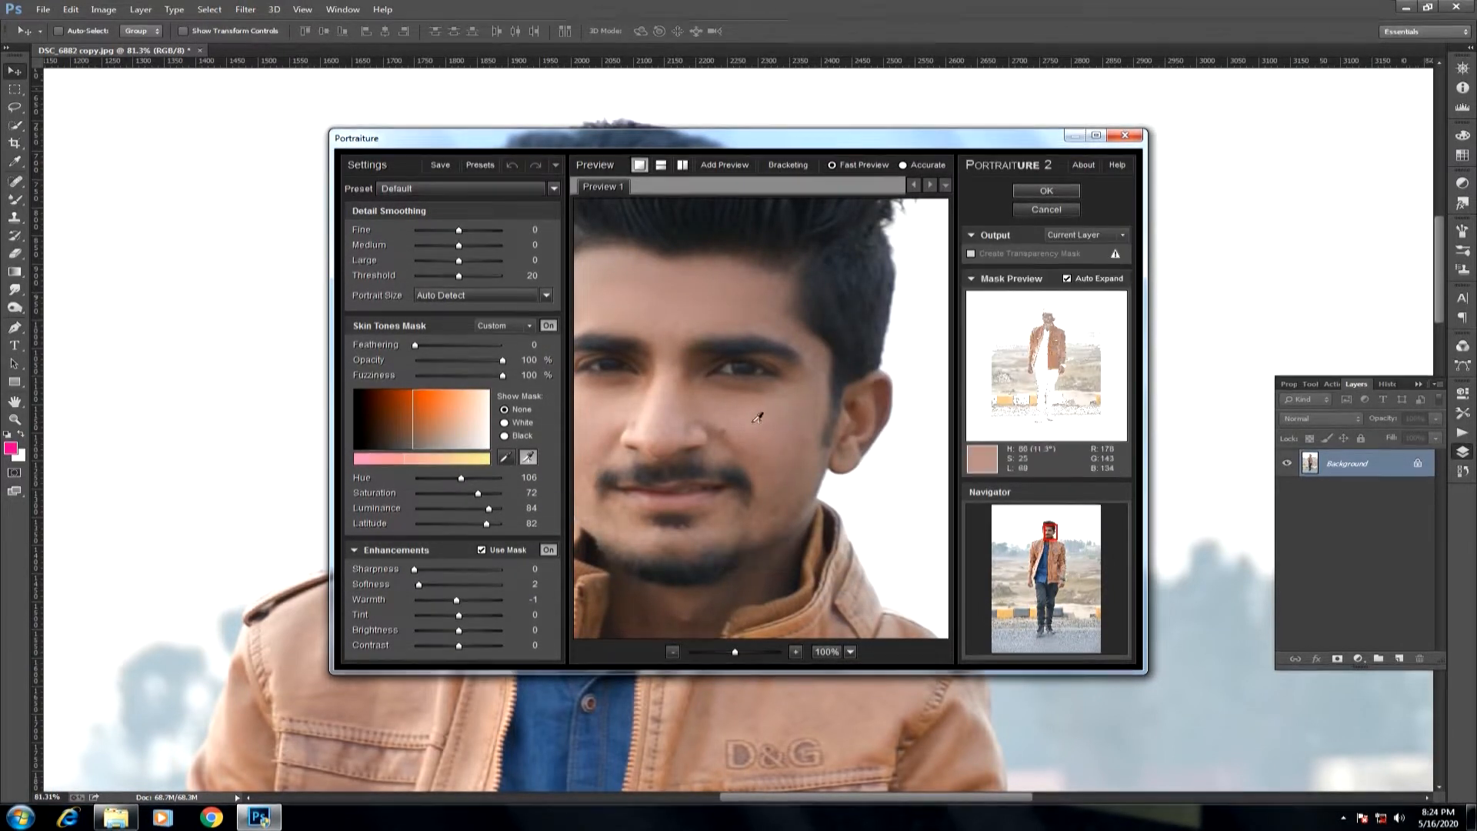
Set Portraiture's softness to 0 and brightness to +1, and apply the skin smoothing.
{"action": "left_click", "coordinate": [464, 631]}
{"action": "left_click_drag", "start_coordinate": [417, 585], "coordinate": [503, 585]}
{"action": "left_click", "coordinate": [463, 631]}
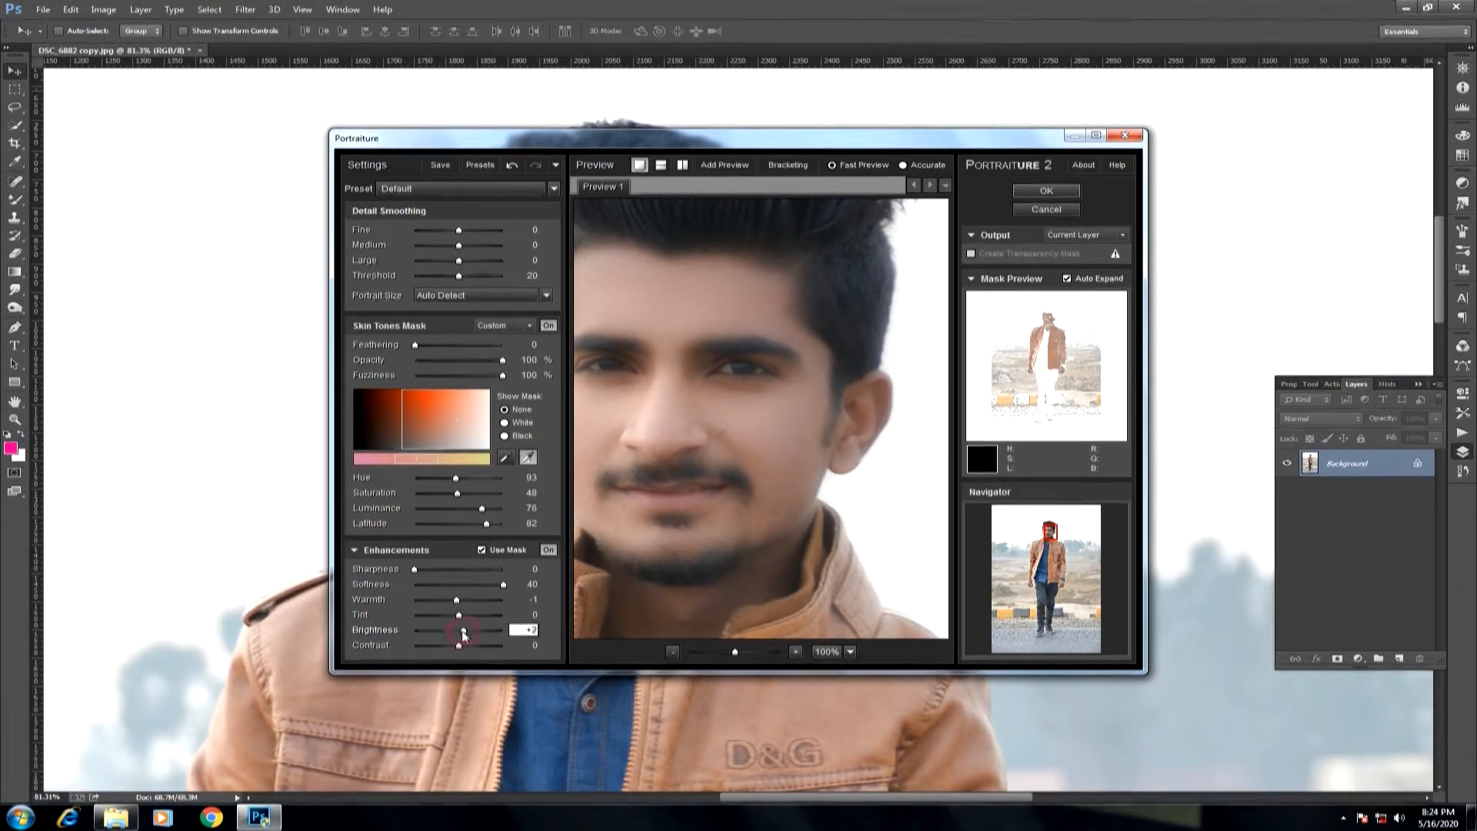
{"action": "left_click_drag", "start_coordinate": [503, 584], "coordinate": [401, 587]}
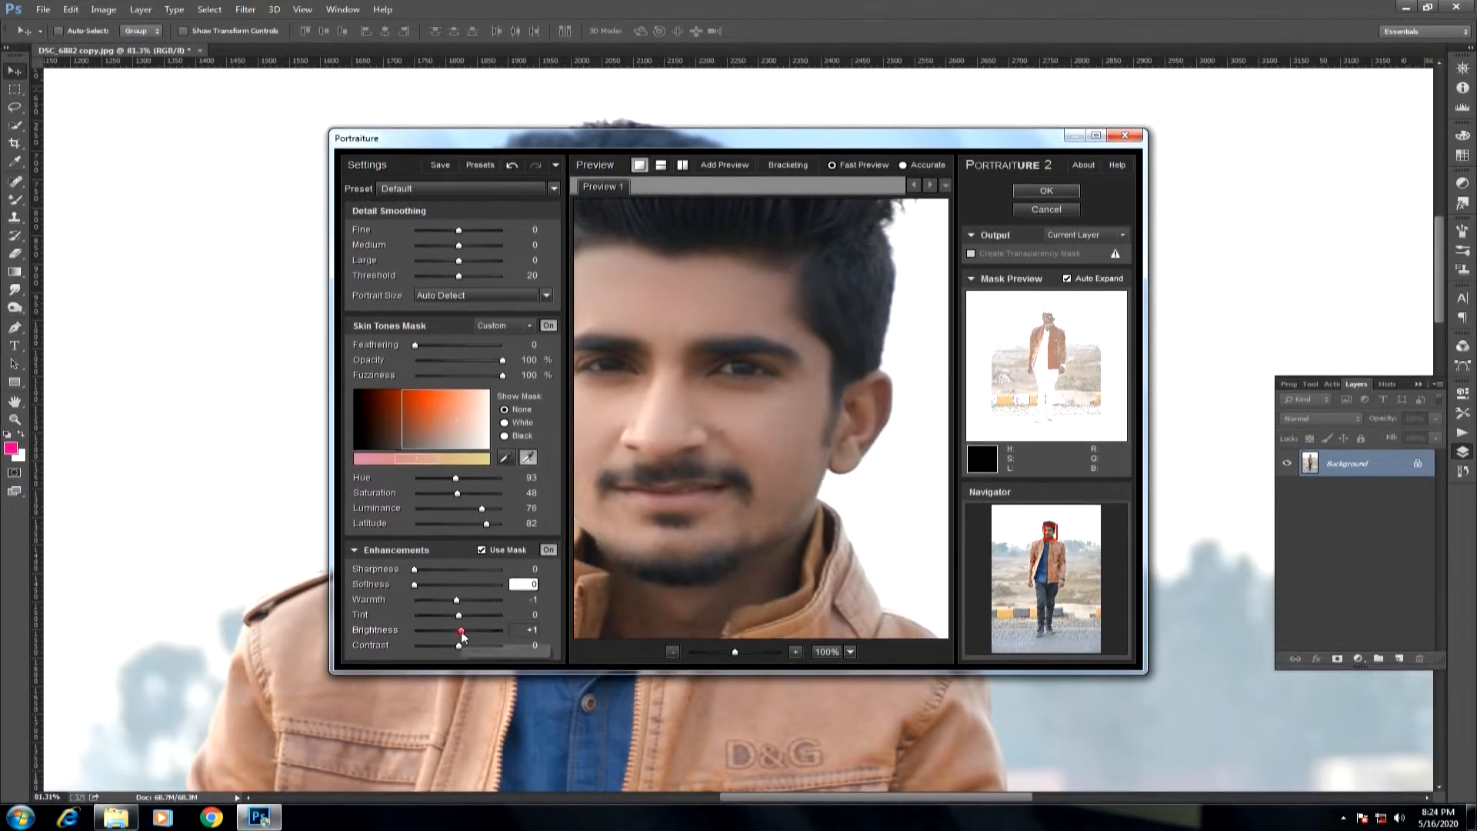
{"action": "left_click", "coordinate": [1017, 194]}
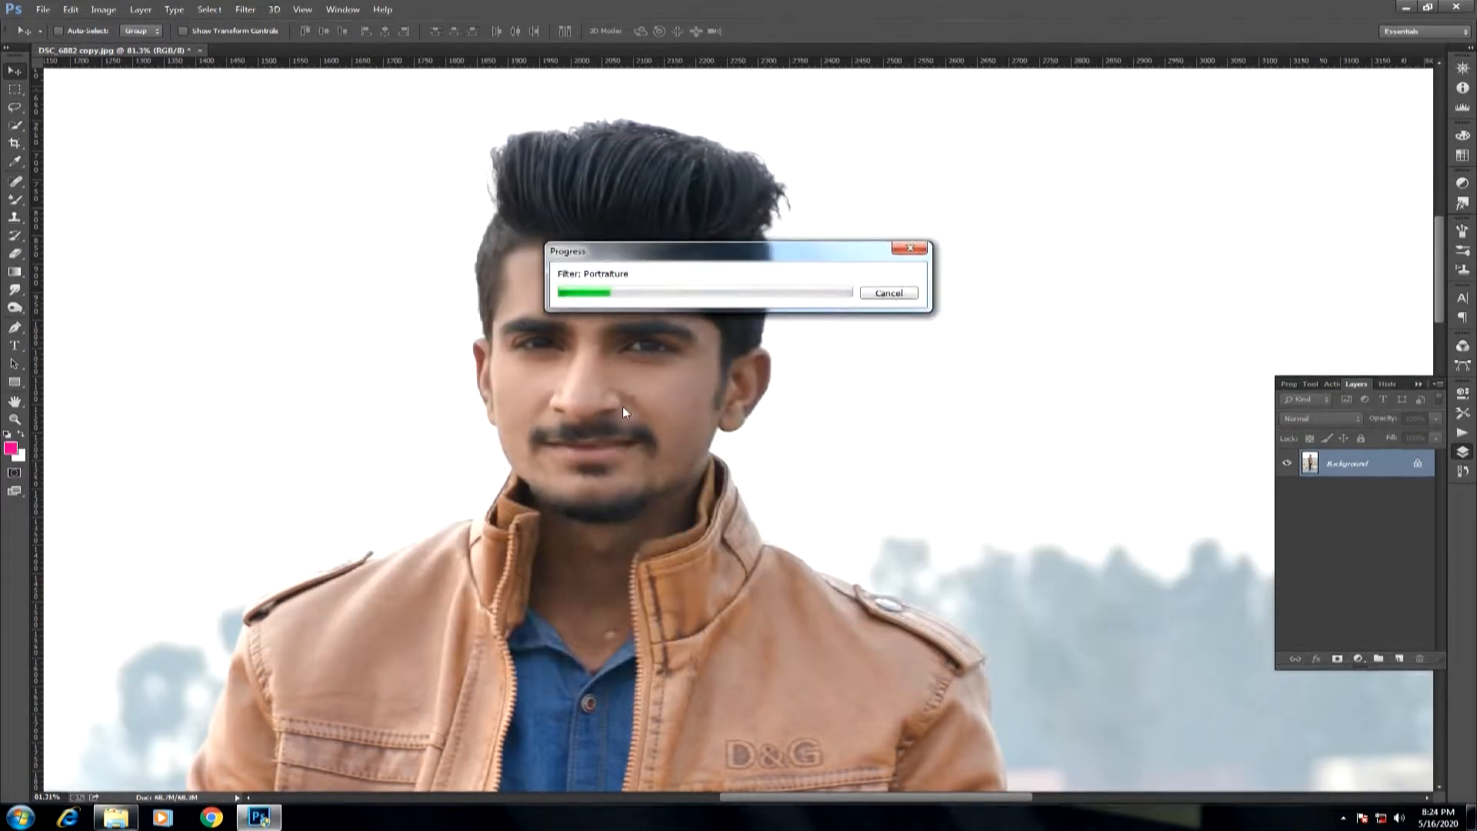
Brighten the skin by raising the Oranges luminance in the Camera Raw Filter's HSL settings.
{"action": "key", "text": "ctrl+0"}
{"action": "left_click", "coordinate": [245, 9]}
{"action": "left_click", "coordinate": [270, 88]}
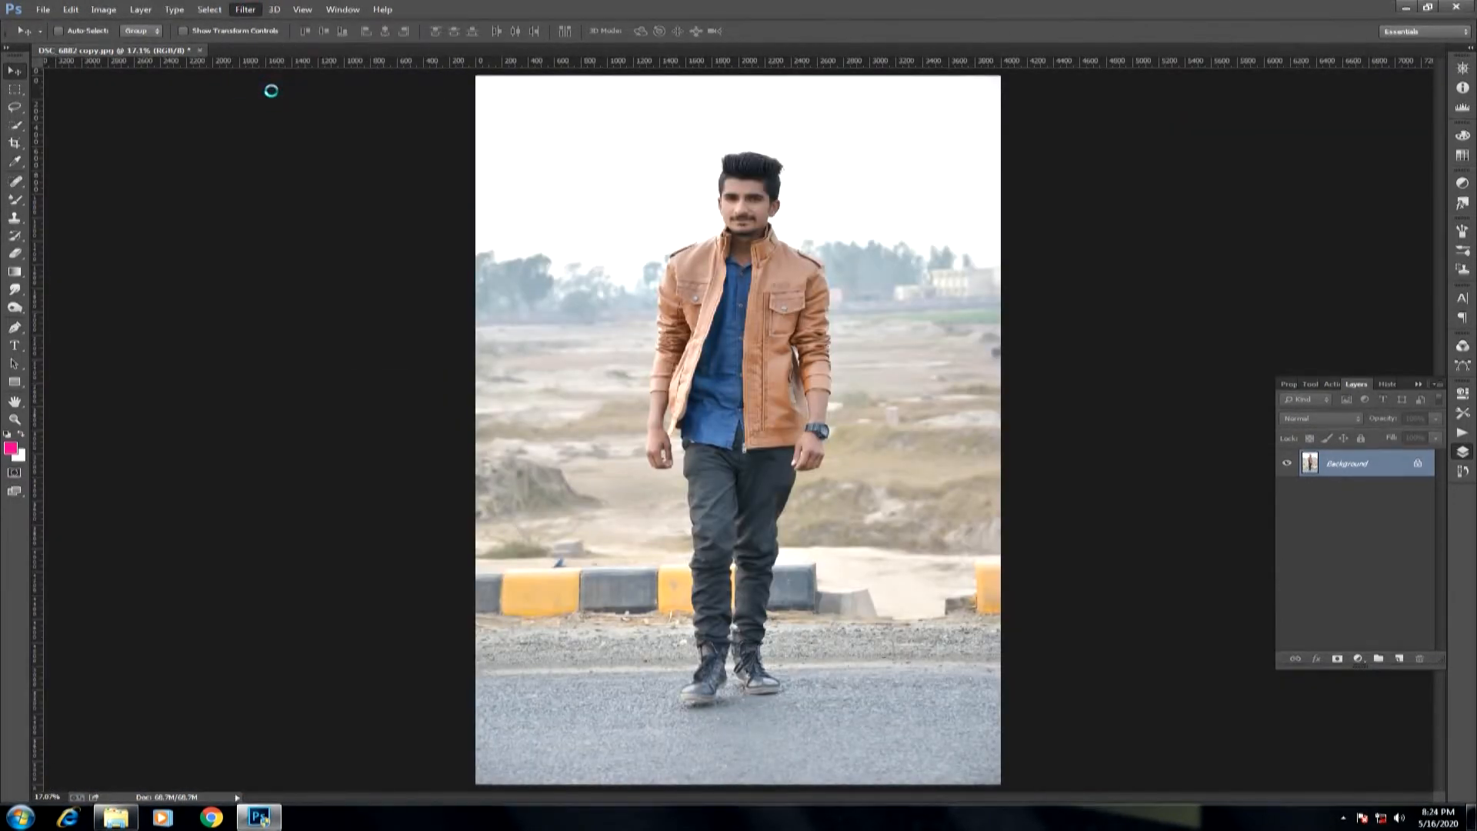
{"action": "scroll", "coordinate": [626, 183], "scroll_direction": "up", "scroll_amount": 8}
{"action": "scroll", "coordinate": [659, 307], "scroll_direction": "down", "scroll_amount": 3}
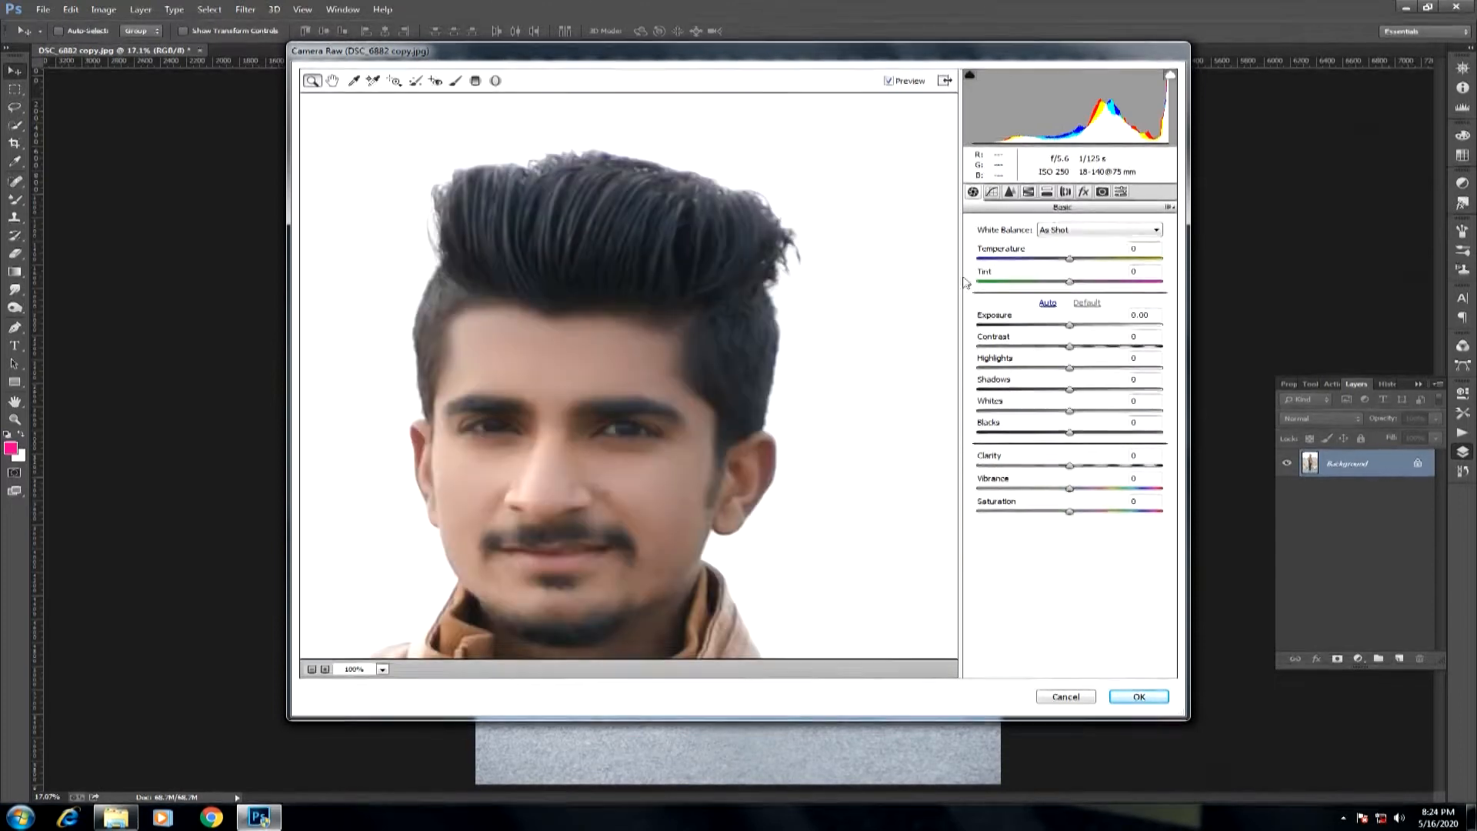
{"action": "left_click", "coordinate": [1028, 192]}
{"action": "left_click", "coordinate": [1063, 246]}
{"action": "mouse_move", "coordinate": [1069, 314]}
{"action": "left_mouse_down"}
{"action": "mouse_move", "coordinate": [1014, 323]}
{"action": "mouse_move", "coordinate": [1097, 315]}
{"action": "left_mouse_up"}
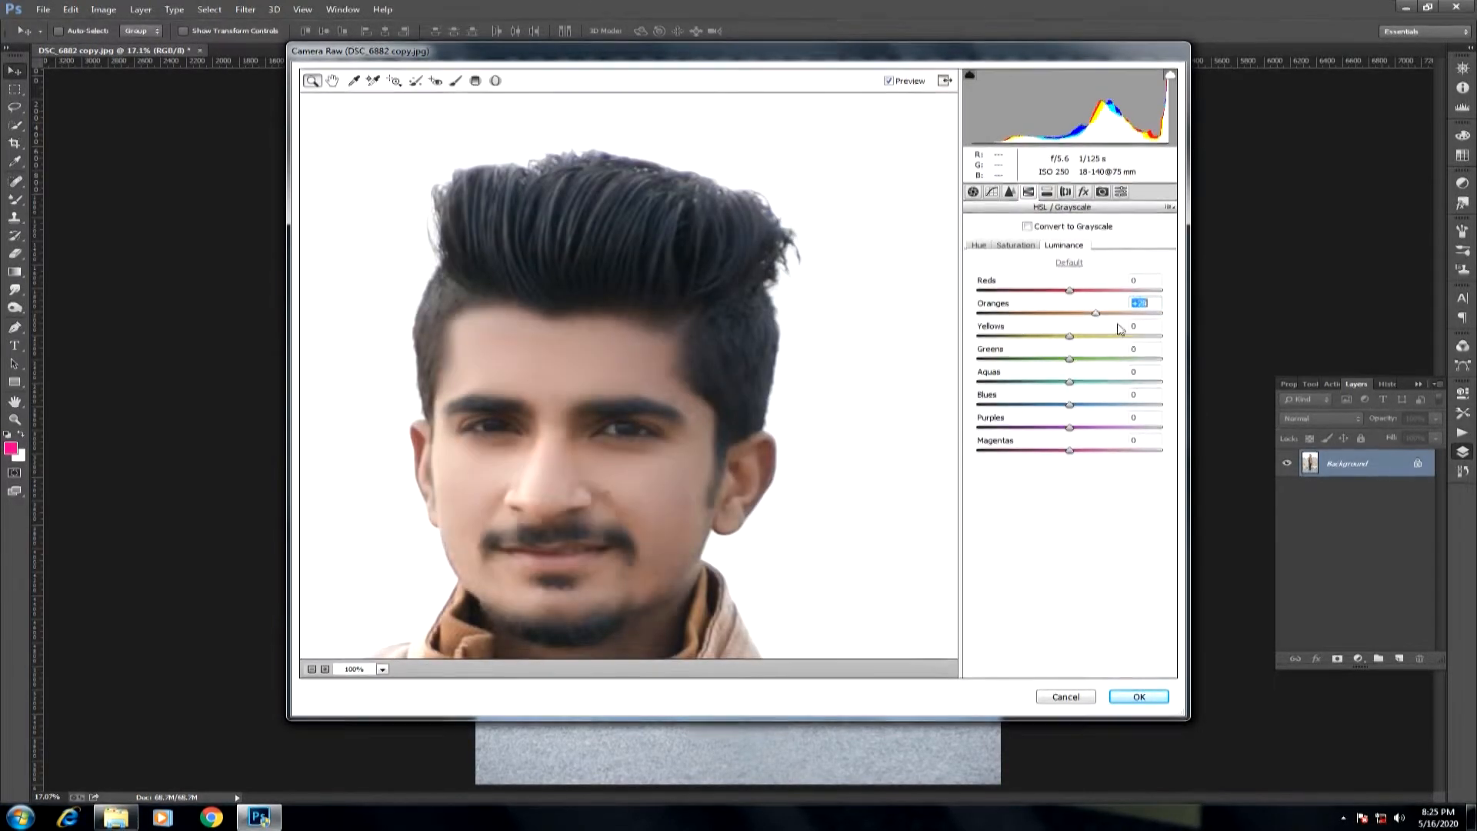
{"action": "key", "text": "ctrl+0"}
{"action": "left_click", "coordinate": [1138, 696]}
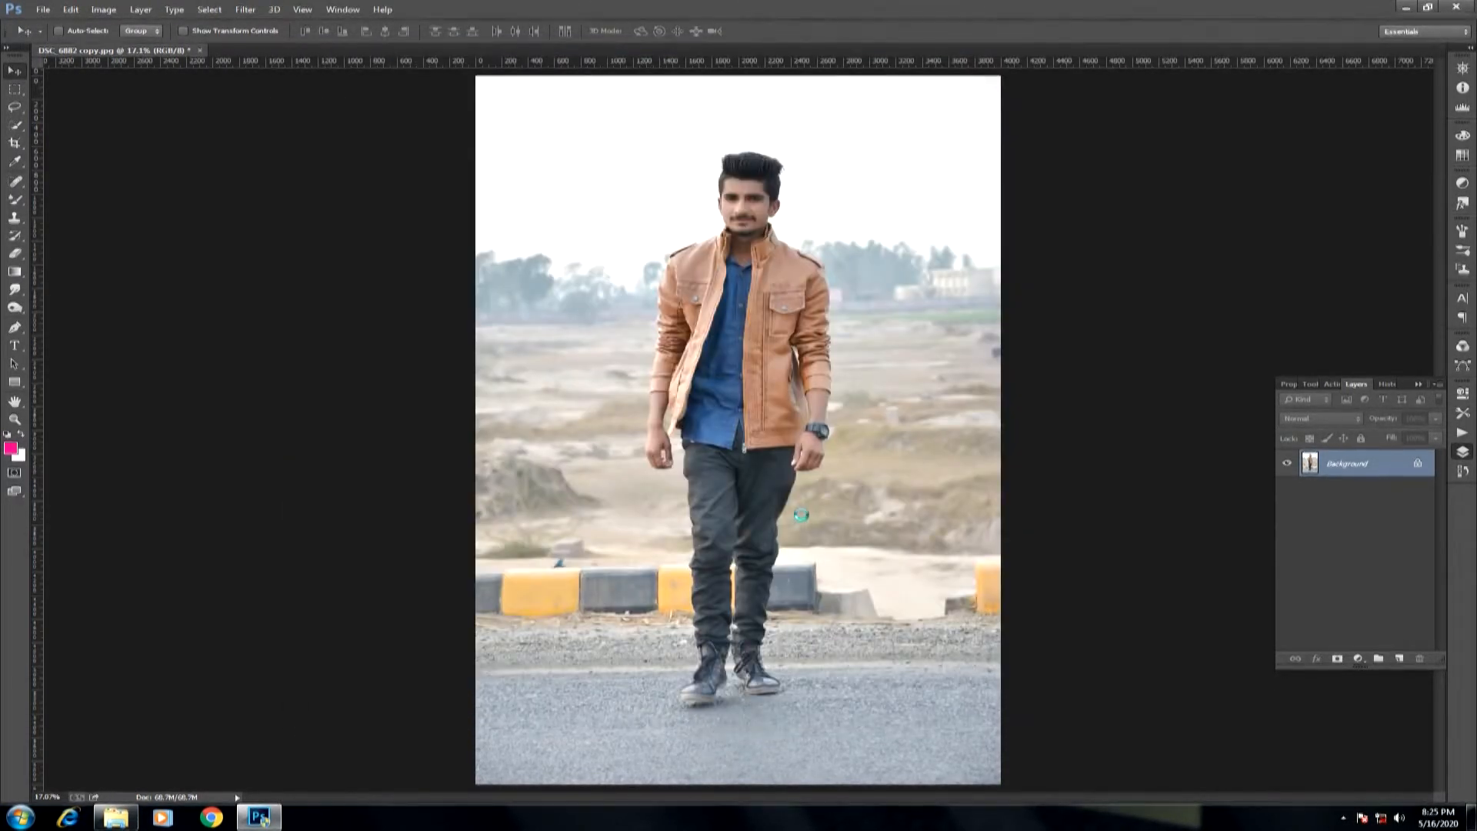
Compare the photo before and after the last Camera Raw adjustment, checking the face up close.
{"action": "key", "text": "ctrl+z"}
{"action": "key", "text": "ctrl+z"}
{"action": "left_click_drag", "start_coordinate": [696, 185], "coordinate": [815, 337]}
{"action": "key", "text": "ctrl+0"}
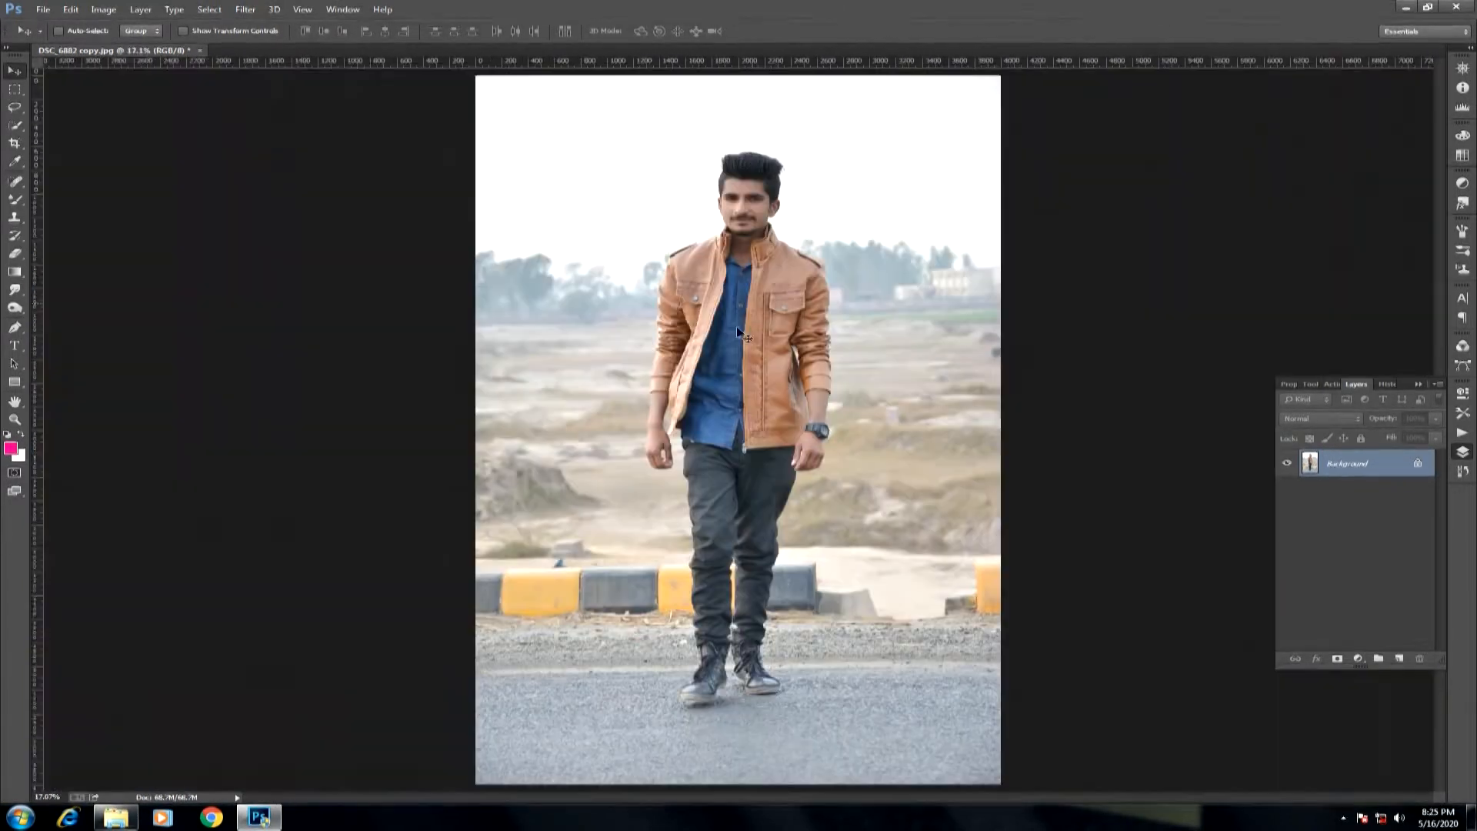
Trace a Pen tool path around the man's outline, including his shoes and jacket sleeve.
{"action": "left_click_drag", "start_coordinate": [639, 645], "coordinate": [827, 755]}
{"action": "left_click_drag", "start_coordinate": [817, 672], "coordinate": [702, 753]}
{"action": "left_click_drag", "start_coordinate": [792, 554], "coordinate": [725, 660]}
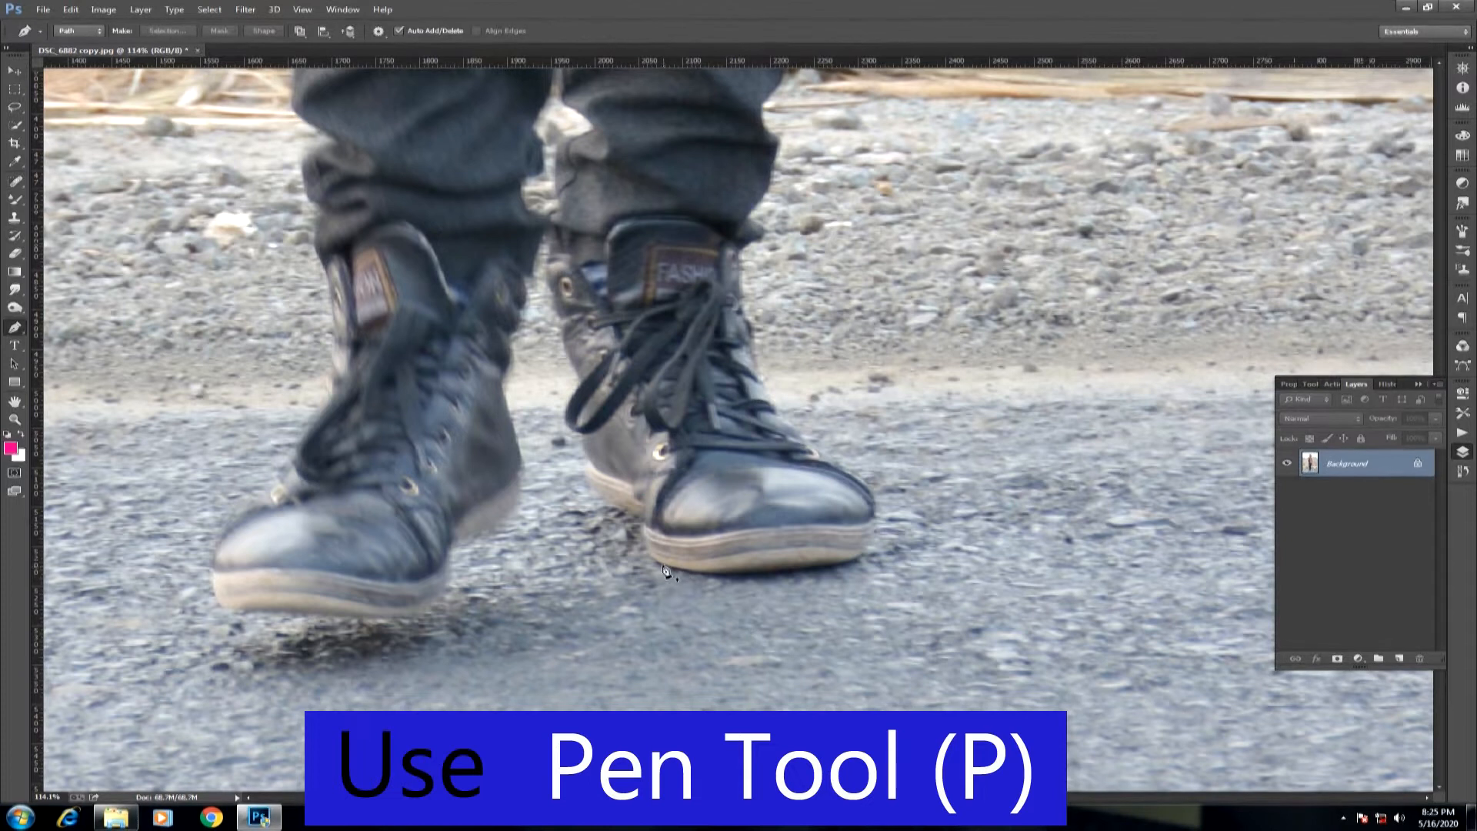
{"action": "right_click", "coordinate": [23, 334]}
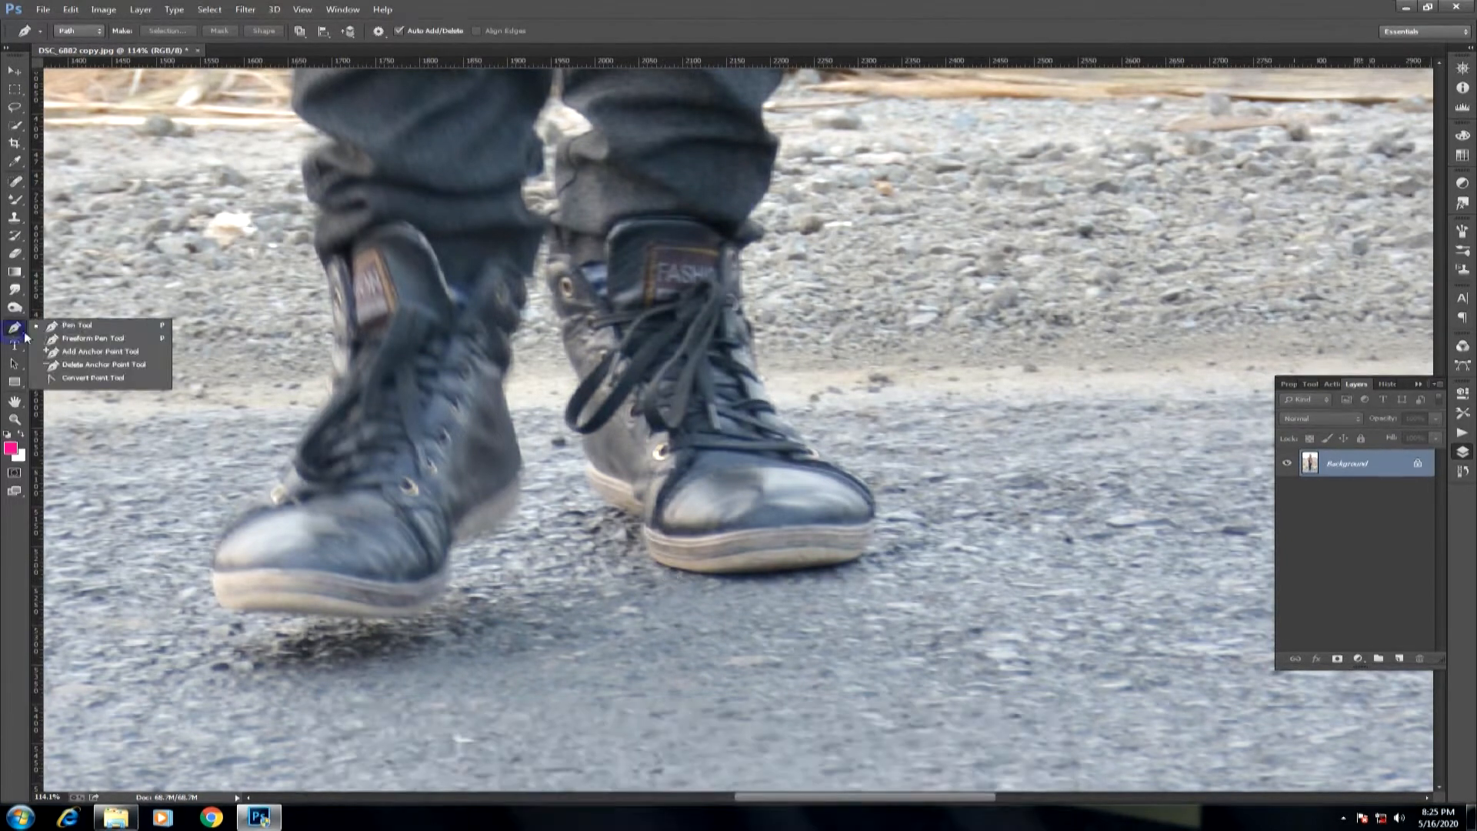
{"action": "left_click", "coordinate": [114, 327]}
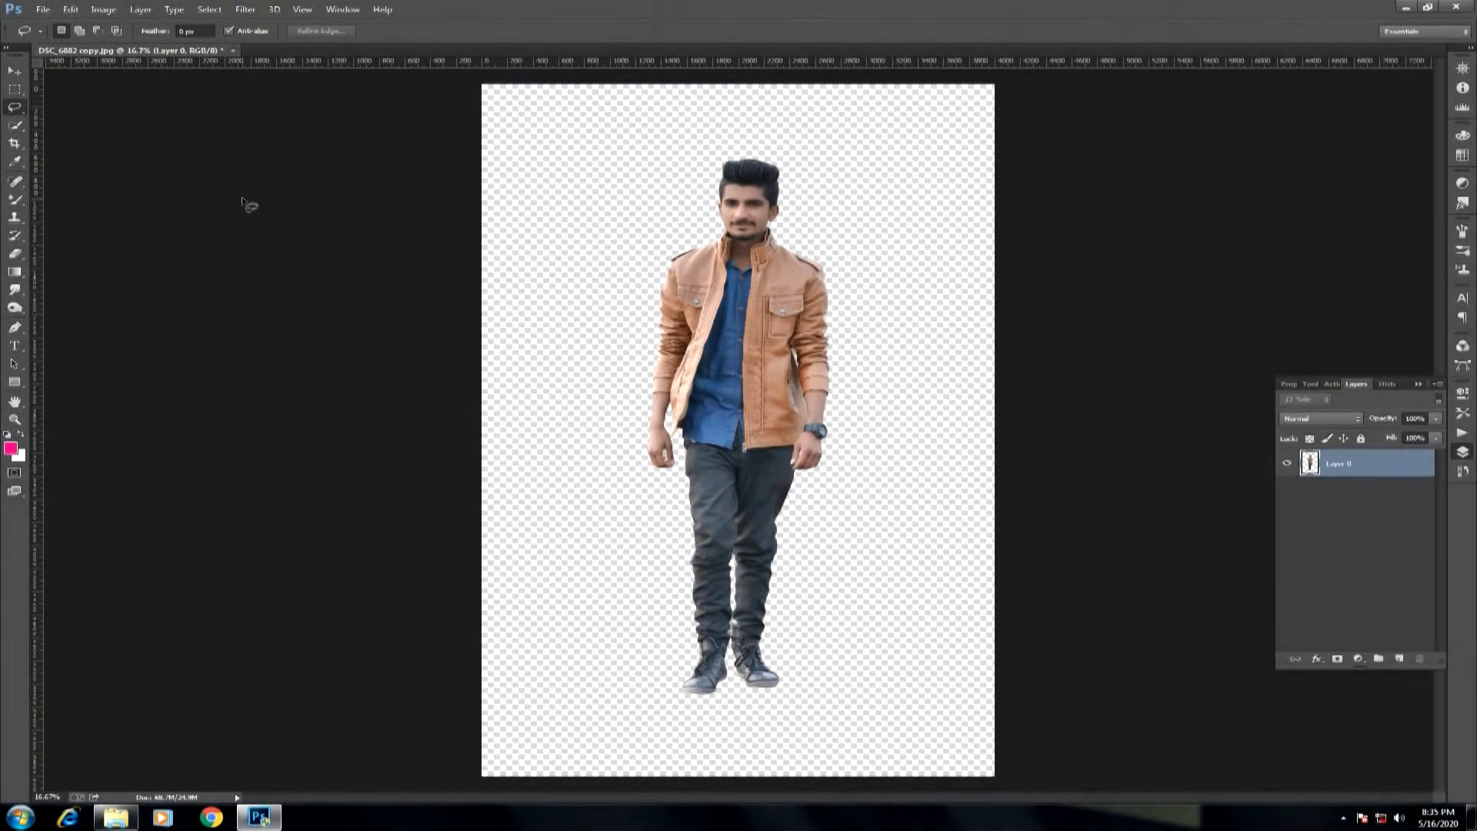
Apply a Selective Color adjustment to the cut-out man, raising Black in the Blacks range to +7%.
{"action": "left_click", "coordinate": [104, 9]}
{"action": "mouse_move", "coordinate": [177, 44]}
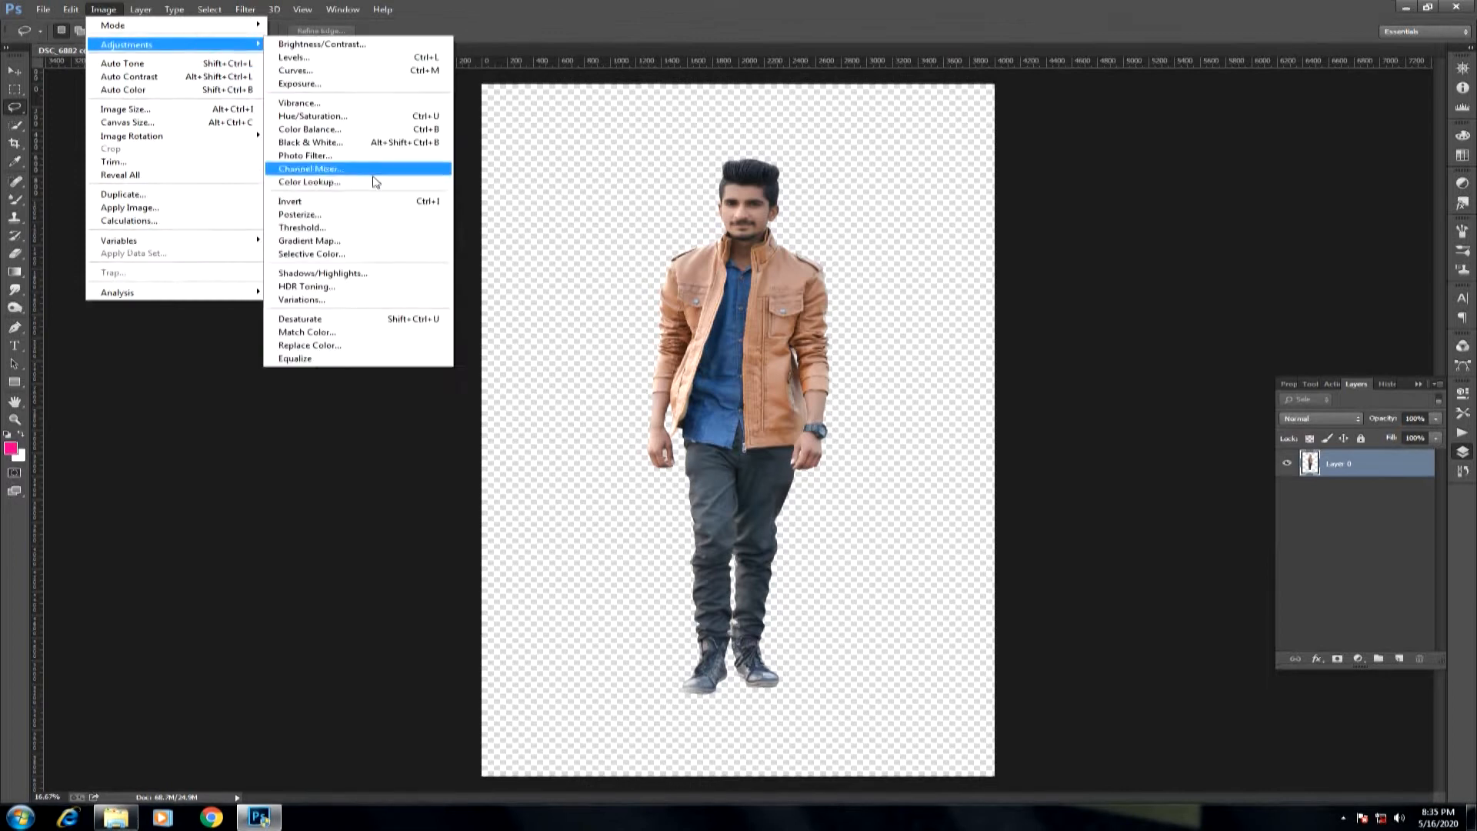
{"action": "left_click", "coordinate": [363, 253]}
{"action": "left_click", "coordinate": [380, 361]}
{"action": "left_click_drag", "start_coordinate": [350, 411], "coordinate": [358, 415]}
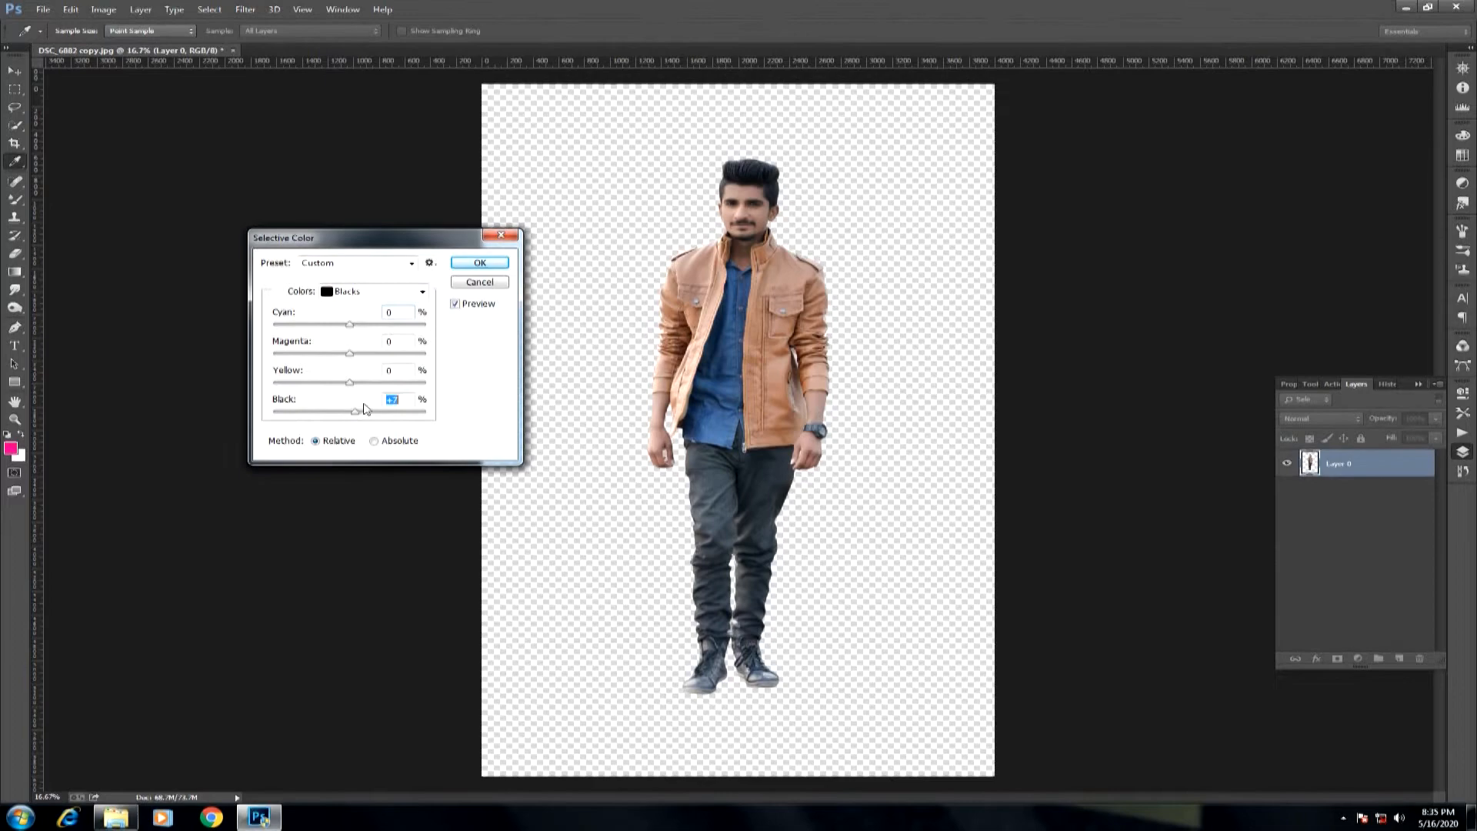
{"action": "left_click", "coordinate": [479, 262]}
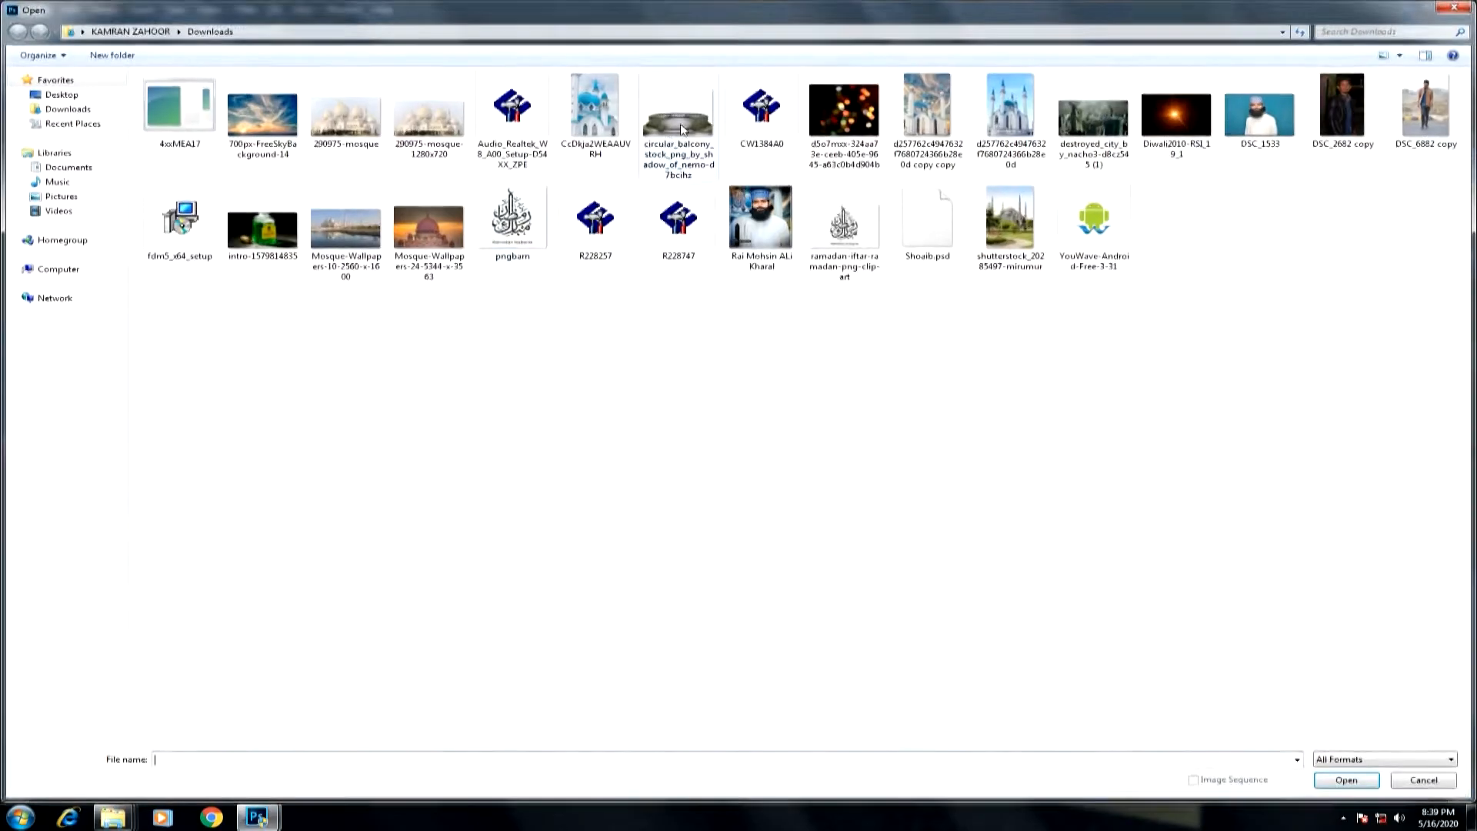
Open the stone balcony image and place it as a new layer over the man's feet.
{"action": "double_click", "coordinate": [454, 281]}
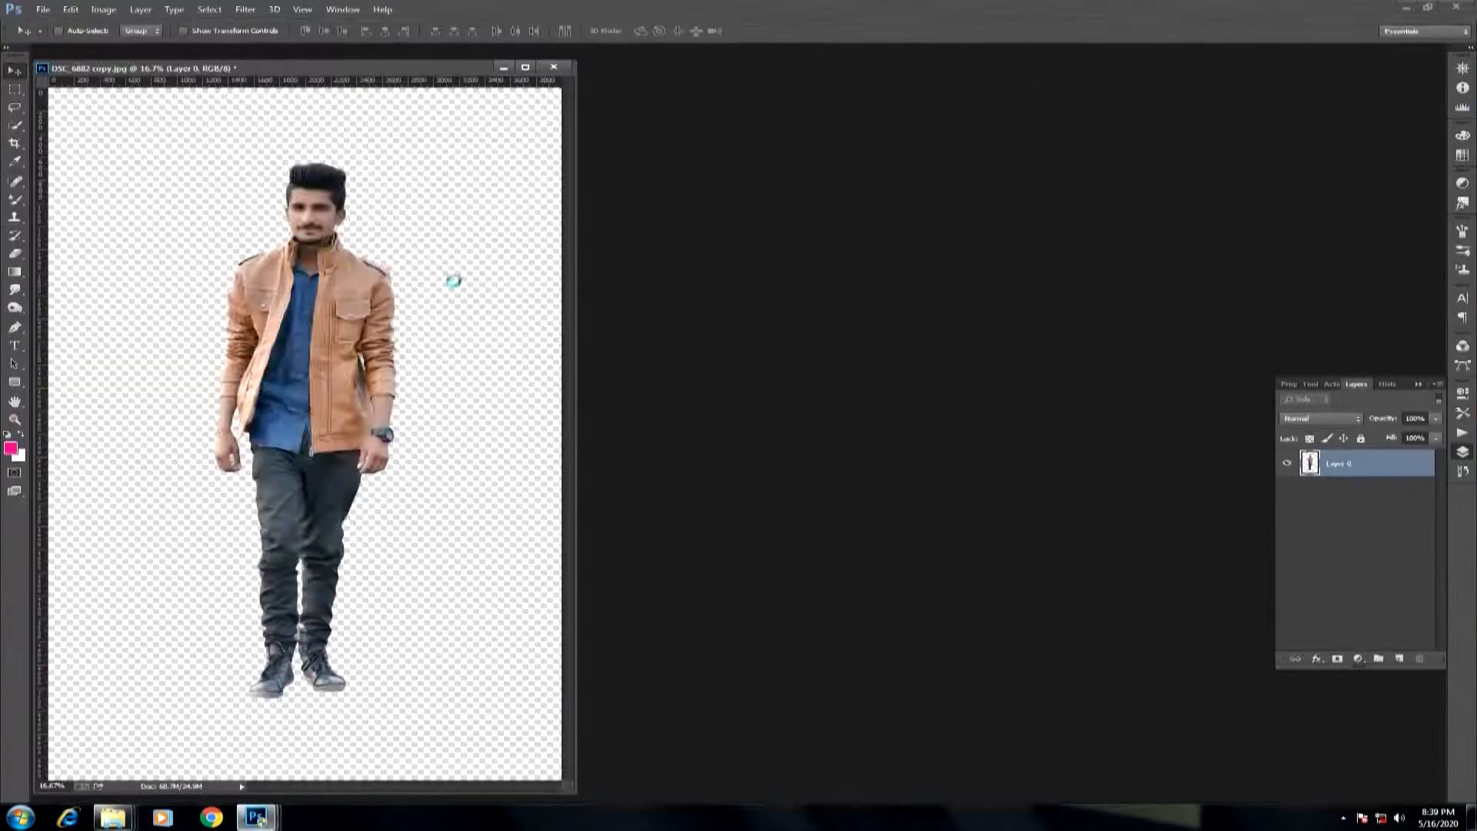
{"action": "left_click_drag", "start_coordinate": [433, 464], "coordinate": [310, 663]}
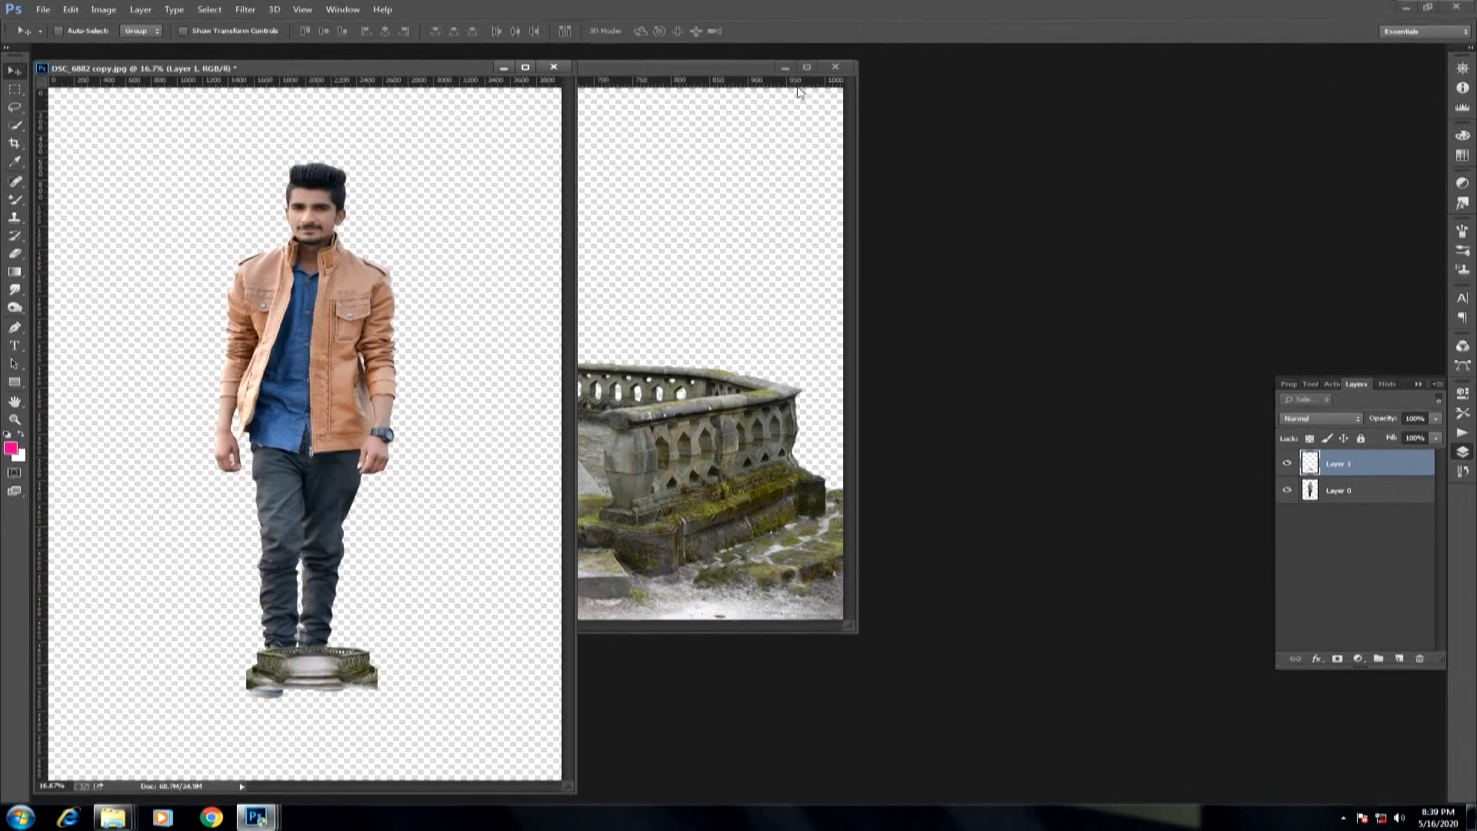
Close the source balcony image and enlarge the balcony layer to span the full width of the composite's lower part.
{"action": "left_click", "coordinate": [836, 67]}
{"action": "left_click_drag", "start_coordinate": [454, 68], "coordinate": [539, 52]}
{"action": "left_click_drag", "start_coordinate": [708, 450], "coordinate": [702, 427]}
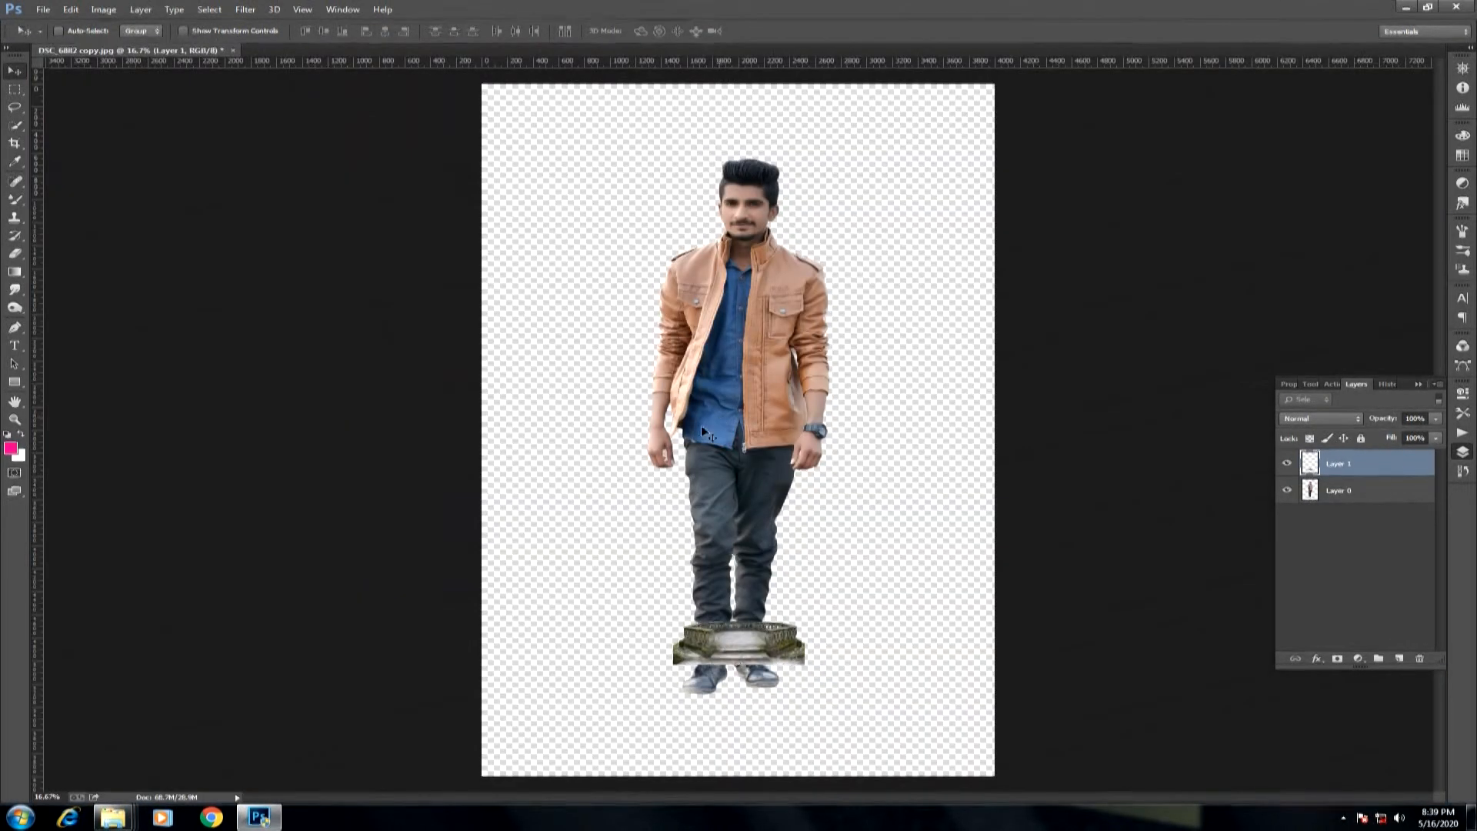
{"action": "left_click_drag", "start_coordinate": [814, 597], "coordinate": [916, 583]}
{"action": "left_click_drag", "start_coordinate": [1014, 744], "coordinate": [1052, 783]}
{"action": "left_click_drag", "start_coordinate": [966, 710], "coordinate": [971, 655]}
{"action": "left_click_drag", "start_coordinate": [1069, 720], "coordinate": [1043, 738]}
{"action": "key", "text": "Return"}
{"action": "key", "text": "ctrl+0"}
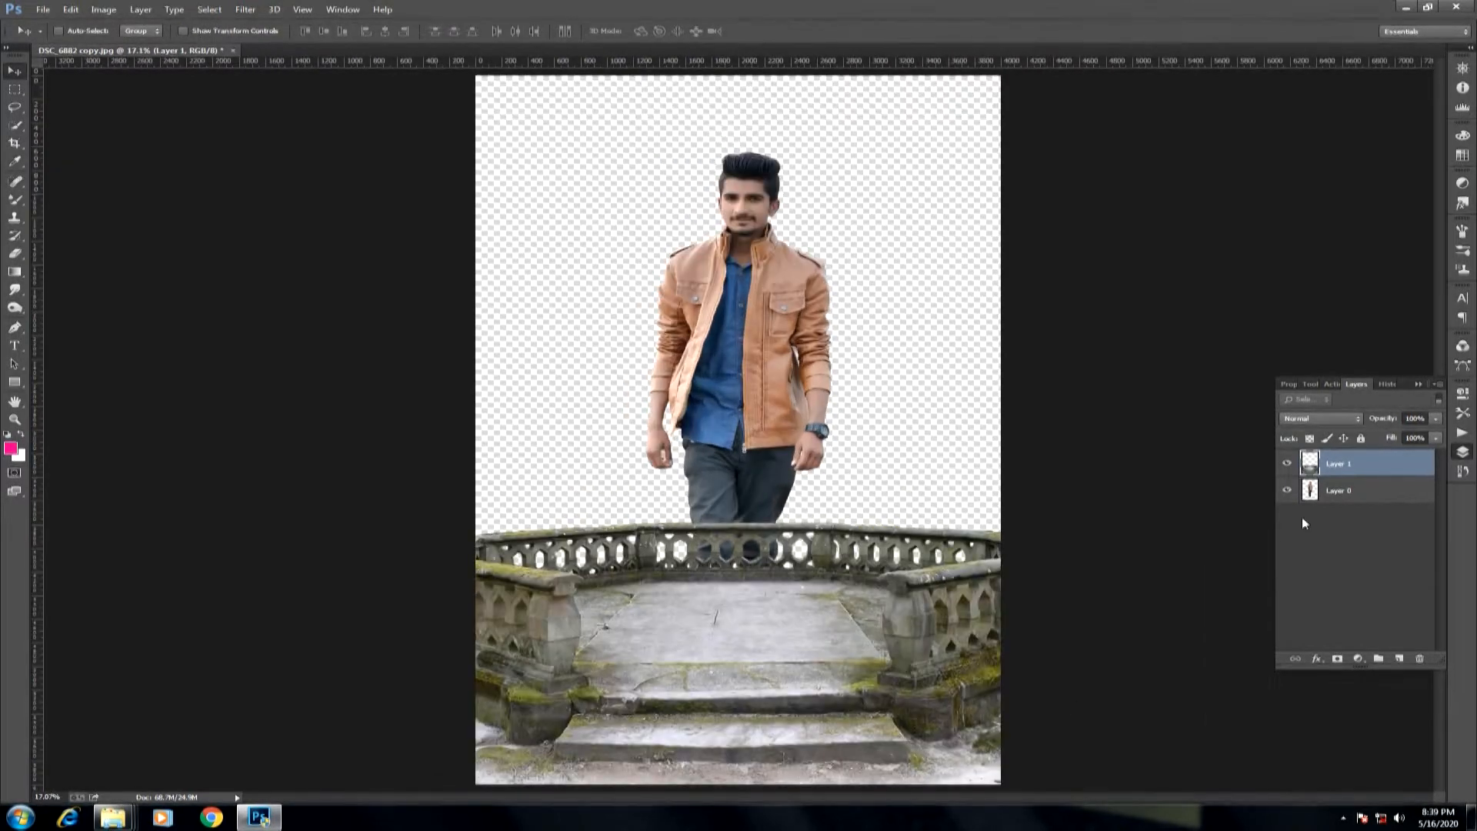
Place the man's layer above the balcony and scale him proportionally to about 73%, standing on the stone platform.
{"action": "left_click_drag", "start_coordinate": [1328, 505], "coordinate": [1329, 507]}
{"action": "key", "text": "ctrl+t"}
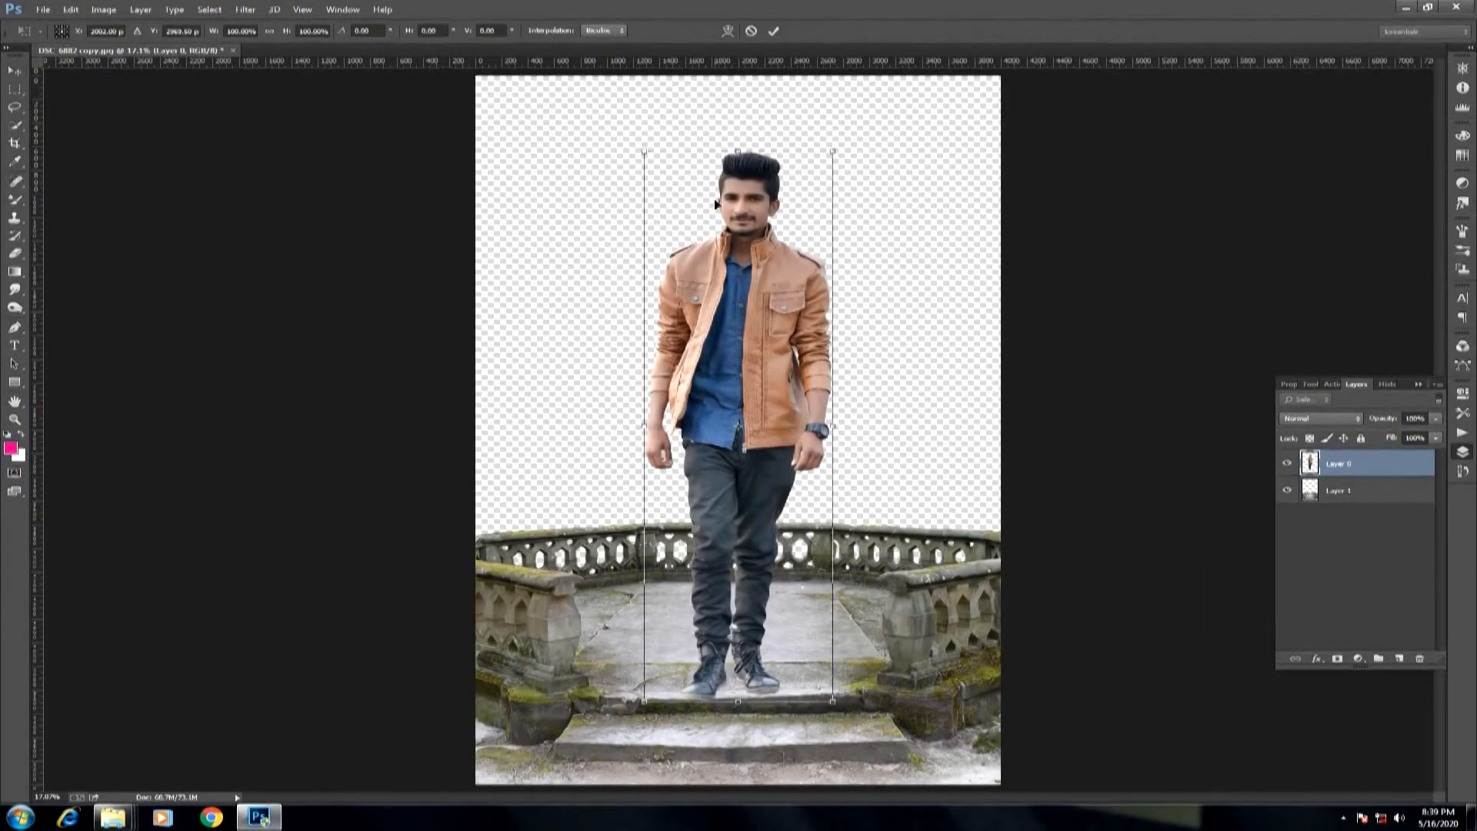
{"action": "left_click_drag", "start_coordinate": [837, 152], "coordinate": [810, 213]}
{"action": "left_click_drag", "start_coordinate": [748, 296], "coordinate": [748, 305]}
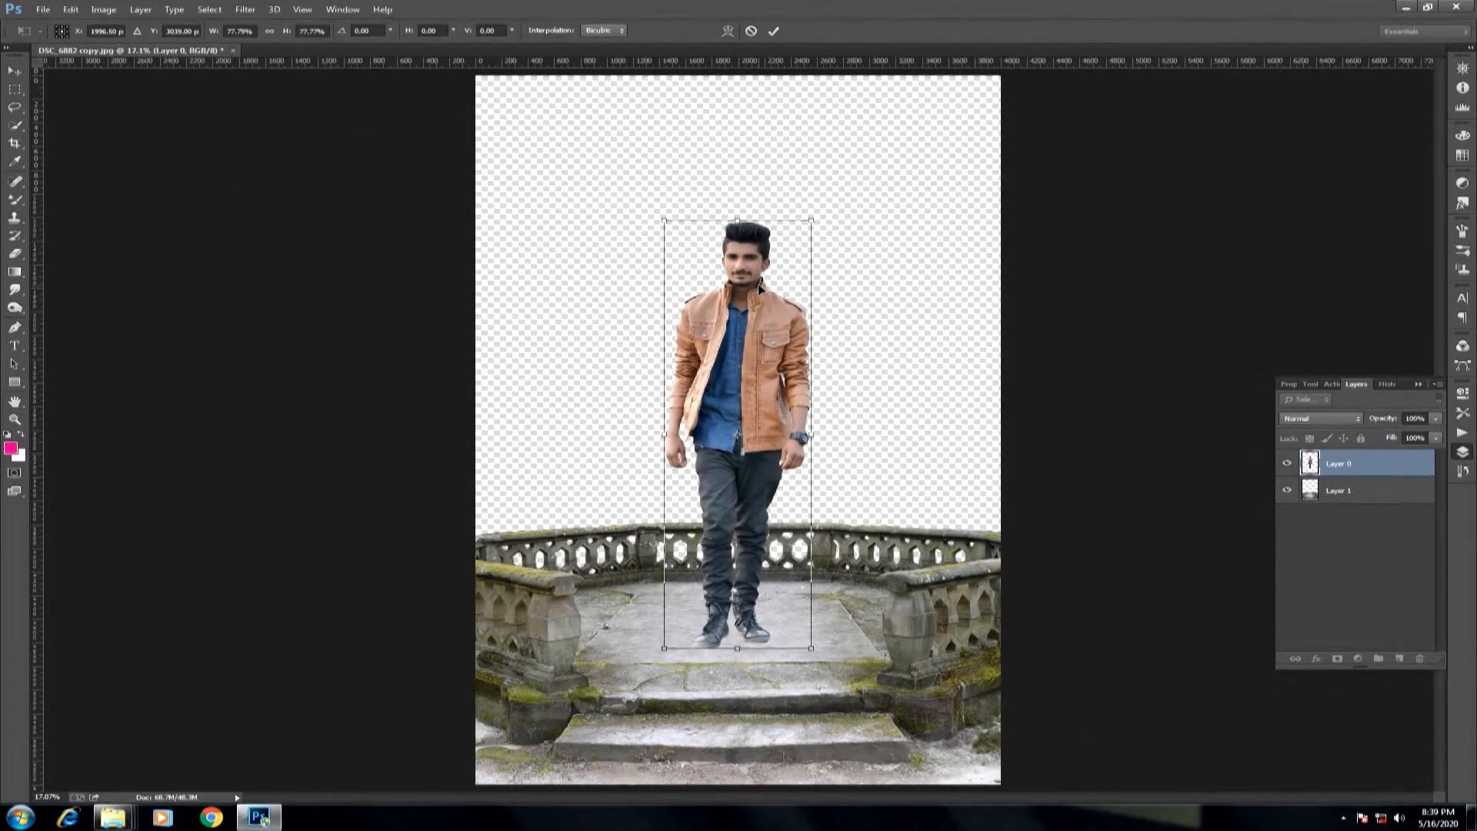
{"action": "left_click_drag", "start_coordinate": [809, 226], "coordinate": [802, 234]}
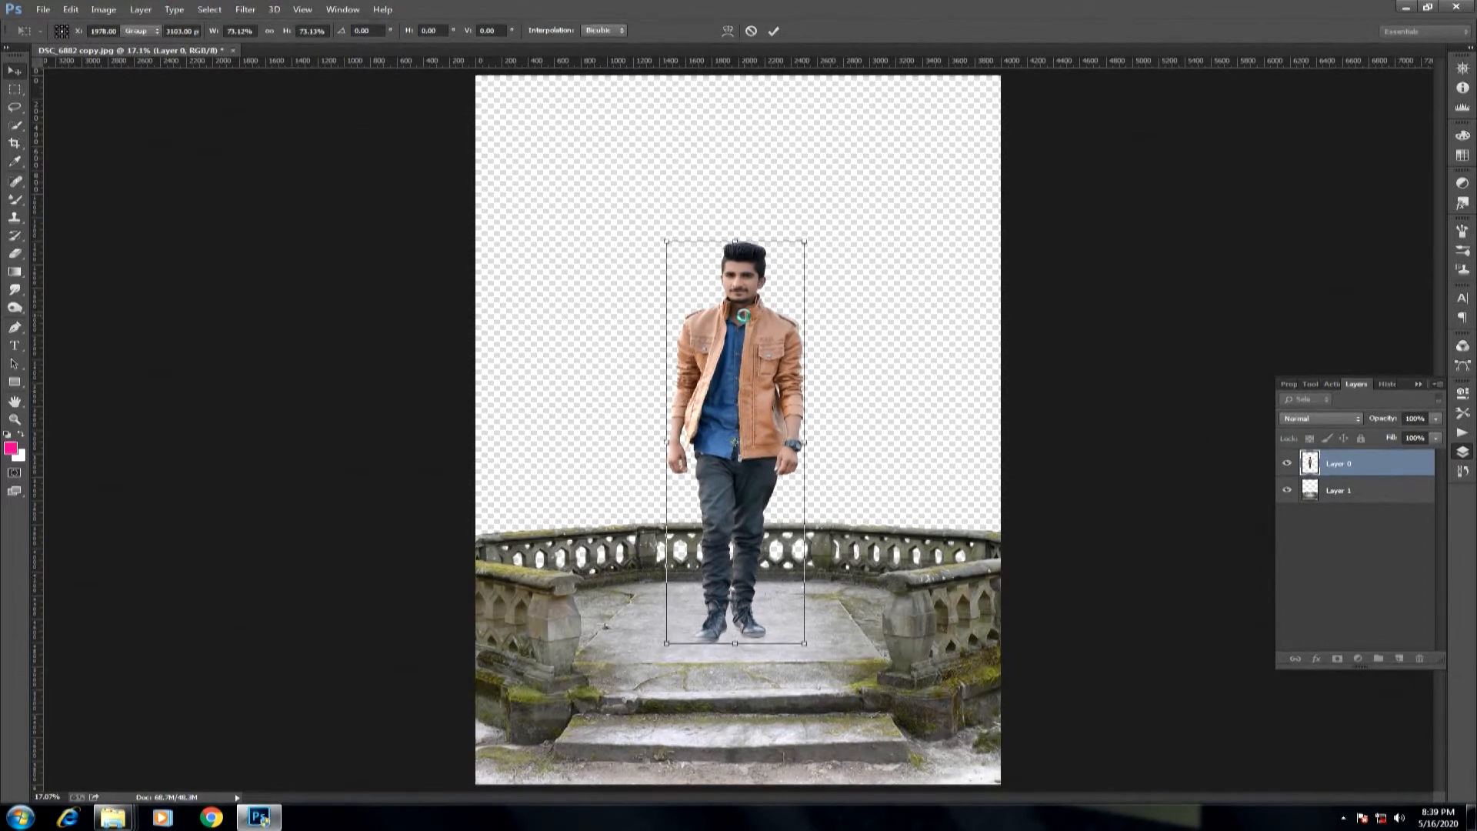
{"action": "key", "text": "Return"}
Fine-tune the man's position by moving him slightly higher on the stone platform.
{"action": "left_click_drag", "start_coordinate": [667, 259], "coordinate": [740, 542]}
{"action": "key", "text": "ctrl+0"}
{"action": "left_click_drag", "start_coordinate": [746, 481], "coordinate": [751, 469]}
{"action": "left_click_drag", "start_coordinate": [678, 573], "coordinate": [784, 644]}
{"action": "left_click_drag", "start_coordinate": [714, 480], "coordinate": [700, 463]}
{"action": "key", "text": "ctrl+0"}
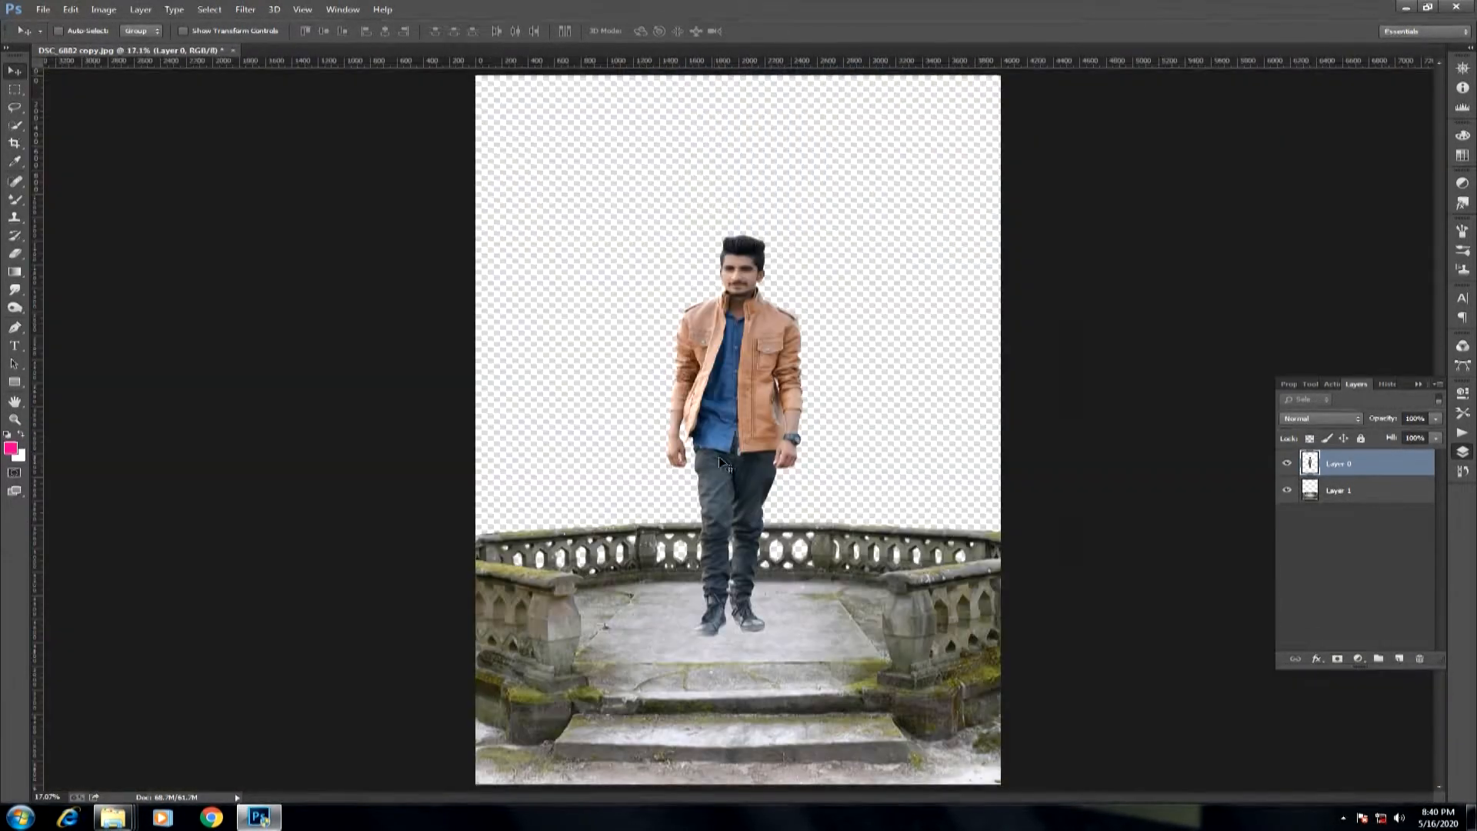
Scale the balcony layer to about 109% across the canvas's lower edge and move the man down onto its floor.
{"action": "left_click_drag", "start_coordinate": [864, 593], "coordinate": [866, 567]}
{"action": "left_click", "coordinate": [1354, 496]}
{"action": "left_click_drag", "start_coordinate": [954, 637], "coordinate": [952, 612]}
{"action": "key", "text": "ctrl+minus"}
{"action": "key", "text": "ctrl+t"}
{"action": "left_click_drag", "start_coordinate": [1018, 671], "coordinate": [1038, 685]}
{"action": "mouse_move", "coordinate": [950, 640]}
{"action": "left_mouse_down"}
{"action": "mouse_move", "coordinate": [954, 627]}
{"action": "mouse_move", "coordinate": [952, 648]}
{"action": "left_mouse_up"}
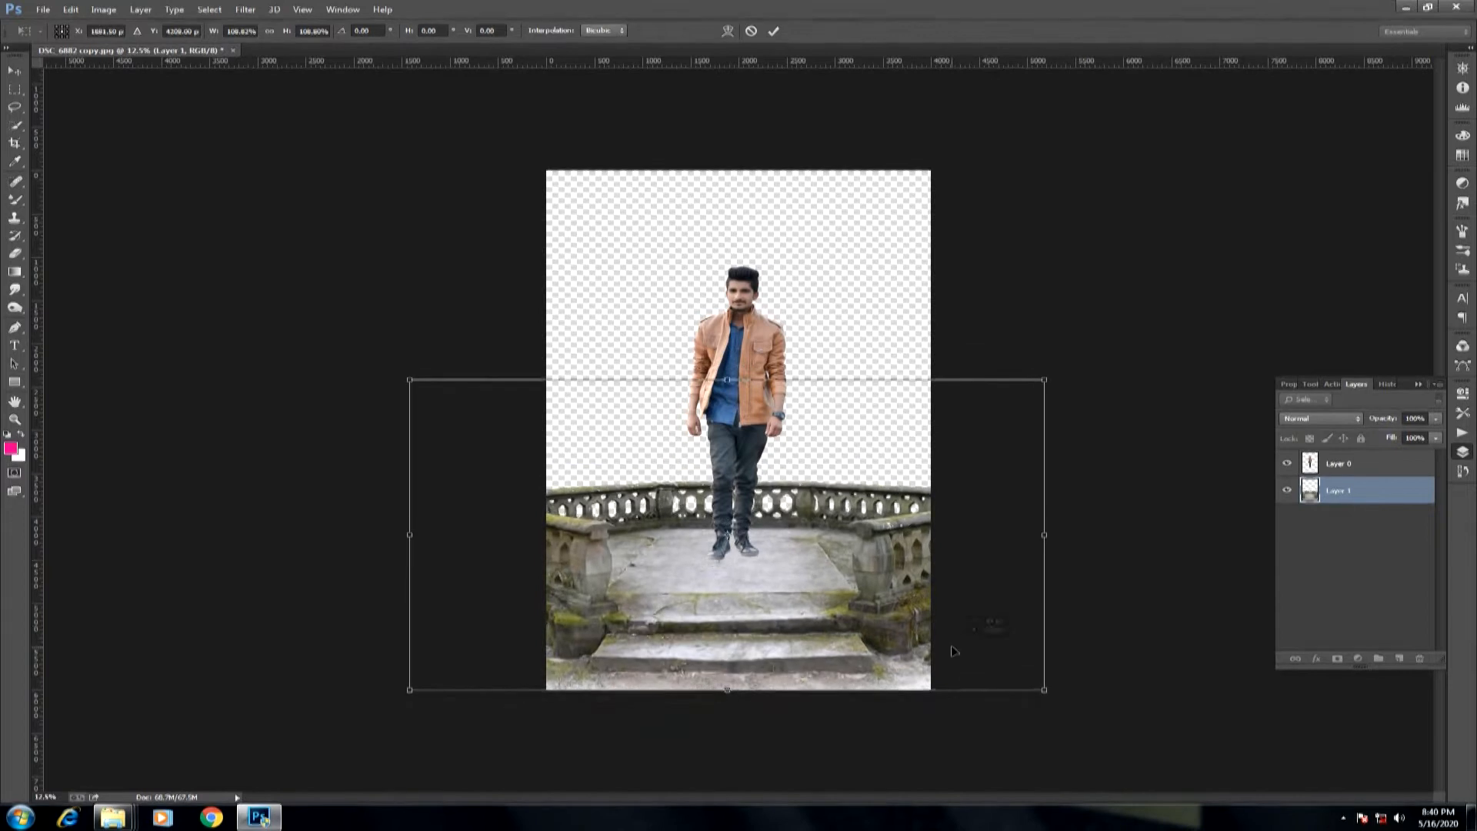
{"action": "key", "text": "Return"}
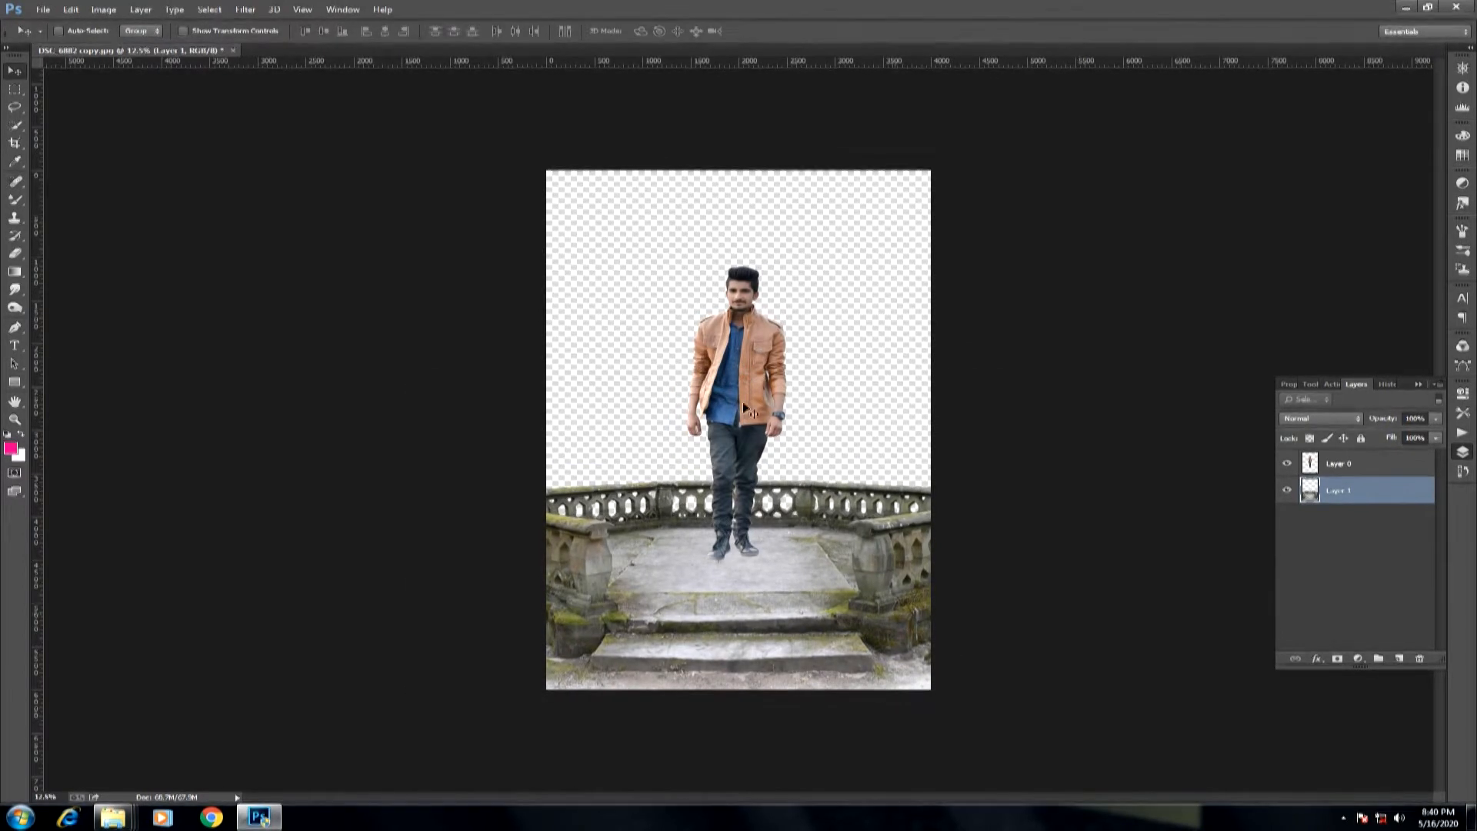
{"action": "left_click", "coordinate": [1323, 460]}
{"action": "left_click_drag", "start_coordinate": [754, 387], "coordinate": [753, 409]}
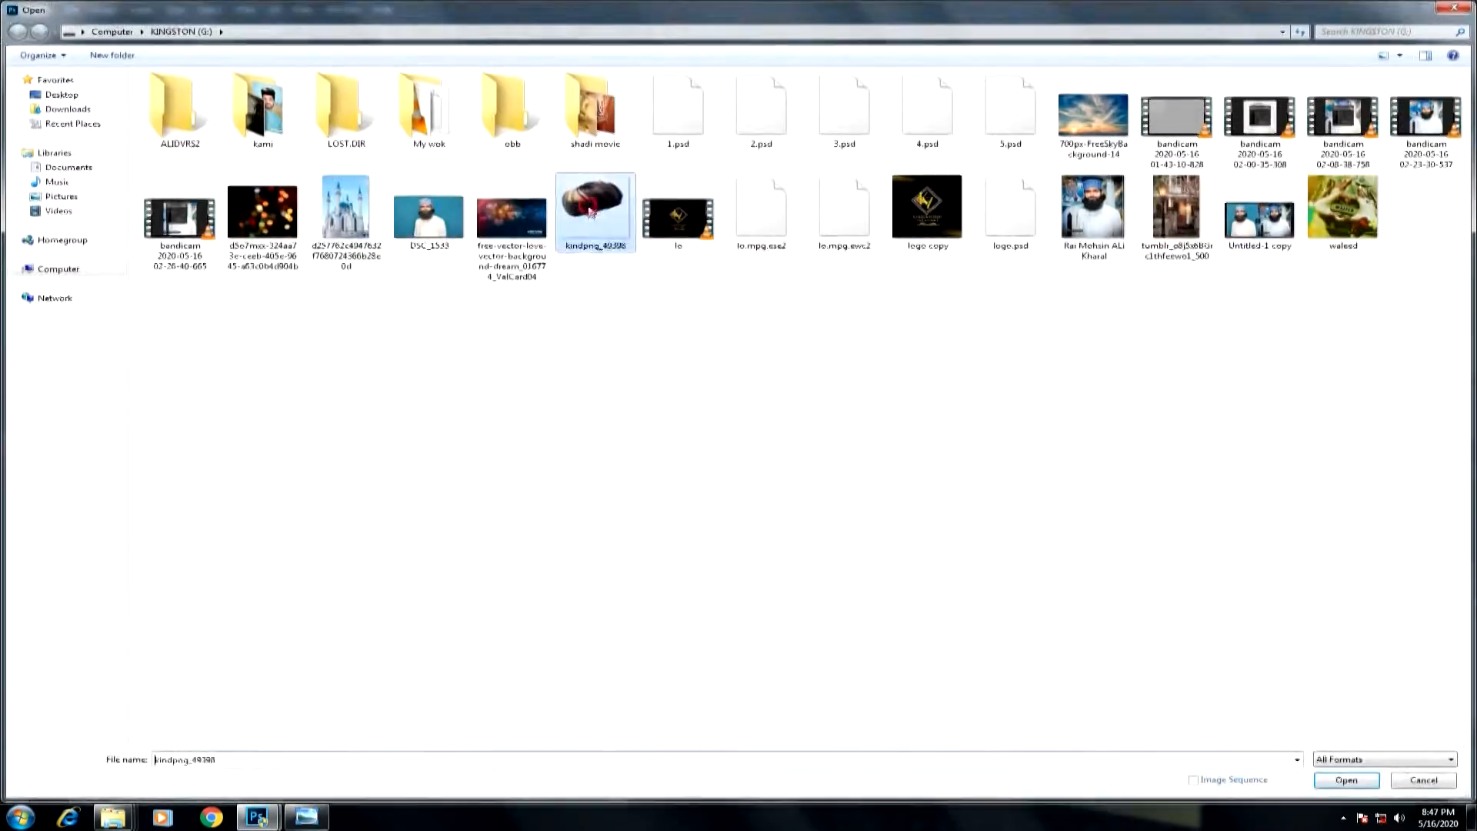
Dock the composite document and transform the highlighted hair cutout to roughly match the width of the man's head.
{"action": "double_click", "coordinate": [589, 212]}
{"action": "left_click_drag", "start_coordinate": [315, 227], "coordinate": [460, 282]}
{"action": "left_click_drag", "start_coordinate": [461, 282], "coordinate": [367, 313]}
{"action": "left_click_drag", "start_coordinate": [425, 68], "coordinate": [493, 51]}
{"action": "scroll", "coordinate": [754, 298], "scroll_direction": "up", "scroll_amount": 10}
{"action": "key", "text": "ctrl+t"}
{"action": "left_click_drag", "start_coordinate": [978, 201], "coordinate": [964, 340]}
{"action": "left_click_drag", "start_coordinate": [863, 401], "coordinate": [845, 430]}
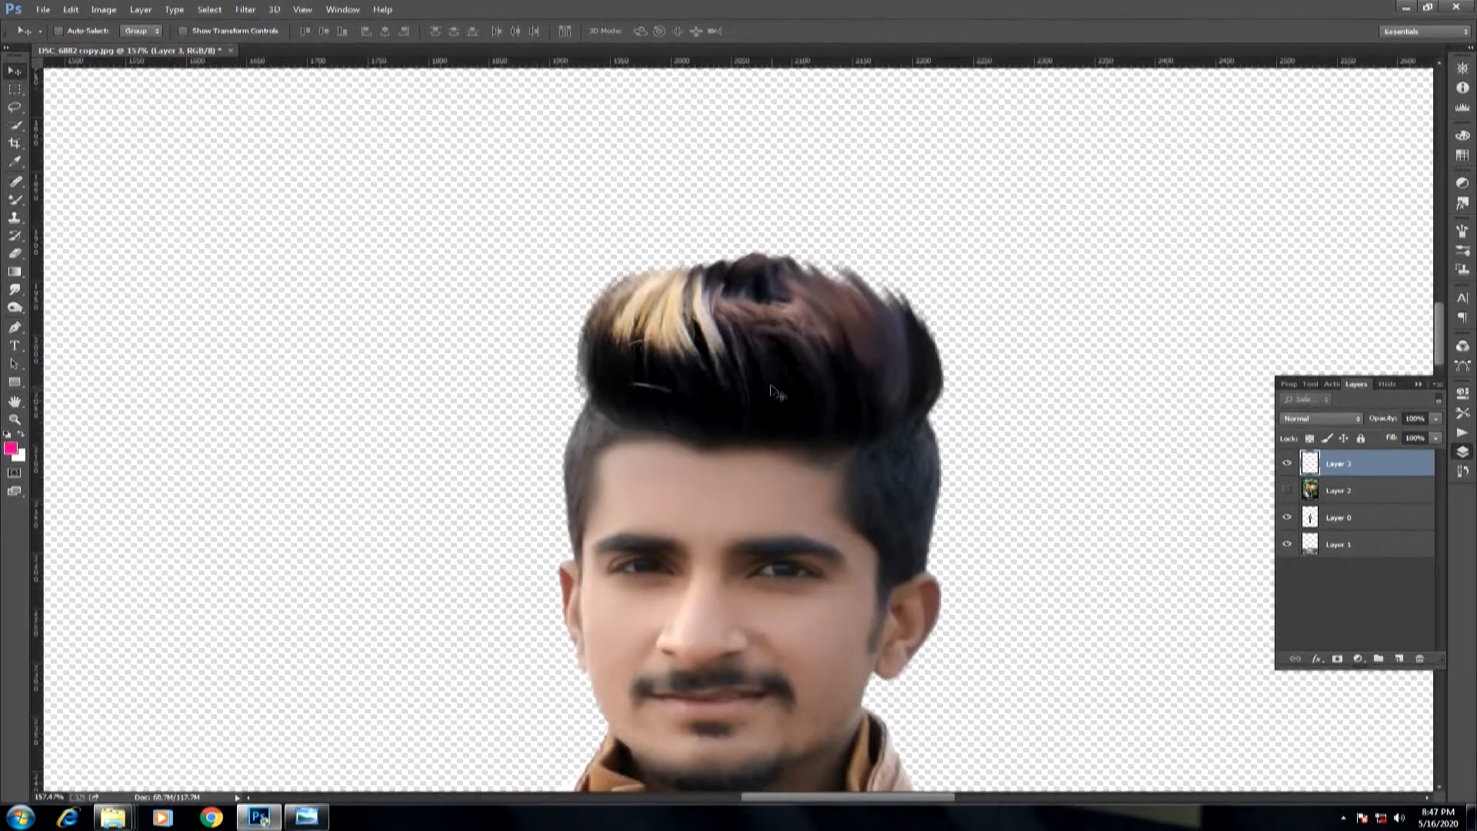
Position the highlighted hair over the man's own hair and fine-tune its fit with Free Transform.
{"action": "left_click_drag", "start_coordinate": [771, 388], "coordinate": [772, 404]}
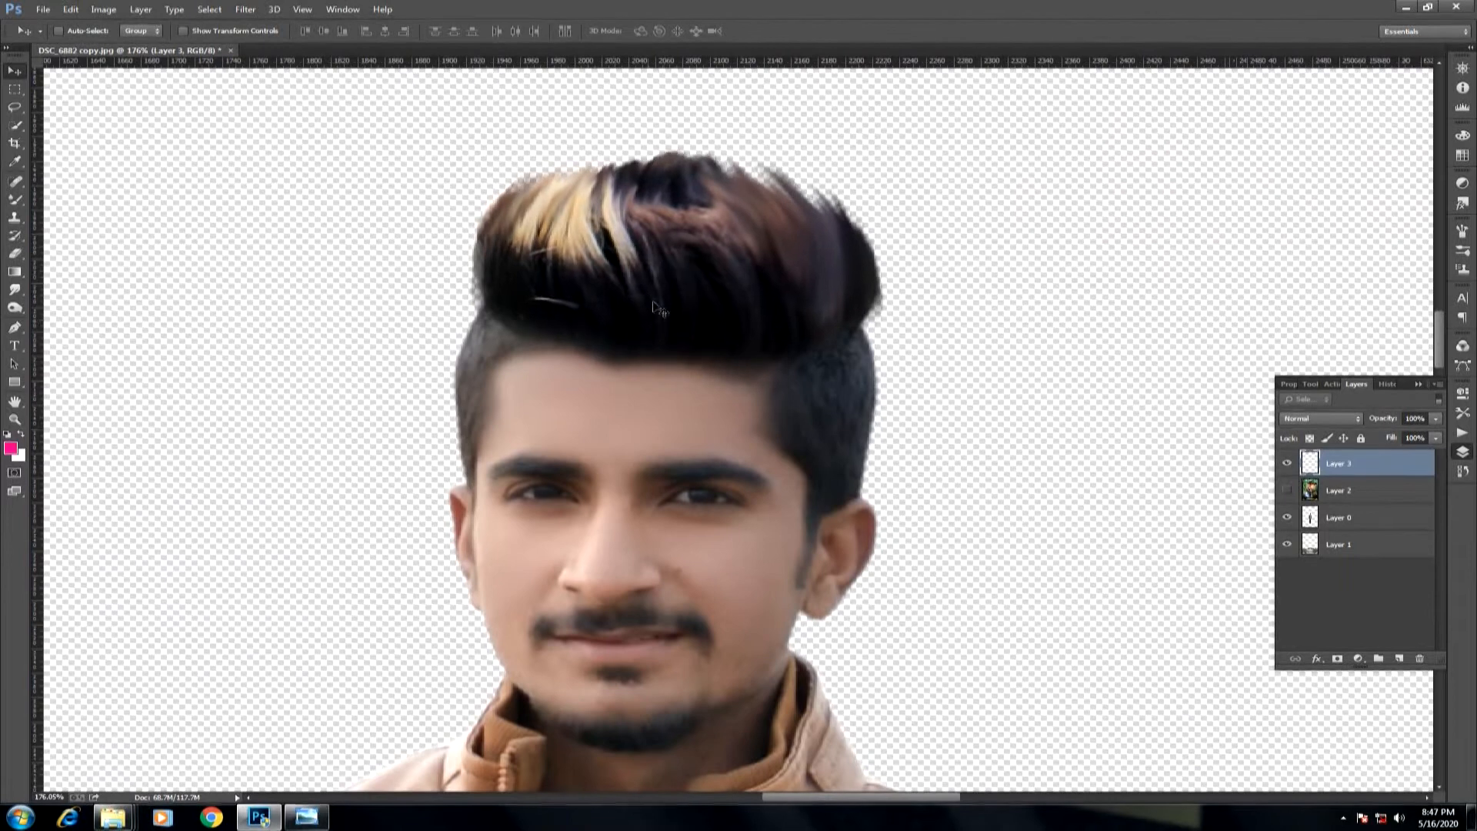
{"action": "key", "text": "ctrl+t"}
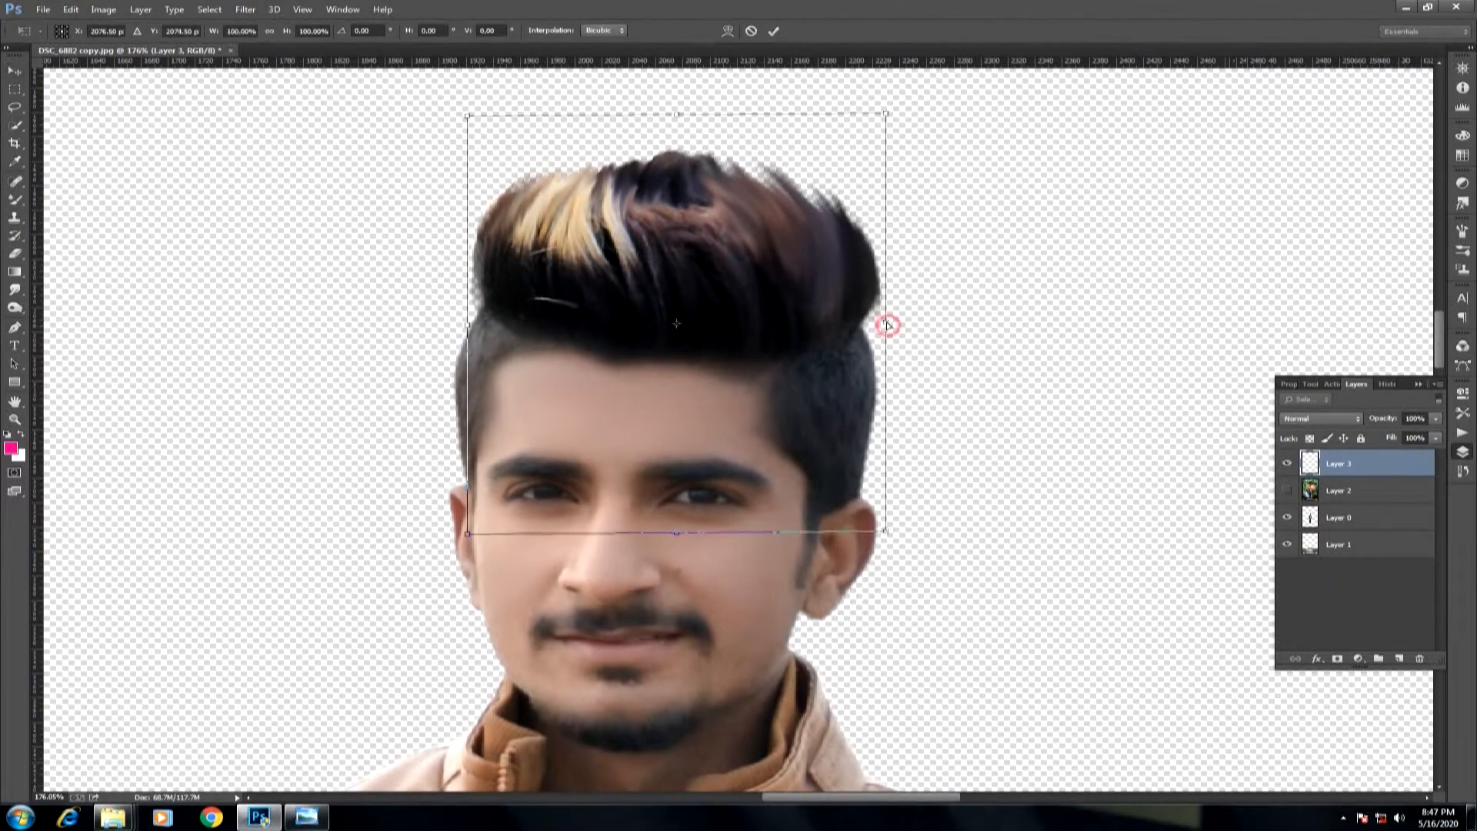
{"action": "key", "text": "Return"}
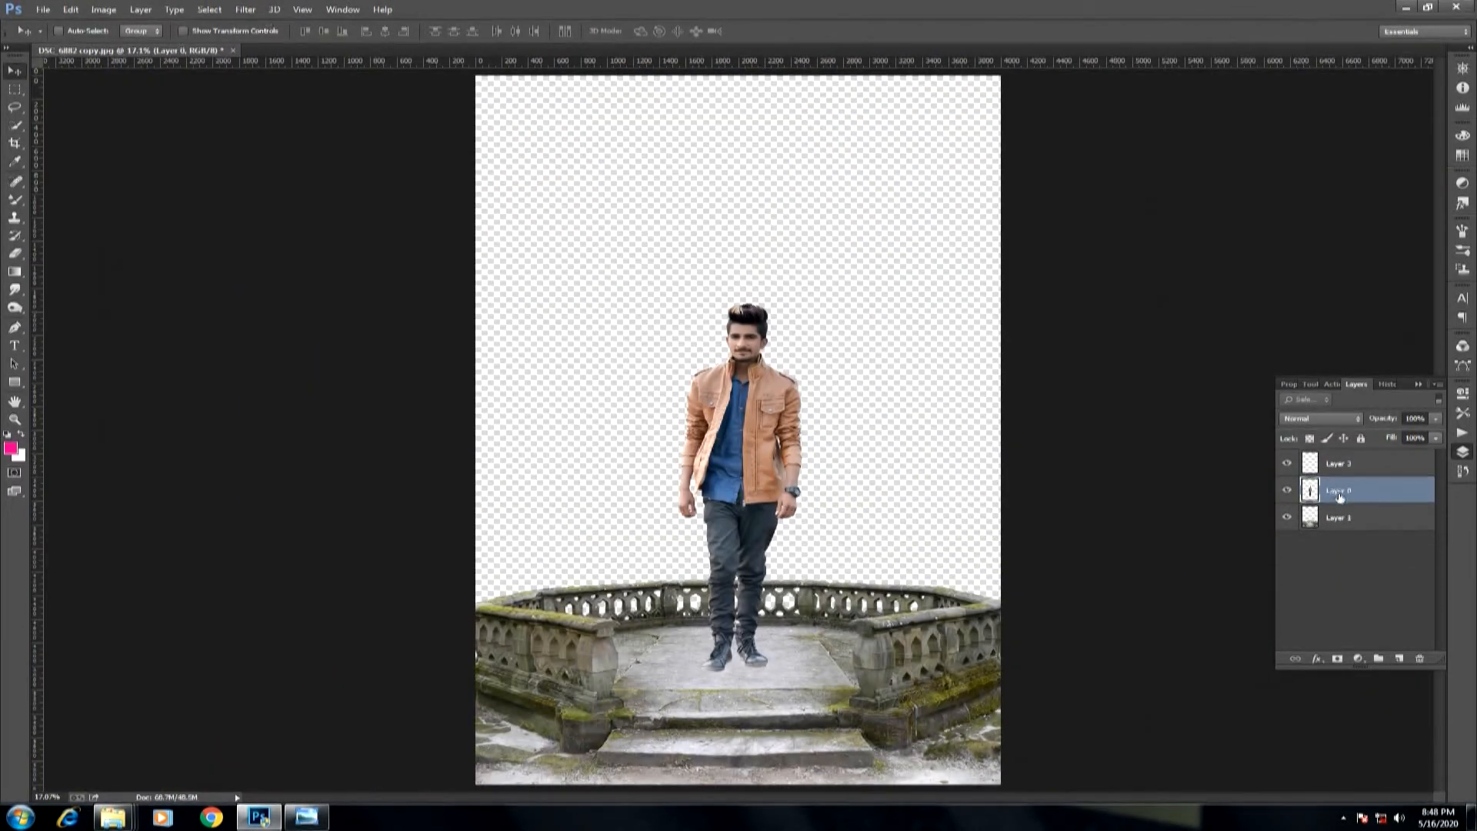
Open the Camera Raw filter on the balcony layer and set saturation to -11 for Yellows and -100 for Greens.
{"action": "left_click", "coordinate": [246, 10]}
{"action": "left_click", "coordinate": [287, 90]}
{"action": "mouse_move", "coordinate": [1070, 347]}
{"action": "left_mouse_down"}
{"action": "mouse_move", "coordinate": [1143, 349]}
{"action": "mouse_move", "coordinate": [1075, 369]}
{"action": "mouse_move", "coordinate": [977, 360]}
{"action": "mouse_move", "coordinate": [1059, 336]}
{"action": "left_mouse_up"}
{"action": "left_click", "coordinate": [1028, 192]}
{"action": "left_click", "coordinate": [1017, 246]}
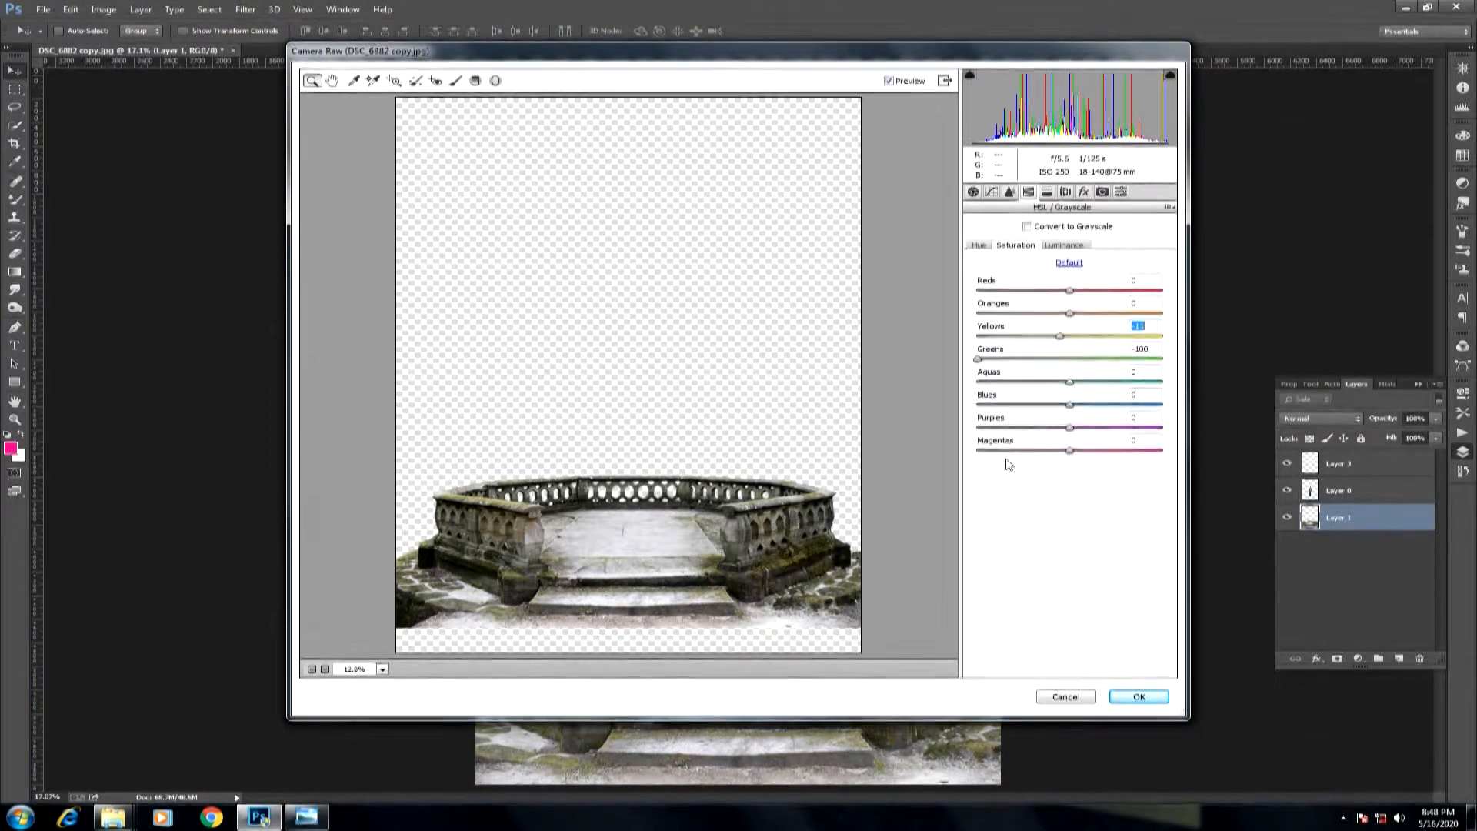
{"action": "left_click", "coordinate": [980, 245]}
Darken the balcony's tones in Camera Raw's Basic adjustments and apply the filter.
{"action": "left_click", "coordinate": [973, 192]}
{"action": "left_click_drag", "start_coordinate": [1071, 369], "coordinate": [1024, 389]}
{"action": "left_click_drag", "start_coordinate": [1070, 432], "coordinate": [1051, 442]}
{"action": "left_click", "coordinate": [1139, 696]}
Load the man's outline as a selection, add a layer above him and brush dark colour 2d262a over his figure.
{"action": "left_click", "coordinate": [1311, 496]}
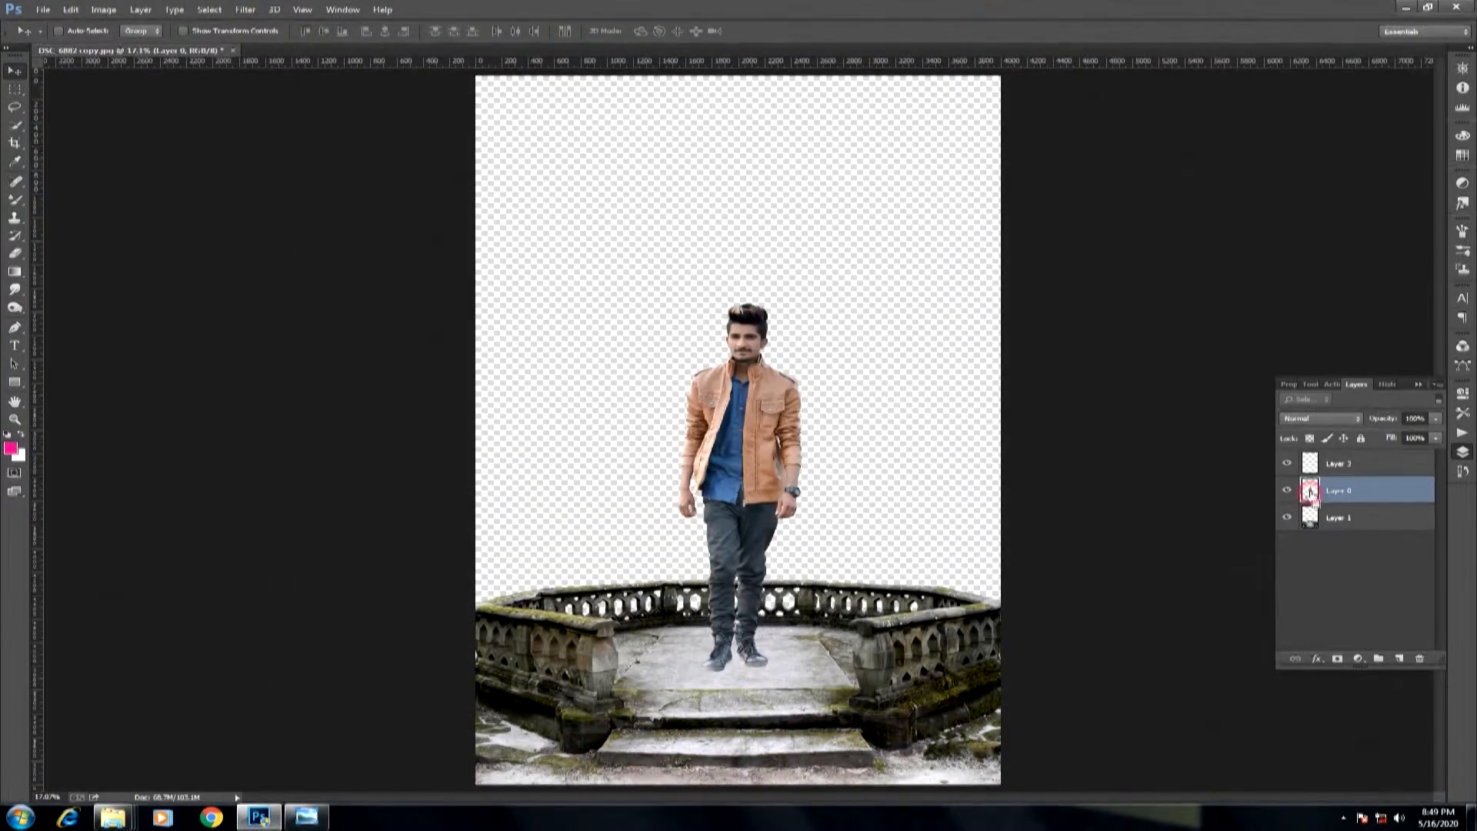
{"action": "right_click", "coordinate": [10, 200]}
{"action": "left_click", "coordinate": [60, 200]}
{"action": "left_click", "coordinate": [11, 449]}
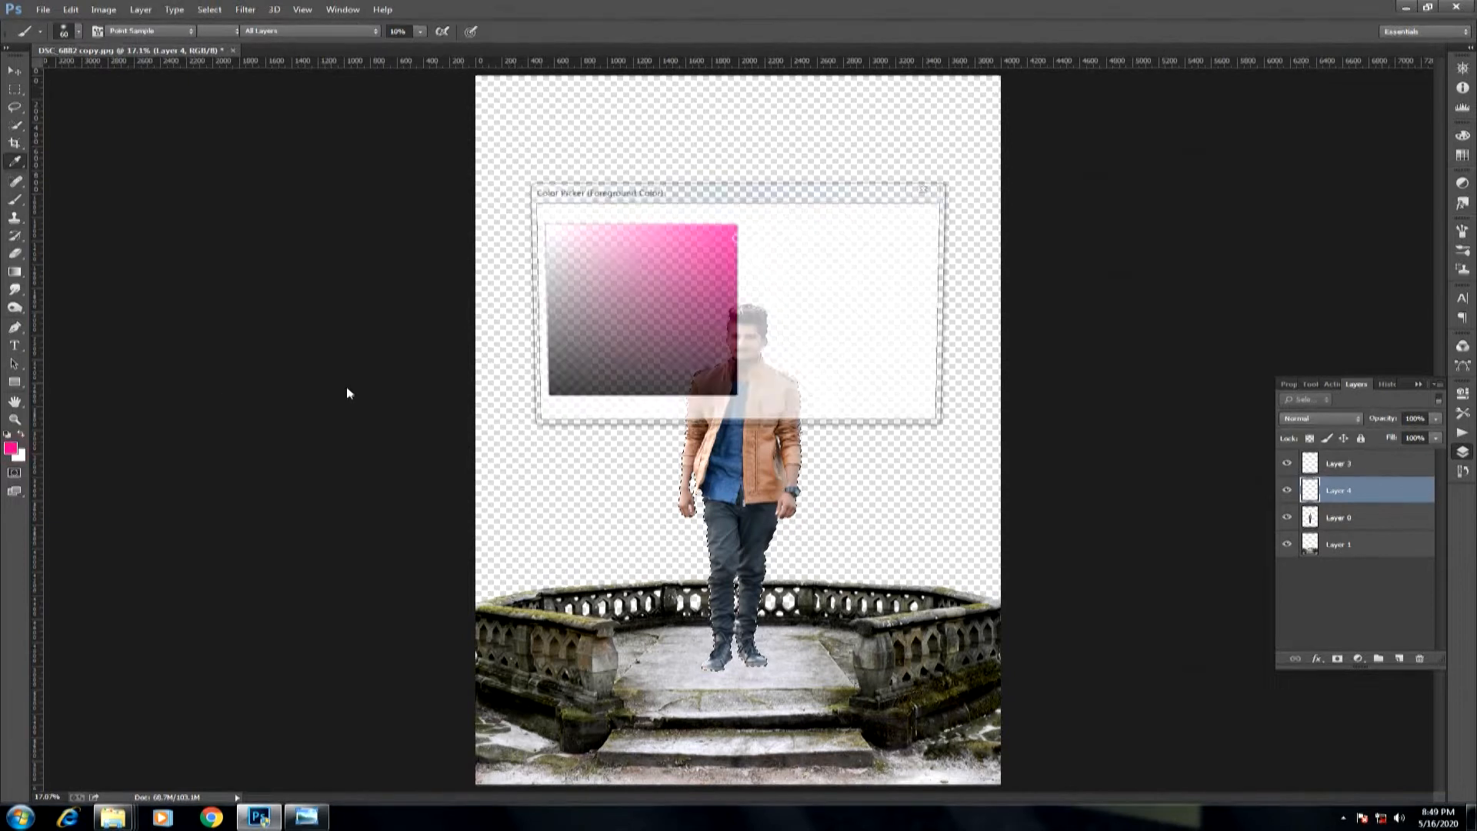
{"action": "left_click", "coordinate": [571, 369]}
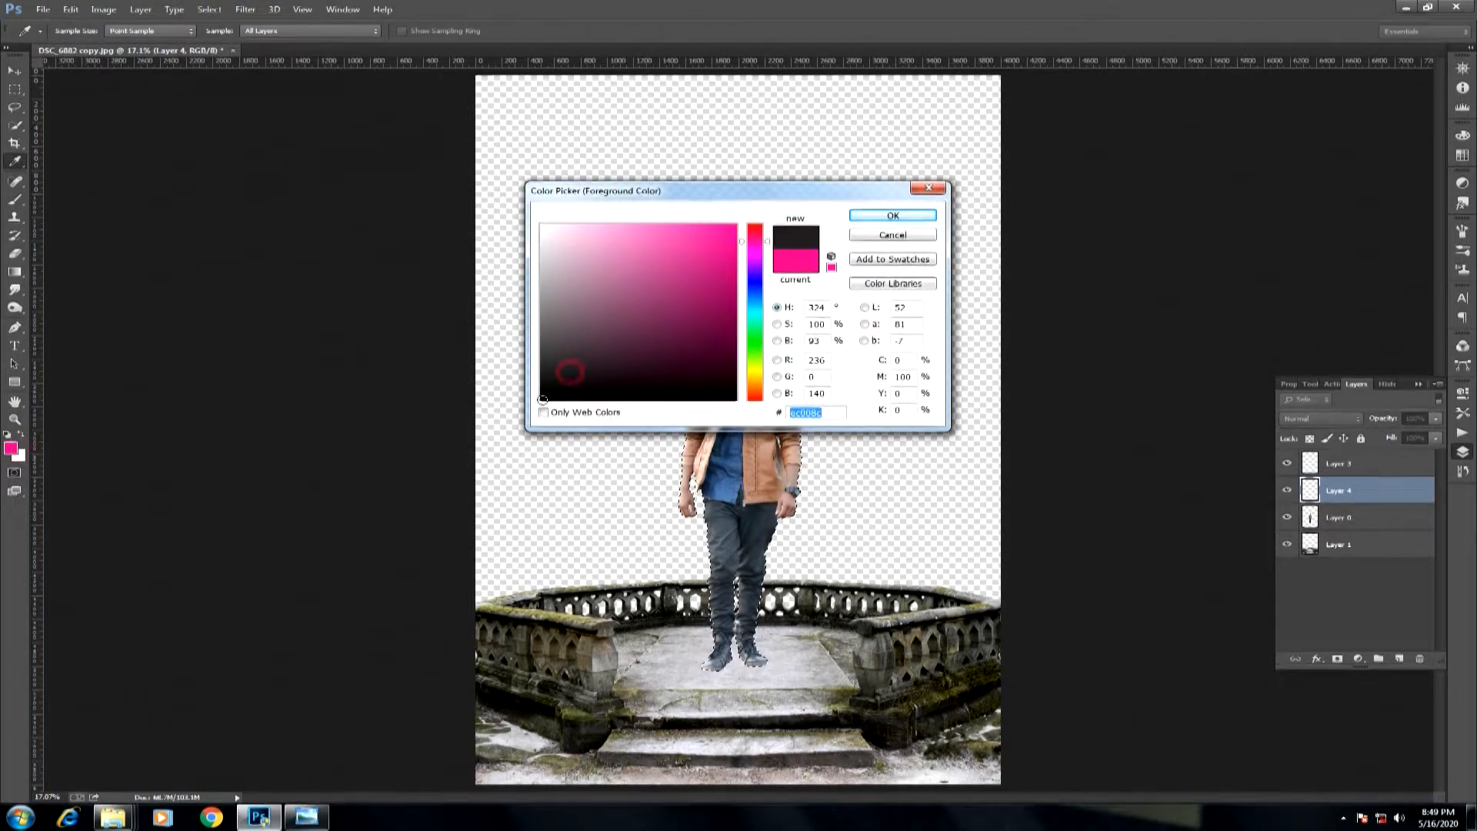
{"action": "left_click", "coordinate": [892, 219]}
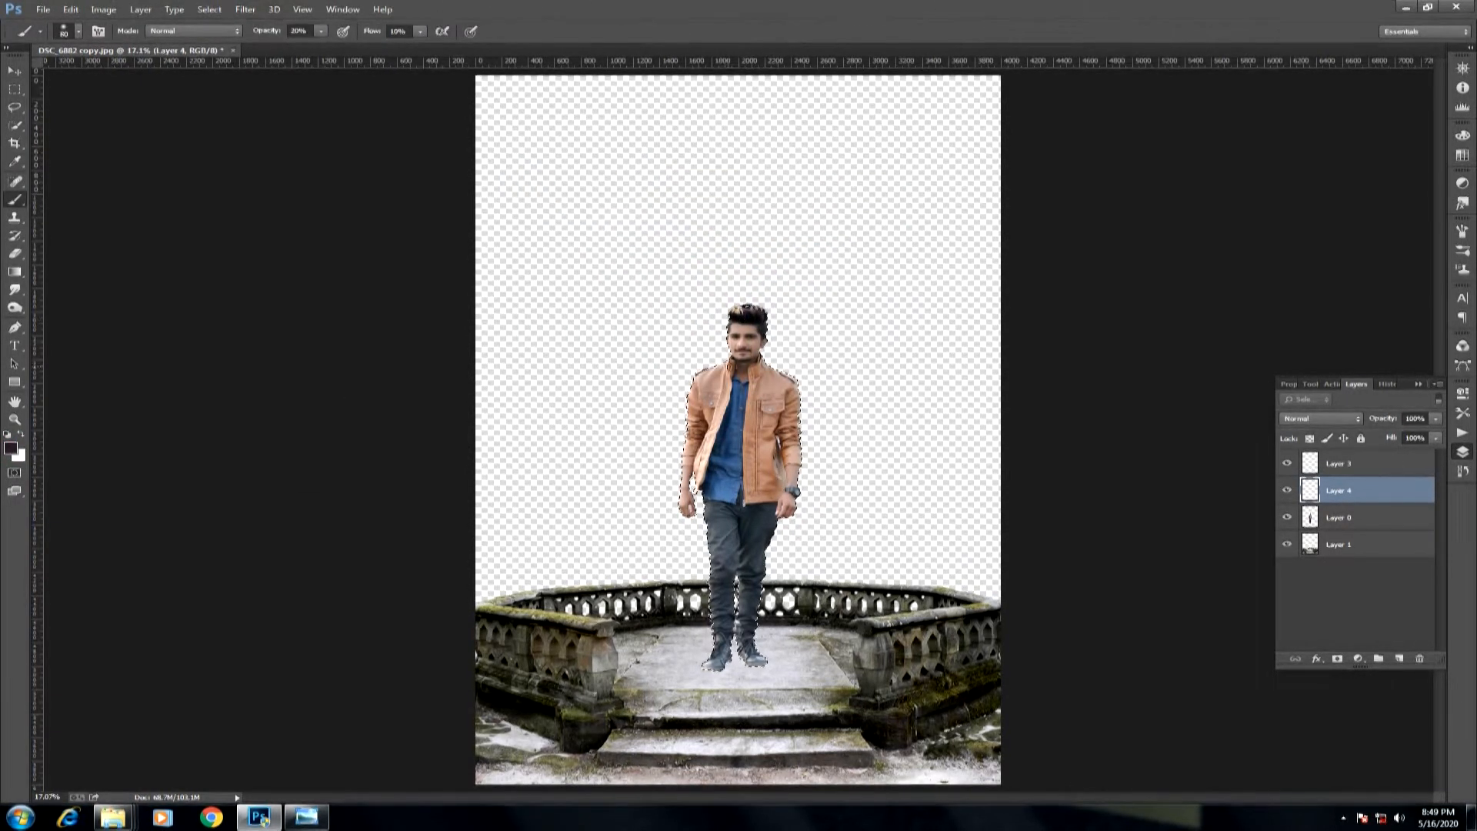
{"action": "left_click_drag", "start_coordinate": [719, 333], "coordinate": [739, 346]}
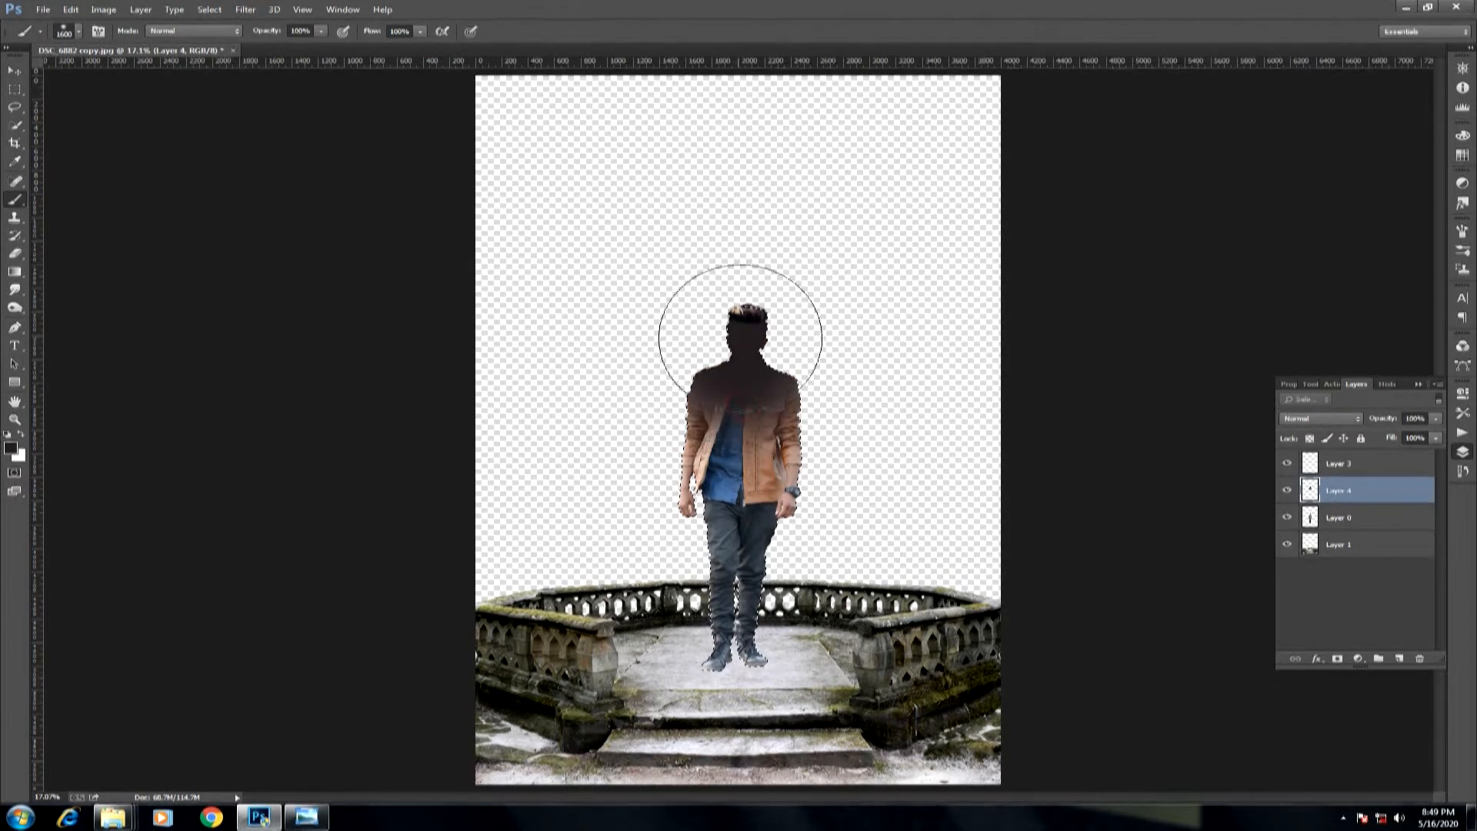
{"action": "left_click_drag", "start_coordinate": [729, 577], "coordinate": [758, 427]}
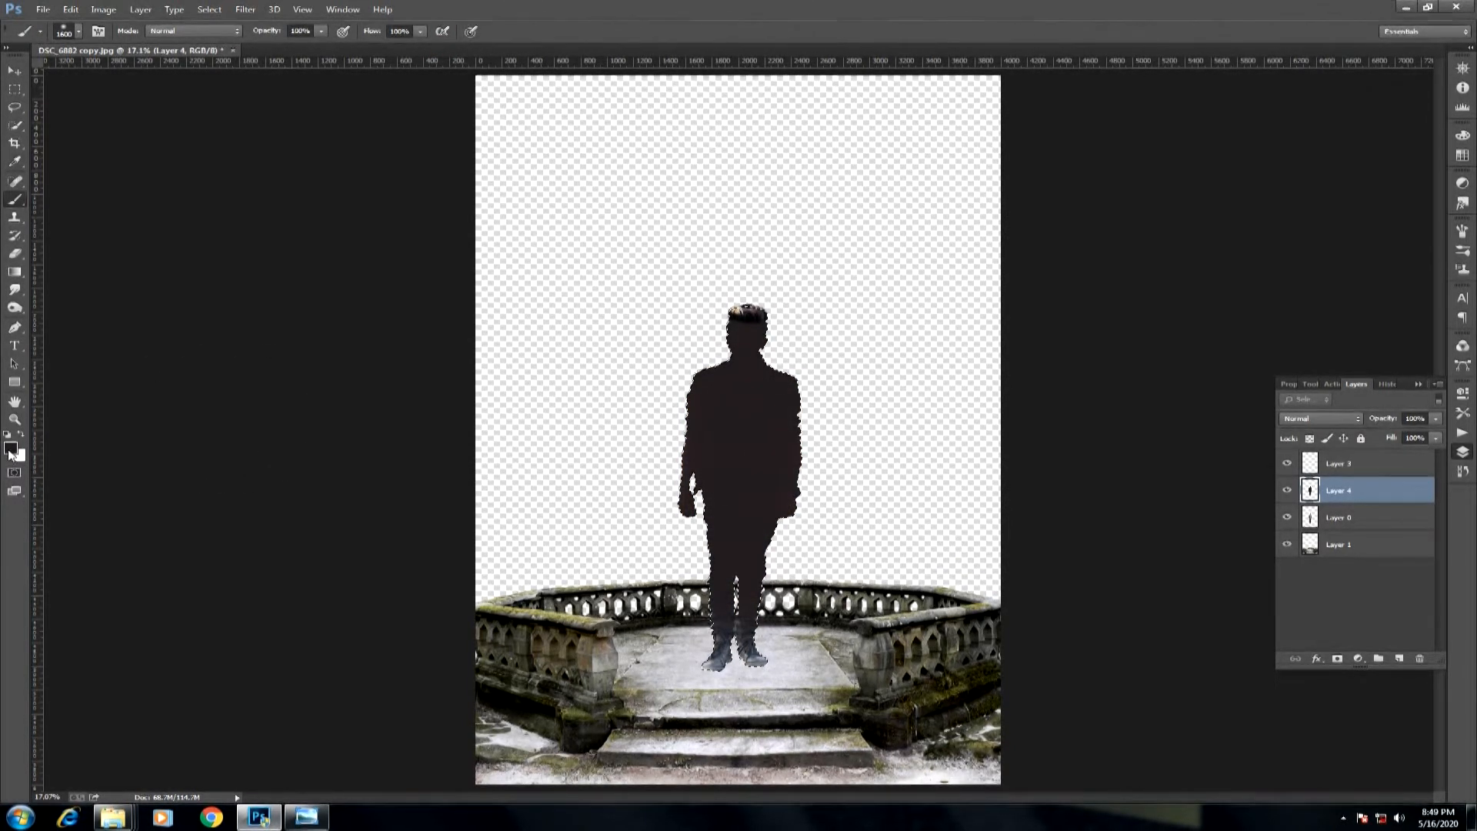
Set the foreground colour to pure black and repaint the man's whole silhouette on the new layer.
{"action": "left_click", "coordinate": [11, 452]}
{"action": "left_click", "coordinate": [550, 396]}
{"action": "left_click", "coordinate": [891, 217]}
{"action": "left_click_drag", "start_coordinate": [725, 346], "coordinate": [737, 592]}
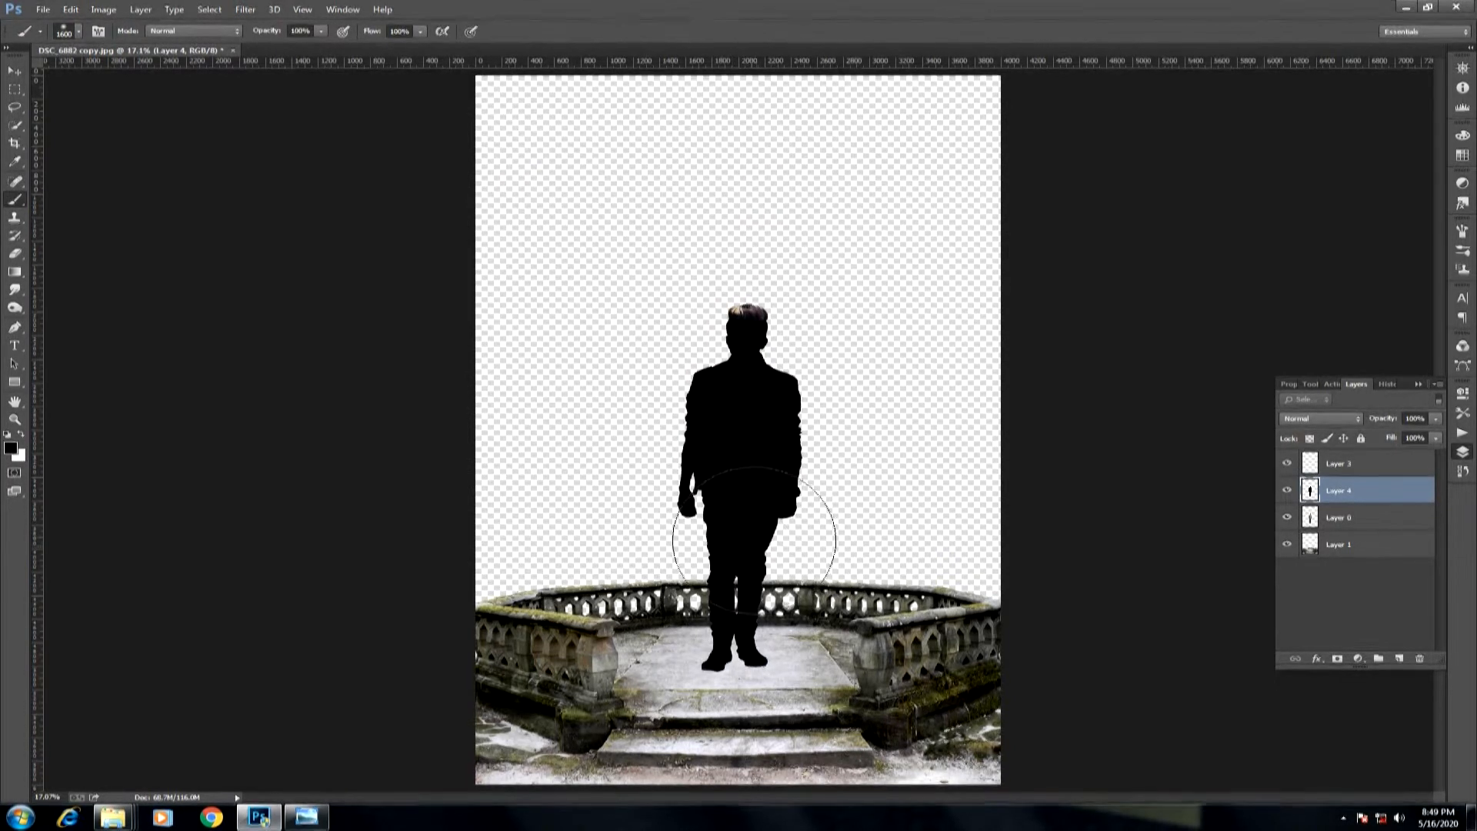
Flip the black silhouette vertically and move it down so its feet meet the man's shoes.
{"action": "right_click", "coordinate": [742, 652]}
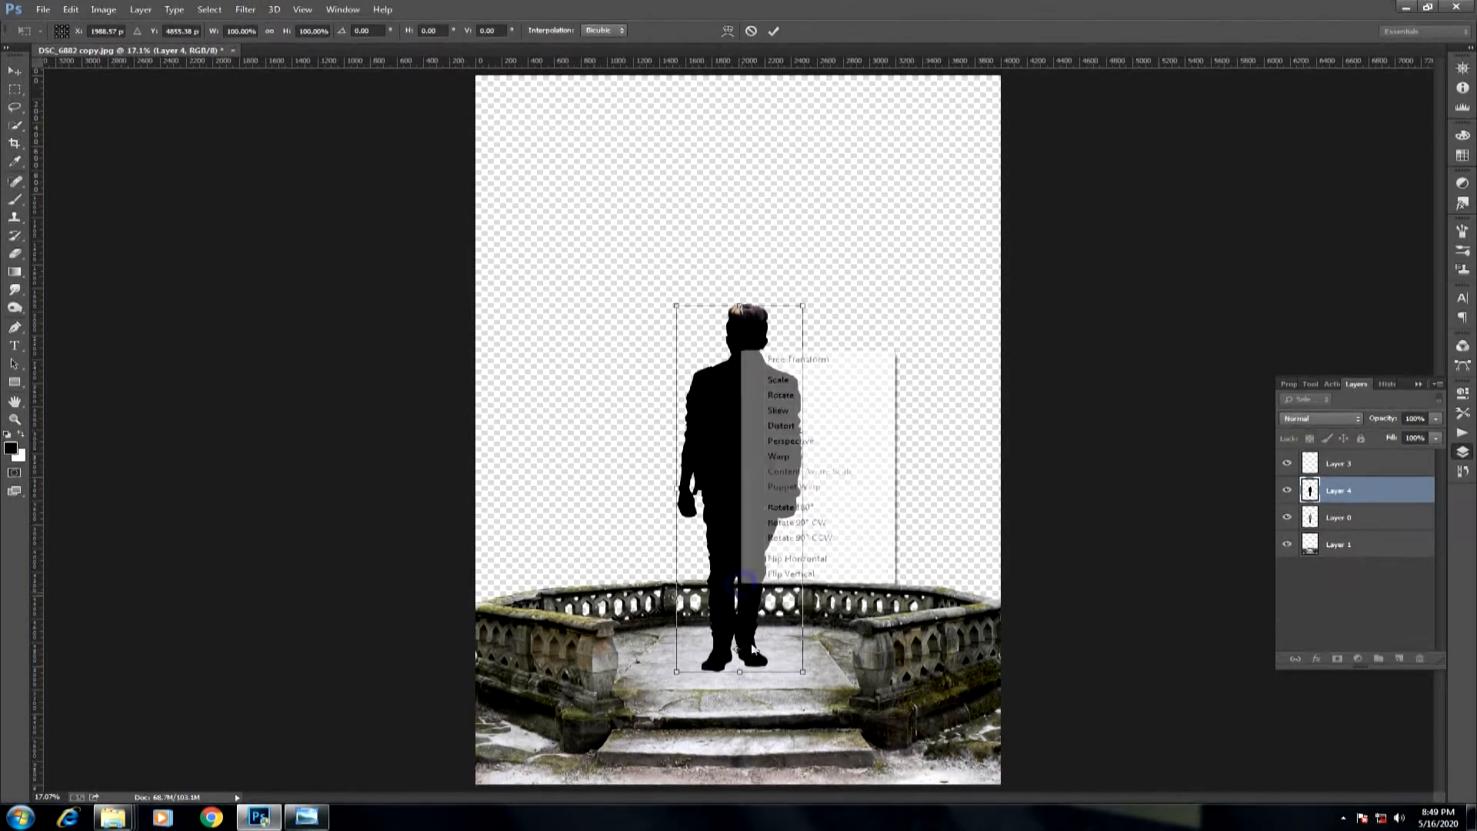
{"action": "left_click", "coordinate": [766, 578]}
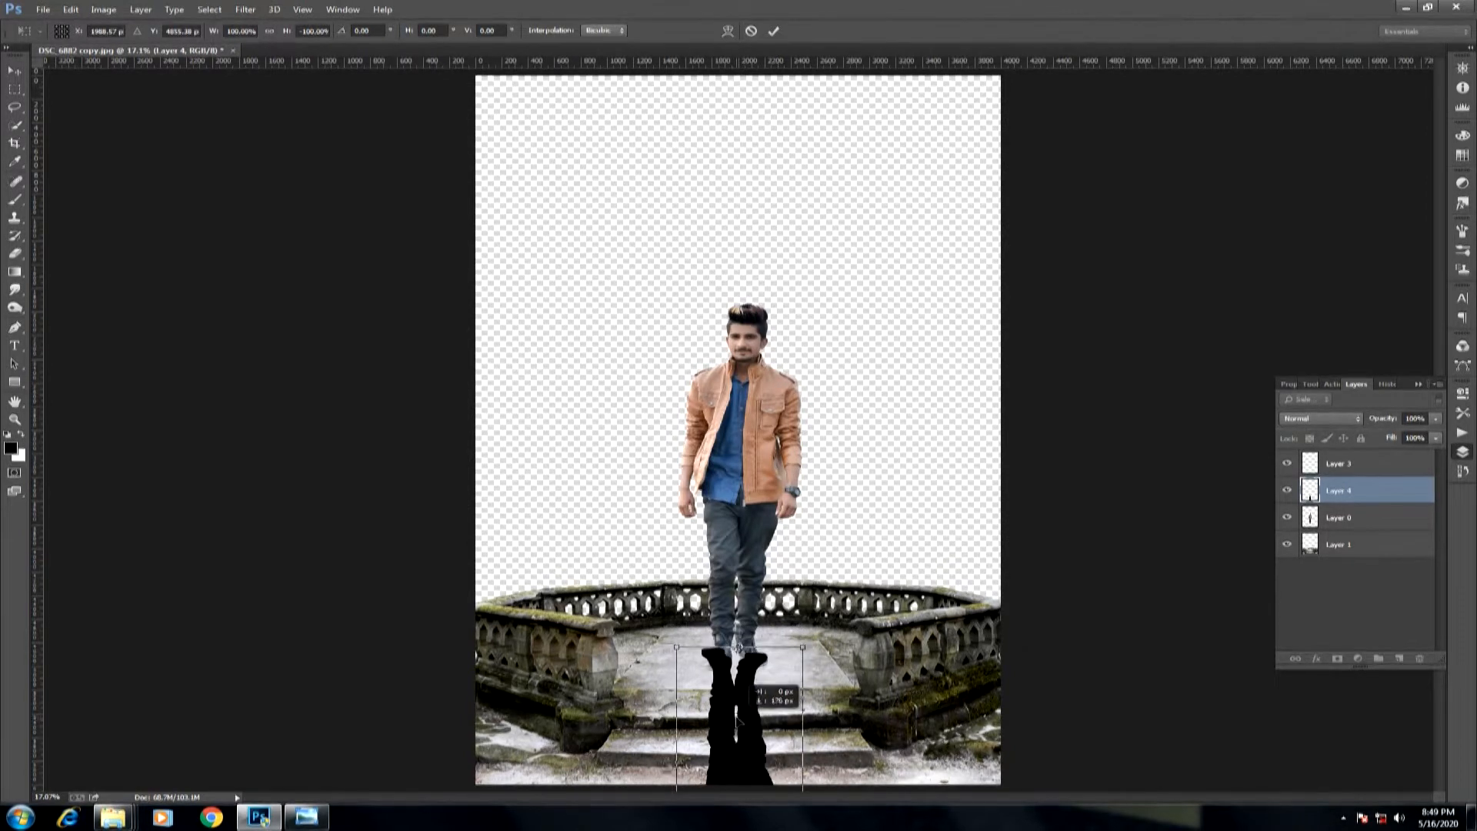
{"action": "left_click_drag", "start_coordinate": [688, 624], "coordinate": [802, 707]}
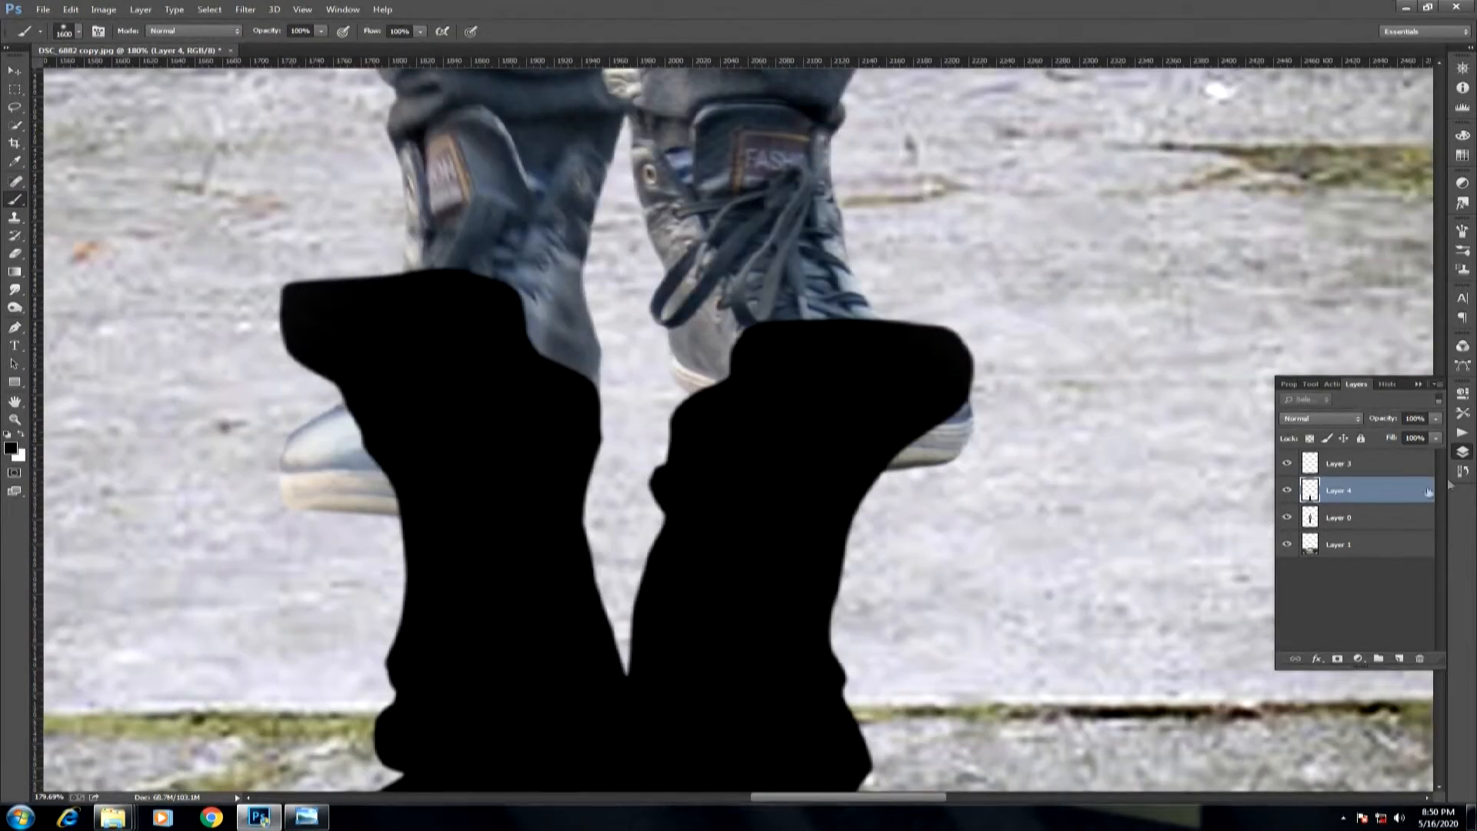
Put the silhouette layer beneath the man's layer and shift it down under his shoe soles.
{"action": "left_click_drag", "start_coordinate": [1364, 517], "coordinate": [1364, 521]}
{"action": "key", "text": "v"}
{"action": "left_click_drag", "start_coordinate": [797, 526], "coordinate": [784, 598]}
Pin the silhouette with Puppet Warp and bend its right-hand foot up under the matching shoe's heel and toe.
{"action": "left_click", "coordinate": [70, 9]}
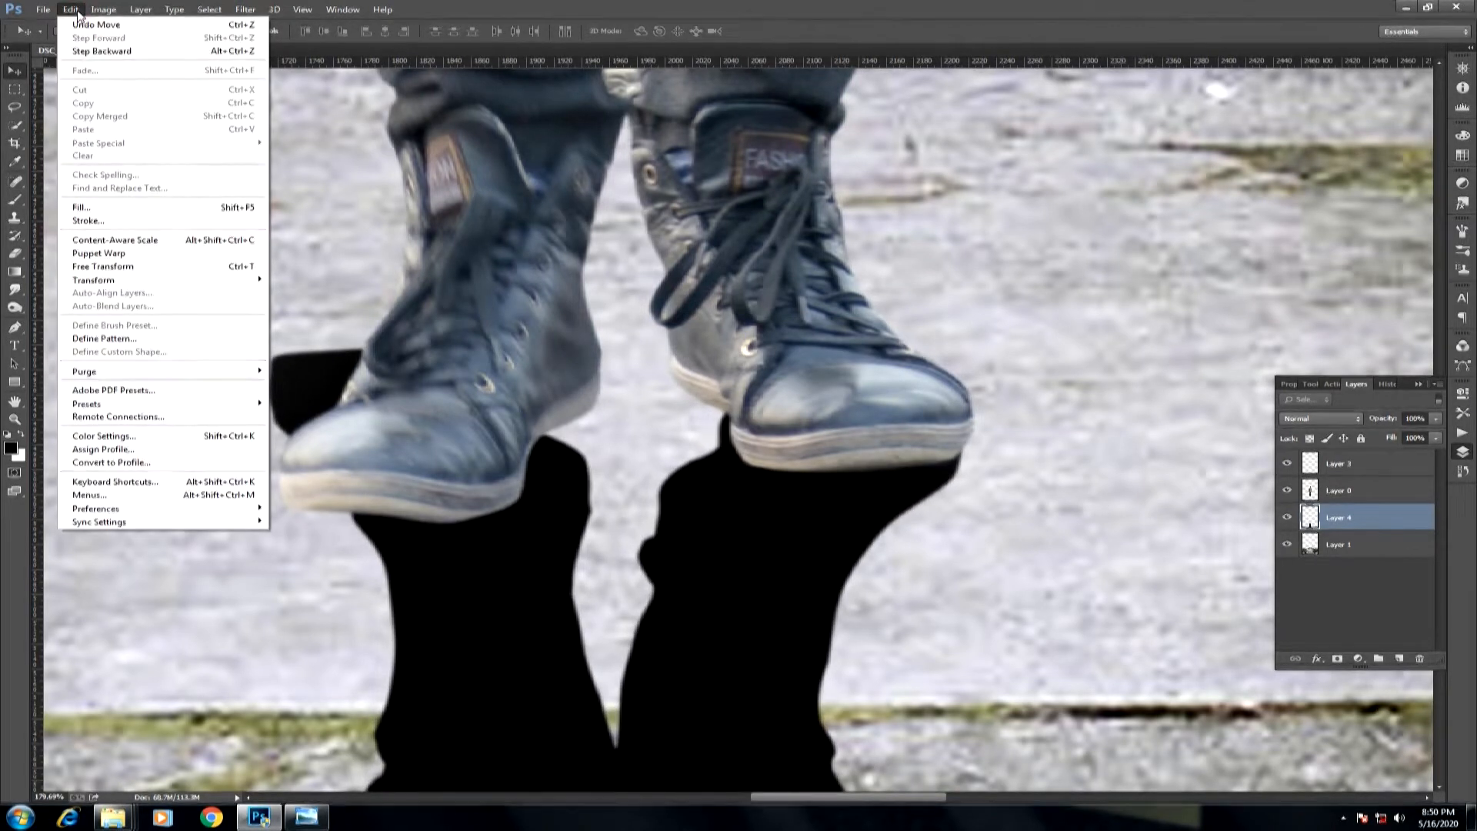
{"action": "left_click", "coordinate": [98, 254]}
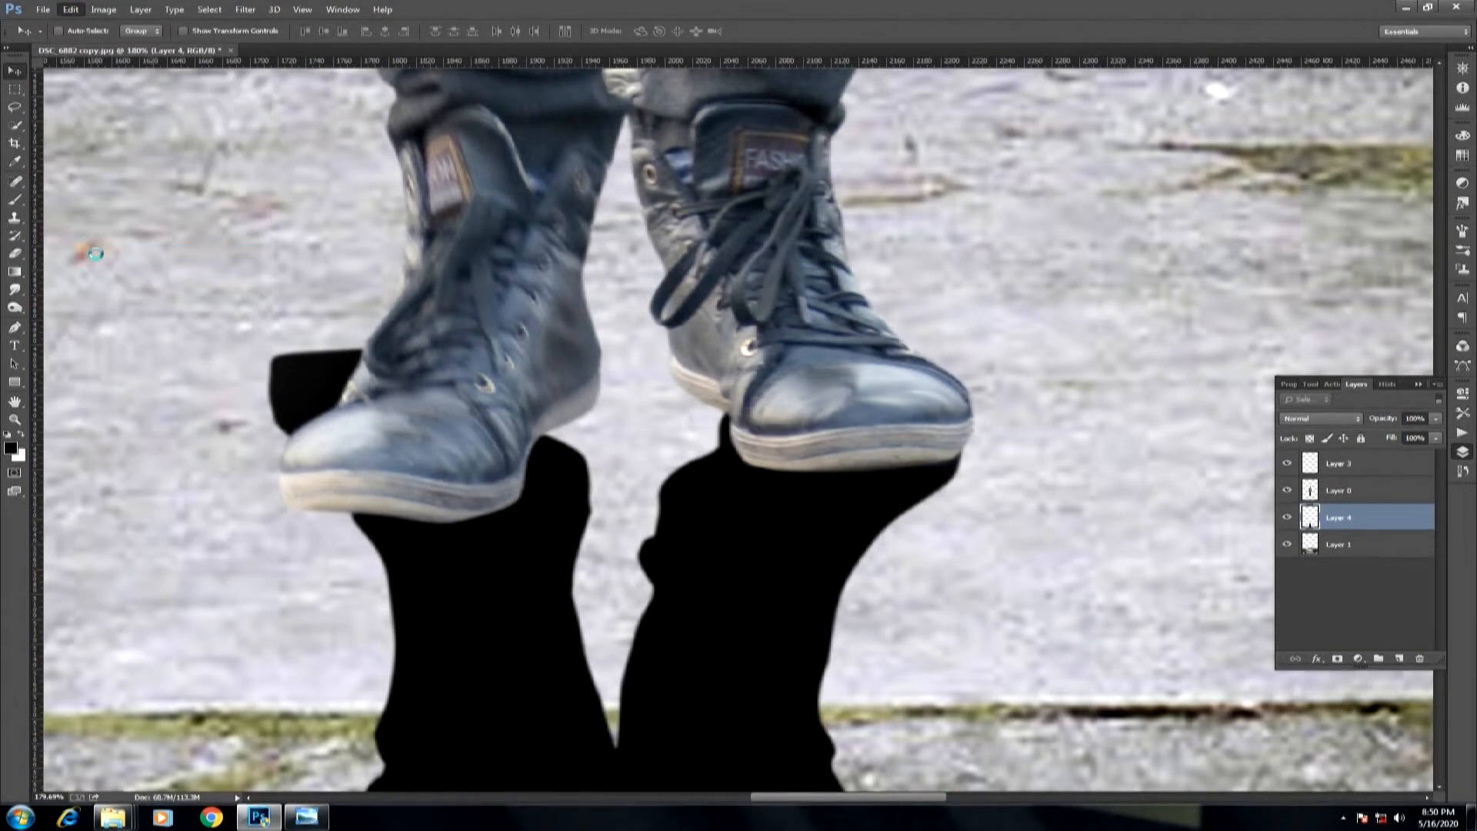
{"action": "left_click_drag", "start_coordinate": [651, 337], "coordinate": [664, 213]}
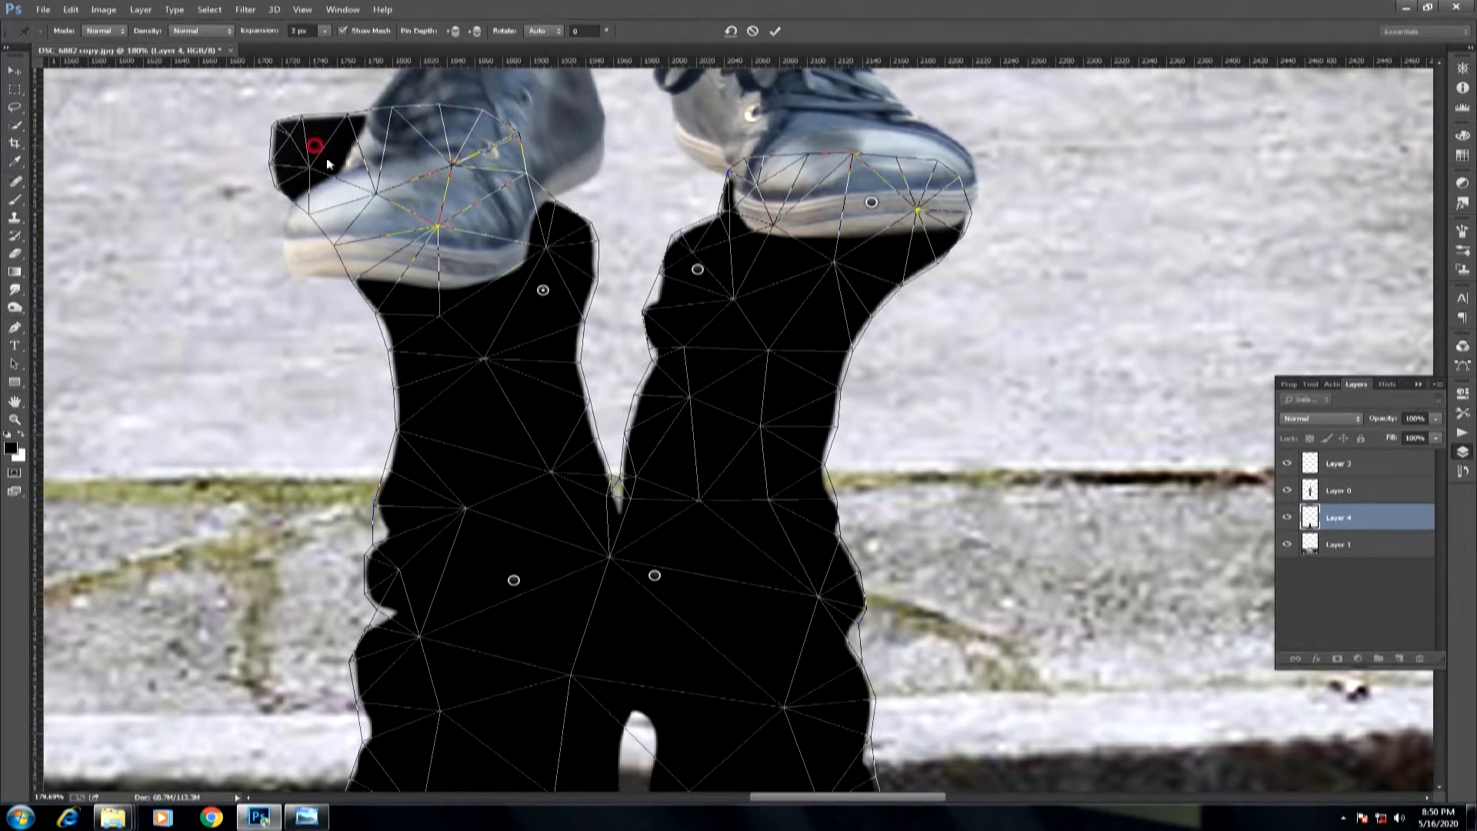
{"action": "left_click_drag", "start_coordinate": [697, 269], "coordinate": [712, 142]}
{"action": "left_click_drag", "start_coordinate": [873, 203], "coordinate": [830, 221]}
Warp the silhouette's left-hand foot to line up beneath the matching shoe and apply the Puppet Warp.
{"action": "left_click_drag", "start_coordinate": [318, 147], "coordinate": [555, 286]}
{"action": "left_click", "coordinate": [567, 247]}
{"action": "key", "text": "Return"}
{"action": "left_click_drag", "start_coordinate": [570, 236], "coordinate": [517, 204]}
{"action": "left_click", "coordinate": [530, 204]}
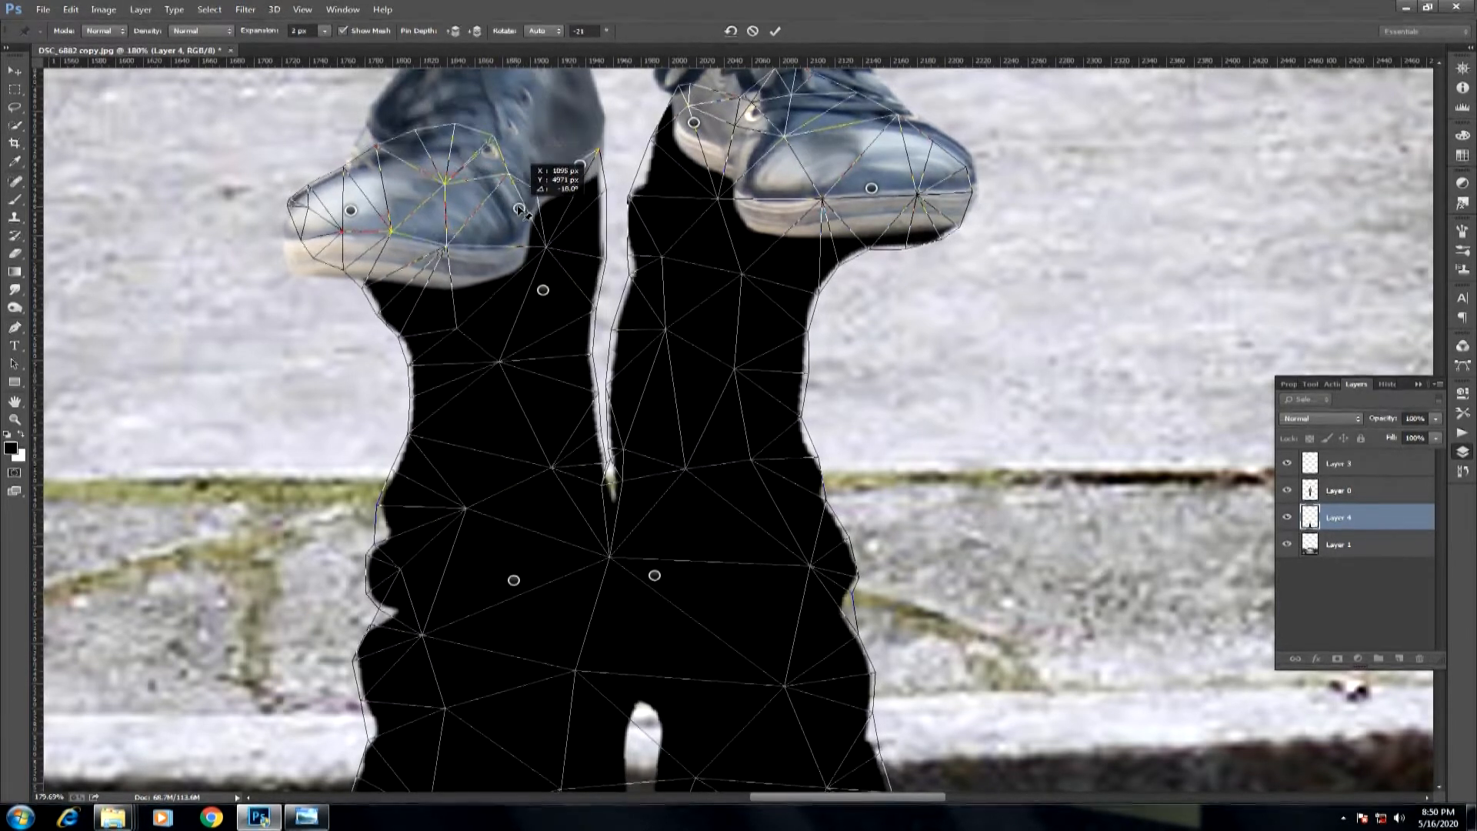
{"action": "key", "text": "Return"}
Lower the silhouette shadow layer's opacity to 54%.
{"action": "key", "text": "ctrl+0"}
{"action": "left_click_drag", "start_coordinate": [822, 622], "coordinate": [875, 573]}
{"action": "left_click_drag", "start_coordinate": [1414, 433], "coordinate": [1399, 434]}
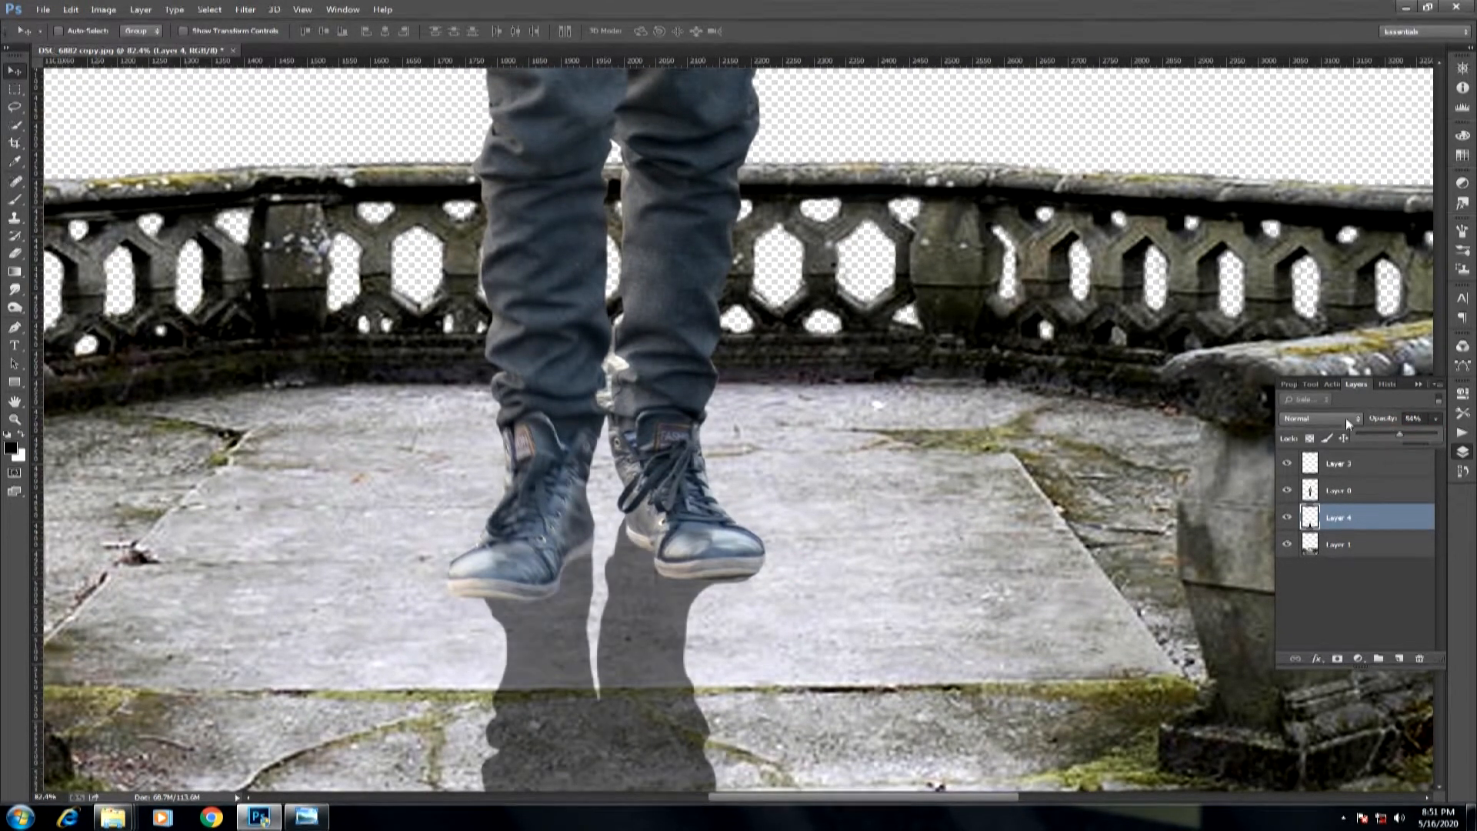
Soften the edges of the shadow with a Gaussian Blur.
{"action": "left_click", "coordinate": [244, 9]}
{"action": "mouse_move", "coordinate": [308, 163]}
{"action": "left_click", "coordinate": [481, 230]}
{"action": "left_click", "coordinate": [670, 412]}
{"action": "left_click_drag", "start_coordinate": [672, 412], "coordinate": [680, 407]}
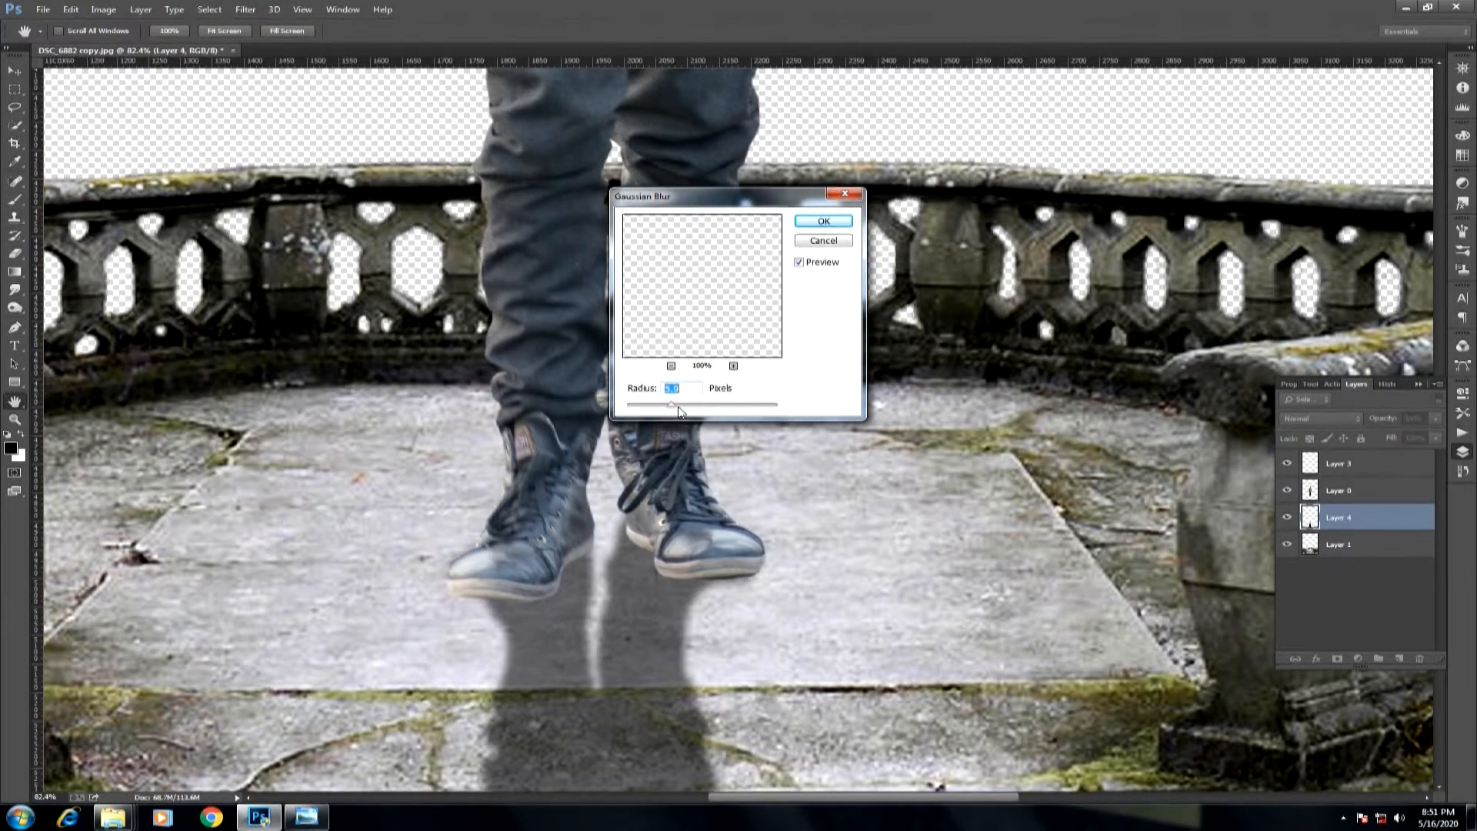
{"action": "left_click", "coordinate": [823, 225]}
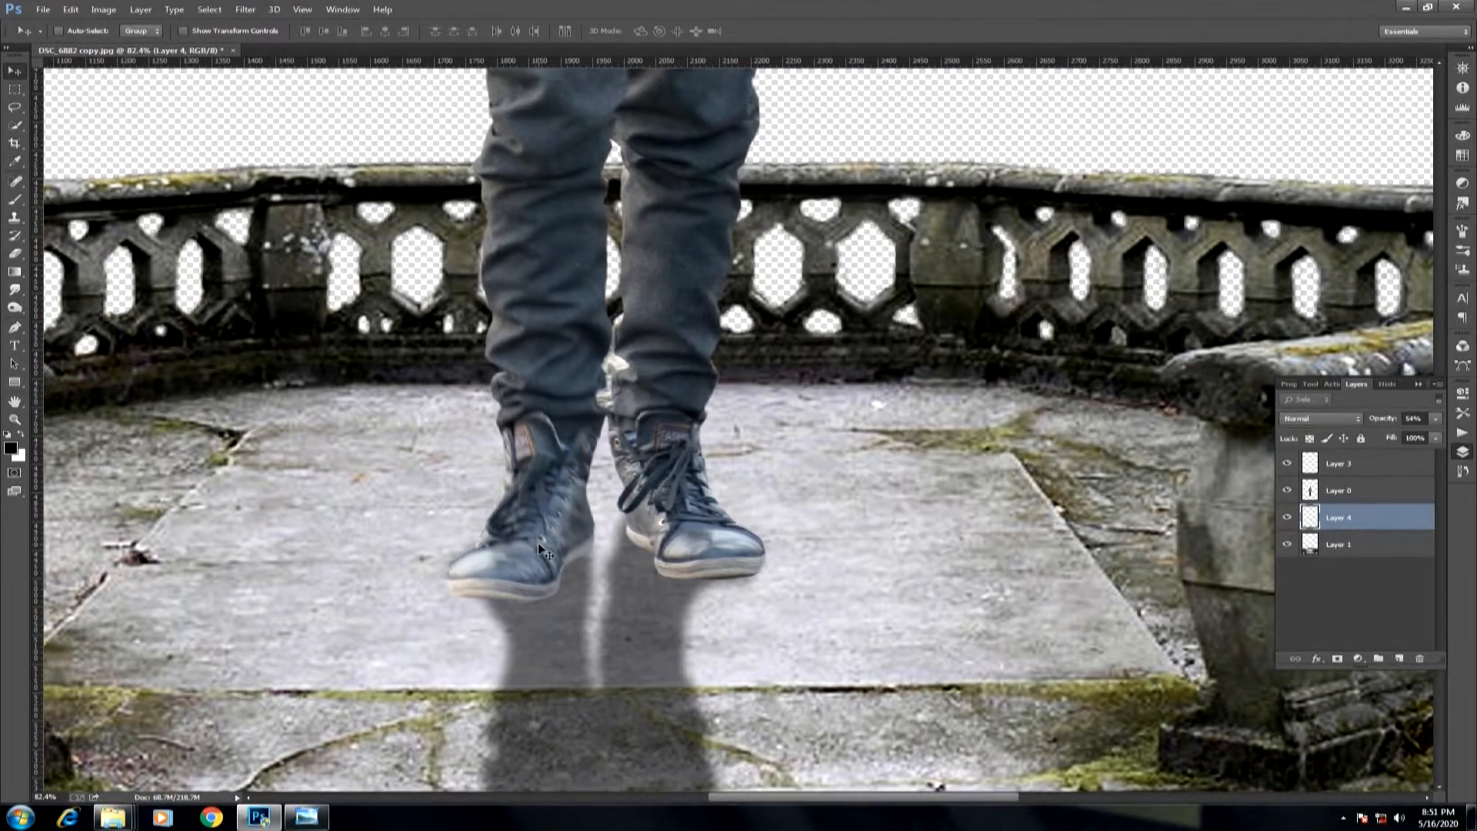
On a new layer, hide the long shadow and paint a contact shadow under the left-hand shoe with a 0% hardness brush.
{"action": "left_click_drag", "start_coordinate": [437, 659], "coordinate": [585, 600]}
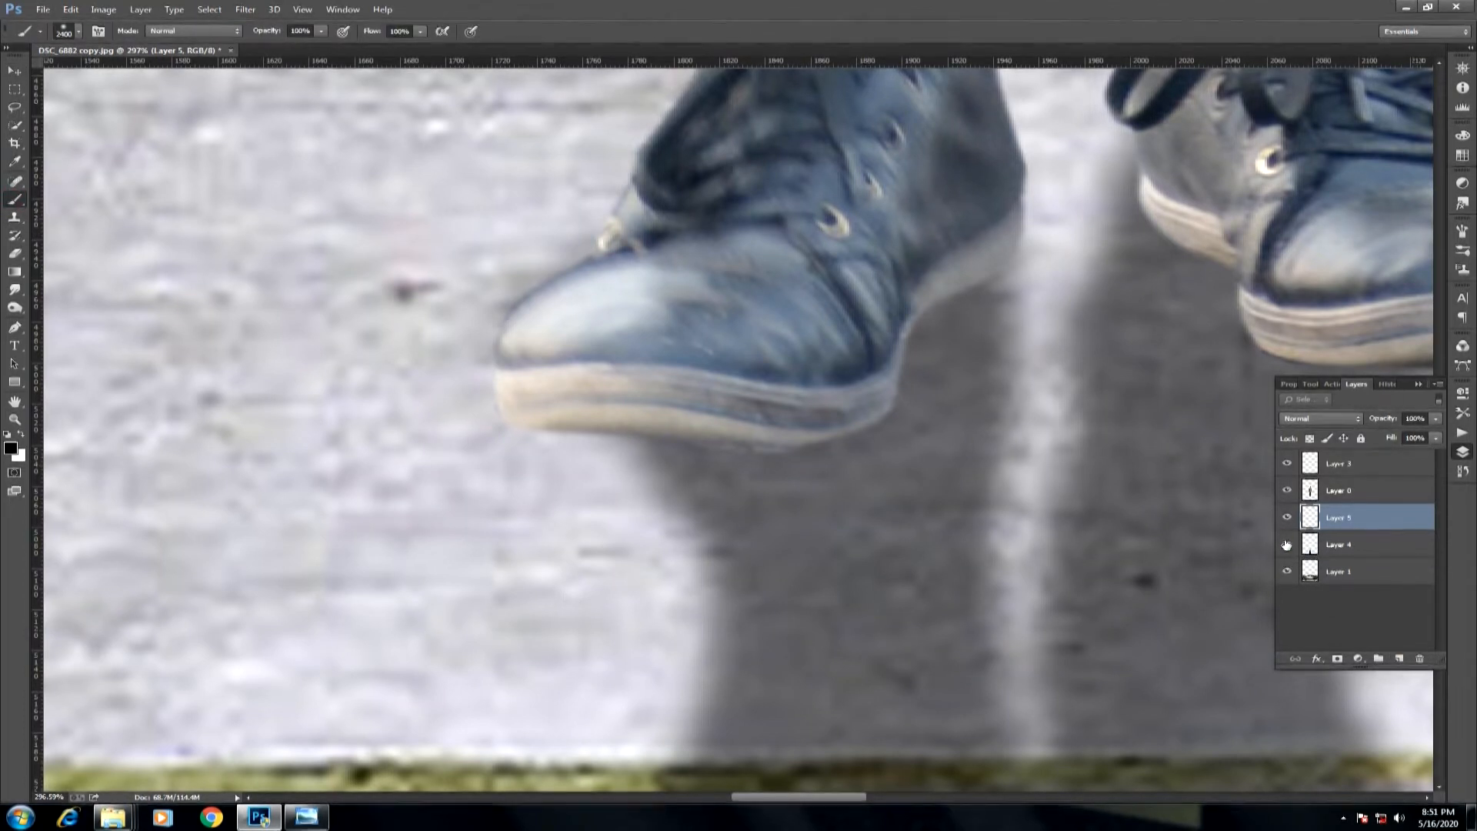
{"action": "left_click", "coordinate": [1286, 545]}
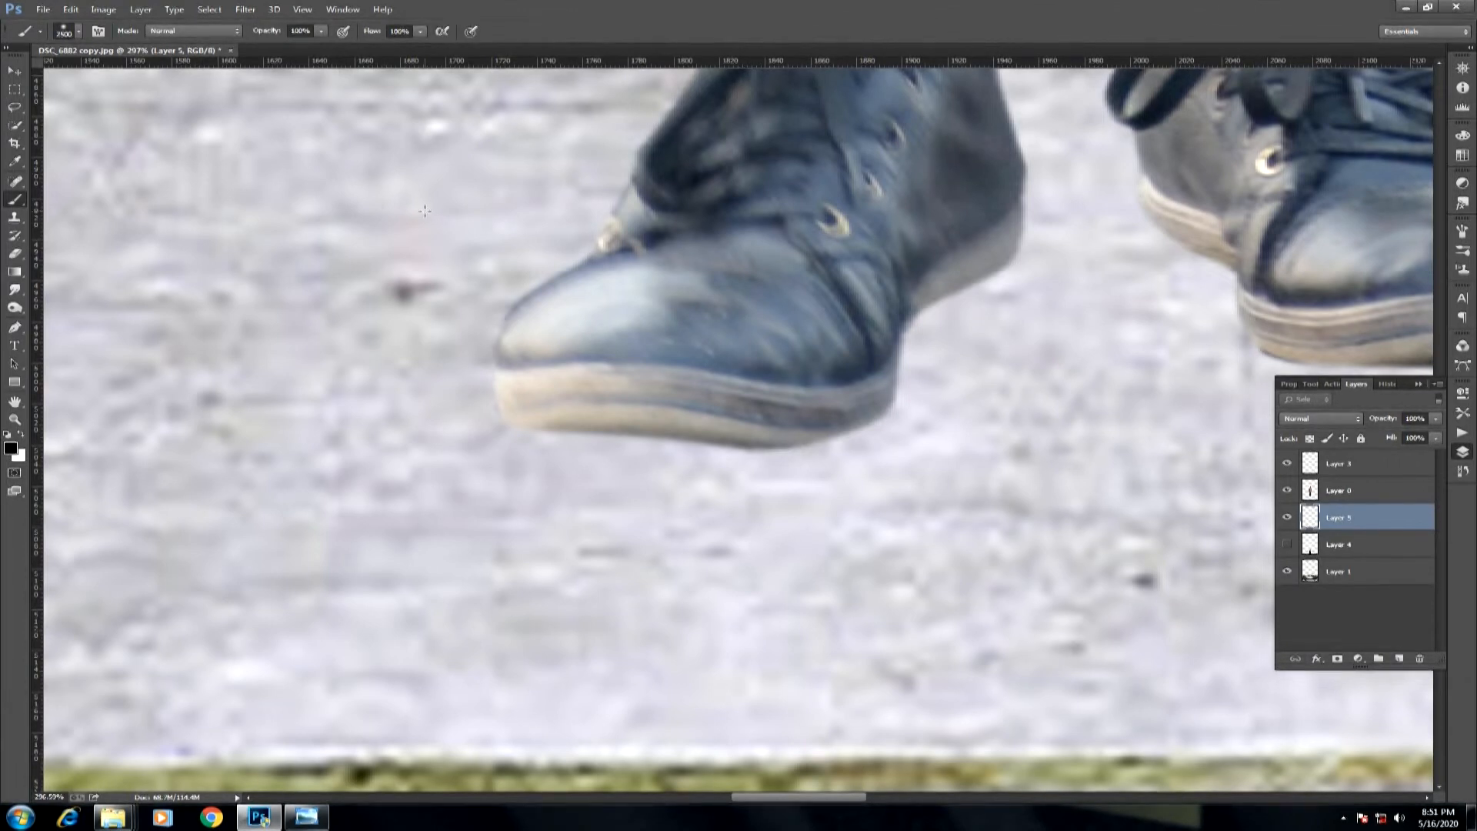
{"action": "right_click", "coordinate": [492, 205]}
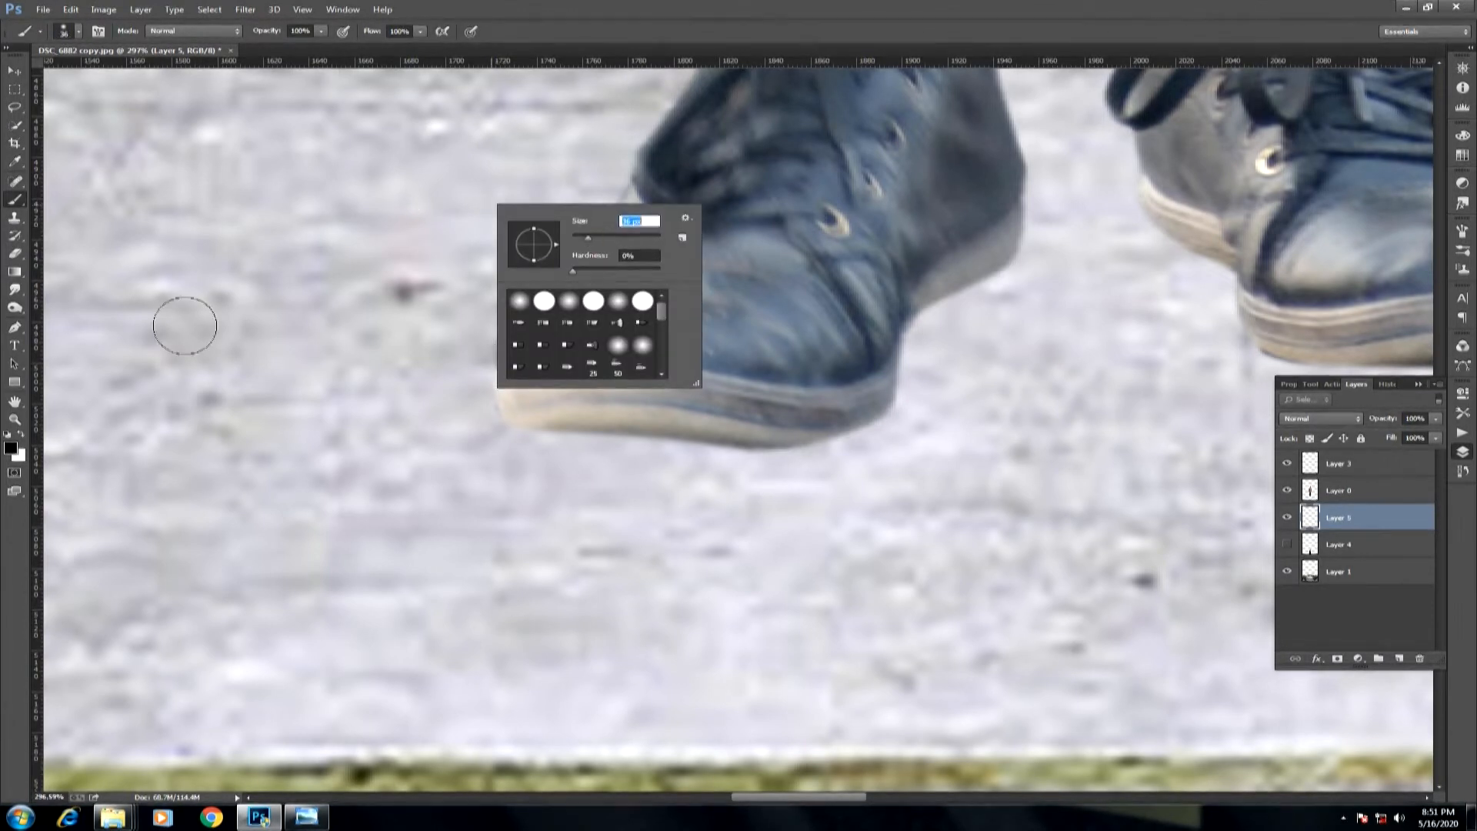
{"action": "mouse_move", "coordinate": [546, 414]}
{"action": "left_mouse_down"}
{"action": "mouse_move", "coordinate": [502, 422]}
{"action": "mouse_move", "coordinate": [526, 376]}
{"action": "mouse_move", "coordinate": [526, 403]}
{"action": "mouse_move", "coordinate": [711, 423]}
{"action": "left_mouse_up"}
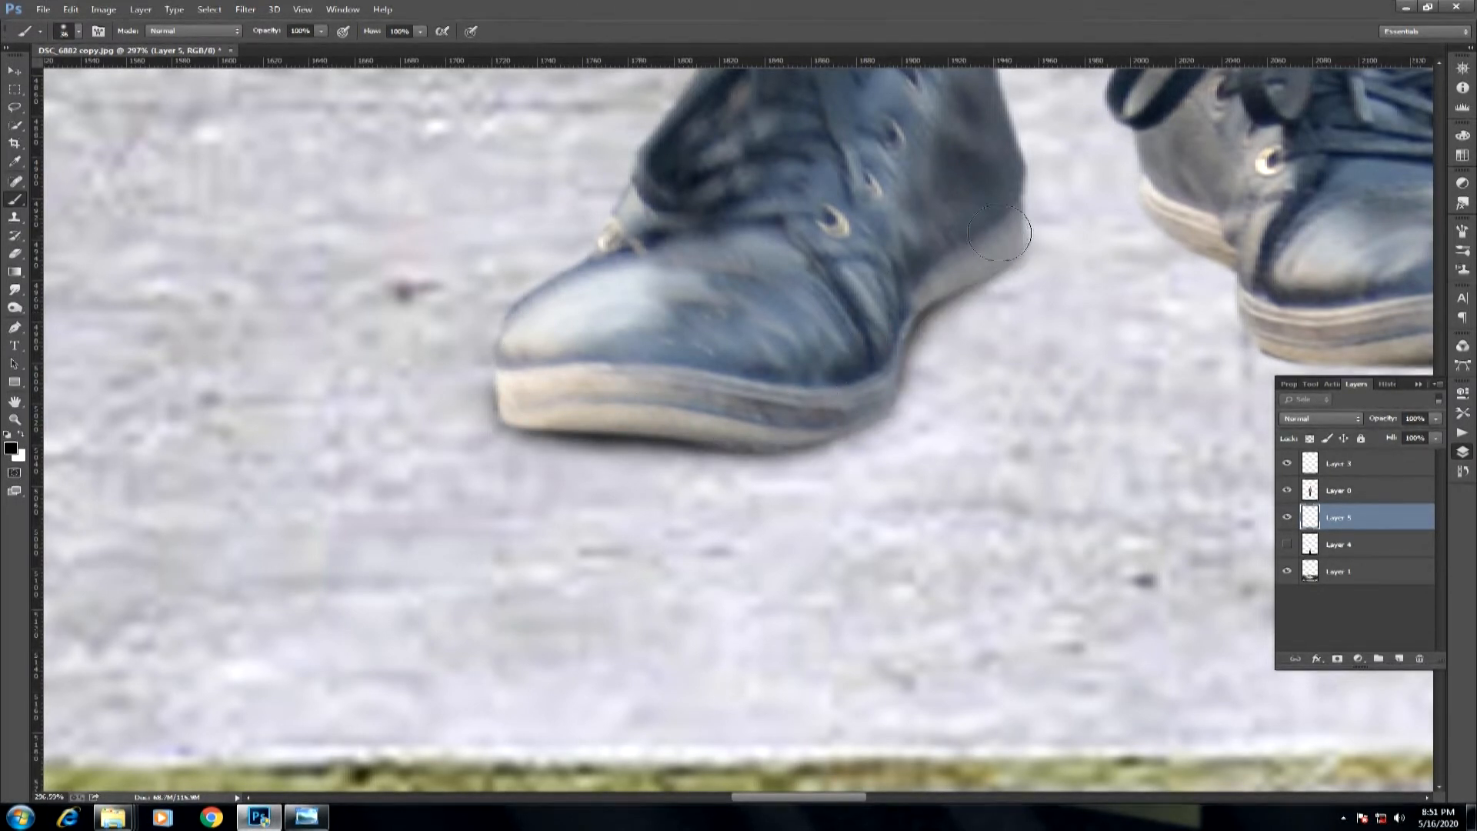
Continue the soft black contact shadow beneath the soles of both shoes and undo the last stray stroke.
{"action": "left_click_drag", "start_coordinate": [855, 405], "coordinate": [748, 420]}
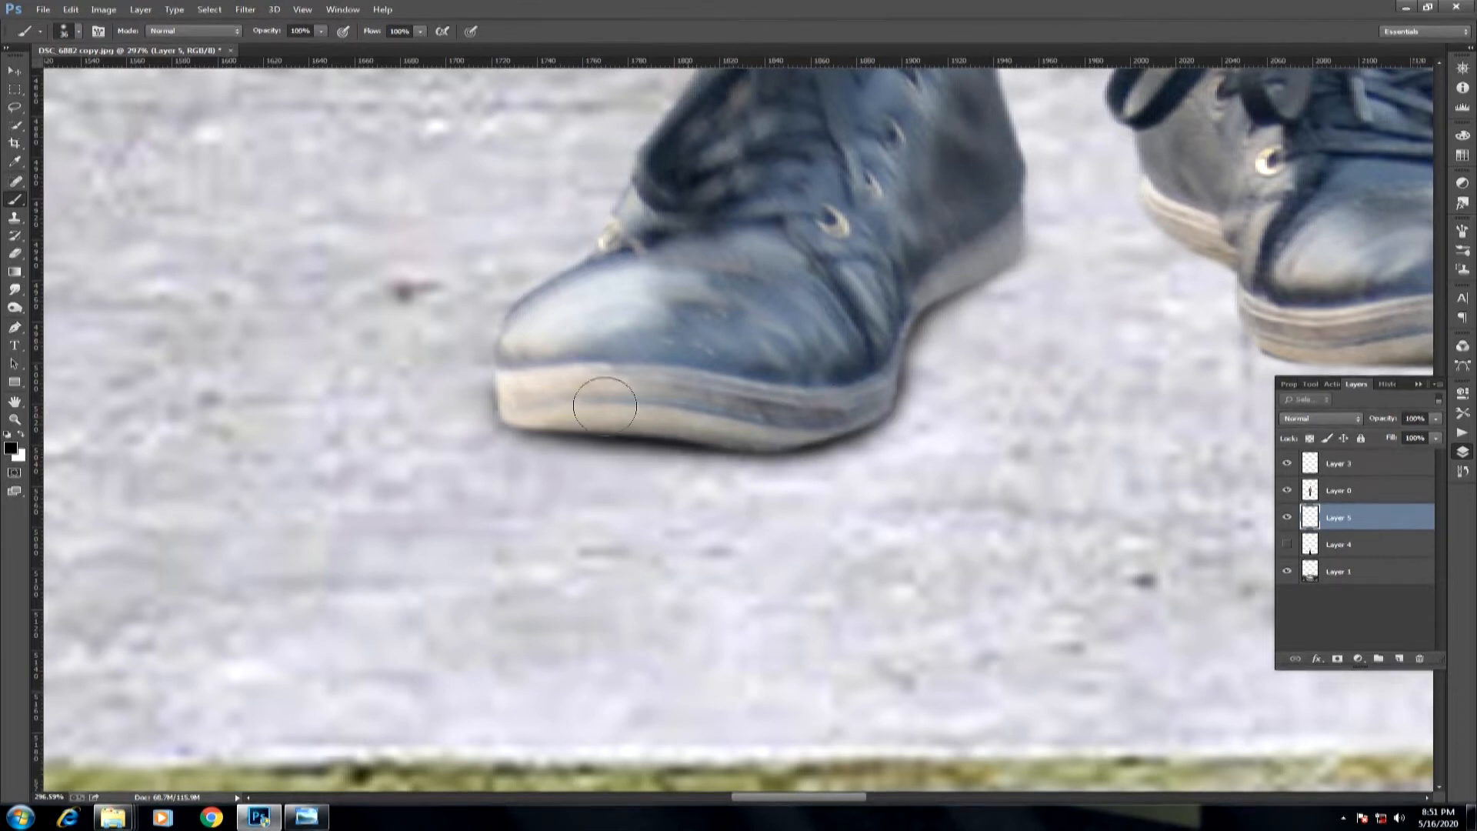
{"action": "left_click_drag", "start_coordinate": [840, 200], "coordinate": [371, 312]}
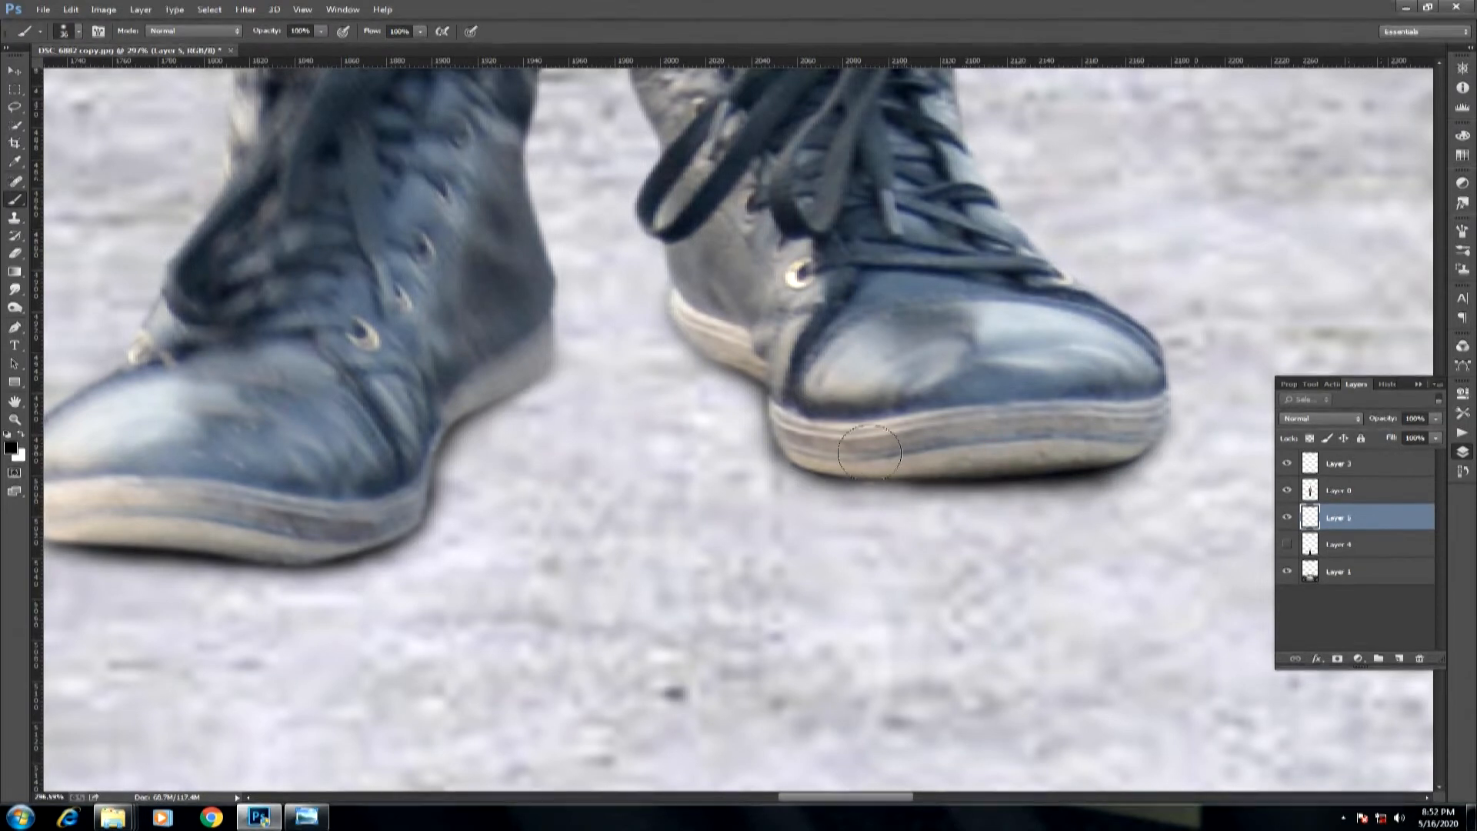
{"action": "left_click_drag", "start_coordinate": [798, 425], "coordinate": [789, 316]}
{"action": "key", "text": "ctrl+z"}
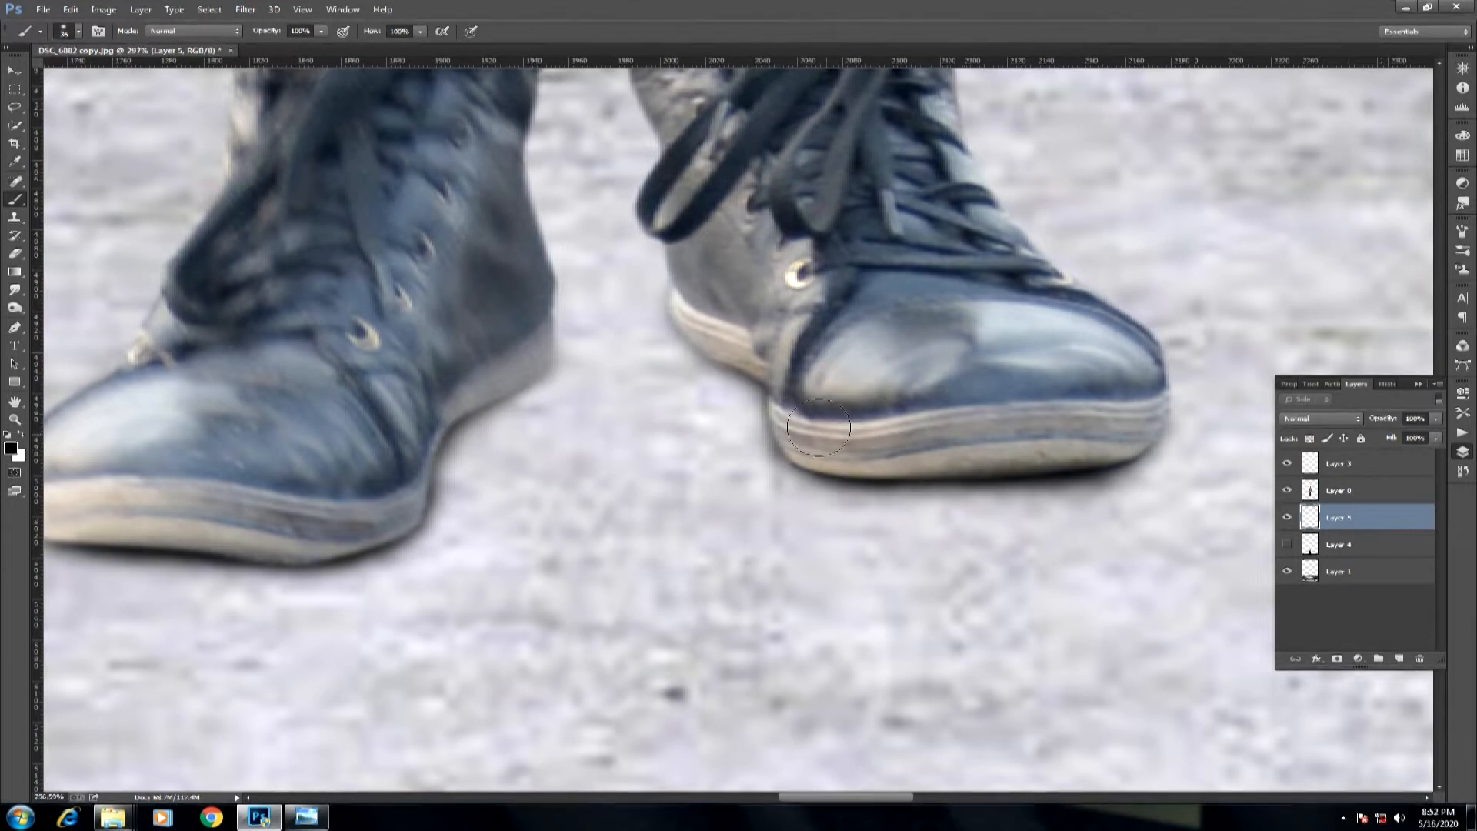
{"action": "key", "text": "ctrl+minus"}
{"action": "key", "text": "ctrl+minus"}
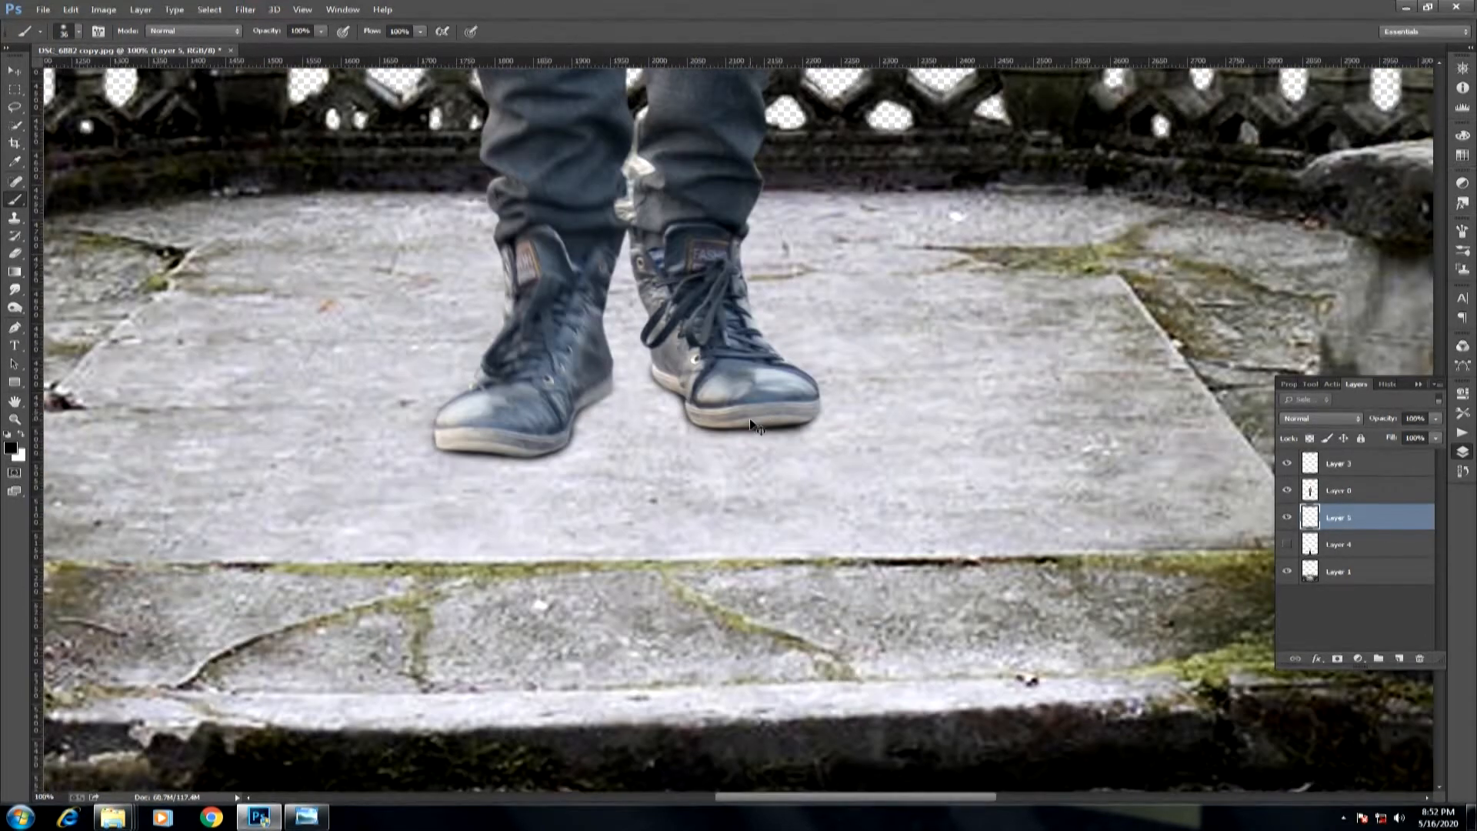
{"action": "key", "text": "ctrl+minus"}
{"action": "key", "text": "ctrl+0"}
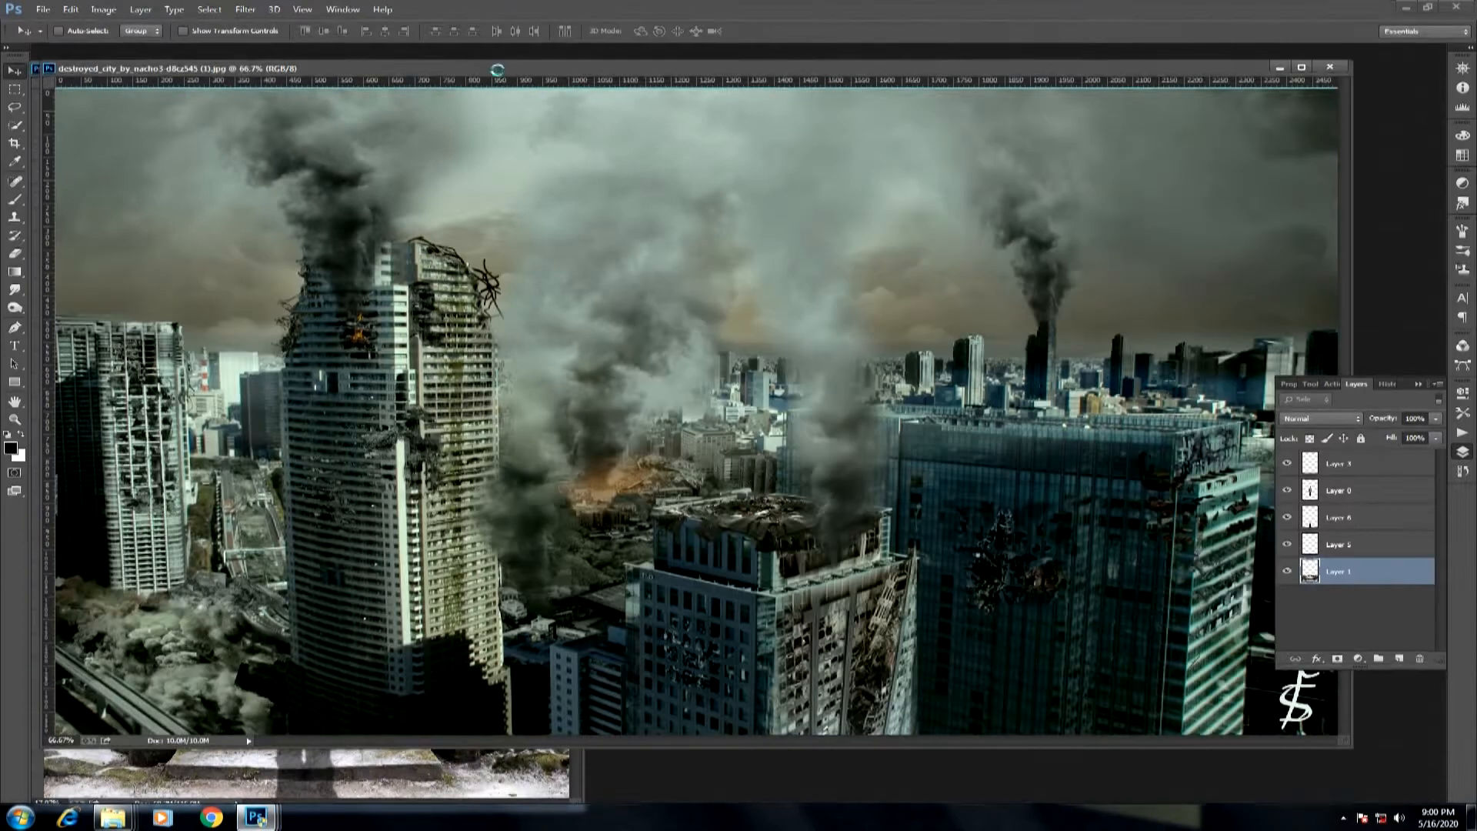
Bring the smoky ruined-city image into the composite as a layer beneath the stone balcony.
{"action": "left_click_drag", "start_coordinate": [497, 70], "coordinate": [590, 266]}
{"action": "left_click_drag", "start_coordinate": [574, 322], "coordinate": [313, 213]}
{"action": "left_click_drag", "start_coordinate": [1158, 266], "coordinate": [981, 237]}
{"action": "left_click", "coordinate": [1244, 235]}
{"action": "left_click_drag", "start_coordinate": [448, 69], "coordinate": [586, 66]}
Enlarge and position the ruined-city layer to fill the canvas behind the man and balcony.
{"action": "key", "text": "ctrl+t"}
{"action": "left_click_drag", "start_coordinate": [940, 308], "coordinate": [1223, 464]}
{"action": "left_click_drag", "start_coordinate": [1215, 453], "coordinate": [1290, 600]}
{"action": "left_click_drag", "start_coordinate": [1136, 460], "coordinate": [1115, 481]}
{"action": "key", "text": "ctrl+minus"}
{"action": "left_click_drag", "start_coordinate": [1136, 572], "coordinate": [1149, 581]}
{"action": "left_click_drag", "start_coordinate": [1071, 513], "coordinate": [1098, 539]}
{"action": "key", "text": "Return"}
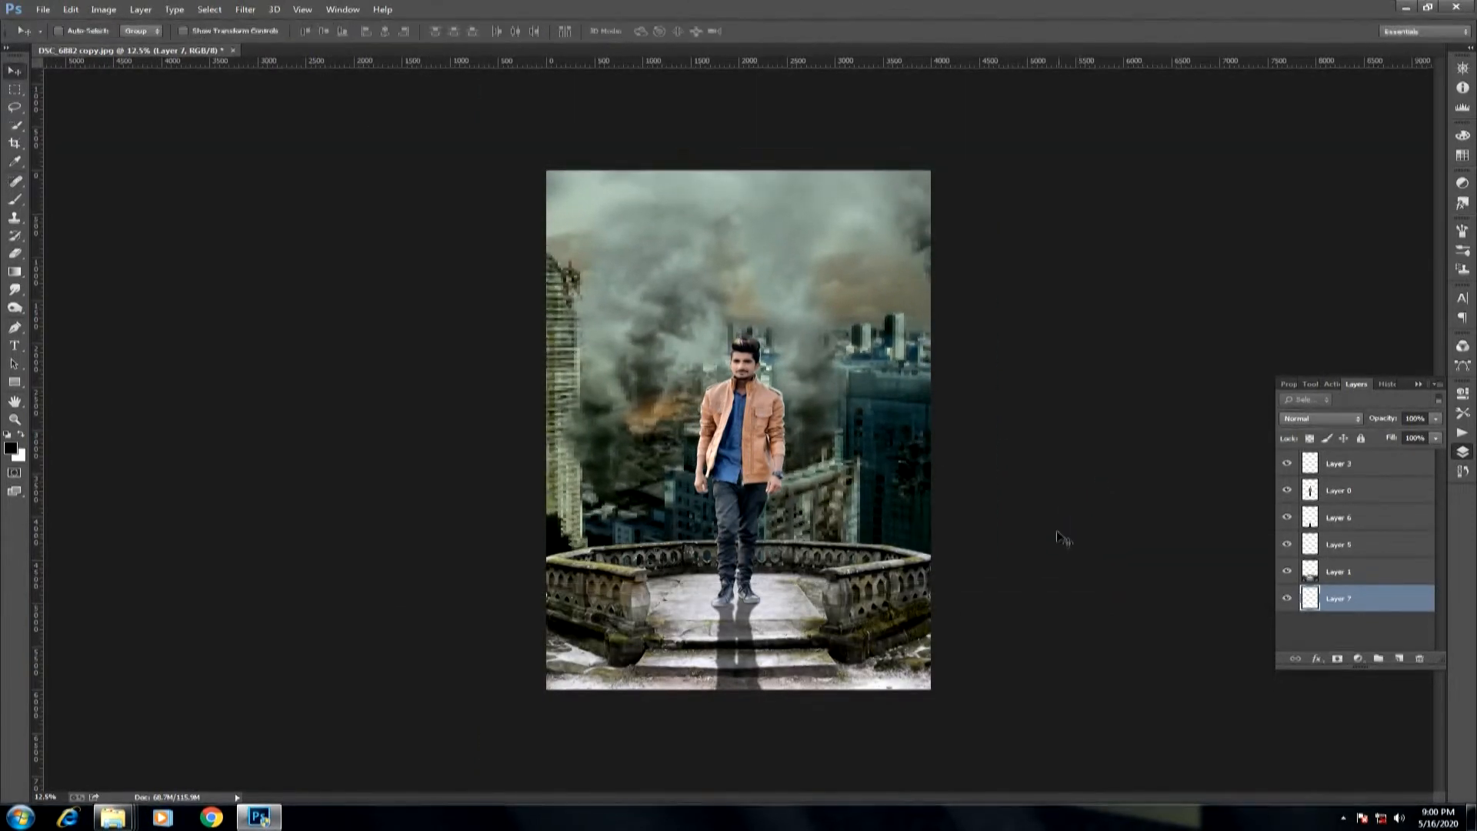
Soften the ruined-city background with a Gaussian Blur.
{"action": "key", "text": "ctrl+0"}
{"action": "left_click", "coordinate": [244, 9]}
{"action": "mouse_move", "coordinate": [308, 161]}
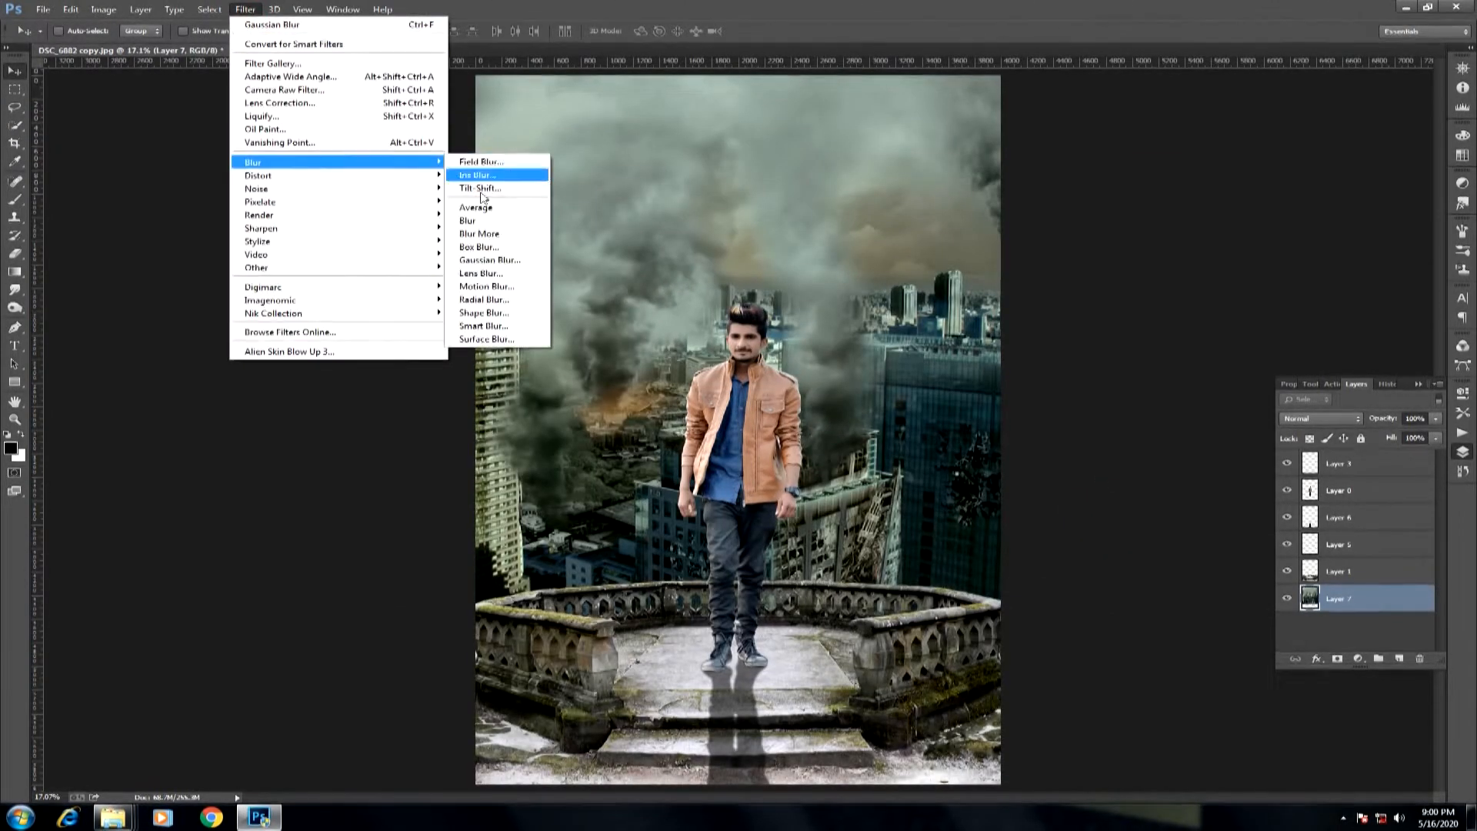
{"action": "left_click", "coordinate": [477, 263]}
{"action": "left_click", "coordinate": [500, 316]}
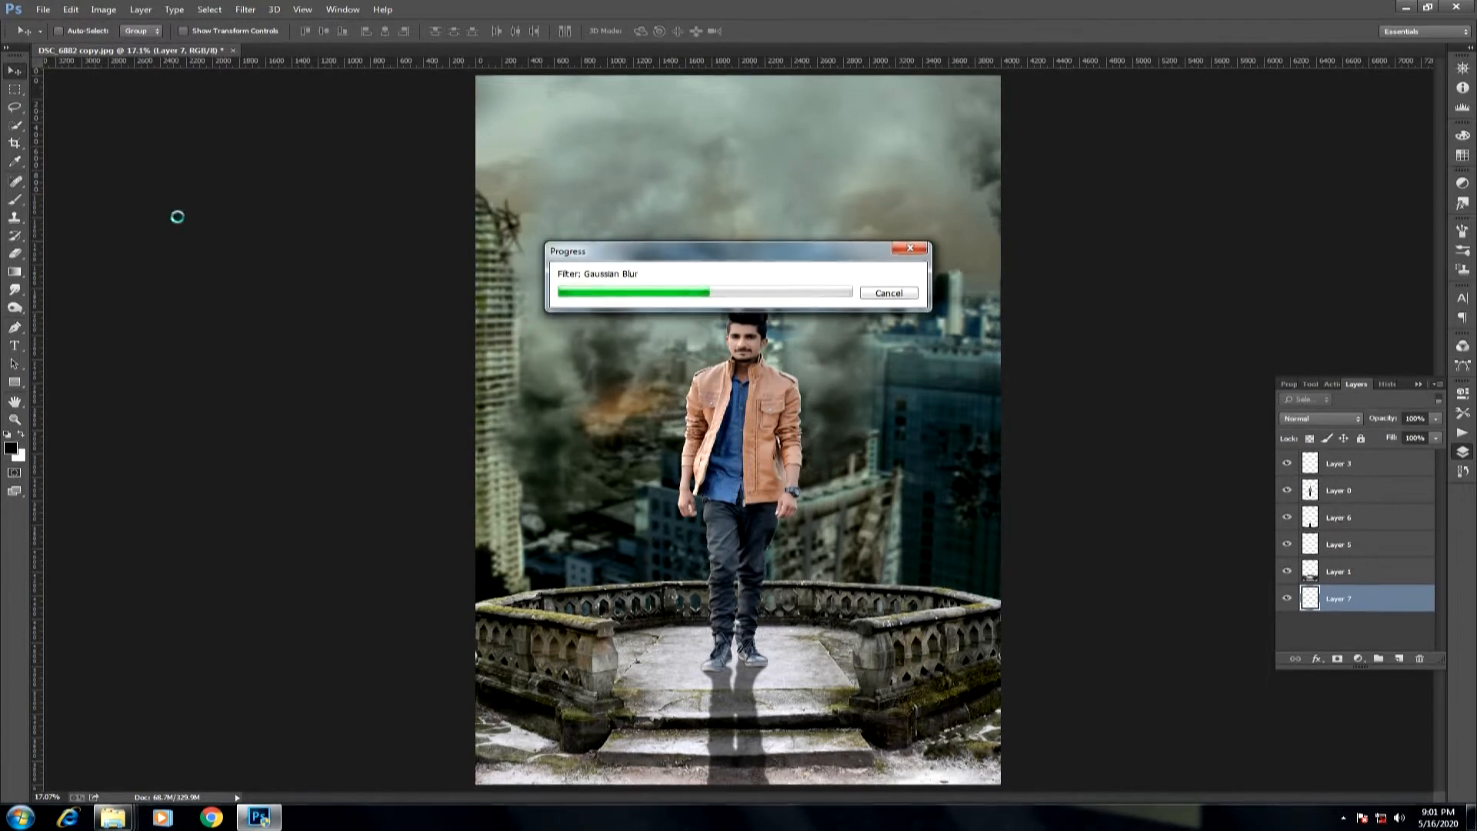
Open the helicopter image and copy the helicopter into the sky, above the city layer and beneath the balcony layer.
{"action": "left_click_drag", "start_coordinate": [166, 52], "coordinate": [172, 72]}
{"action": "key", "text": "ctrl+o"}
{"action": "left_click", "coordinate": [83, 342]}
{"action": "double_click", "coordinate": [797, 383]}
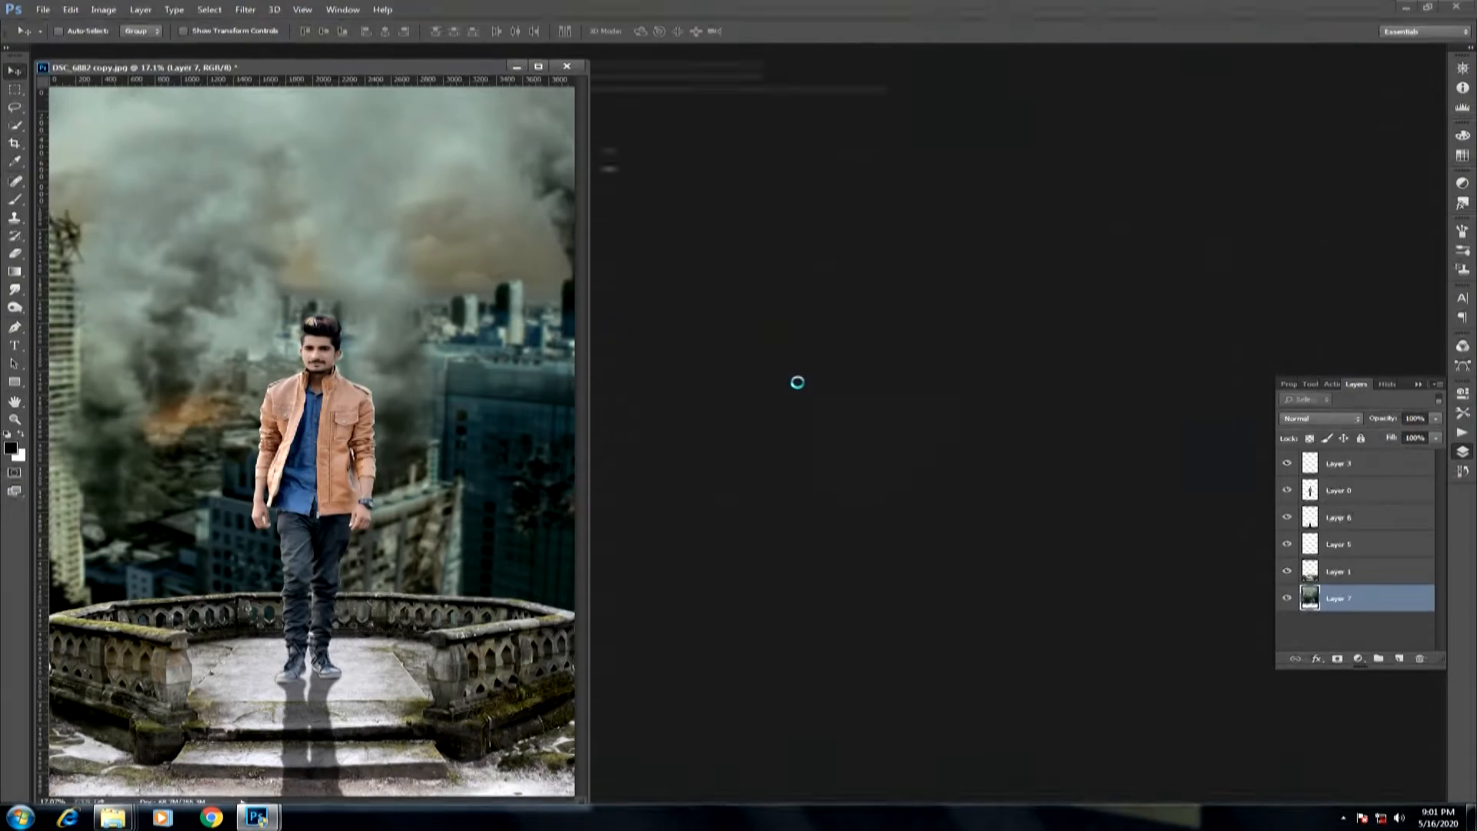
{"action": "left_click_drag", "start_coordinate": [446, 289], "coordinate": [336, 184]}
{"action": "left_click", "coordinate": [798, 68]}
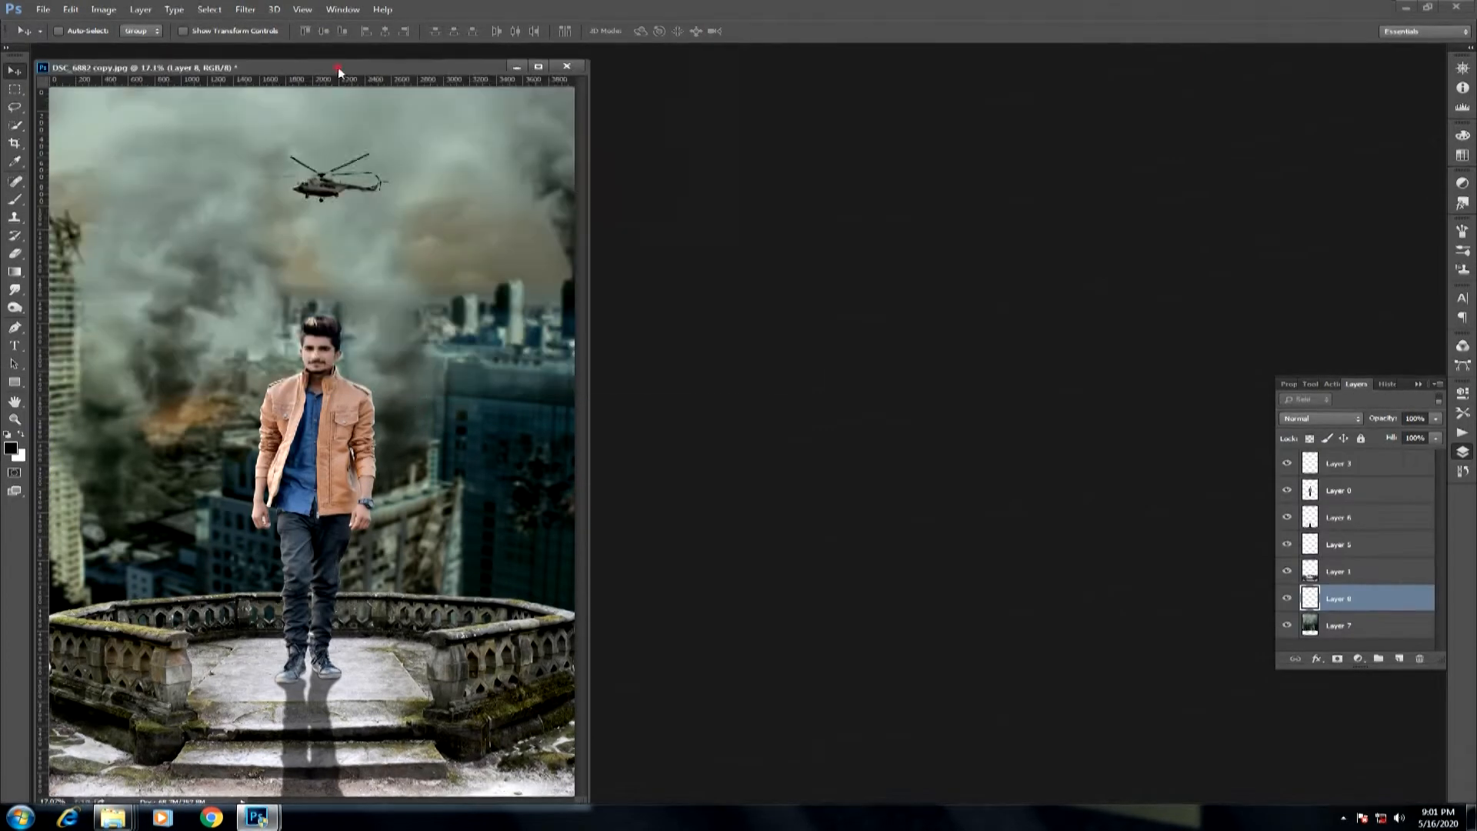
{"action": "left_click_drag", "start_coordinate": [339, 67], "coordinate": [488, 56]}
Flip the helicopter horizontally and enlarge it to span the sky above the man's head.
{"action": "key", "text": "ctrl+t"}
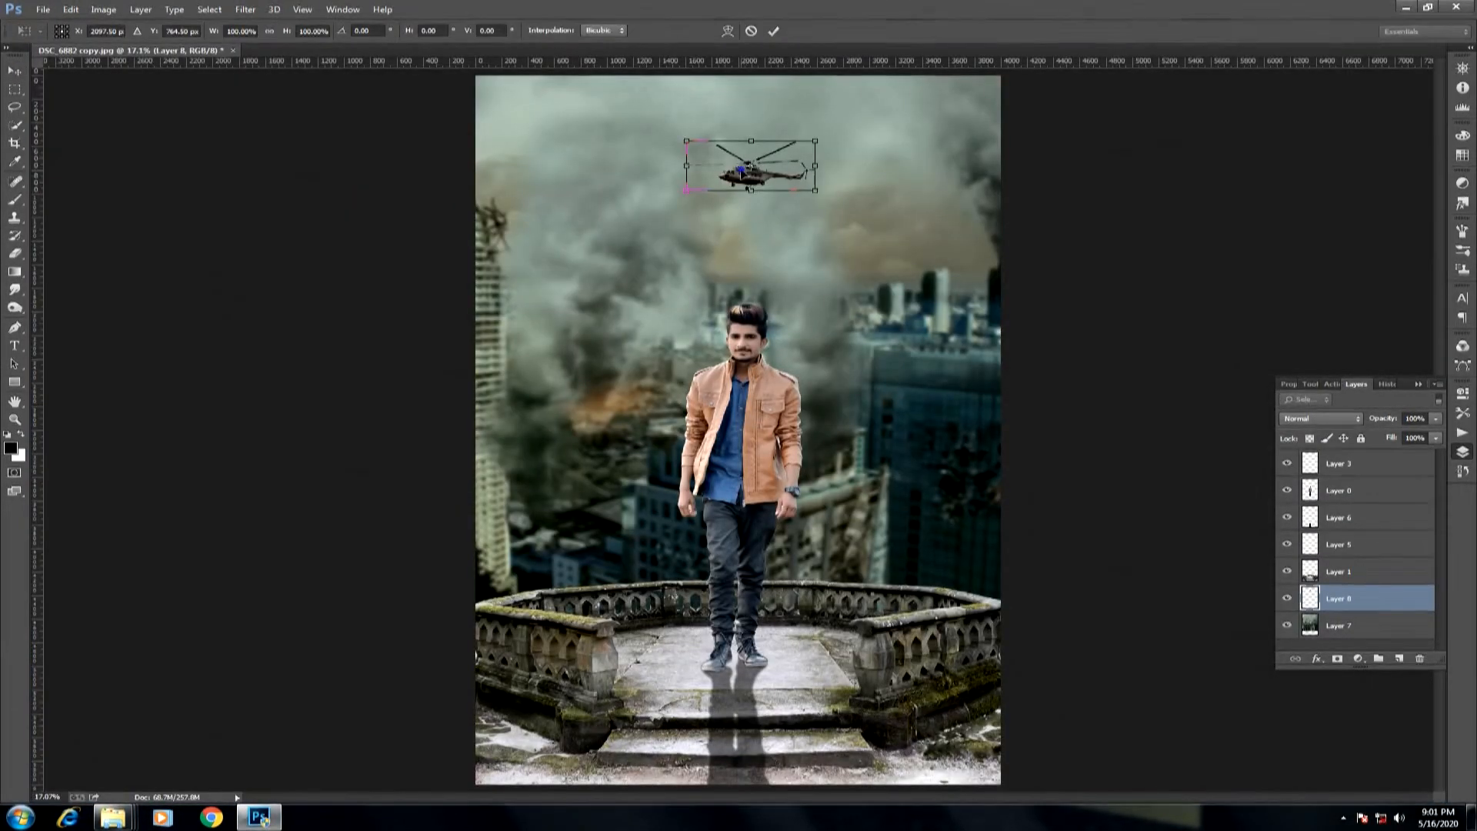
{"action": "left_click_drag", "start_coordinate": [816, 190], "coordinate": [1118, 345]}
{"action": "key", "text": "Return"}
{"action": "key", "text": "ctrl+t"}
{"action": "left_click_drag", "start_coordinate": [927, 247], "coordinate": [924, 220]}
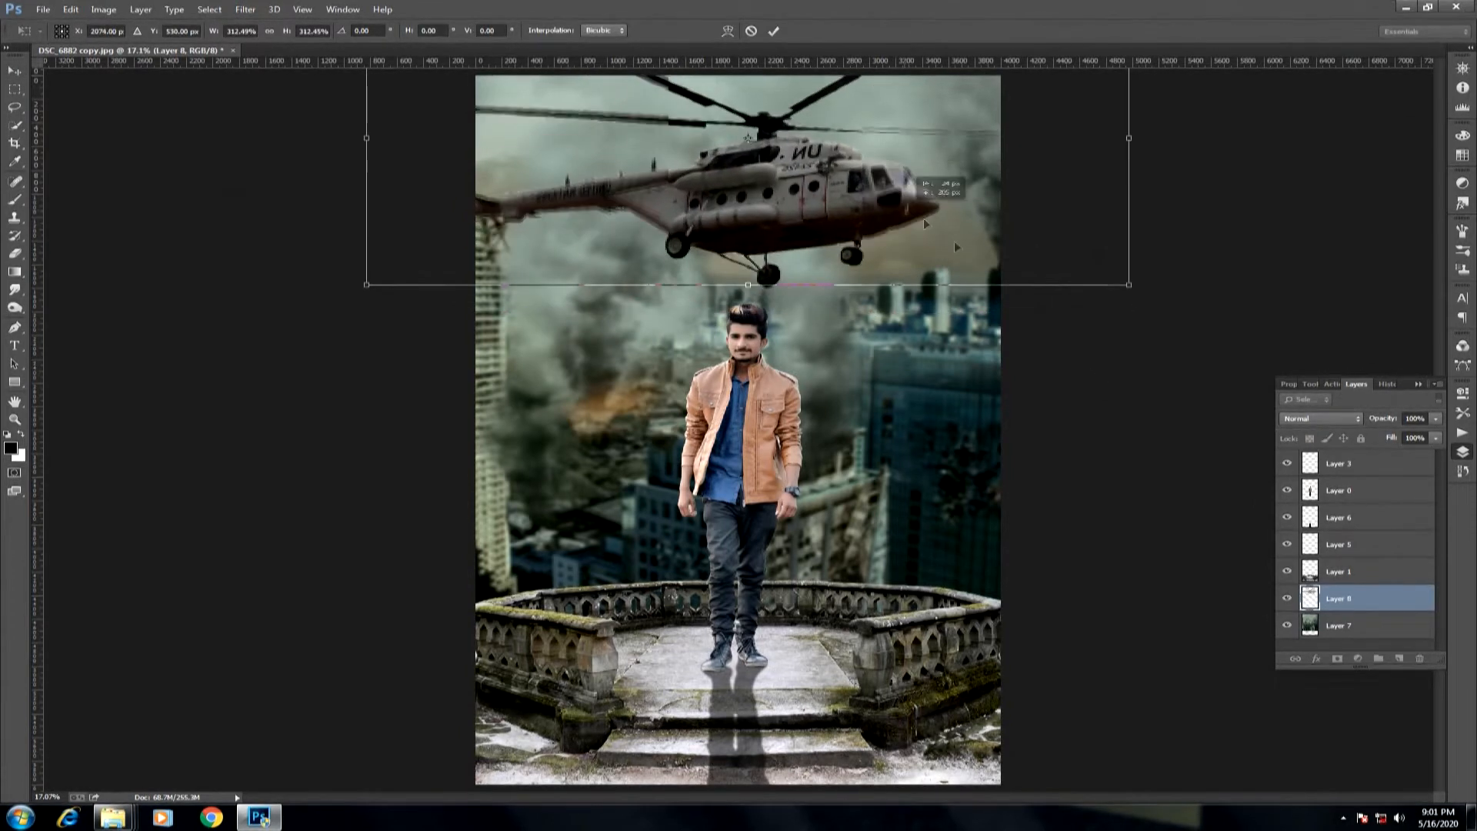
{"action": "left_click_drag", "start_coordinate": [1126, 285], "coordinate": [1160, 299]}
{"action": "left_click_drag", "start_coordinate": [1036, 247], "coordinate": [1041, 230]}
{"action": "key", "text": "Return"}
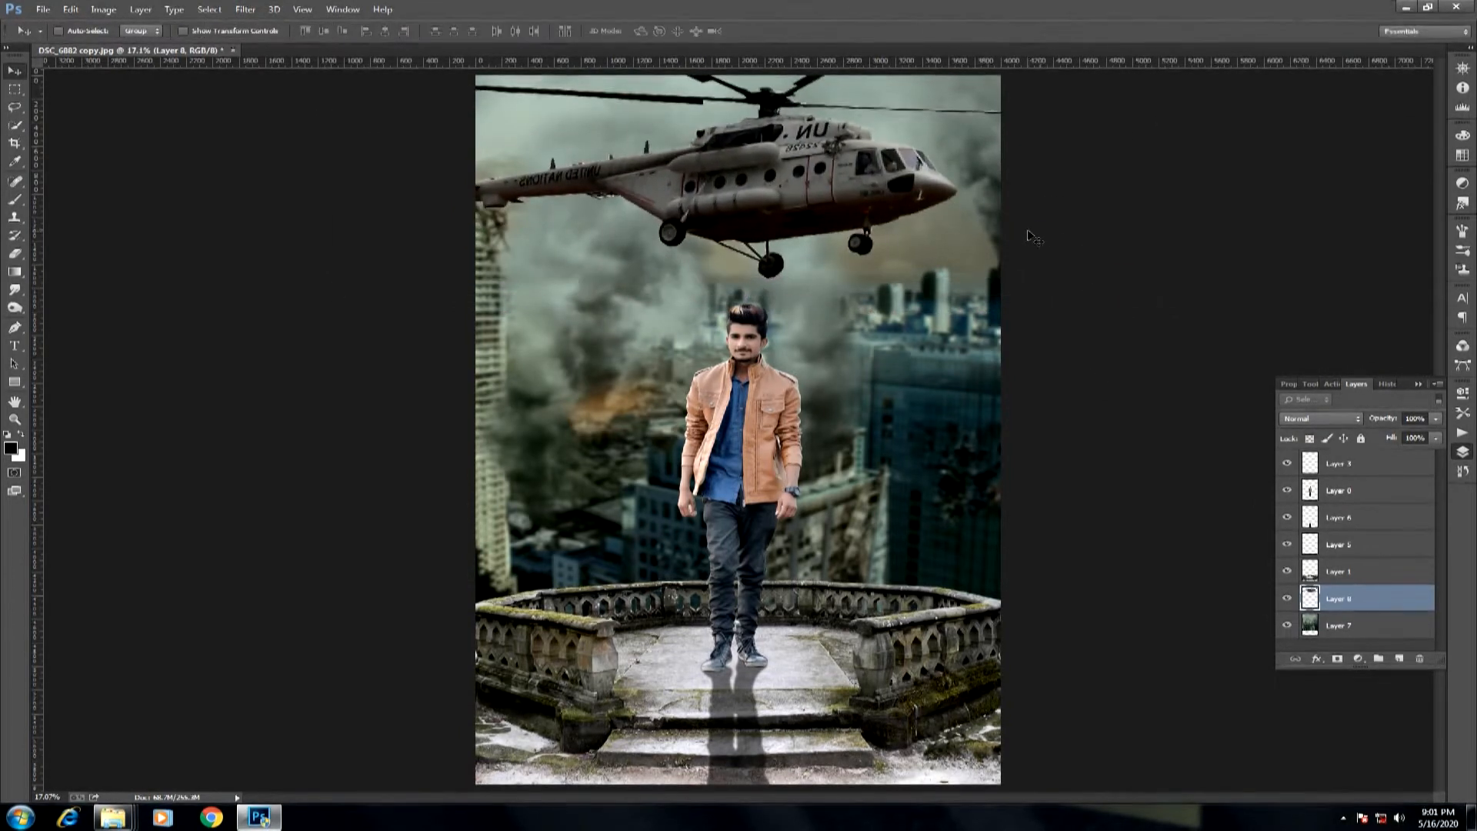
Soften the helicopter layer with a Gaussian Blur.
{"action": "left_click", "coordinate": [245, 10]}
{"action": "mouse_move", "coordinate": [346, 163]}
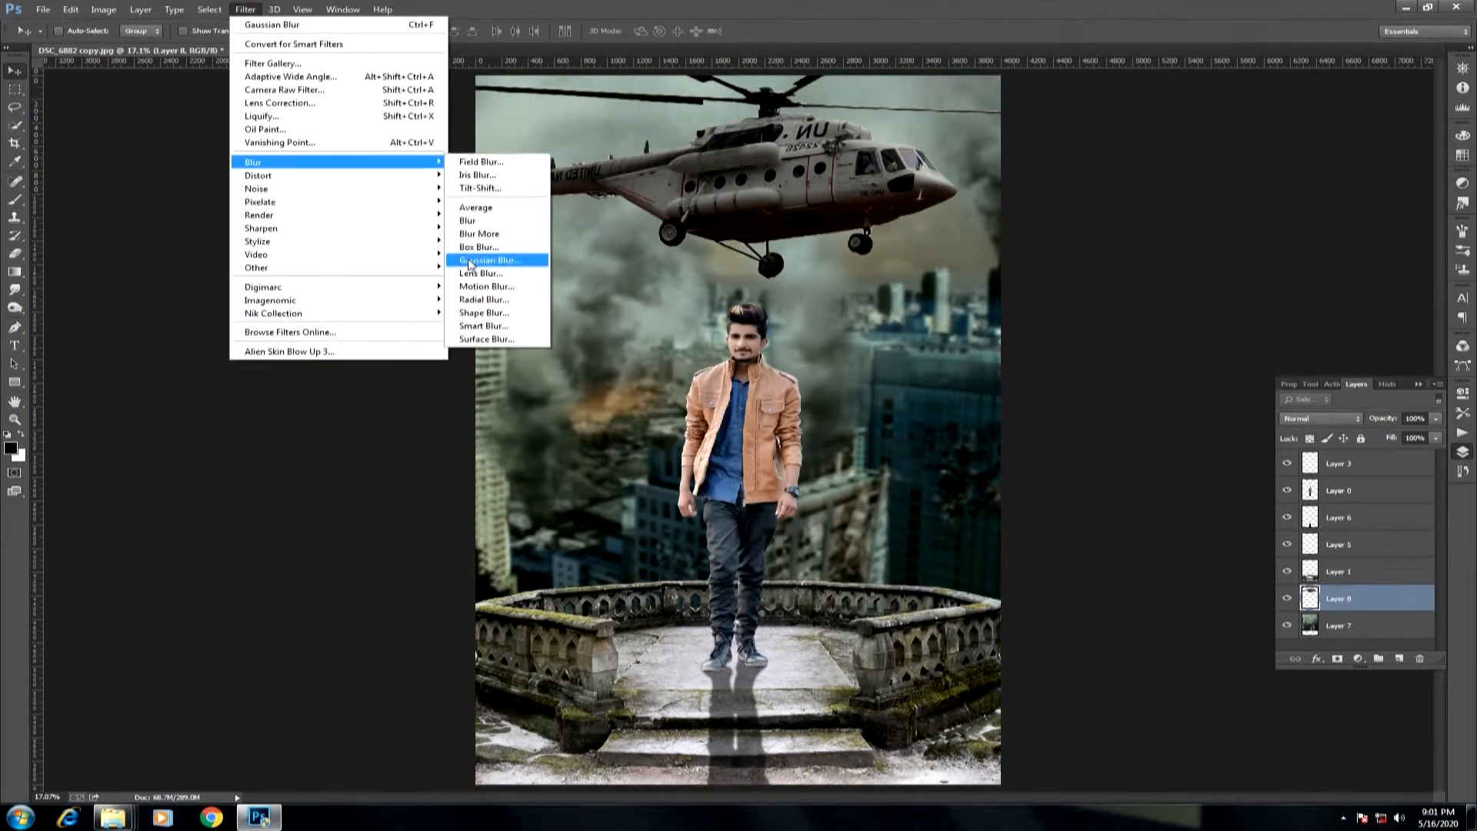
{"action": "left_click", "coordinate": [470, 262]}
{"action": "left_click", "coordinate": [493, 319]}
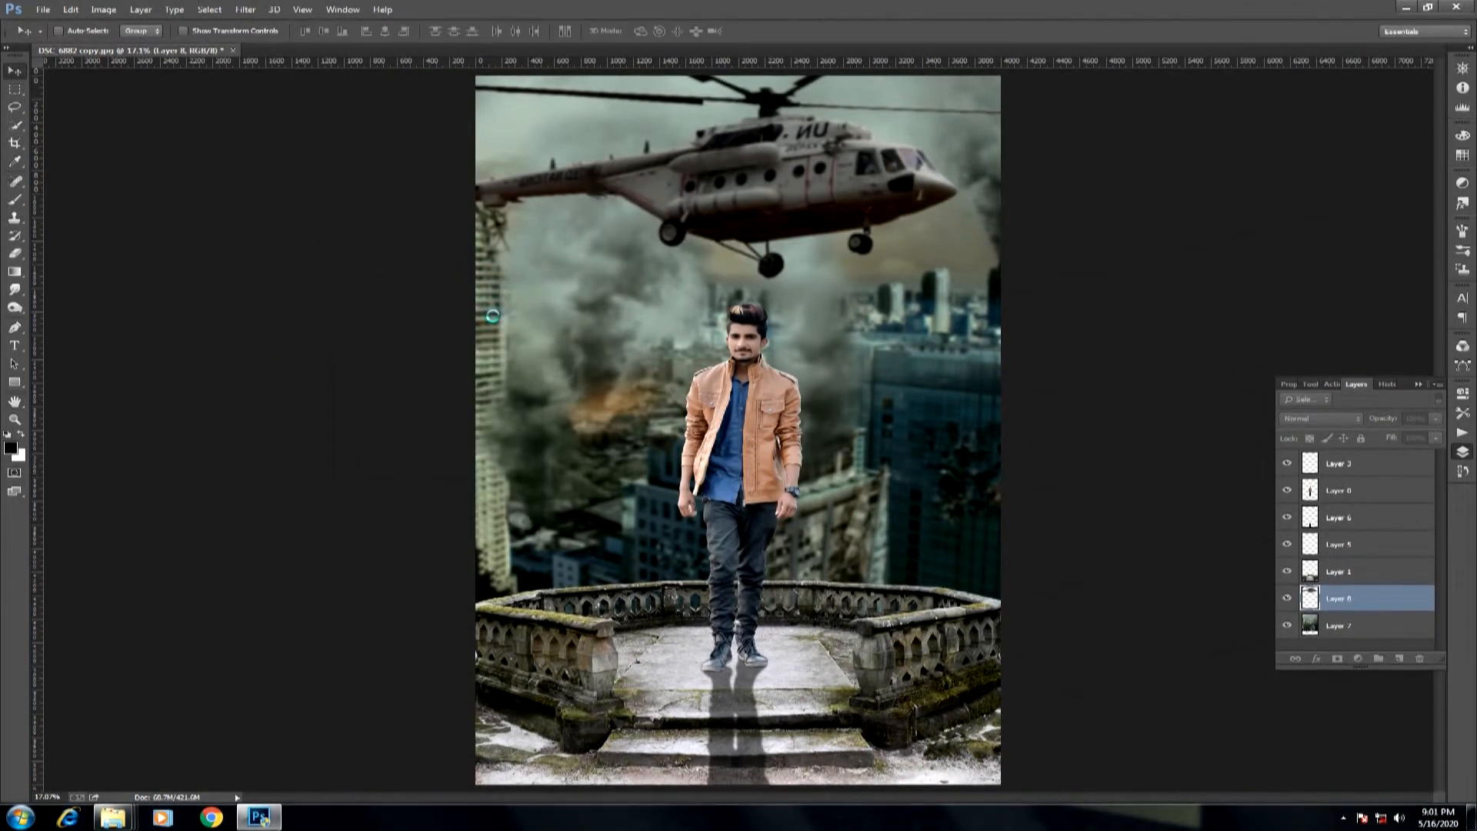
{"action": "key", "text": "ctrl+minus"}
{"action": "key", "text": "ctrl+0"}
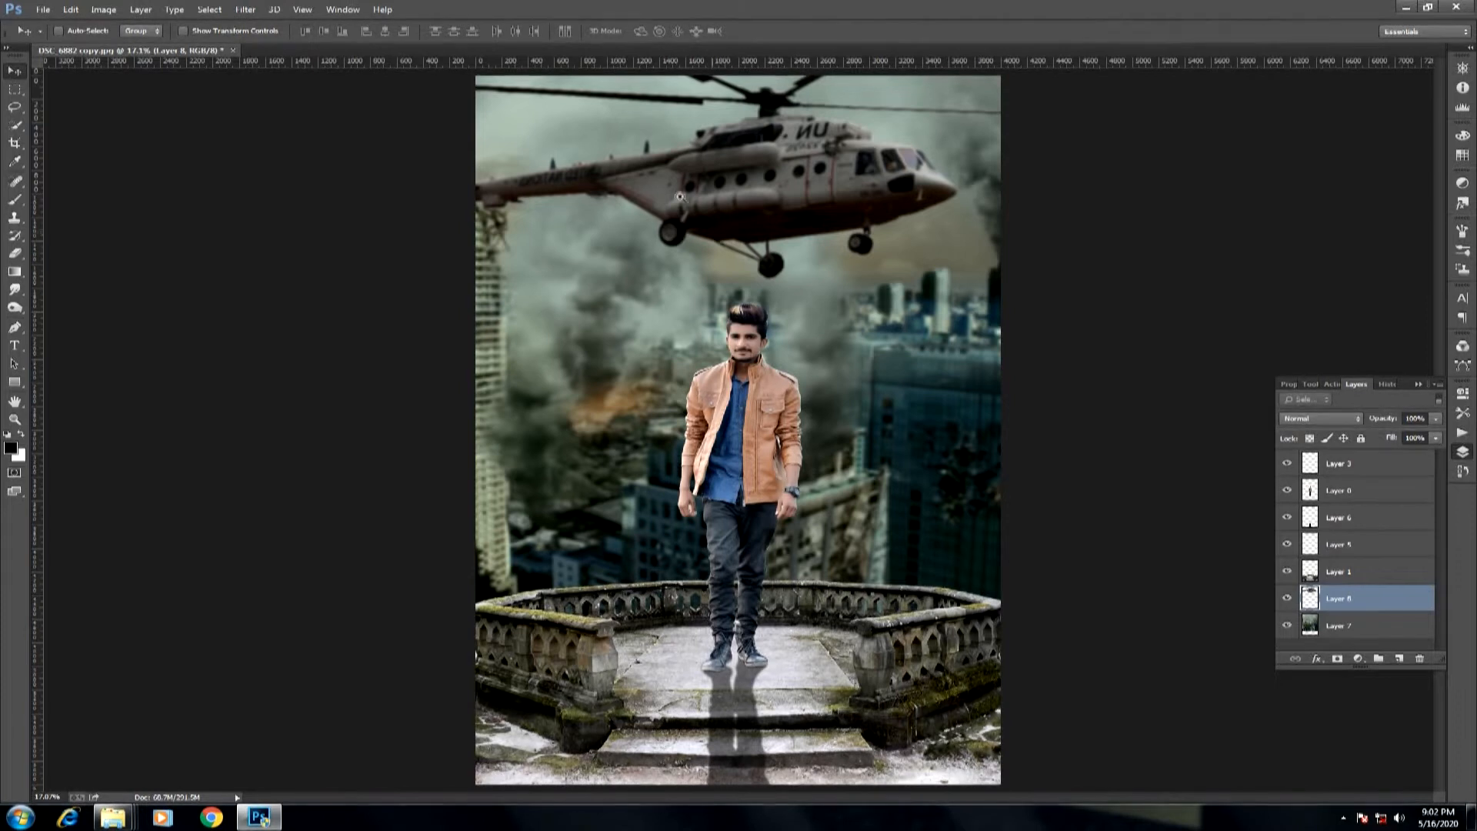
Place the orange spark burst beneath the helicopter layer and scale it to about 223% with its centre beside the man's head.
{"action": "left_click_drag", "start_coordinate": [735, 166], "coordinate": [857, 303]}
{"action": "left_click_drag", "start_coordinate": [754, 461], "coordinate": [729, 205]}
{"action": "key", "text": "ctrl+0"}
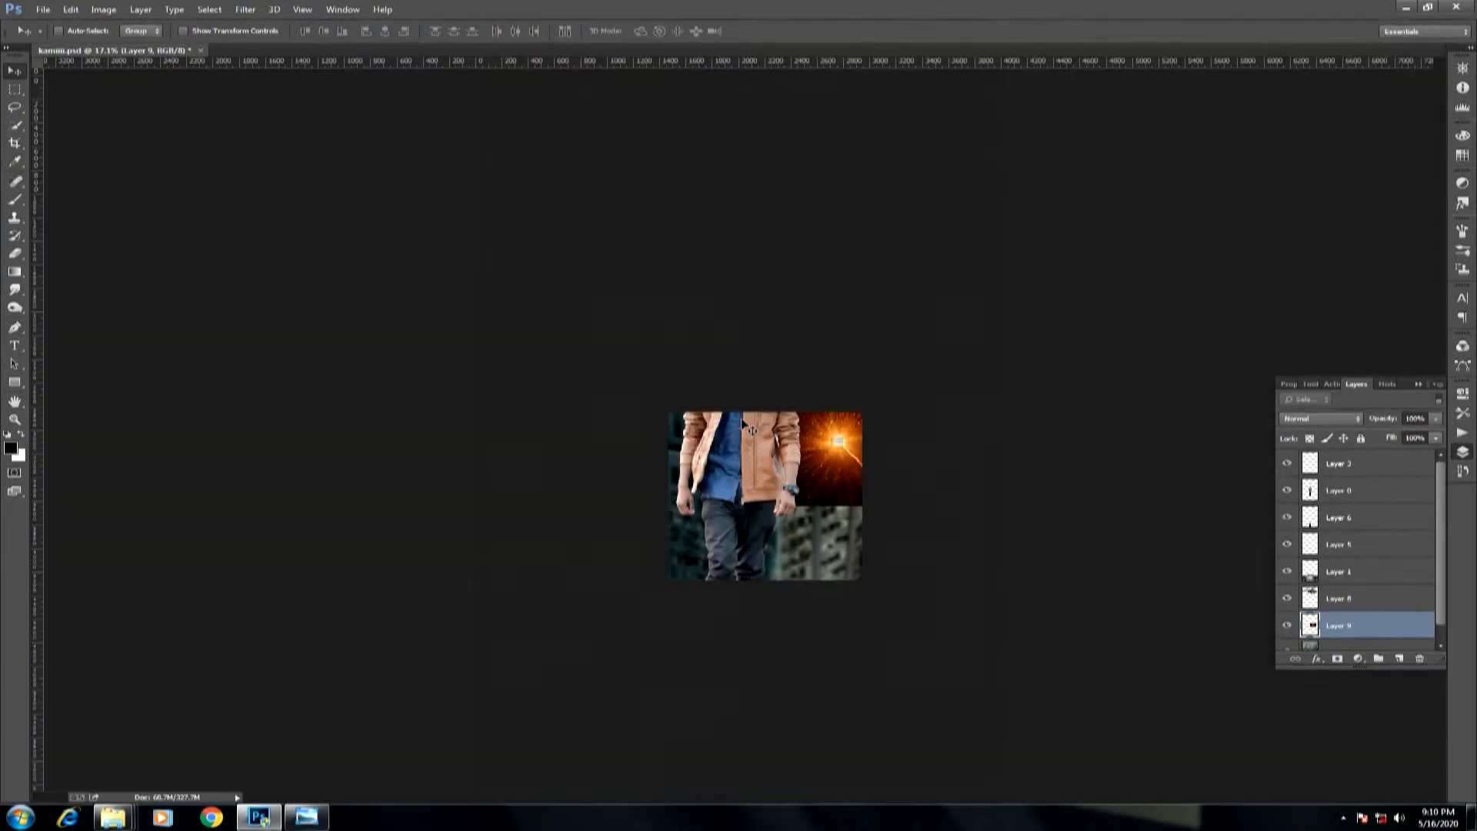
{"action": "left_click_drag", "start_coordinate": [846, 400], "coordinate": [962, 421]}
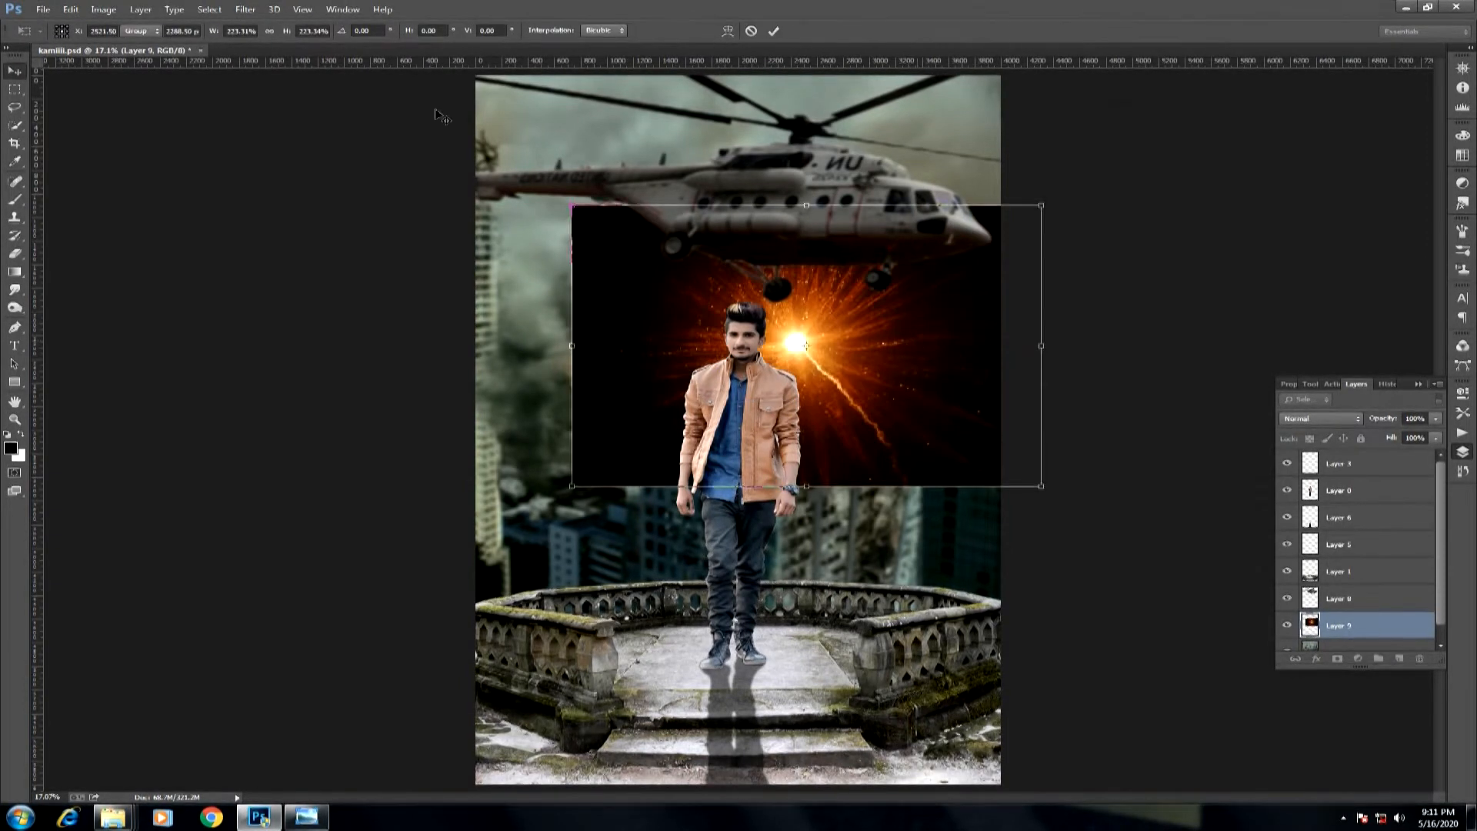
{"action": "key", "text": "Return"}
Blur the spark burst into a smooth orange glow with a Gaussian Blur.
{"action": "left_click", "coordinate": [245, 10]}
{"action": "left_click", "coordinate": [358, 160]}
{"action": "left_click", "coordinate": [503, 260]}
{"action": "left_click_drag", "start_coordinate": [367, 504], "coordinate": [388, 503]}
{"action": "key", "text": "Return"}
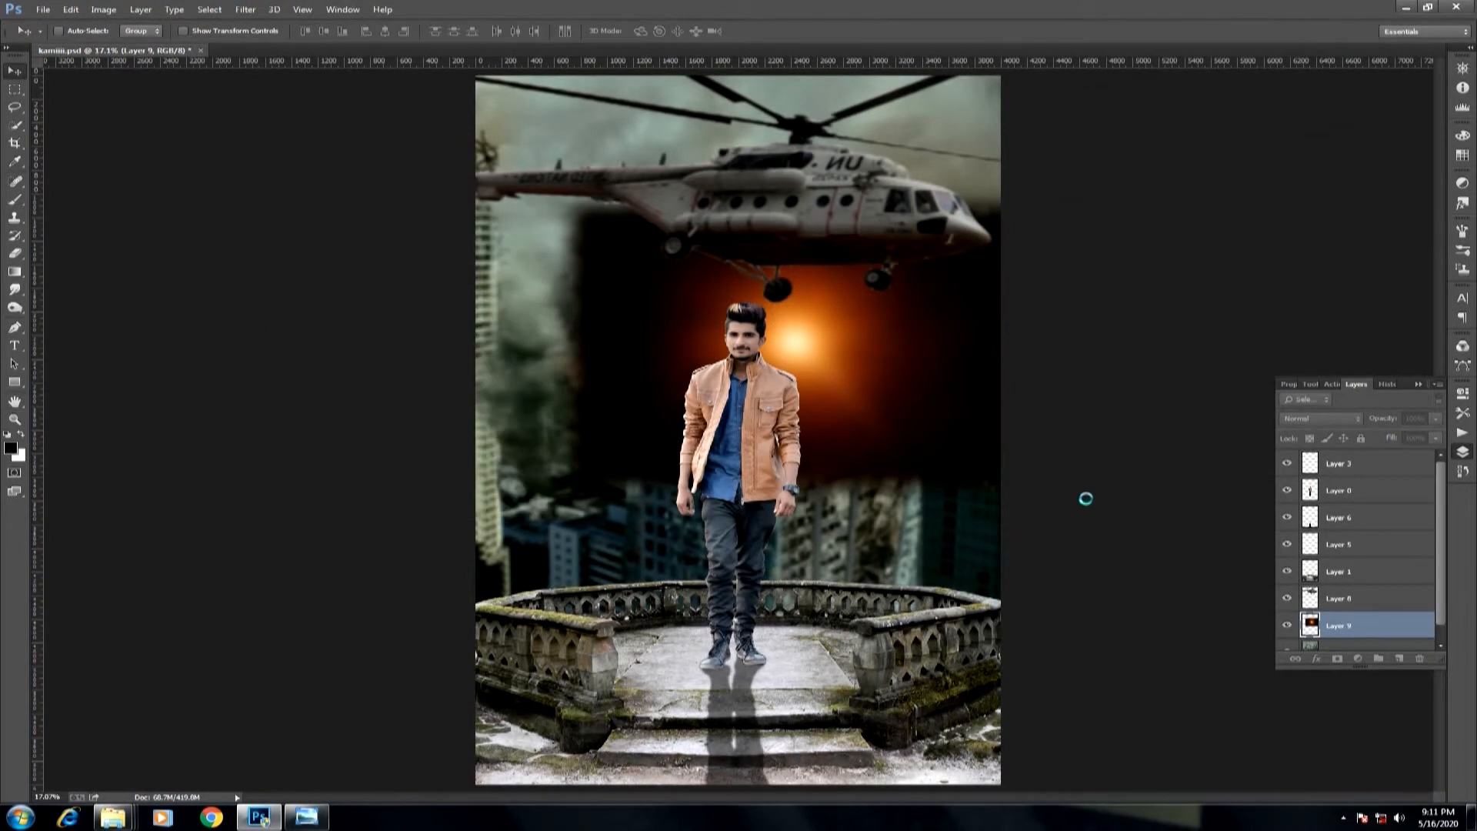
Blend the orange glow in Screen mode, then duplicate it and move the copy to the top of the layer stack.
{"action": "left_click", "coordinate": [1297, 420]}
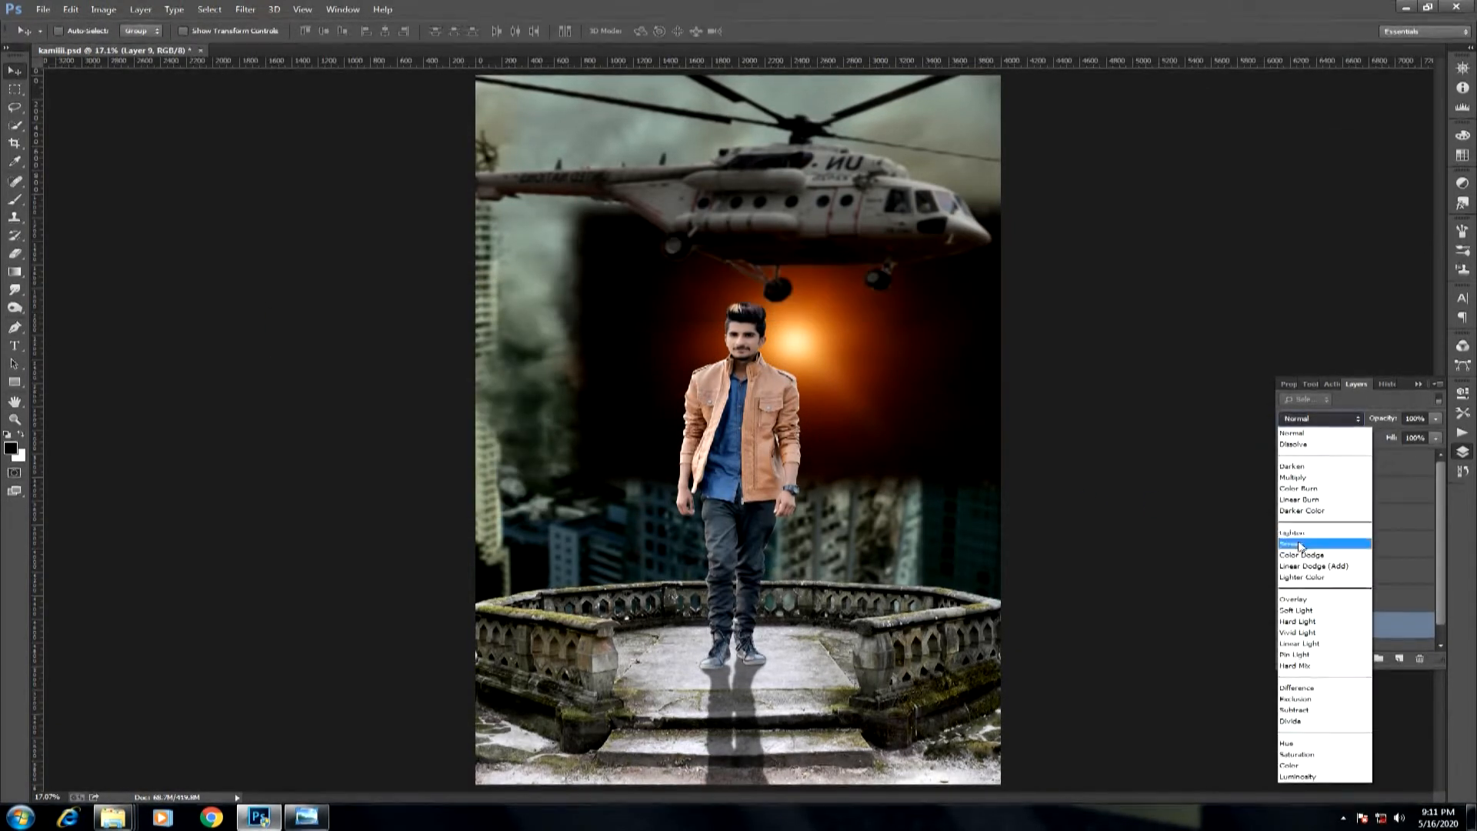
{"action": "left_click", "coordinate": [1302, 546]}
{"action": "left_click_drag", "start_coordinate": [703, 272], "coordinate": [865, 445]}
{"action": "key", "text": "ctrl+j"}
{"action": "key", "text": "ctrl+0"}
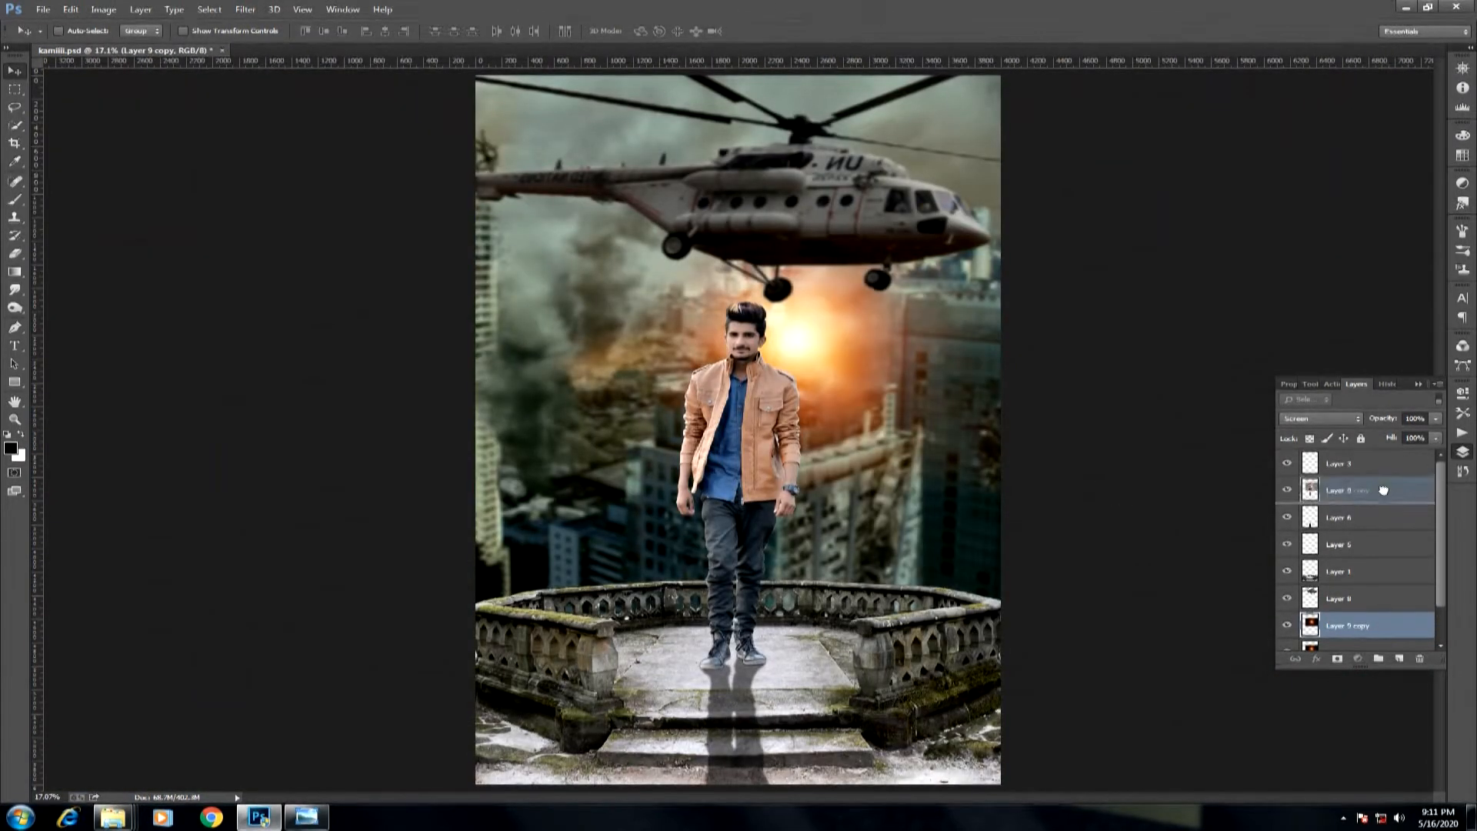
{"action": "left_click_drag", "start_coordinate": [1382, 490], "coordinate": [1383, 490]}
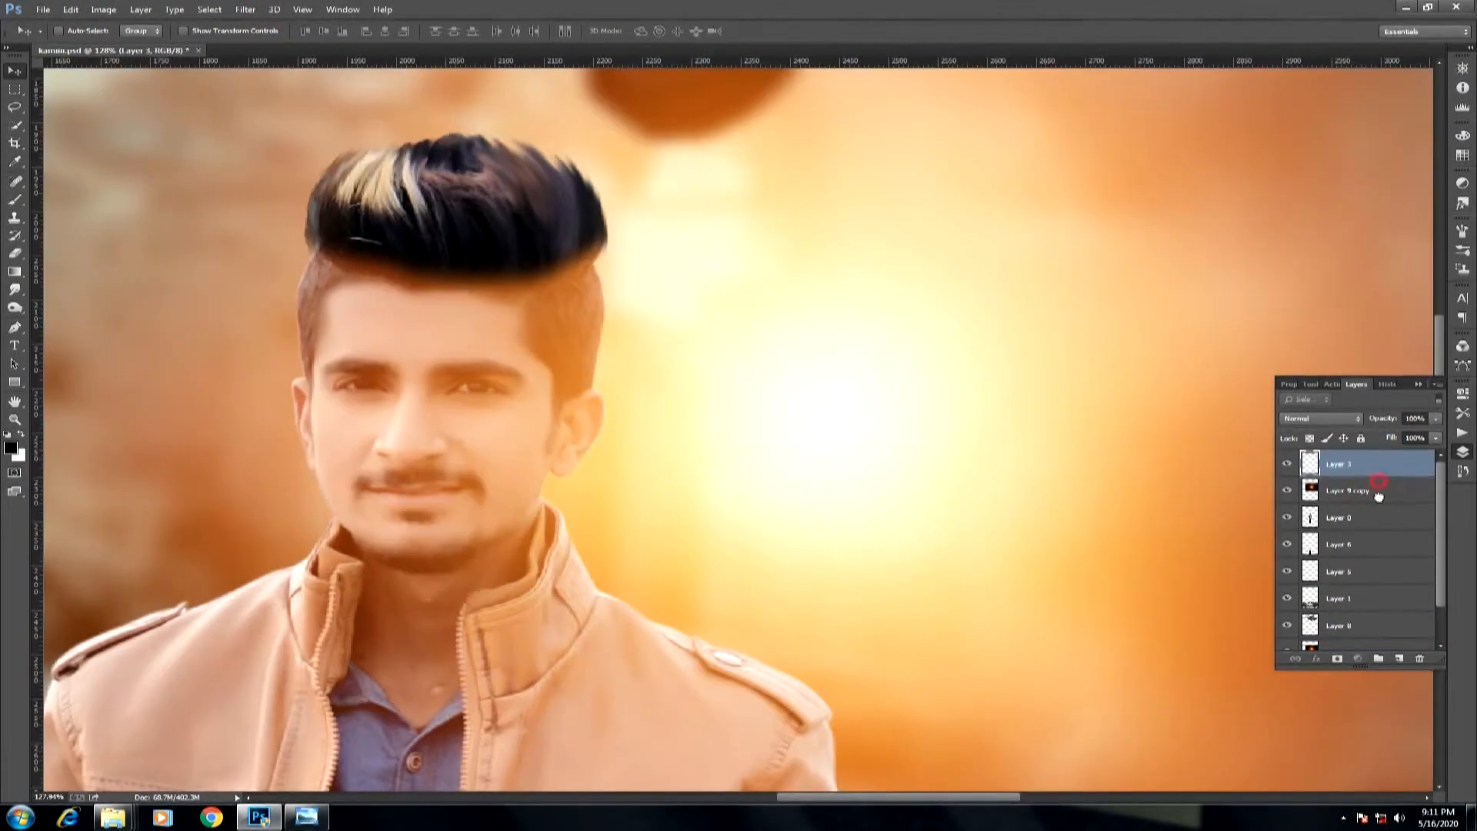
{"action": "left_click_drag", "start_coordinate": [1378, 497], "coordinate": [1377, 503]}
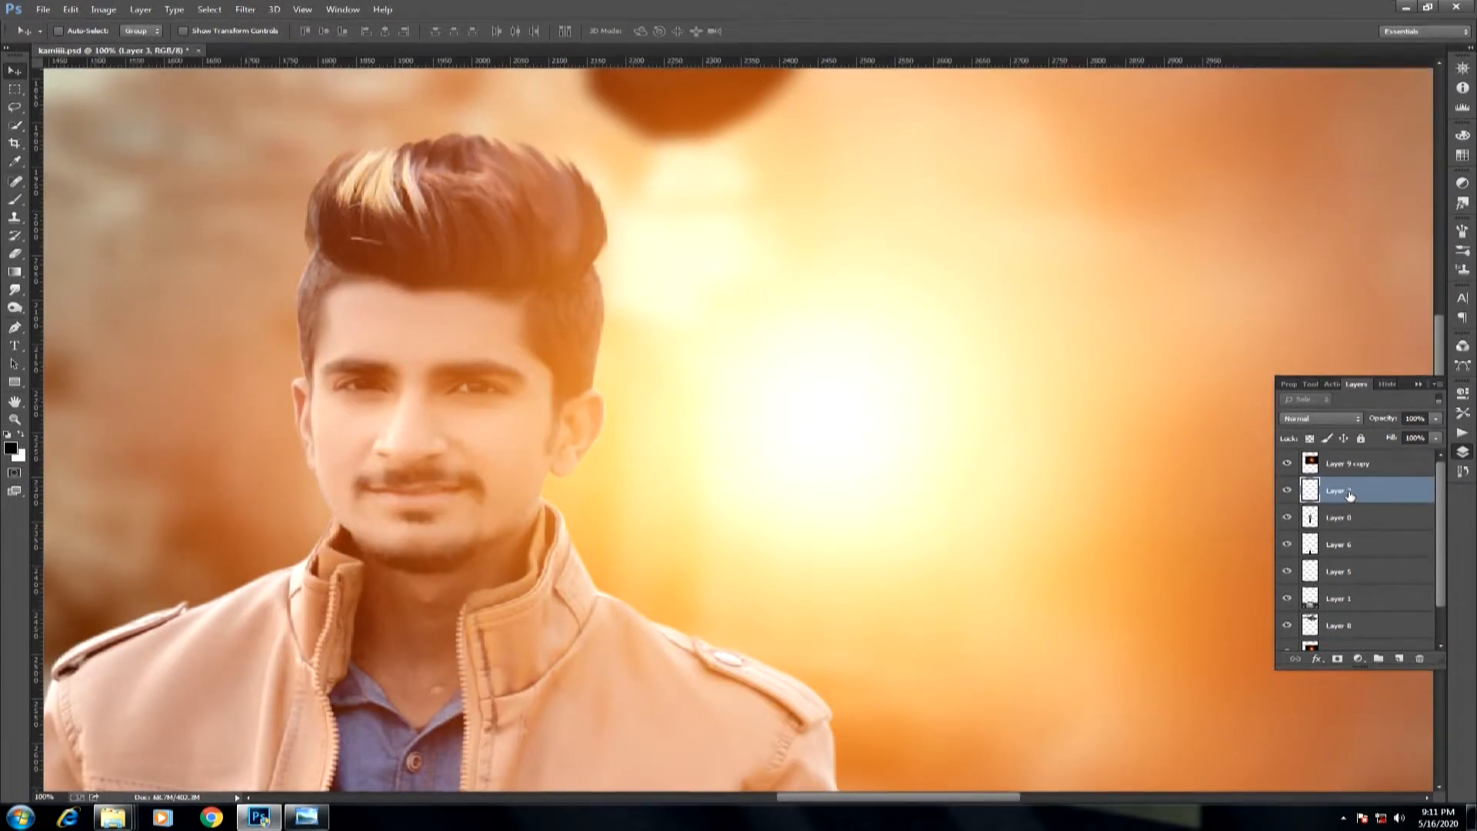
Load the outlines of the man and his hair layer as a selection.
{"action": "key", "text": "ctrl+minus"}
{"action": "key", "text": "ctrl+minus"}
{"action": "key", "text": "ctrl+minus"}
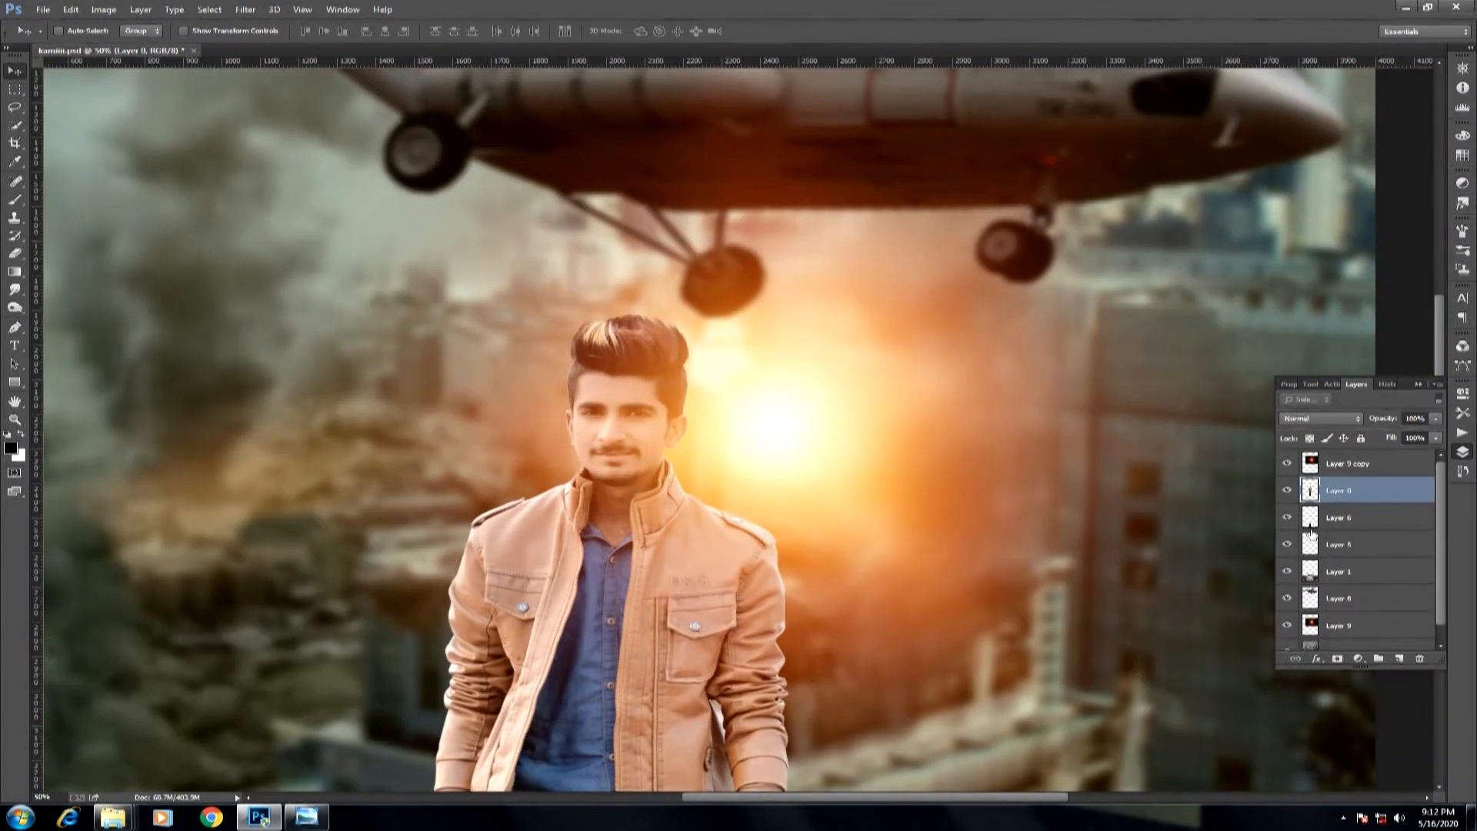
{"action": "left_click", "coordinate": [1310, 518], "text": "ctrl"}
{"action": "key", "text": "ctrl+minus"}
{"action": "key", "text": "ctrl+minus"}
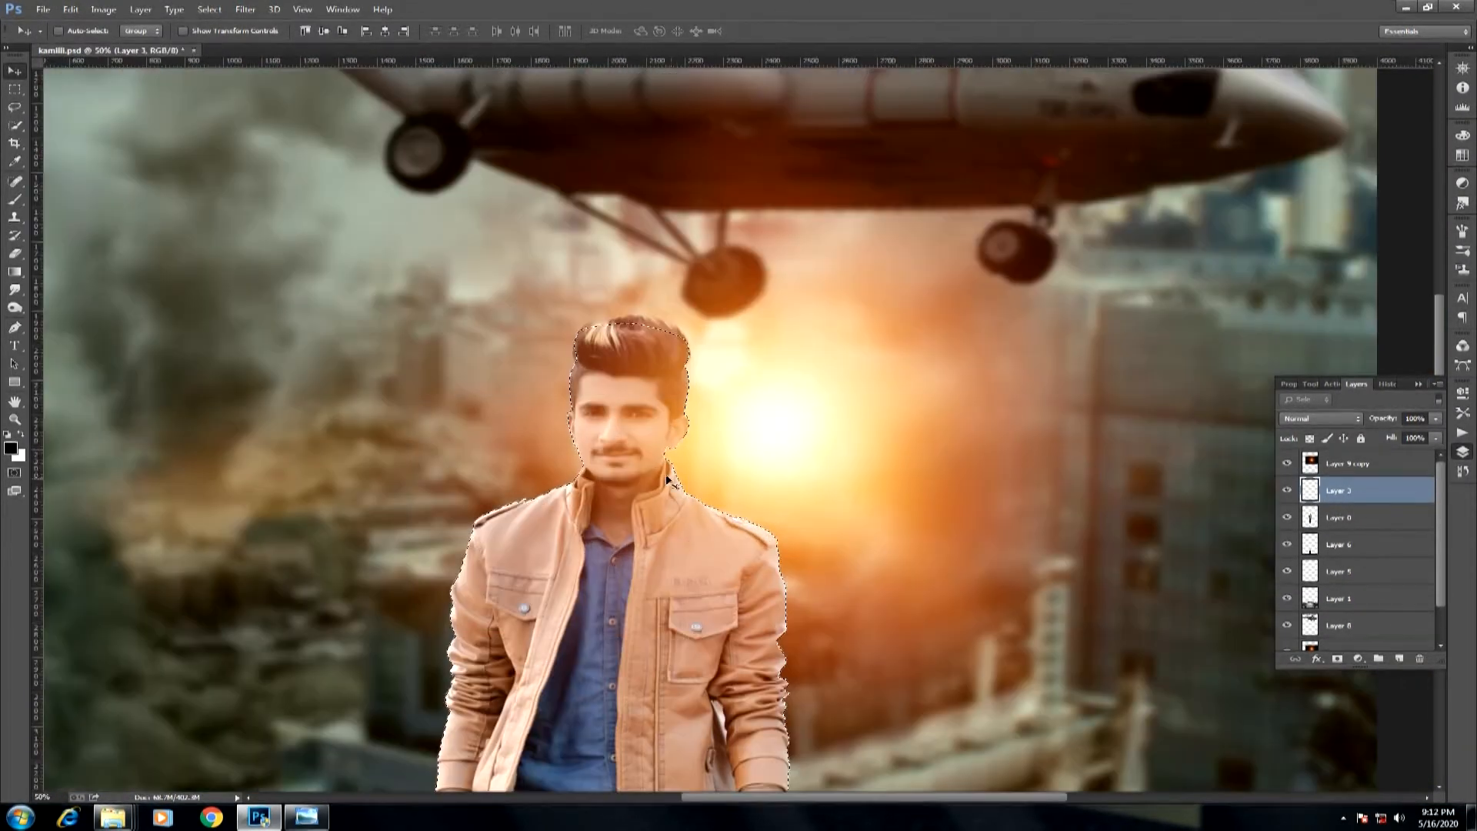
Erase the top glow copy over the selected man with a 2000-pixel eraser and clear the selection.
{"action": "key", "text": "e"}
{"action": "key", "text": "bracketright"}
{"action": "key", "text": "bracketright"}
{"action": "key", "text": "bracketright"}
{"action": "key", "text": "bracketright"}
{"action": "key", "text": "bracketright"}
{"action": "key", "text": "bracketright"}
{"action": "key", "text": "bracketright"}
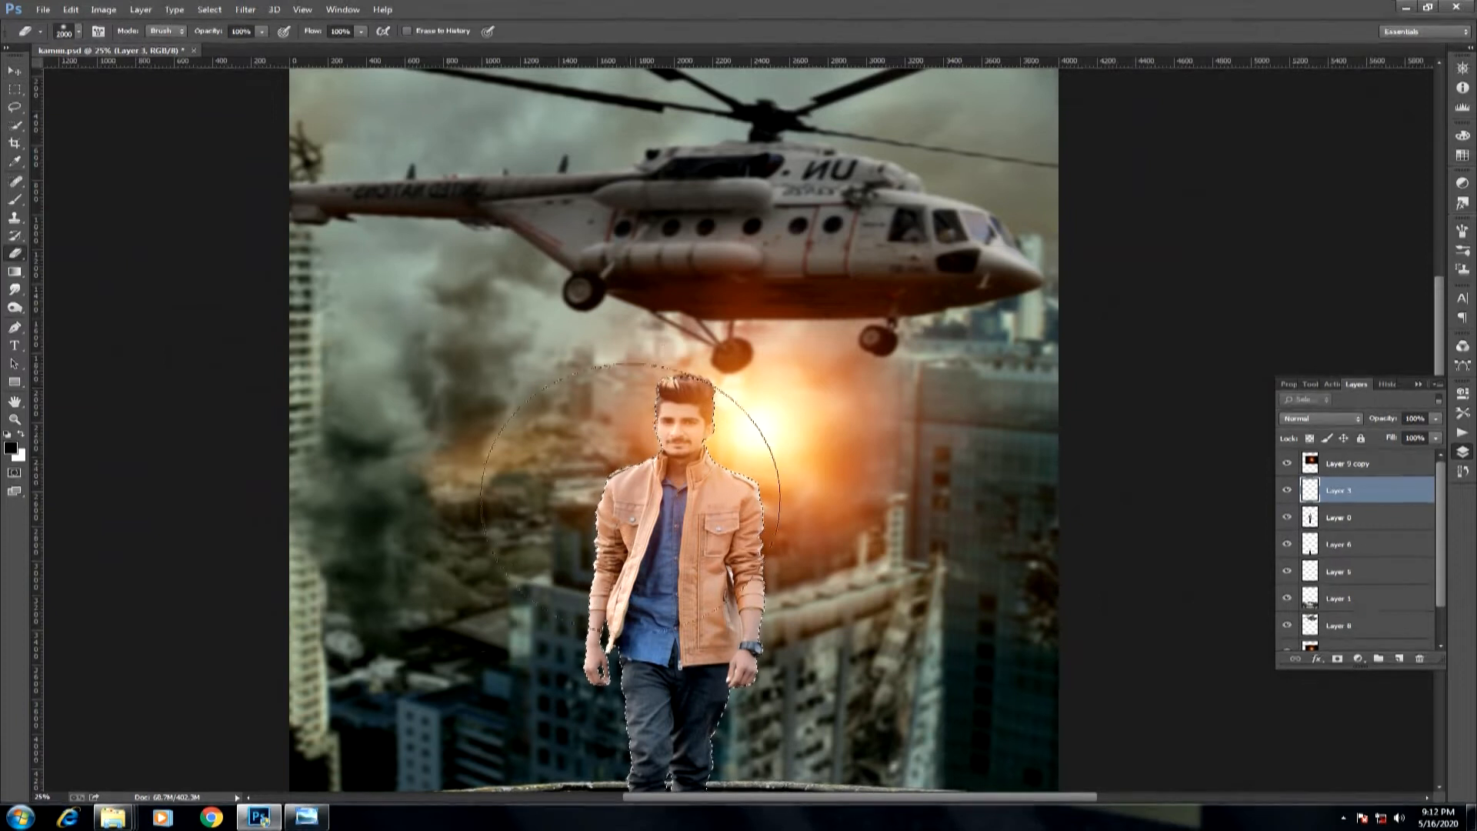
{"action": "left_click", "coordinate": [1337, 465]}
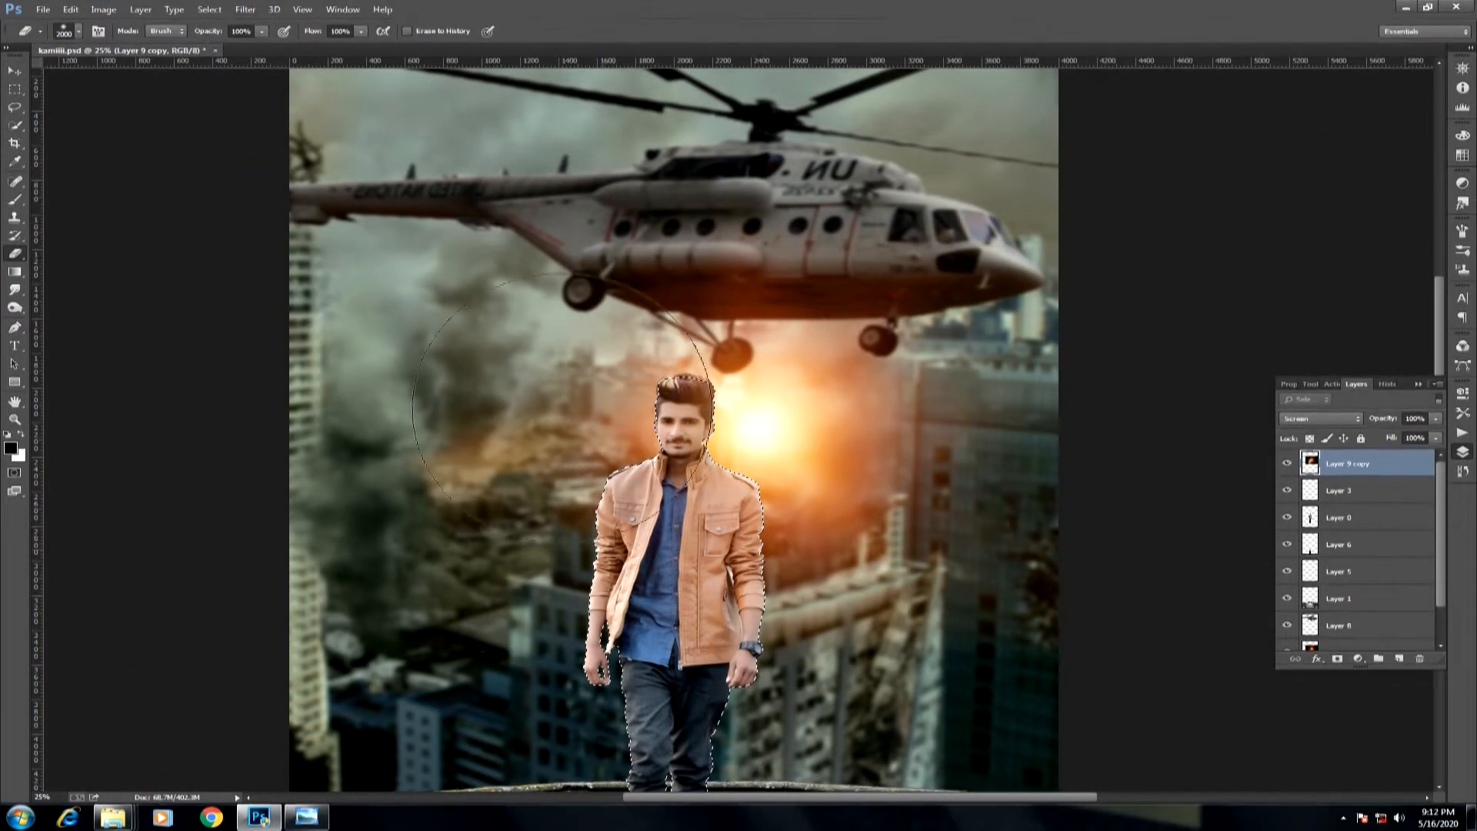
{"action": "key", "text": "ctrl+d"}
{"action": "left_click_drag", "start_coordinate": [641, 474], "coordinate": [847, 482]}
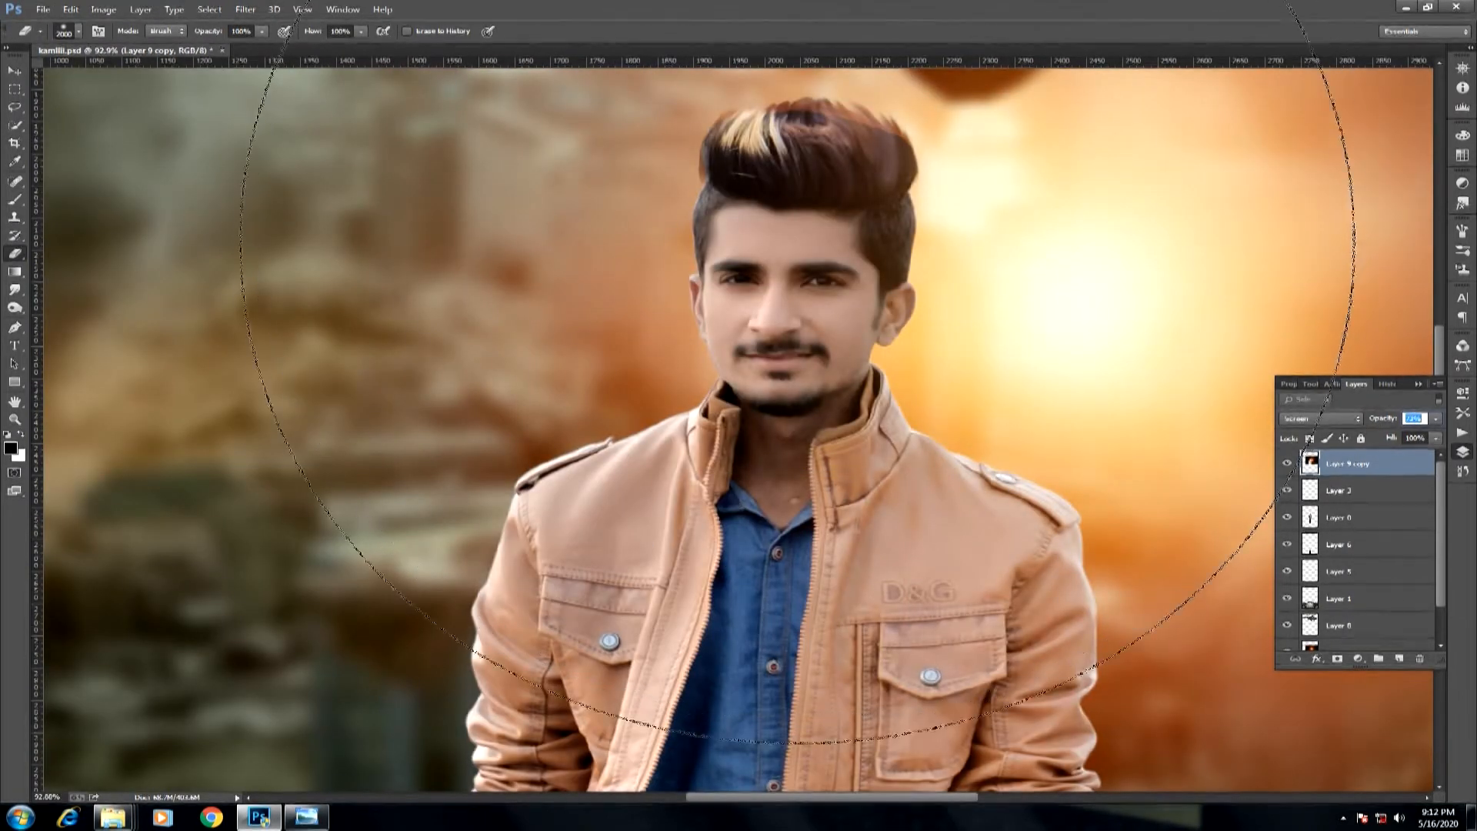
Choose a smaller brush and touch up the edge of the hair facing the glow.
{"action": "left_click", "coordinate": [15, 200]}
{"action": "right_click", "coordinate": [693, 223]}
{"action": "left_click_drag", "start_coordinate": [835, 261], "coordinate": [818, 261]}
{"action": "left_click_drag", "start_coordinate": [893, 129], "coordinate": [882, 141]}
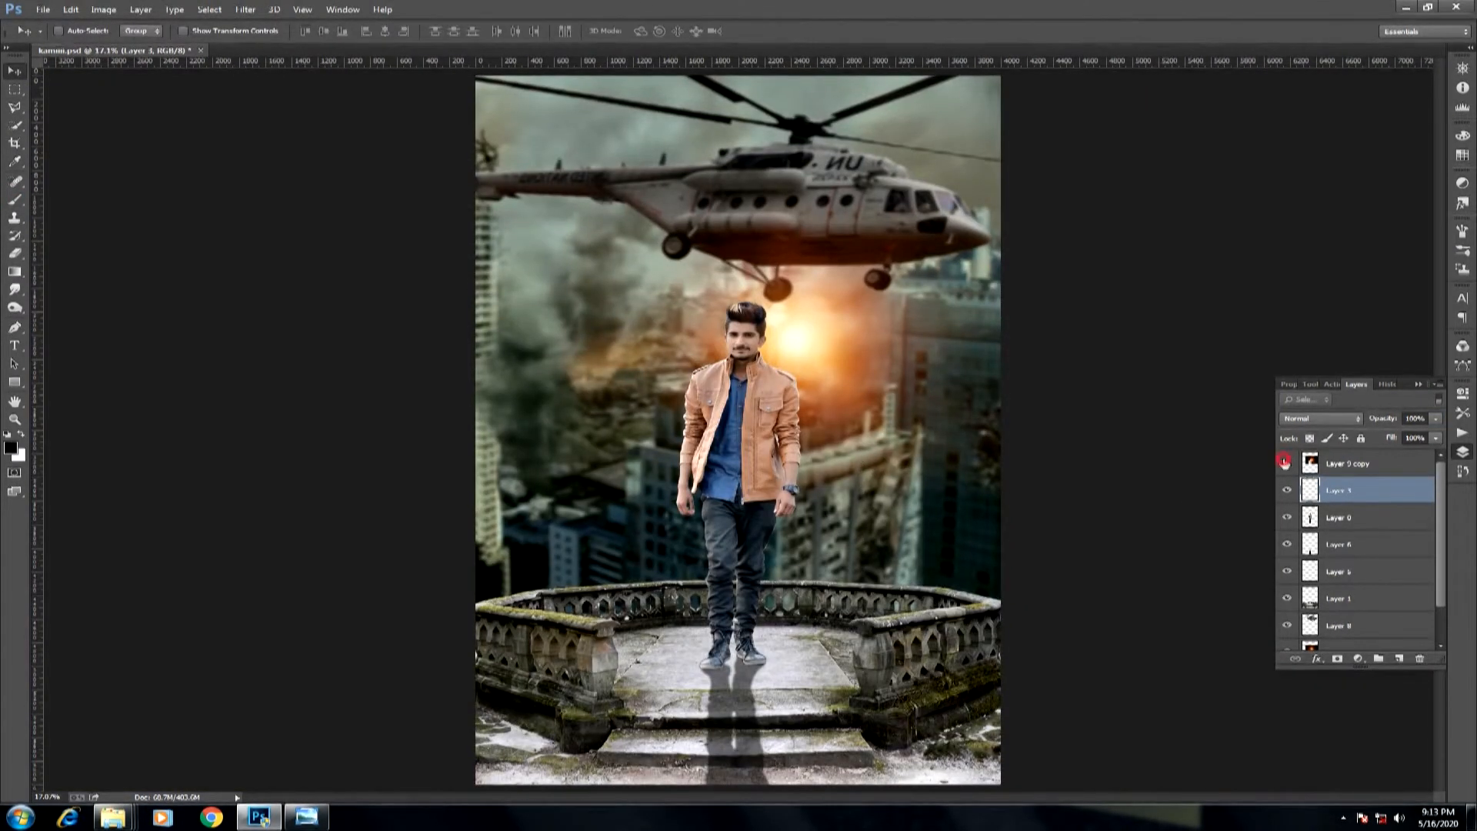
Compare the picture with and without the top glow copy and set that layer's opacity to 55%.
{"action": "left_click", "coordinate": [1285, 463]}
{"action": "left_click", "coordinate": [1285, 464]}
{"action": "left_click", "coordinate": [1286, 465]}
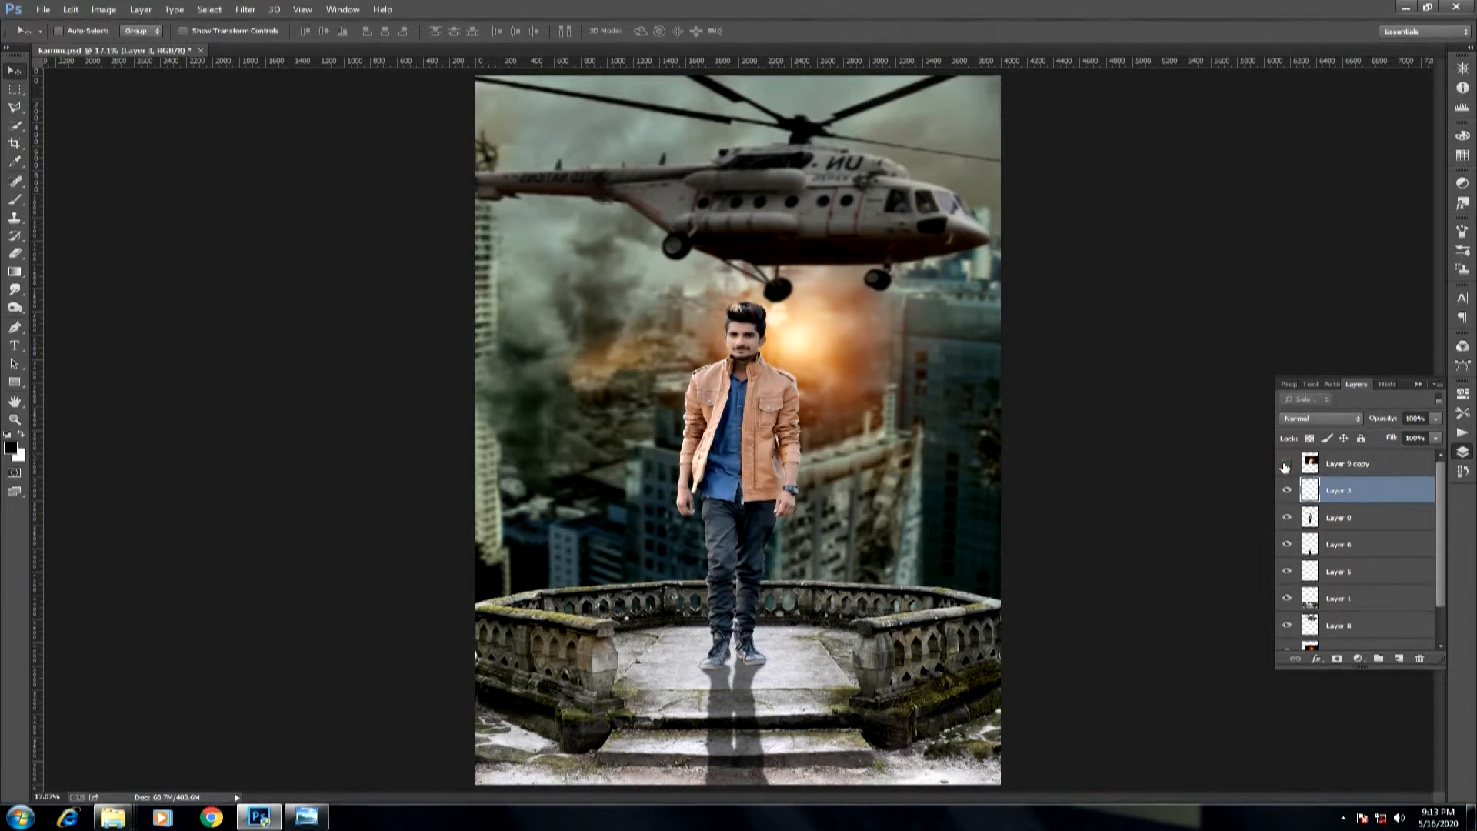
{"action": "left_click", "coordinate": [1285, 465]}
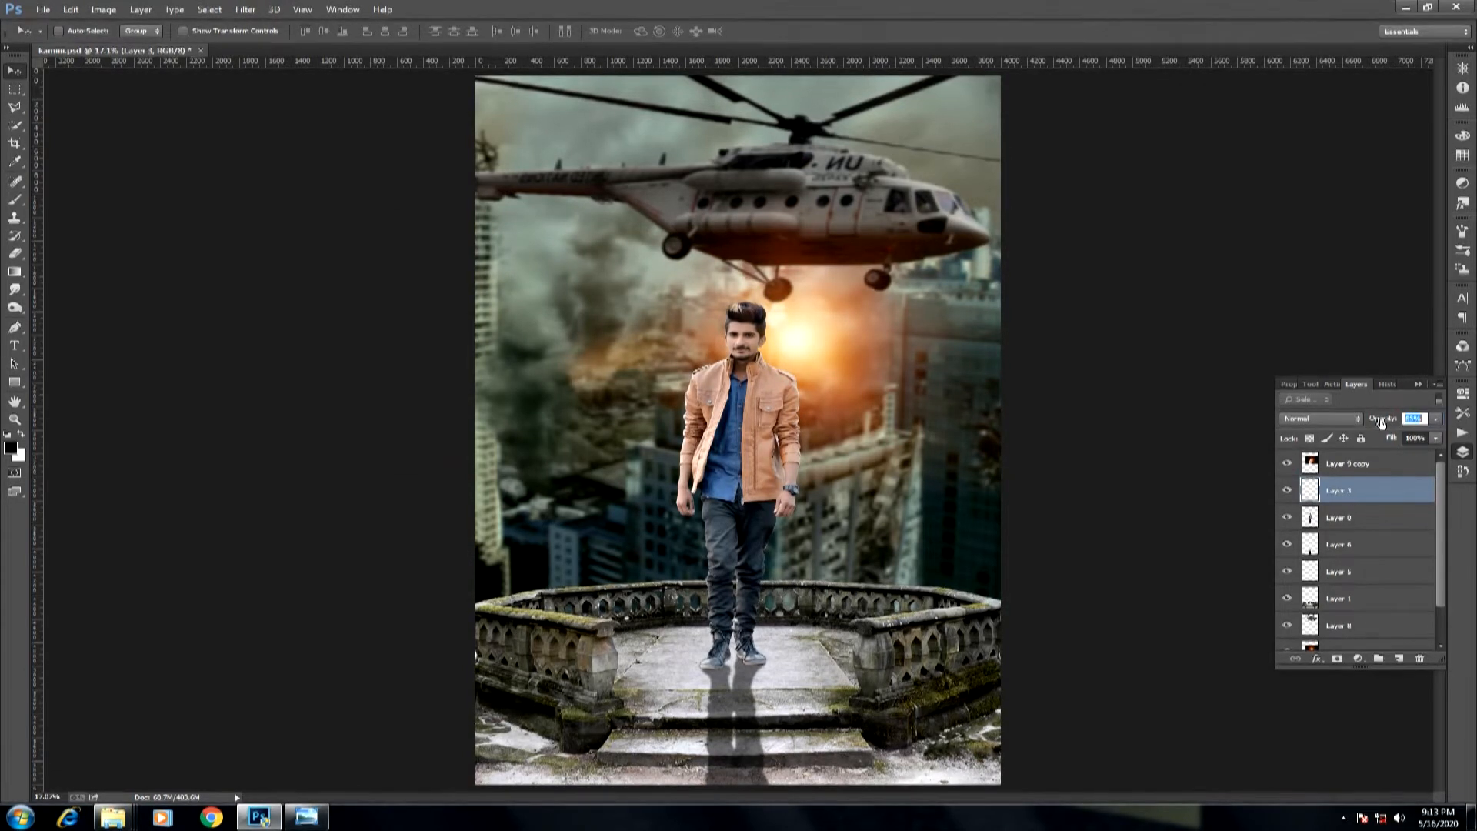
{"action": "left_click", "coordinate": [1375, 471]}
{"action": "left_click_drag", "start_coordinate": [1381, 422], "coordinate": [1367, 422]}
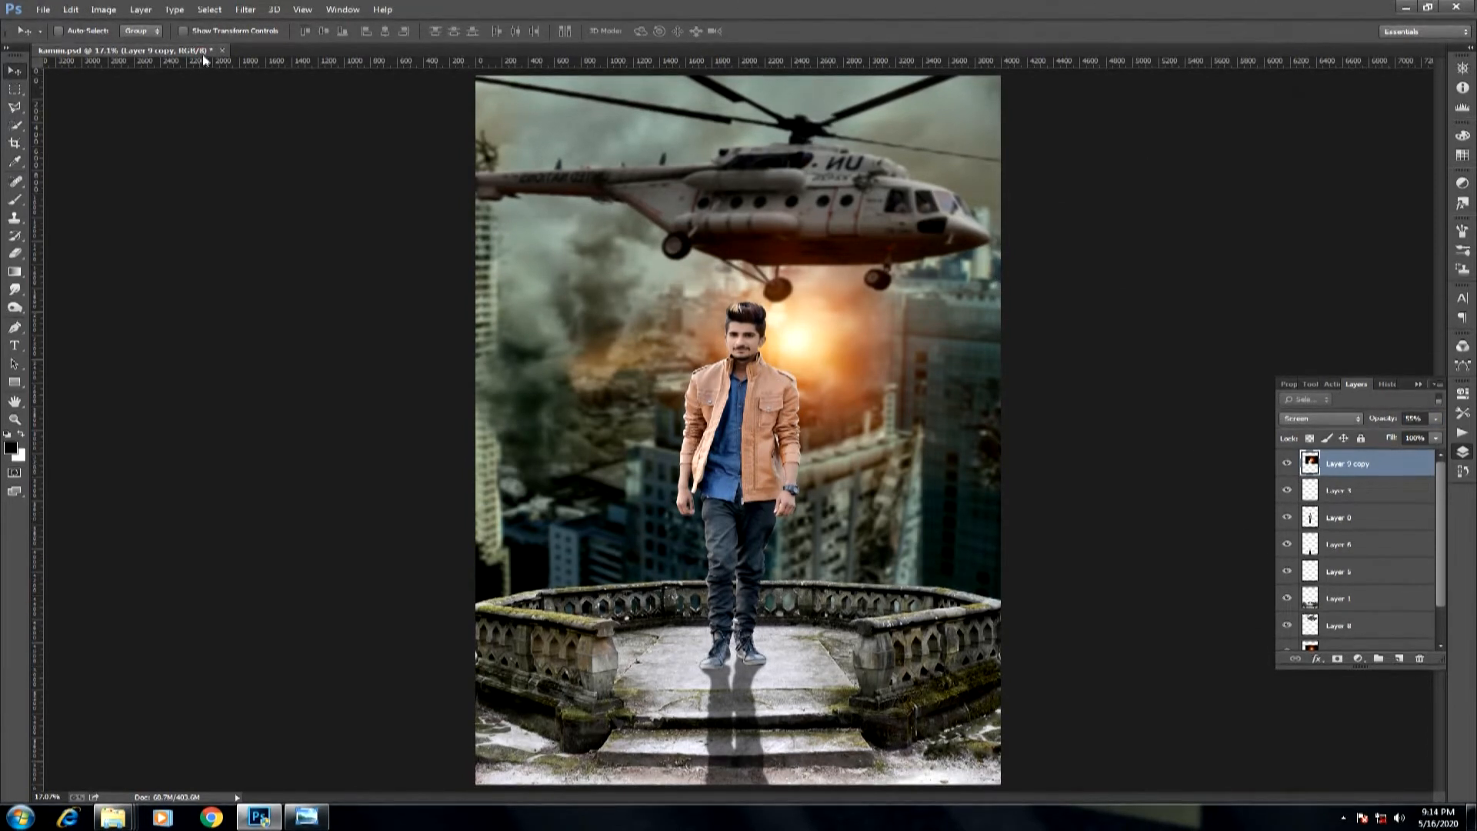
Float the composite's window, open the fire stock image, and close the unneeded maxresdefault (1).jpg.
{"action": "left_click_drag", "start_coordinate": [203, 54], "coordinate": [208, 66]}
{"action": "double_click", "coordinate": [637, 290]}
{"action": "left_click", "coordinate": [226, 32]}
{"action": "double_click", "coordinate": [277, 198]}
{"action": "double_click", "coordinate": [472, 317]}
{"action": "left_click", "coordinate": [757, 574]}
{"action": "left_click", "coordinate": [1076, 465]}
{"action": "double_click", "coordinate": [1250, 593]}
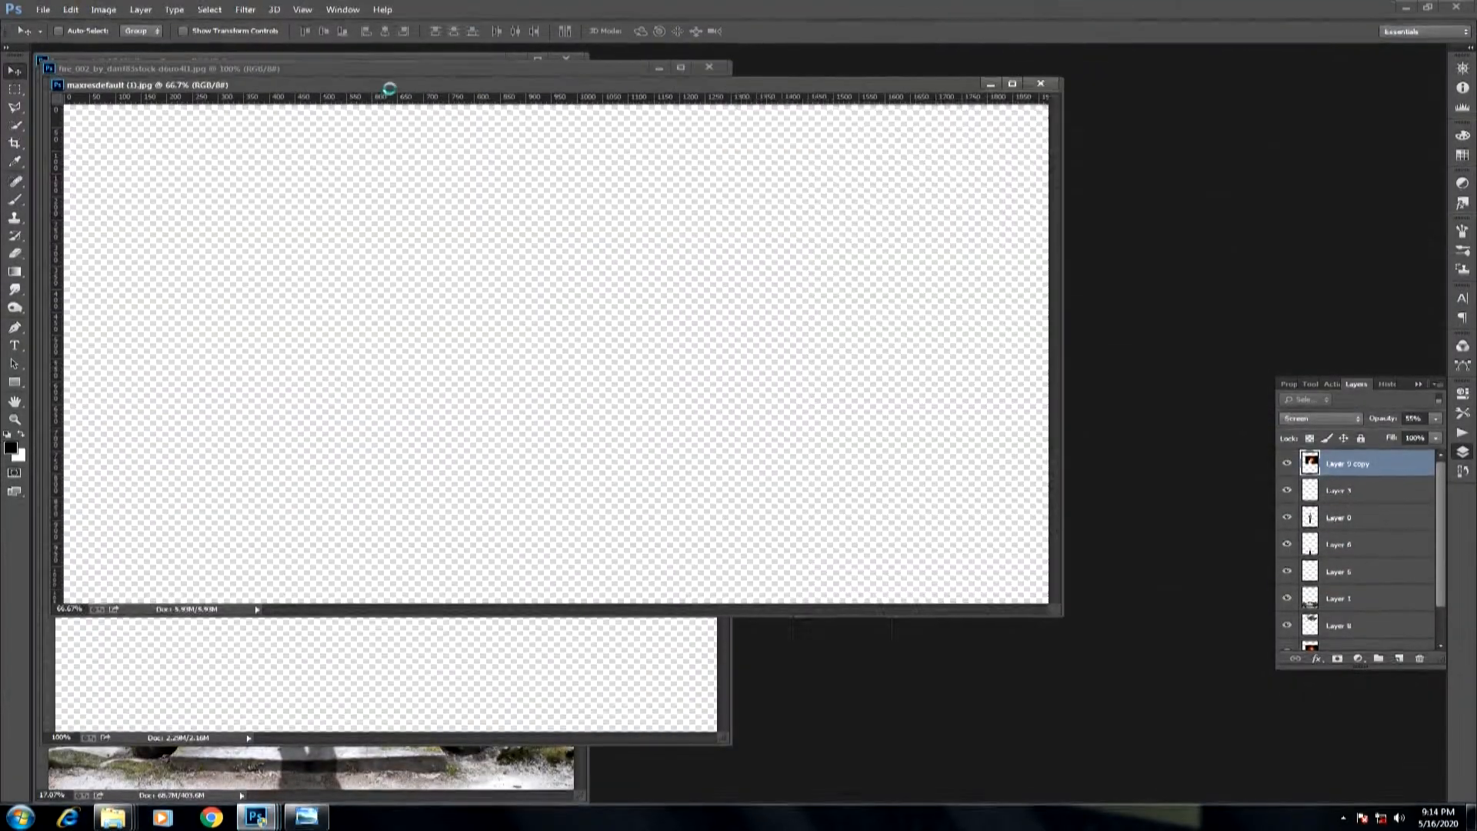
{"action": "left_click", "coordinate": [1040, 83]}
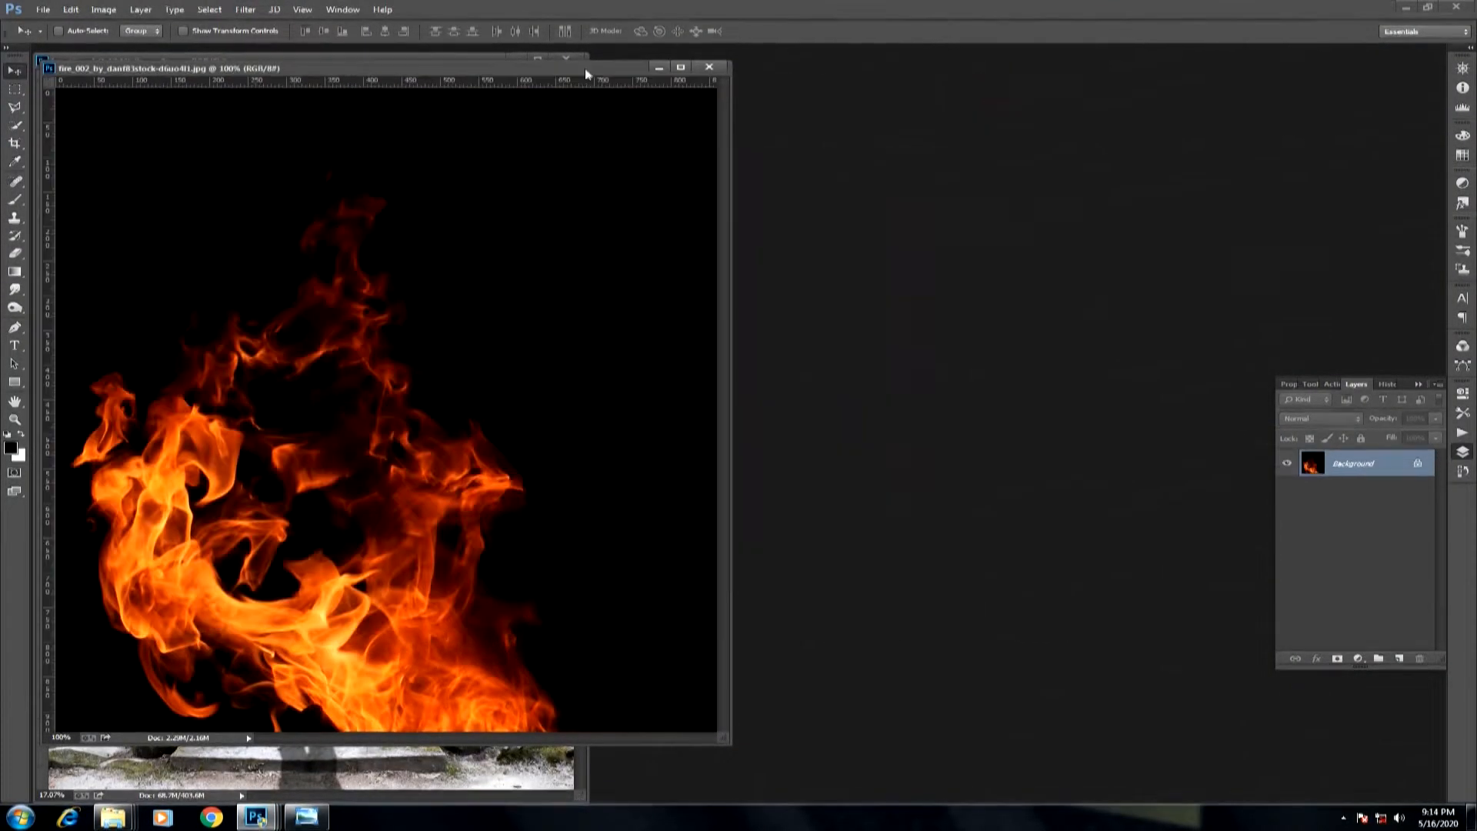
Copy the flames into the composite, close the fire image, and move the new layer beneath the balcony layer.
{"action": "left_click_drag", "start_coordinate": [586, 69], "coordinate": [1113, 49]}
{"action": "left_click_drag", "start_coordinate": [900, 192], "coordinate": [183, 534]}
{"action": "left_click", "coordinate": [1237, 46]}
{"action": "left_click_drag", "start_coordinate": [1337, 574], "coordinate": [1338, 637]}
Enlarge the fire layer so the flames rise behind the balcony beside the man.
{"action": "key", "text": "ctrl+minus"}
{"action": "key", "text": "ctrl+minus"}
{"action": "key", "text": "ctrl+minus"}
{"action": "key", "text": "ctrl+t"}
{"action": "left_click_drag", "start_coordinate": [276, 456], "coordinate": [395, 339]}
{"action": "key", "text": "Return"}
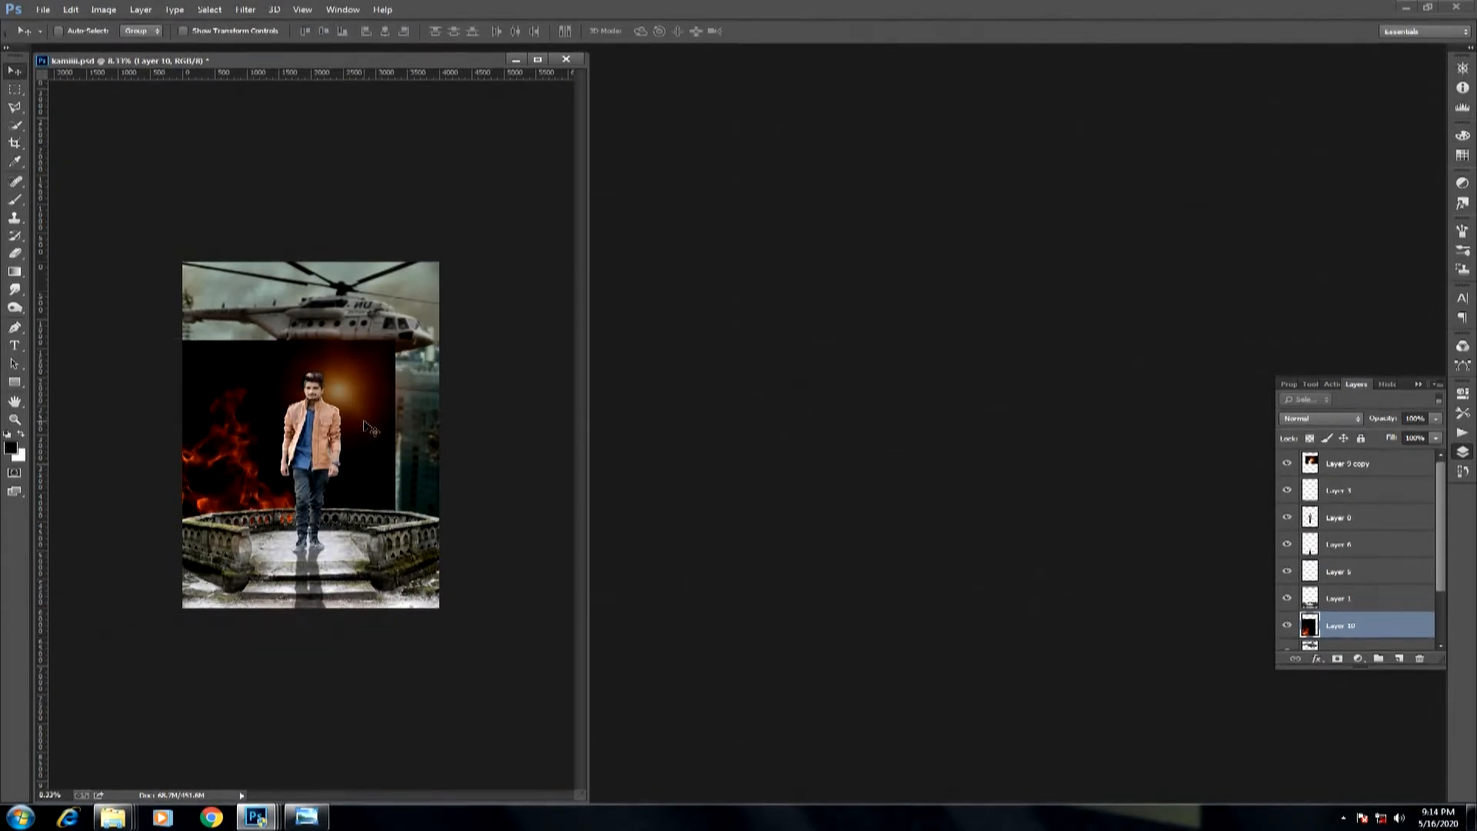
Set the fire layer to Screen blending and shift the flames slightly upward behind the balcony railing.
{"action": "key", "text": "ctrl+0"}
{"action": "left_click_drag", "start_coordinate": [418, 60], "coordinate": [500, 46]}
{"action": "left_click", "coordinate": [1320, 417]}
{"action": "left_click", "coordinate": [1307, 543]}
{"action": "left_click_drag", "start_coordinate": [600, 512], "coordinate": [610, 471]}
Apply a slight Gaussian Blur to the fire layer behind the balcony.
{"action": "left_click", "coordinate": [245, 10]}
{"action": "mouse_move", "coordinate": [264, 156]}
{"action": "left_click", "coordinate": [478, 253]}
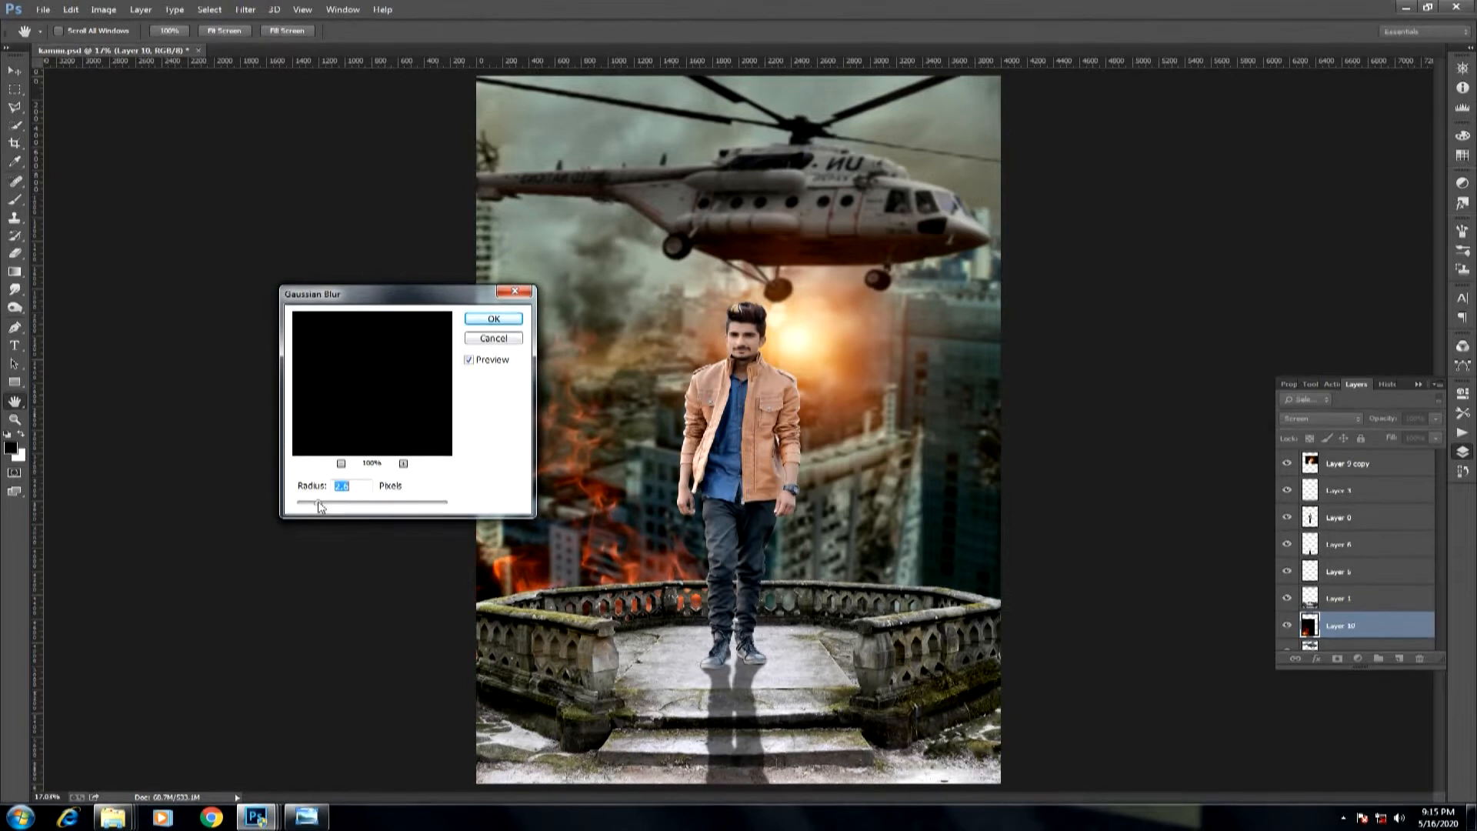
{"action": "key", "text": "Return"}
Copy the sparks from maxresdefault (1).jpg into the composite, close that image, and place the sparks layer behind the man.
{"action": "mouse_move", "coordinate": [262, 820]}
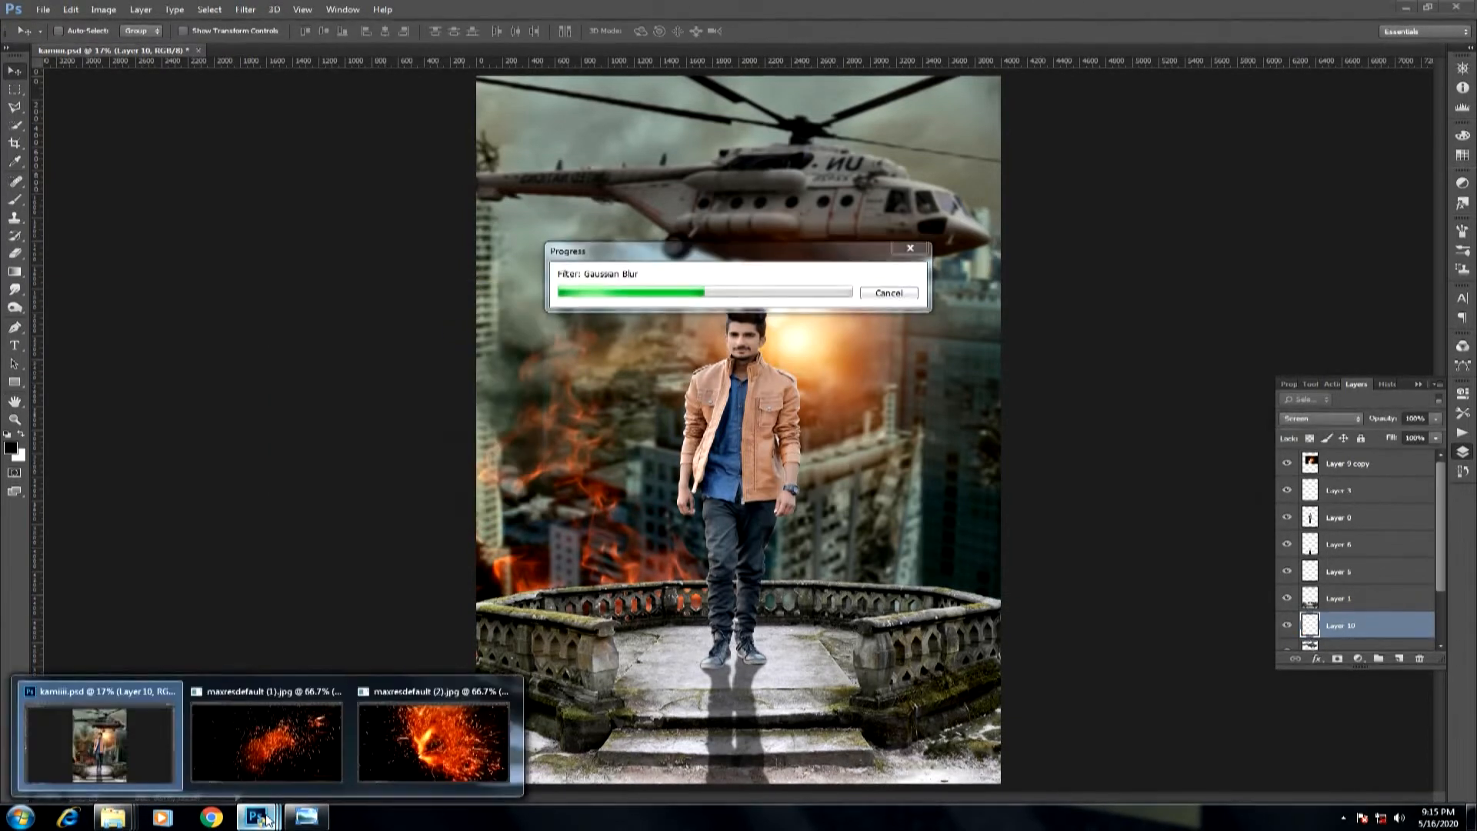
{"action": "left_click", "coordinate": [267, 740]}
{"action": "left_click_drag", "start_coordinate": [617, 647], "coordinate": [618, 653]}
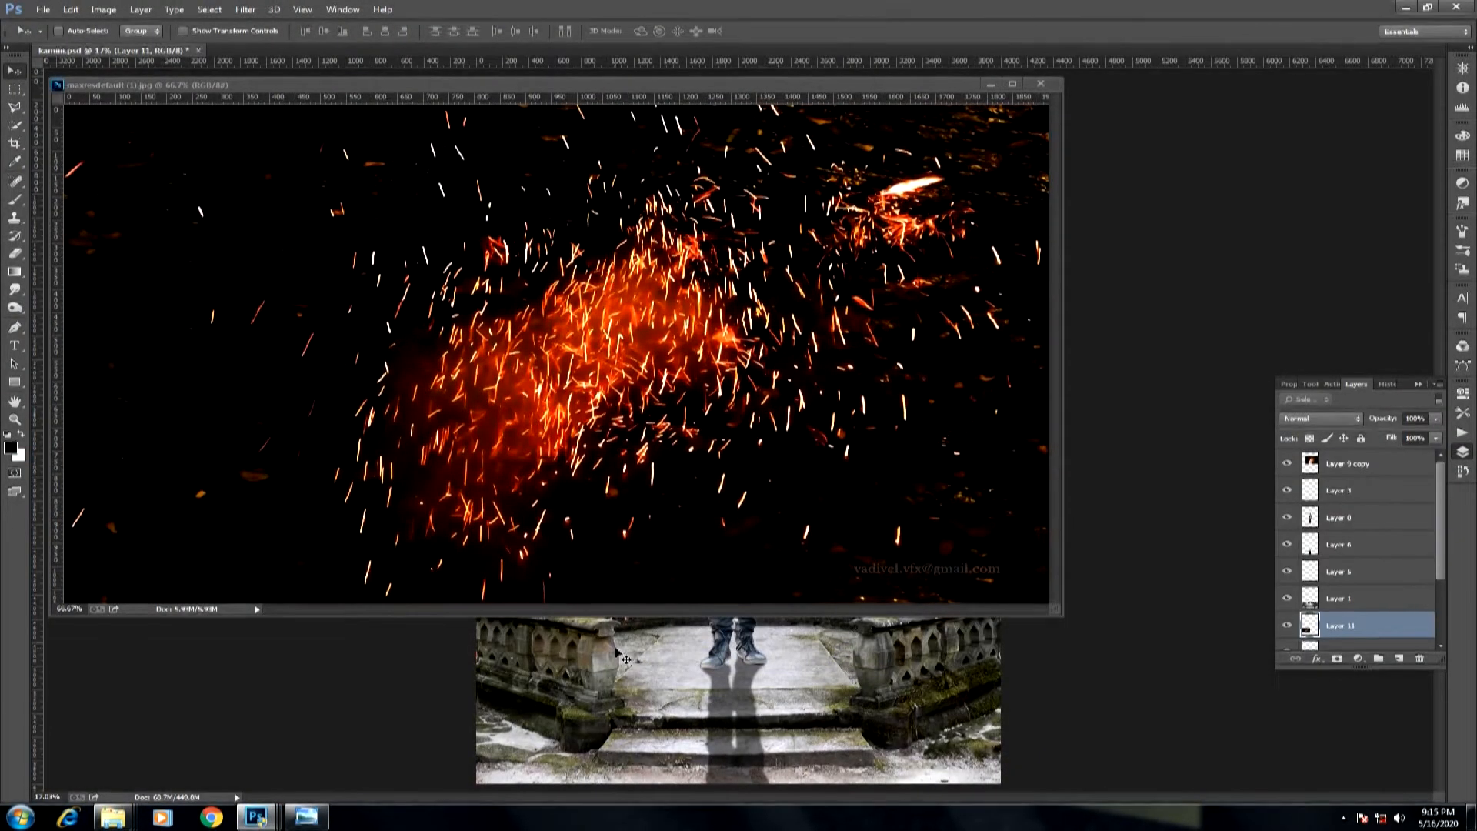
{"action": "left_click", "coordinate": [1040, 84]}
{"action": "left_click_drag", "start_coordinate": [646, 576], "coordinate": [778, 434]}
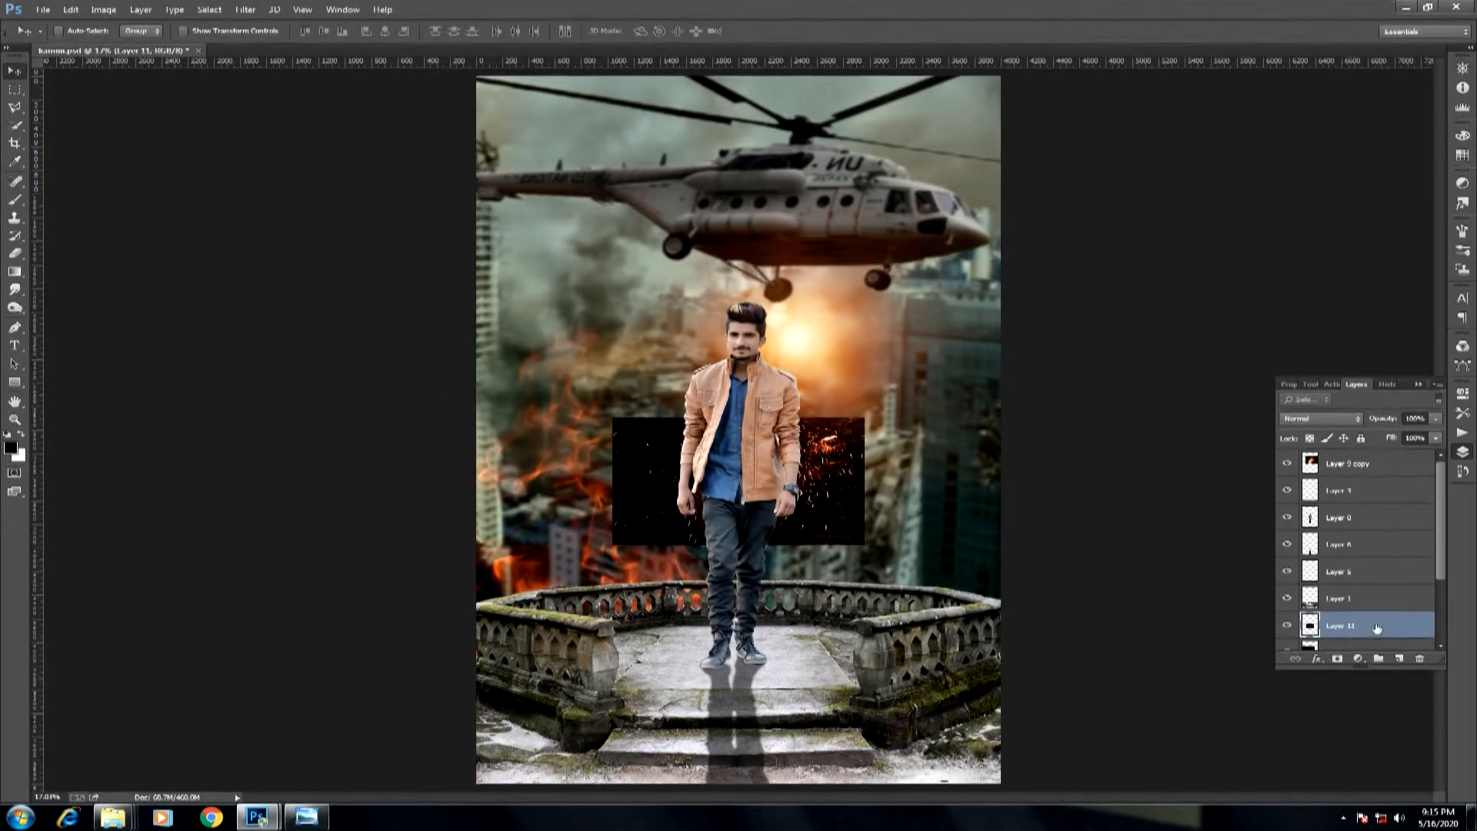
Bring the sparks layer in front of the man, then enlarge and rotate it so it covers the composite's lower right area.
{"action": "left_click_drag", "start_coordinate": [850, 493], "coordinate": [971, 629]}
{"action": "key", "text": "ctrl+t"}
{"action": "left_click_drag", "start_coordinate": [985, 556], "coordinate": [1239, 370]}
{"action": "left_click_drag", "start_coordinate": [1098, 315], "coordinate": [1136, 393]}
{"action": "key", "text": "ctrl+minus"}
{"action": "key", "text": "ctrl+minus"}
{"action": "key", "text": "ctrl+minus"}
{"action": "key", "text": "ctrl+minus"}
{"action": "left_click_drag", "start_coordinate": [944, 459], "coordinate": [1082, 420]}
{"action": "left_click_drag", "start_coordinate": [1157, 363], "coordinate": [1162, 542]}
{"action": "left_click_drag", "start_coordinate": [939, 558], "coordinate": [1012, 587]}
{"action": "left_click_drag", "start_coordinate": [1108, 492], "coordinate": [1090, 443]}
{"action": "left_click_drag", "start_coordinate": [946, 518], "coordinate": [970, 543]}
{"action": "key", "text": "Return"}
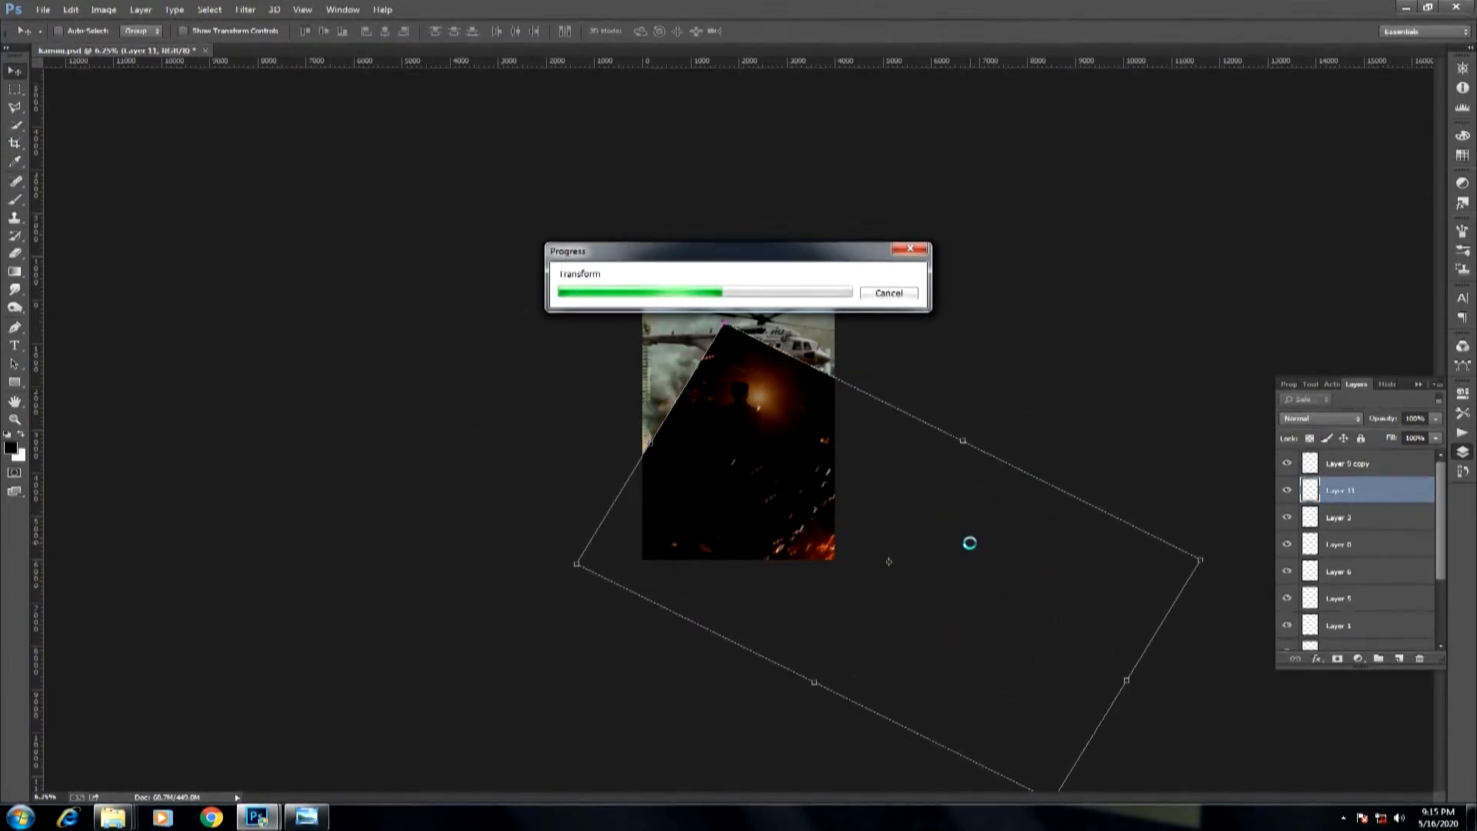
Set the first sparks layer's blending to Screen and shift the sparks slightly to the left.
{"action": "left_click", "coordinate": [1310, 419]}
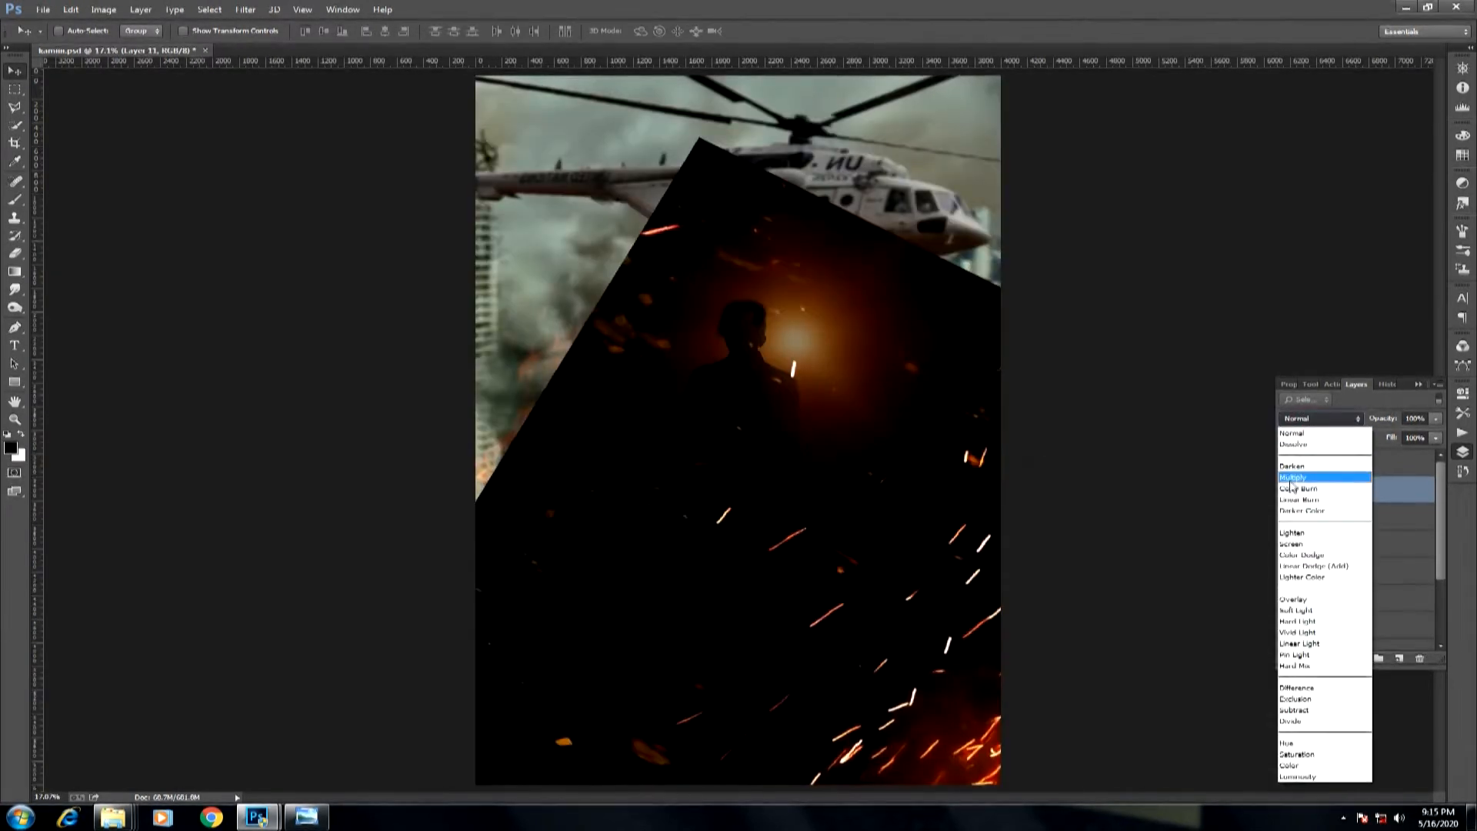
{"action": "left_click", "coordinate": [1308, 494]}
{"action": "left_click_drag", "start_coordinate": [970, 606], "coordinate": [929, 609]}
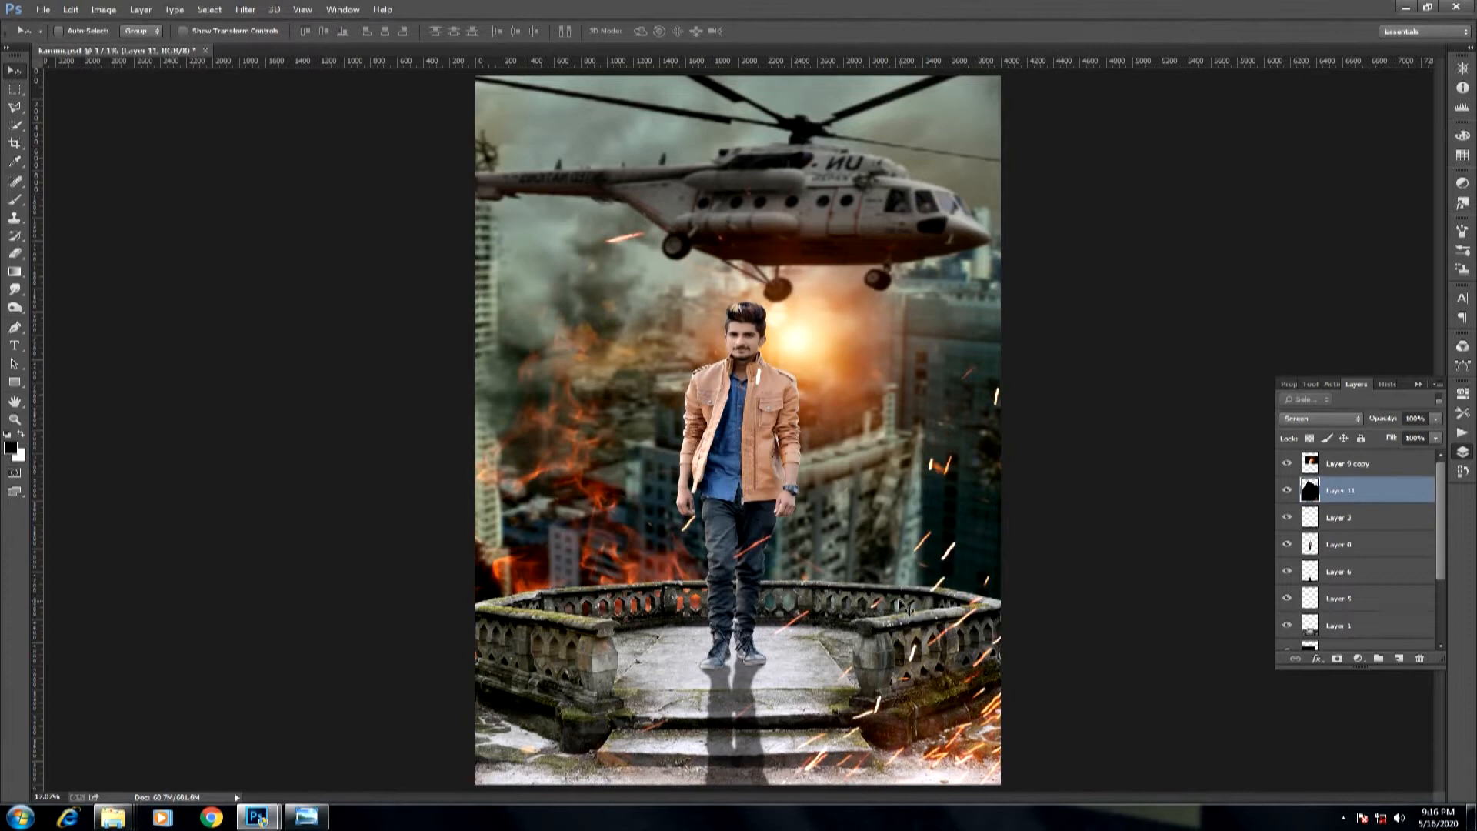
Copy the burst of sparks from maxresdefault (2).jpg into the composite and close the source image.
{"action": "left_click", "coordinate": [275, 820]}
{"action": "left_click_drag", "start_coordinate": [565, 493], "coordinate": [567, 660]}
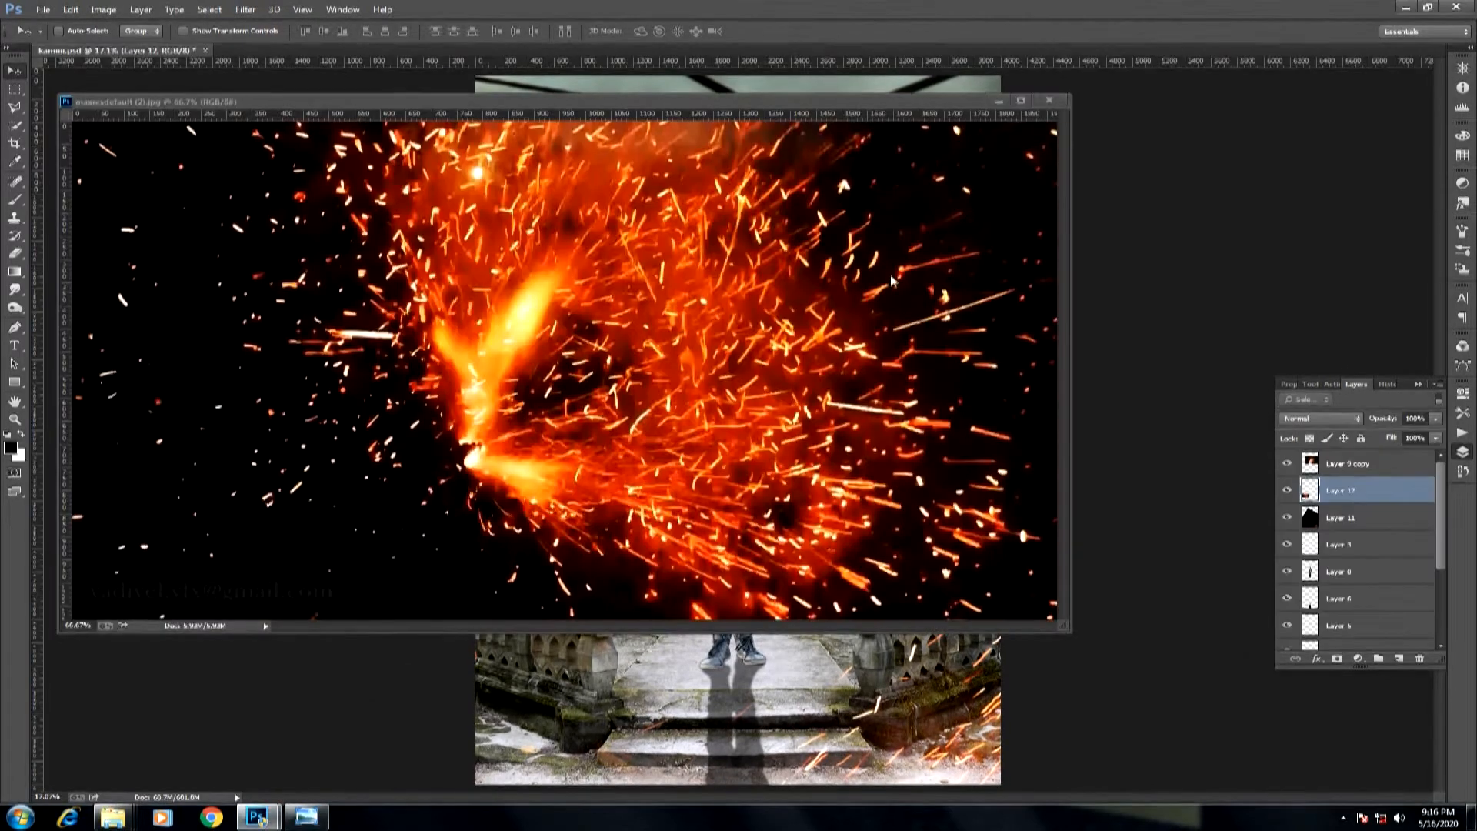
{"action": "left_click", "coordinate": [1054, 103]}
Enlarge the second sparks layer, tilt it slightly counterclockwise and place the burst at the composite's lower left.
{"action": "key", "text": "ctrl+t"}
{"action": "left_click_drag", "start_coordinate": [639, 600], "coordinate": [1015, 274]}
{"action": "left_click_drag", "start_coordinate": [844, 440], "coordinate": [594, 484]}
{"action": "left_click_drag", "start_coordinate": [838, 477], "coordinate": [818, 394]}
{"action": "left_click_drag", "start_coordinate": [655, 478], "coordinate": [635, 468]}
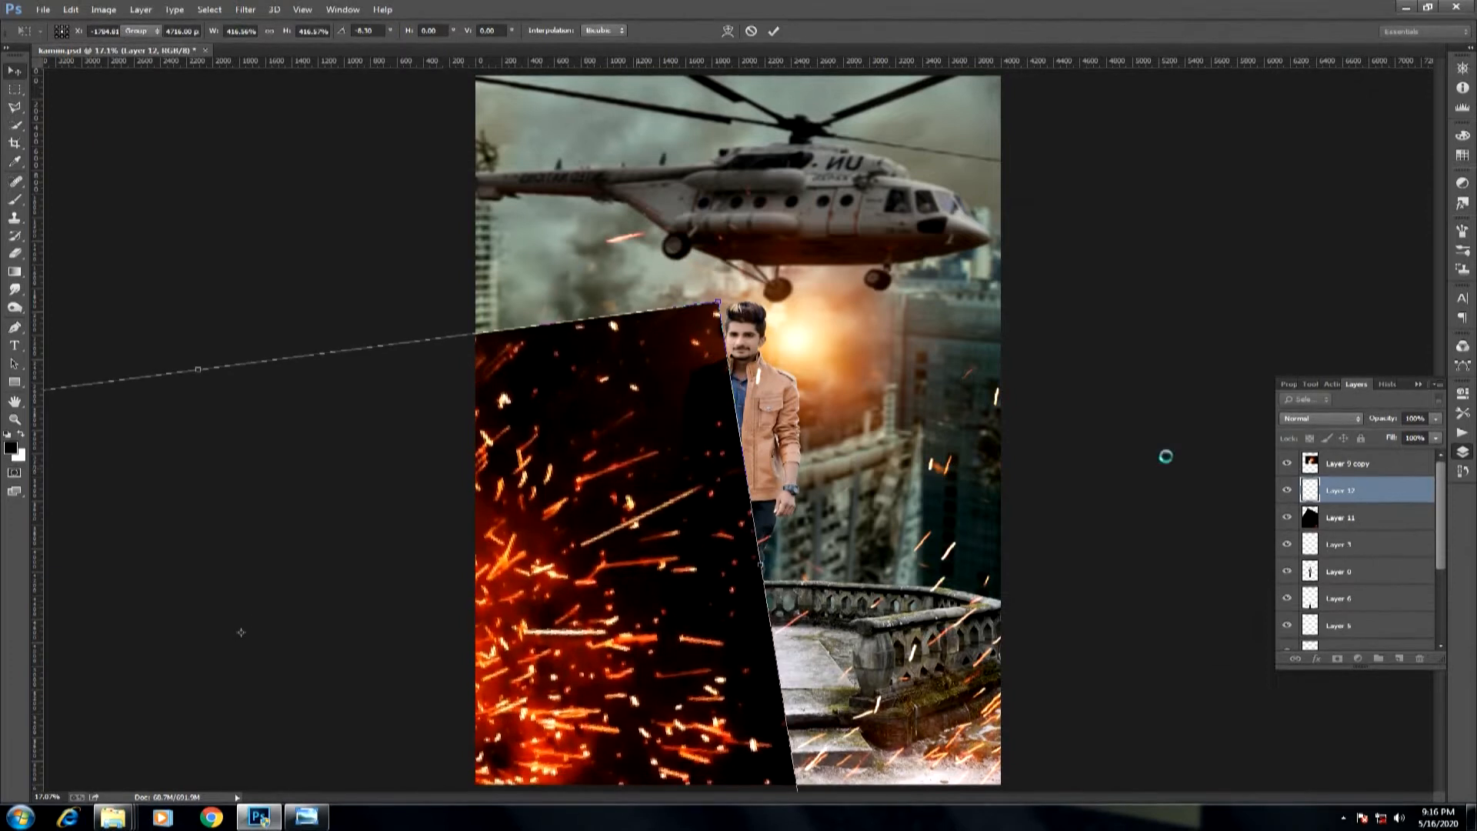
{"action": "key", "text": "Return"}
Set the second sparks layer's blending mode to Screen.
{"action": "left_click", "coordinate": [1313, 417]}
{"action": "left_click", "coordinate": [1286, 541]}
{"action": "key", "text": "ctrl+minus"}
{"action": "key", "text": "ctrl+minus"}
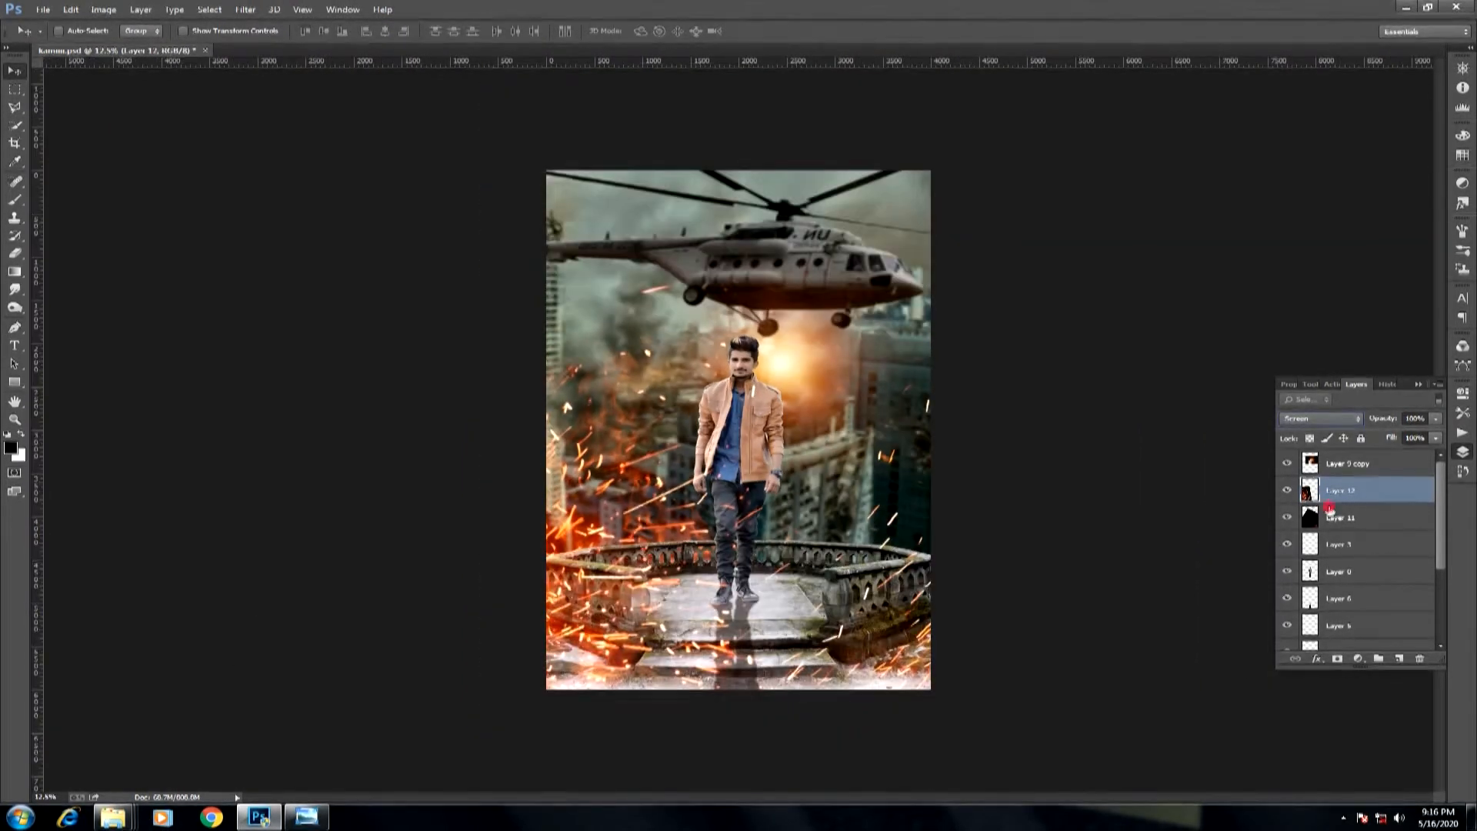
Select the first sparks layer and reposition its sparks slightly up and to the right.
{"action": "key", "text": "alt+bracketleft"}
{"action": "left_click_drag", "start_coordinate": [1000, 523], "coordinate": [1013, 495]}
{"action": "key", "text": "ctrl+0"}
Move the second sparks layer further left, then rotate and reposition it so sparks scatter around the man and railing.
{"action": "left_click", "coordinate": [1342, 491]}
{"action": "left_click_drag", "start_coordinate": [622, 565], "coordinate": [517, 561]}
{"action": "key", "text": "ctrl+t"}
{"action": "key", "text": "ctrl+minus"}
{"action": "key", "text": "ctrl+minus"}
{"action": "key", "text": "ctrl+minus"}
{"action": "key", "text": "ctrl+minus"}
{"action": "left_click_drag", "start_coordinate": [771, 547], "coordinate": [773, 464]}
{"action": "left_click_drag", "start_coordinate": [662, 496], "coordinate": [669, 529]}
{"action": "left_click_drag", "start_coordinate": [775, 417], "coordinate": [785, 447]}
{"action": "key", "text": "Return"}
{"action": "key", "text": "ctrl+0"}
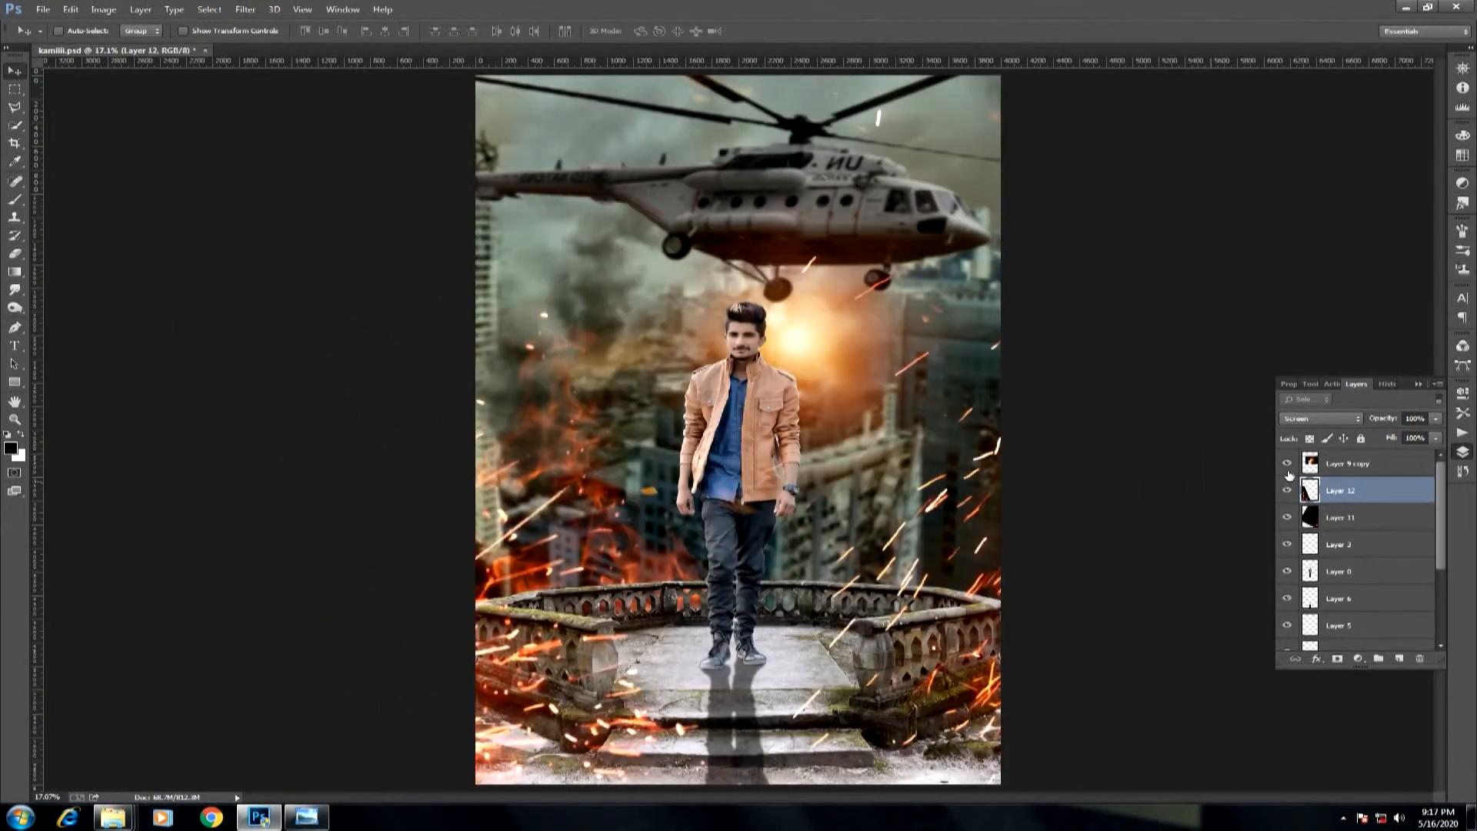
Open the man's layer in the Camera Raw filter and set its Temperature to +3.
{"action": "left_click", "coordinate": [1346, 463]}
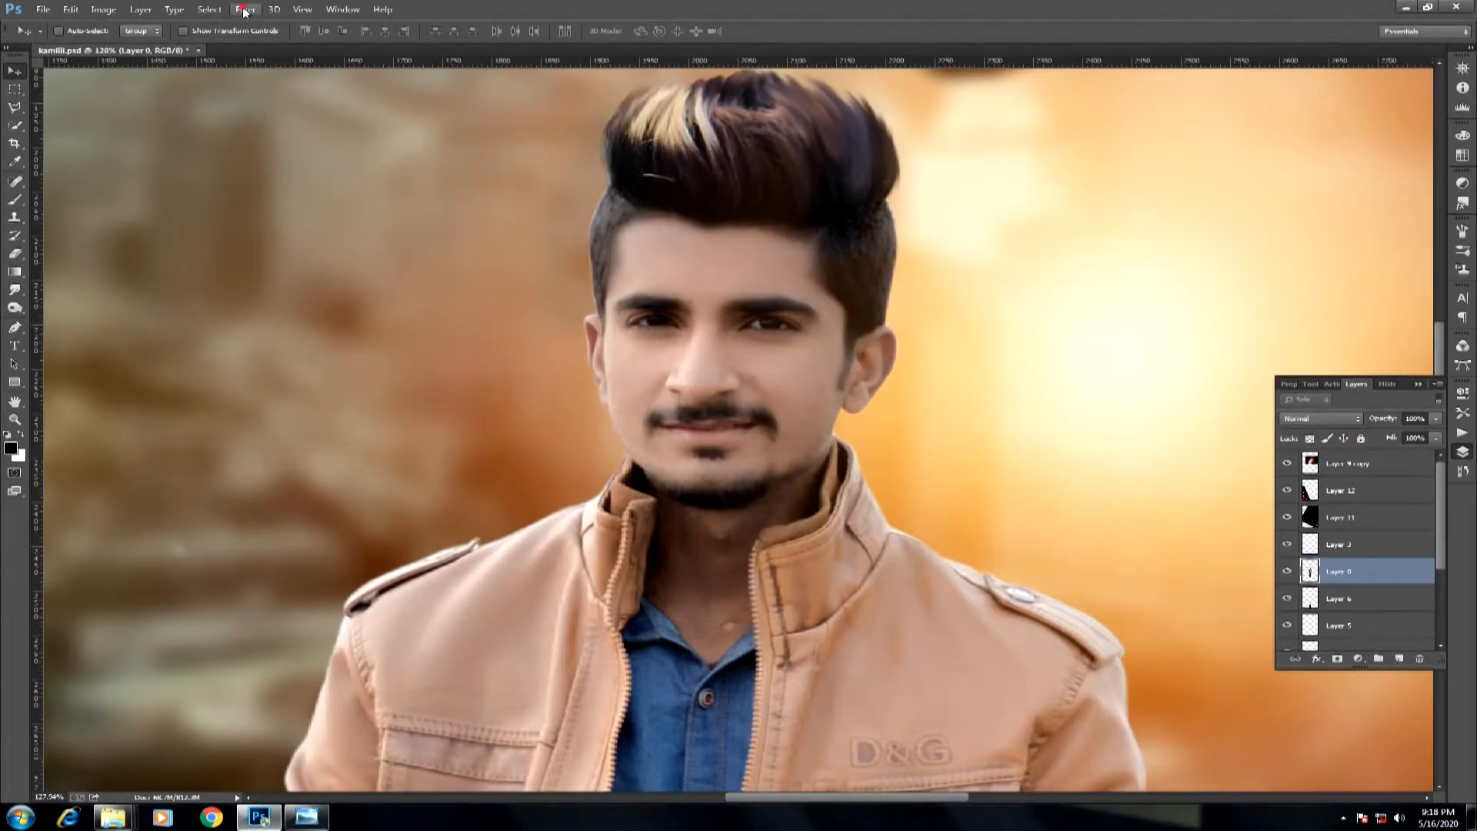
{"action": "left_click", "coordinate": [245, 10]}
{"action": "left_click", "coordinate": [283, 91]}
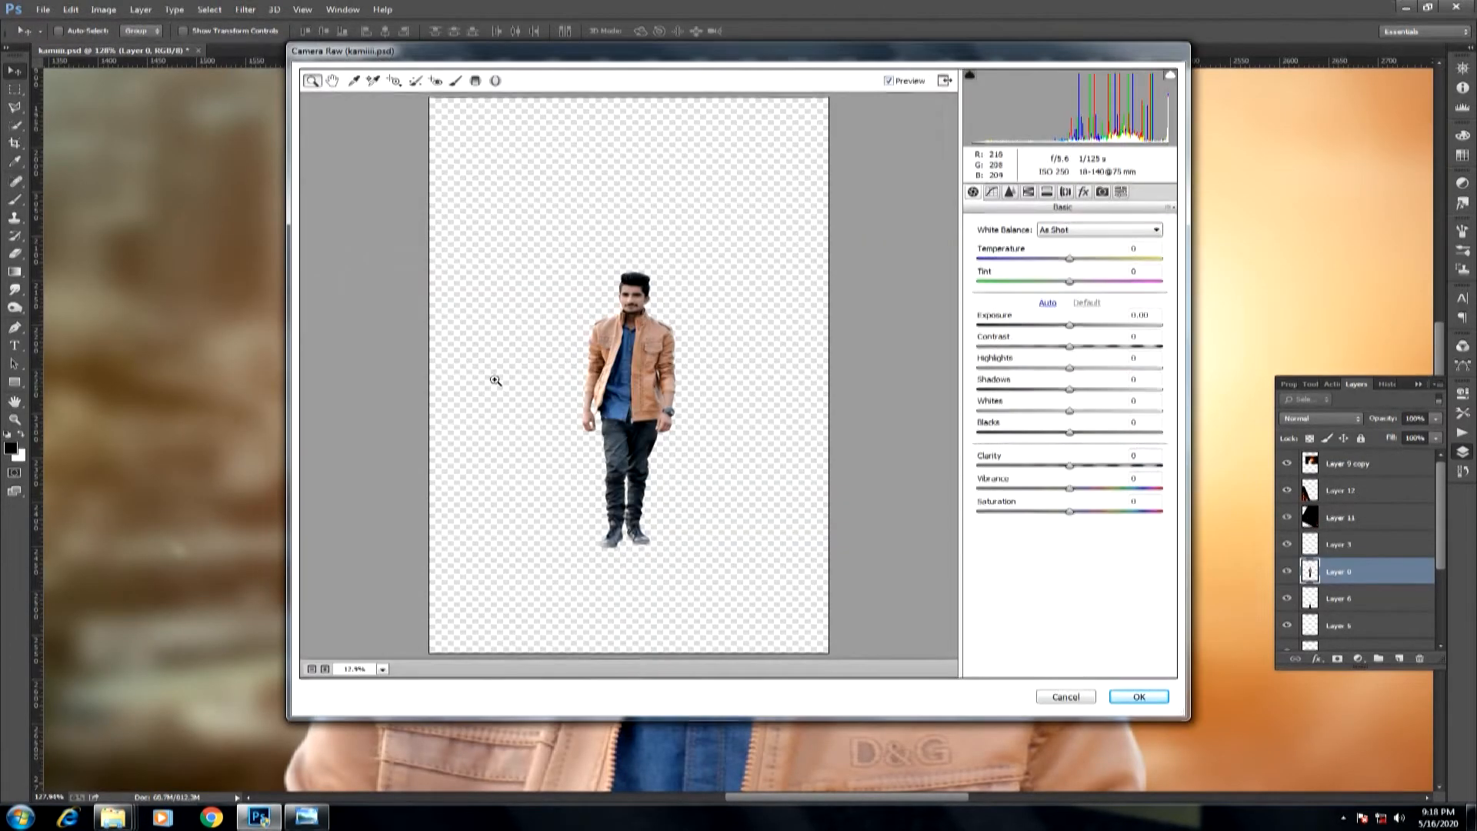
{"action": "left_click_drag", "start_coordinate": [1072, 260], "coordinate": [1075, 261]}
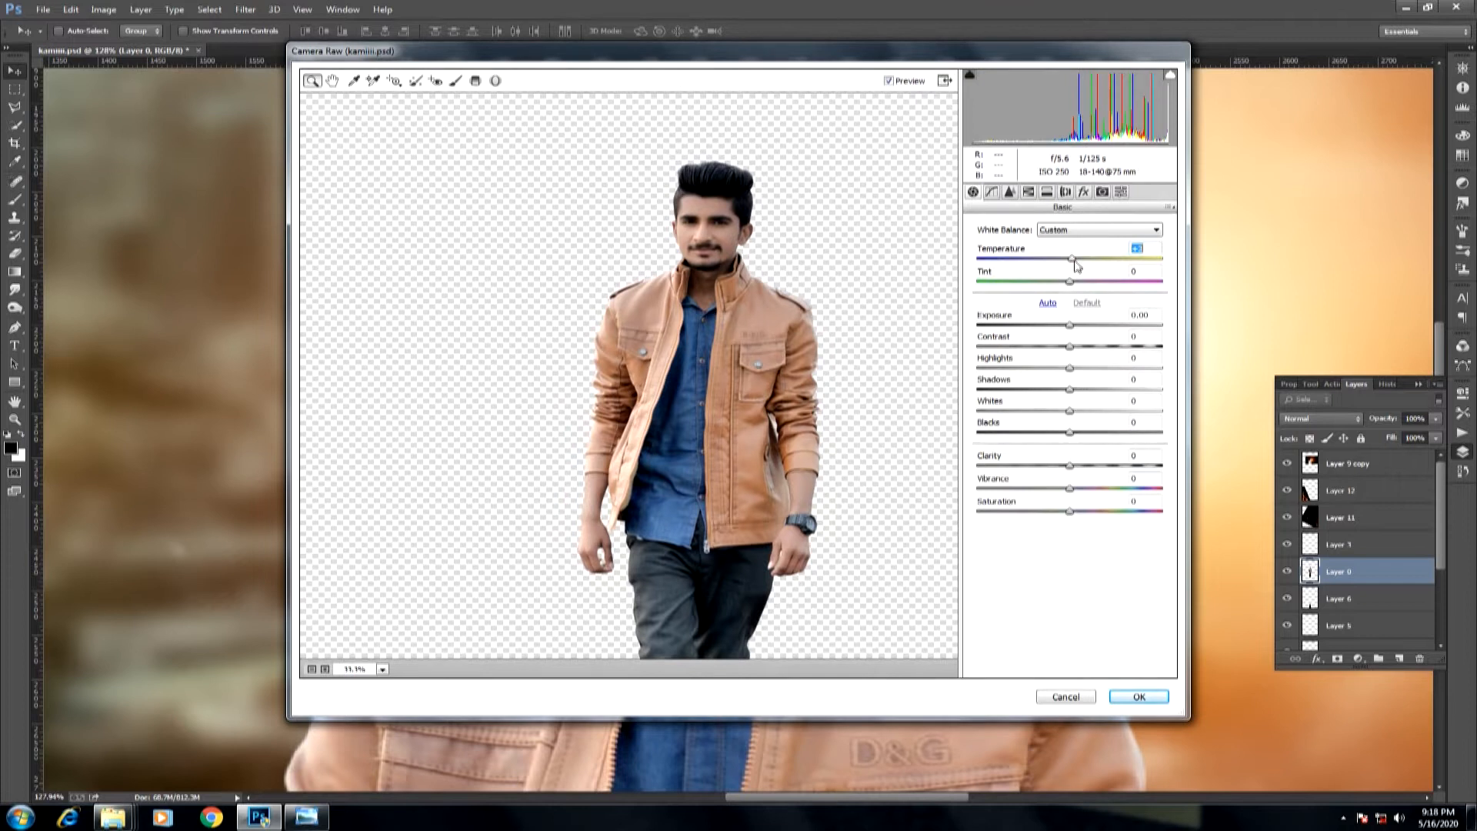
Adjust the man's orange luminance, set Oranges saturation to +12 and Yellows saturation to -3, and apply the filter.
{"action": "left_click", "coordinate": [1029, 193]}
{"action": "left_click", "coordinate": [1051, 246]}
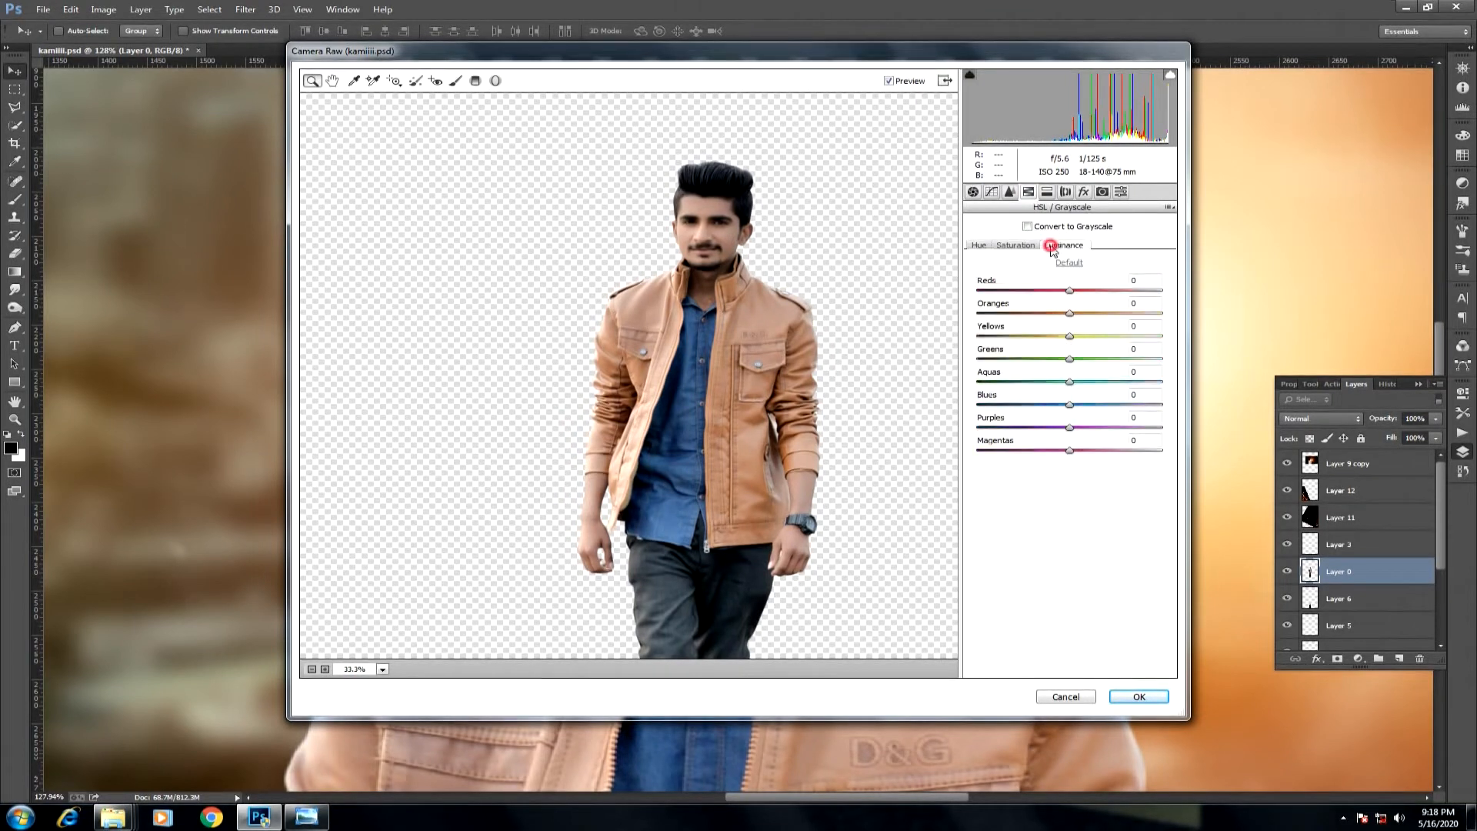
{"action": "left_click_drag", "start_coordinate": [1021, 337], "coordinate": [1105, 314]}
{"action": "left_click", "coordinate": [1016, 245]}
{"action": "left_click", "coordinate": [972, 191]}
{"action": "left_click", "coordinate": [1028, 191]}
{"action": "left_click", "coordinate": [1064, 245]}
{"action": "left_click", "coordinate": [1015, 244]}
{"action": "left_click", "coordinate": [1138, 696]}
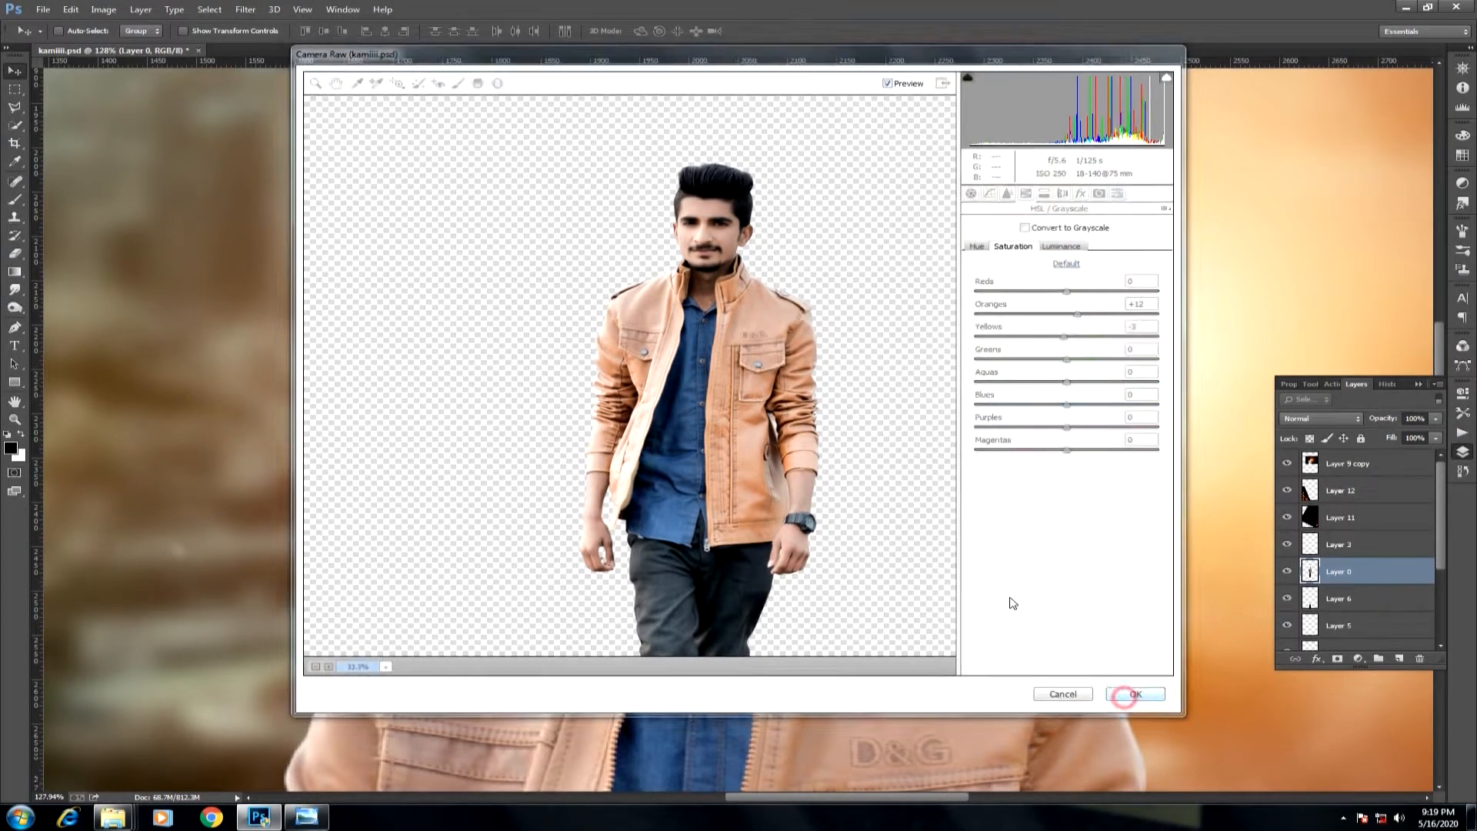
Select the man's jacket with the Quick Selection tool, leaving out the shirt and hands, and feather the selection.
{"action": "scroll", "coordinate": [736, 428], "scroll_direction": "down", "scroll_amount": 1}
{"action": "left_click_drag", "start_coordinate": [590, 614], "coordinate": [463, 319]}
{"action": "key", "text": "w"}
{"action": "left_click_drag", "start_coordinate": [723, 283], "coordinate": [784, 267]}
{"action": "left_click_drag", "start_coordinate": [867, 493], "coordinate": [872, 668]}
{"action": "left_click_drag", "start_coordinate": [694, 152], "coordinate": [690, 160]}
{"action": "mouse_move", "coordinate": [711, 545]}
{"action": "left_mouse_down"}
{"action": "mouse_move", "coordinate": [781, 330]}
{"action": "mouse_move", "coordinate": [809, 489]}
{"action": "left_mouse_up"}
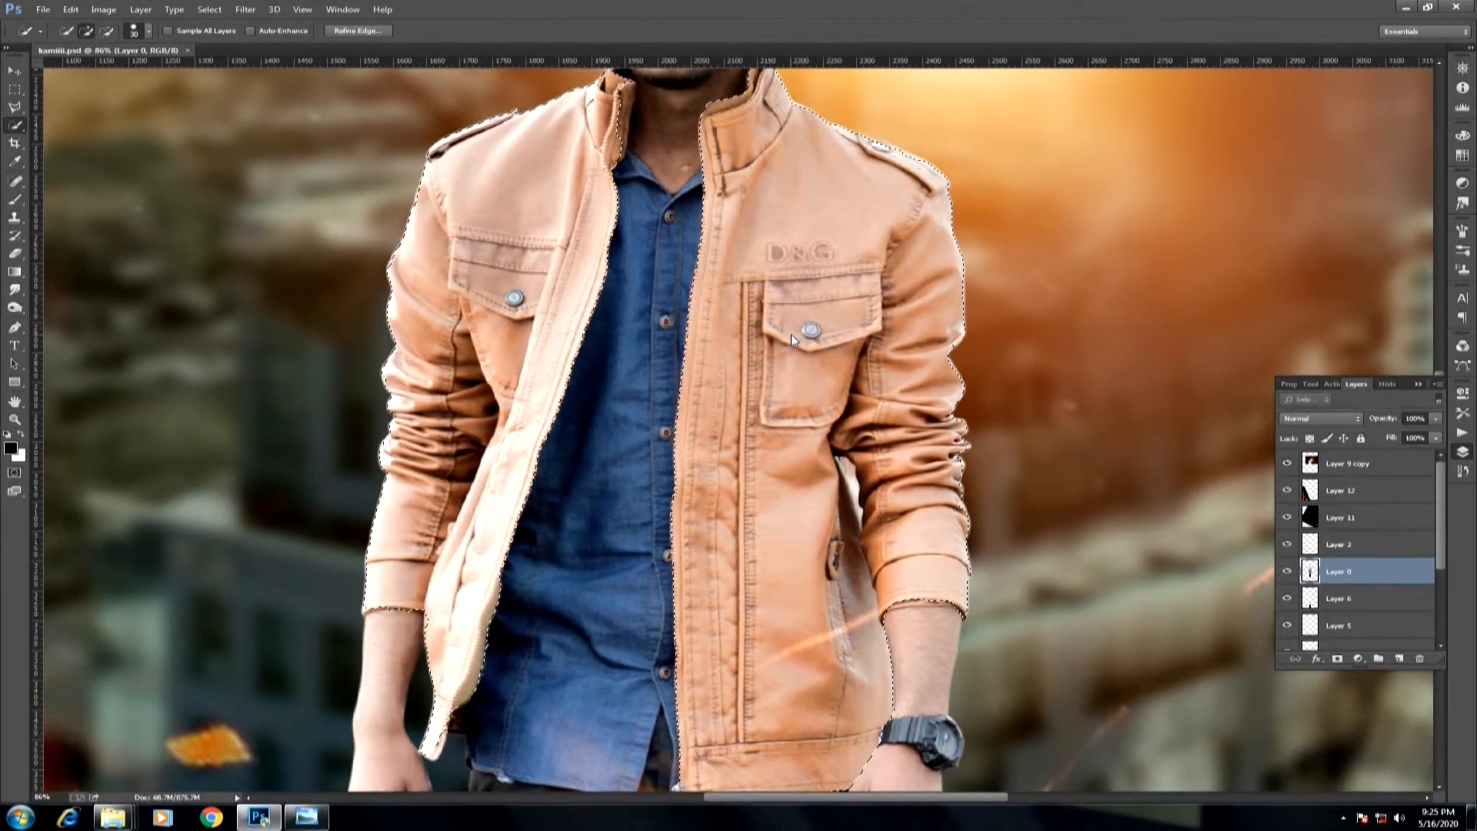
{"action": "right_click", "coordinate": [793, 339]}
{"action": "left_click", "coordinate": [831, 376]}
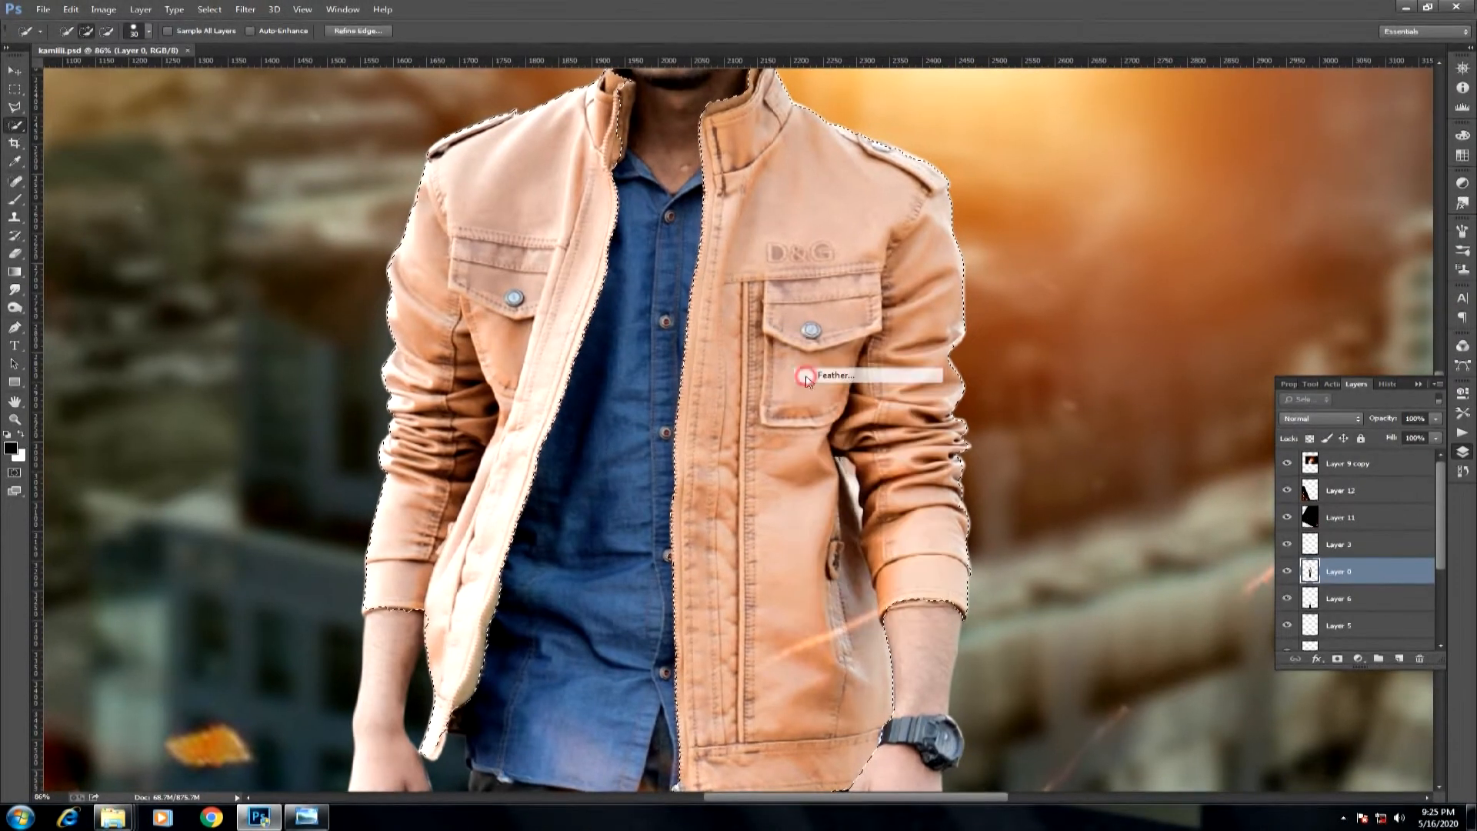
{"action": "left_click", "coordinate": [812, 279]}
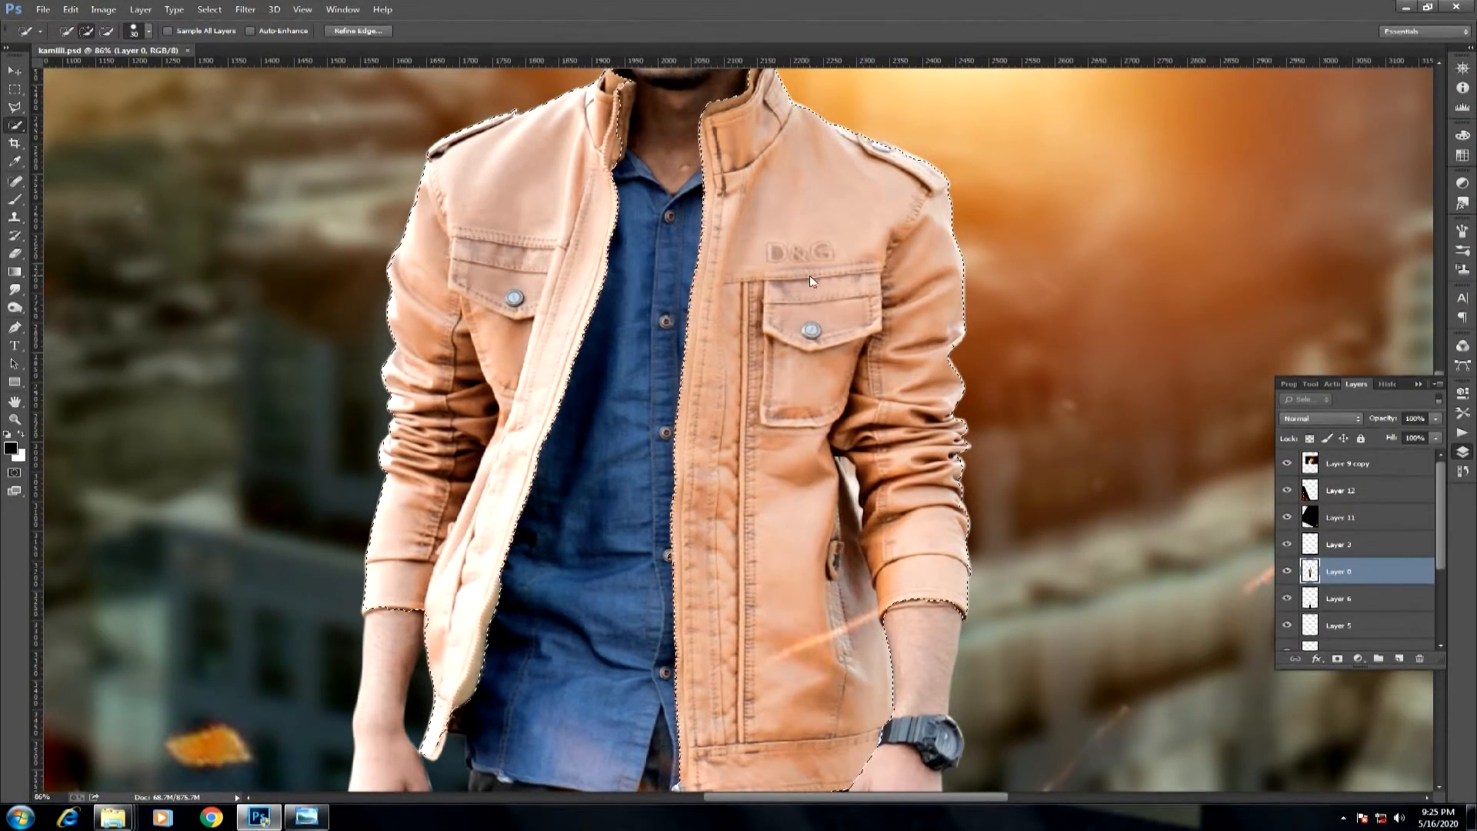
Raise the selected jacket's saturation to +40 with Hue/Saturation.
{"action": "key", "text": "ctrl+u"}
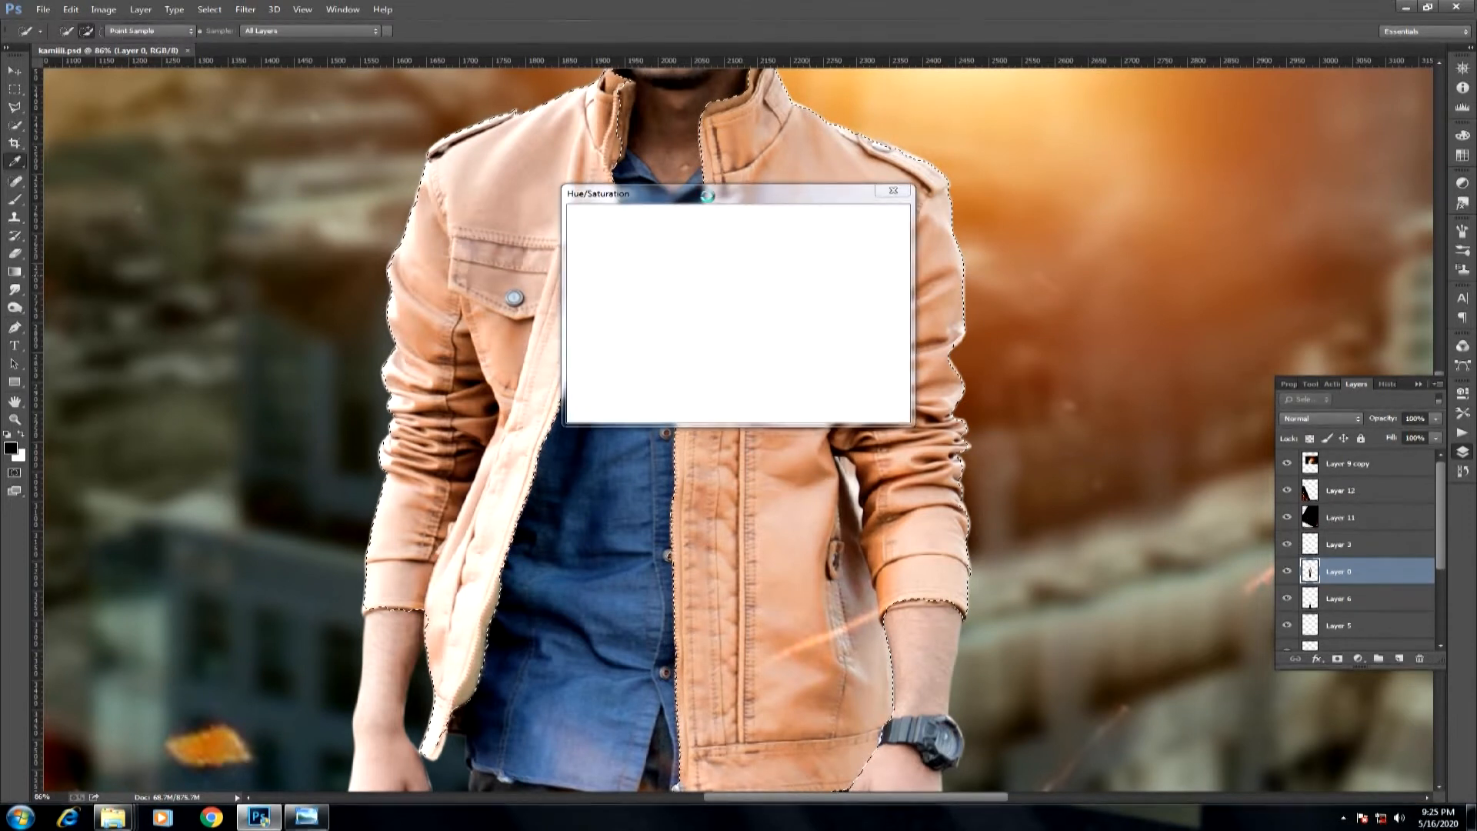
{"action": "left_click_drag", "start_coordinate": [711, 202], "coordinate": [834, 475]}
{"action": "left_click_drag", "start_coordinate": [824, 589], "coordinate": [863, 603]}
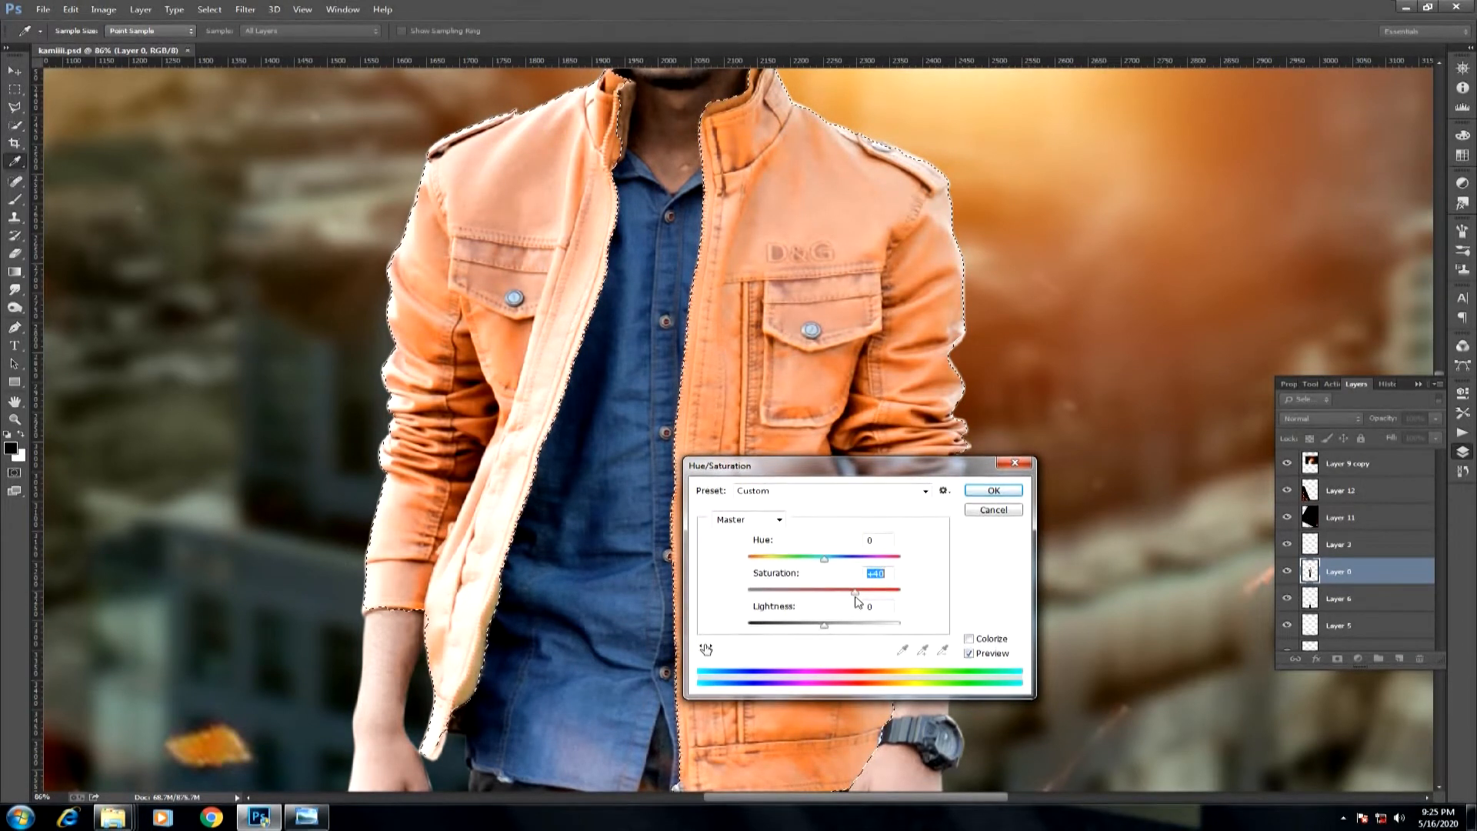
{"action": "key", "text": "Return"}
{"action": "key", "text": "w"}
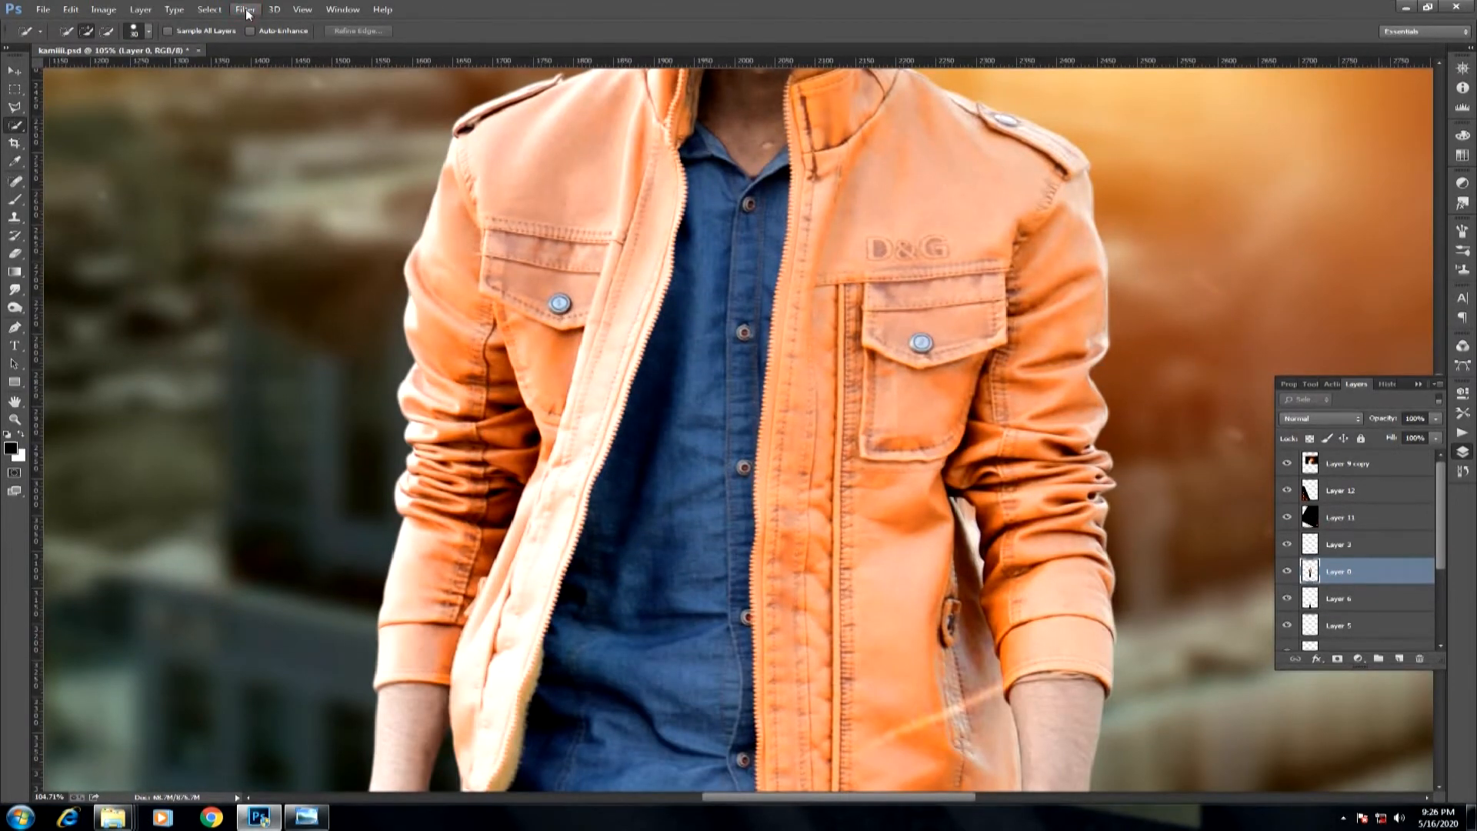
Deepen the man's blue shirt in Camera Raw by strengthening the Blues saturation and setting Blues luminance to -17.
{"action": "left_click", "coordinate": [247, 10]}
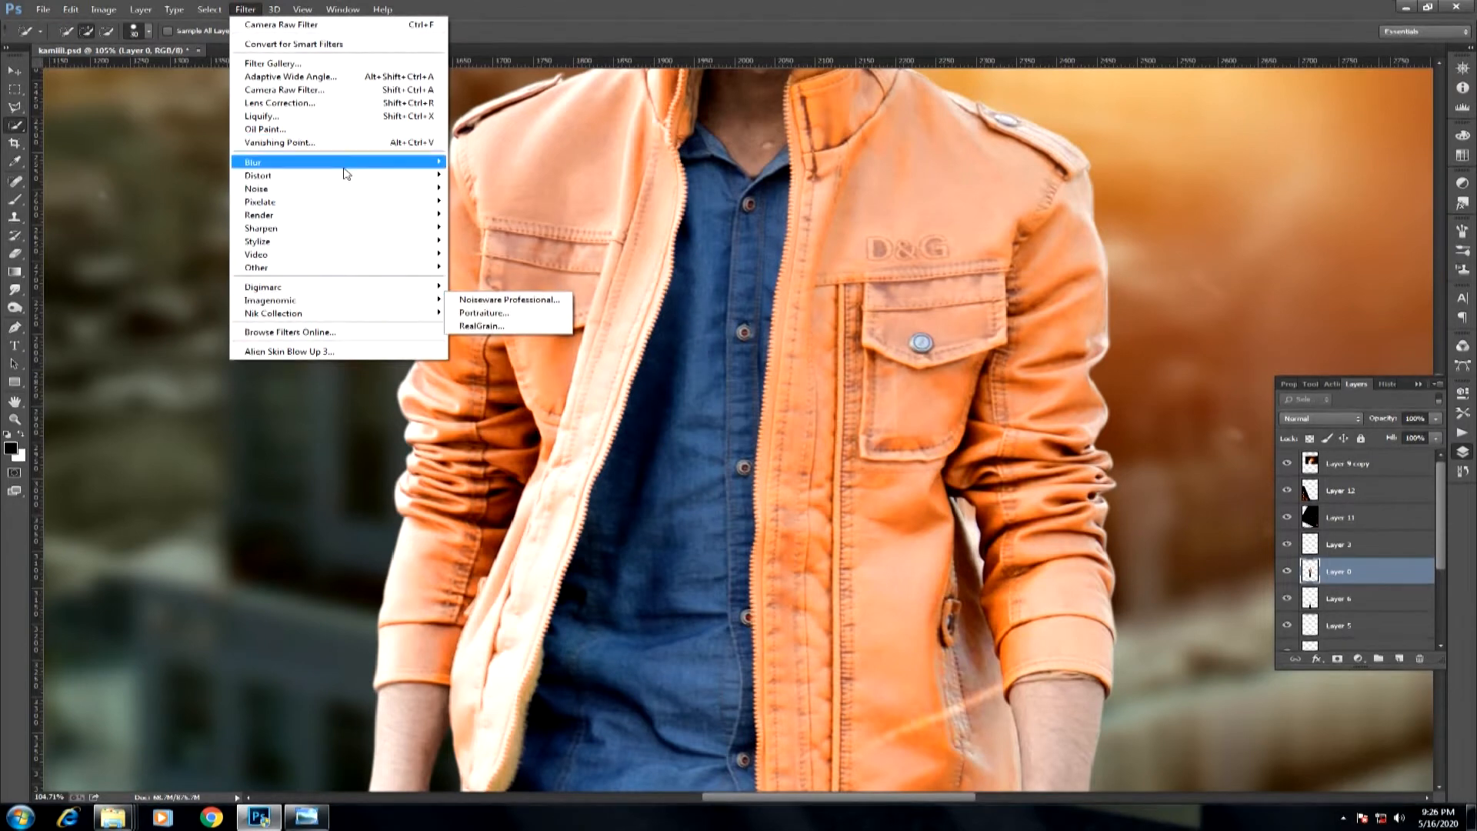
{"action": "left_click", "coordinate": [359, 92]}
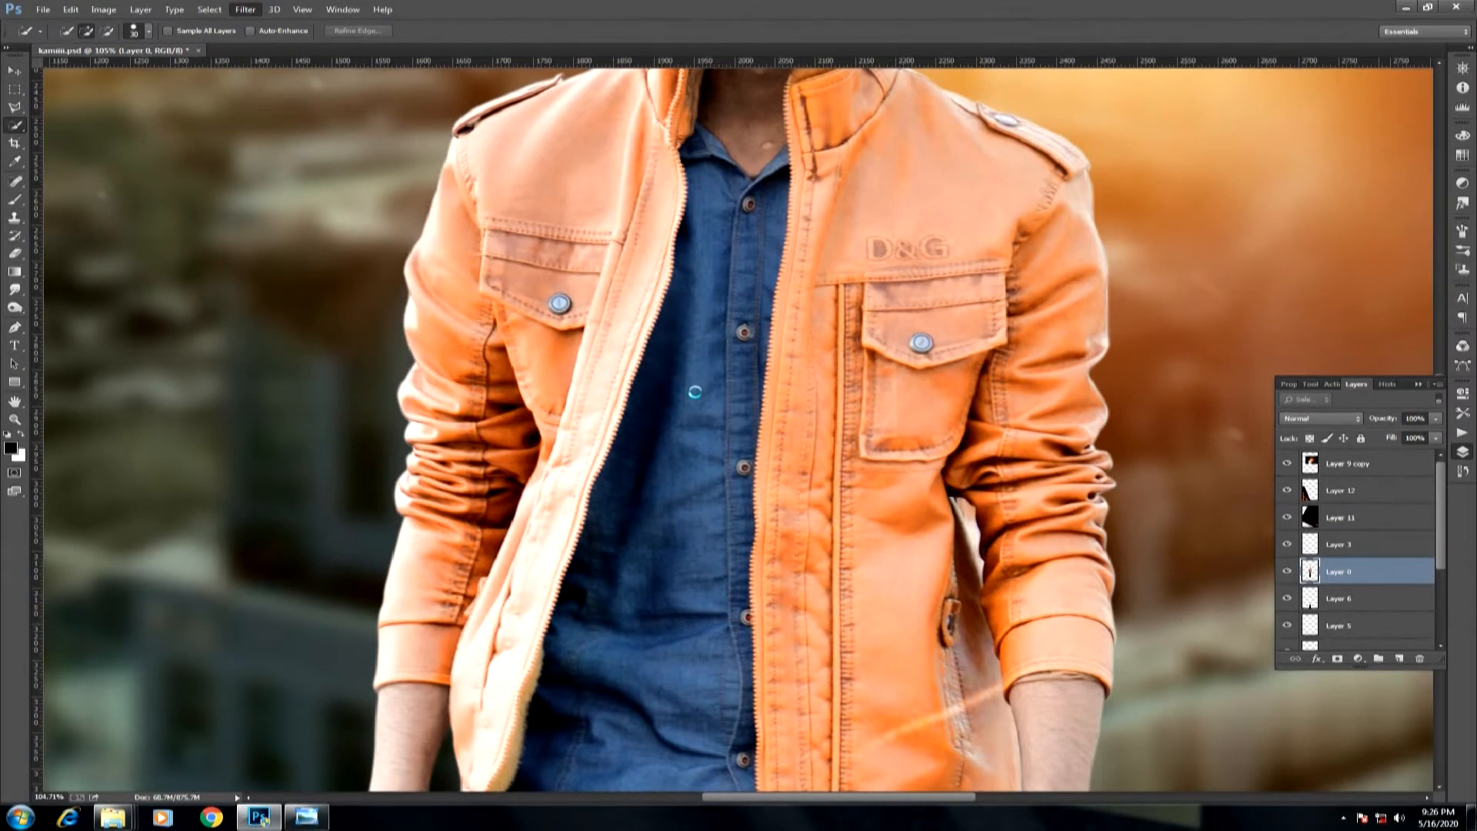
{"action": "left_click", "coordinate": [637, 328]}
{"action": "left_click", "coordinate": [638, 326]}
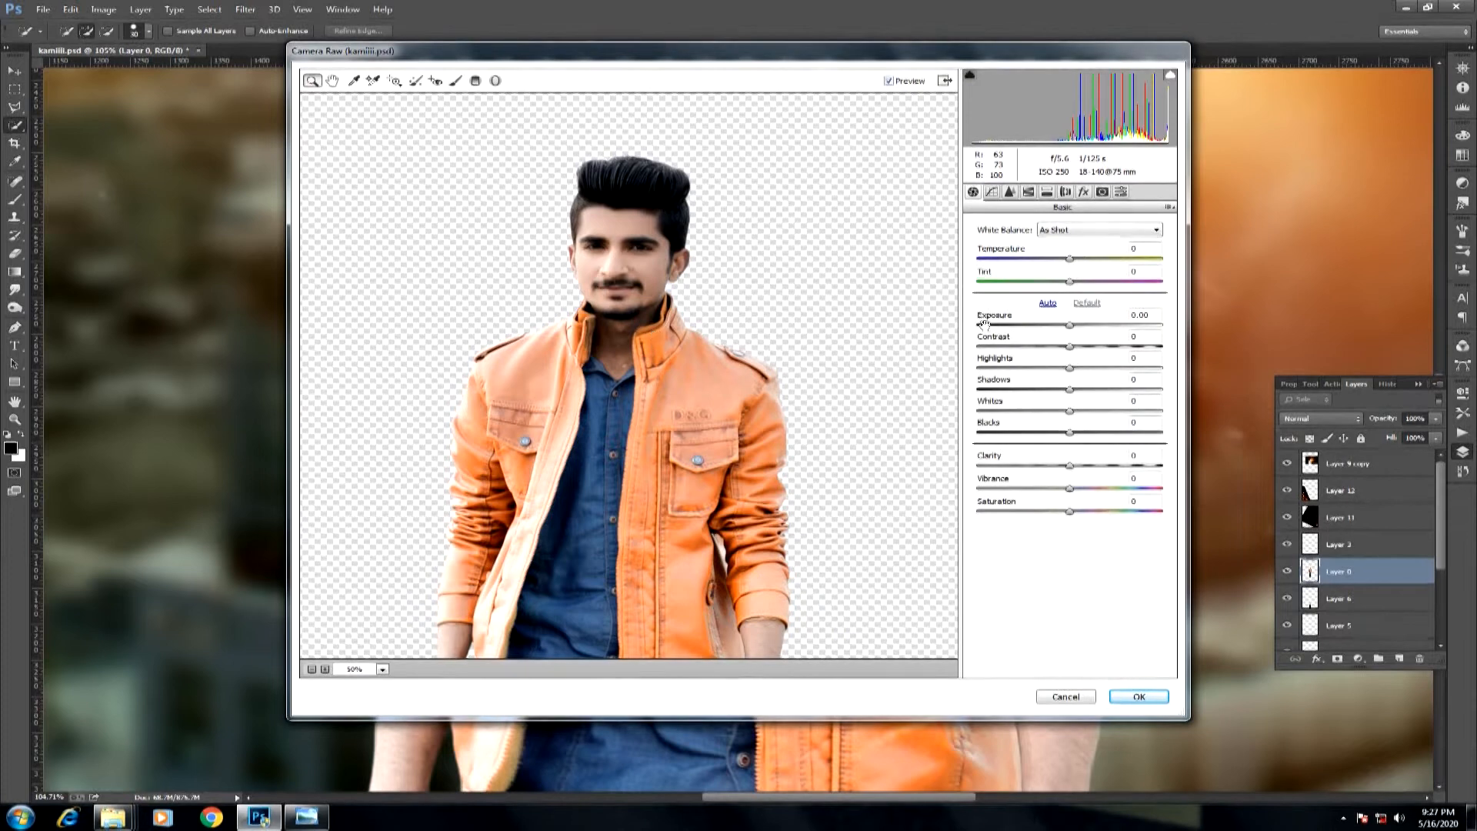
{"action": "left_click", "coordinate": [1028, 191]}
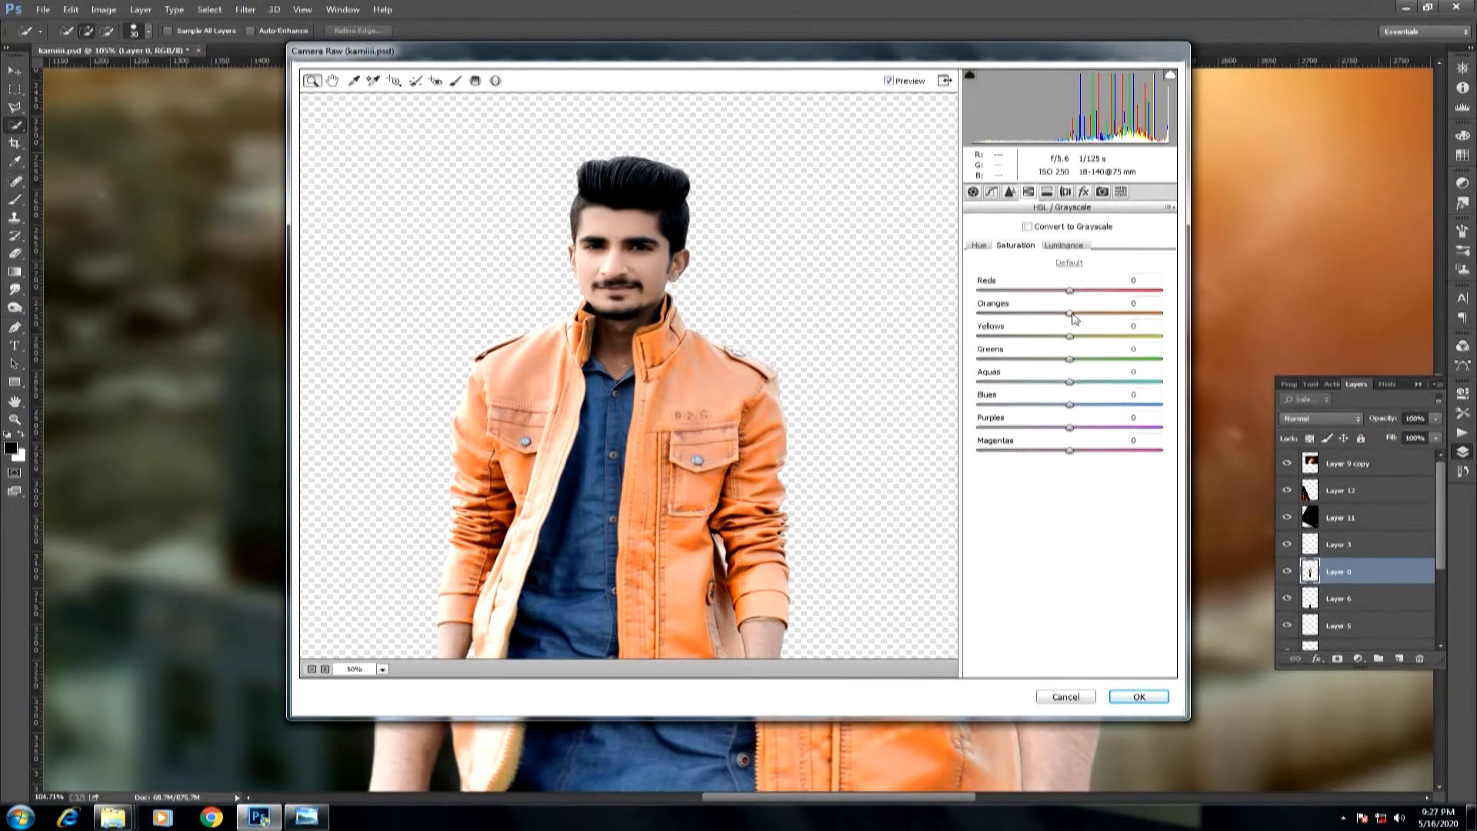
{"action": "mouse_move", "coordinate": [1070, 406]}
{"action": "left_mouse_down"}
{"action": "mouse_move", "coordinate": [1127, 406]}
{"action": "mouse_move", "coordinate": [1047, 406]}
{"action": "left_mouse_up"}
{"action": "left_click", "coordinate": [1062, 245]}
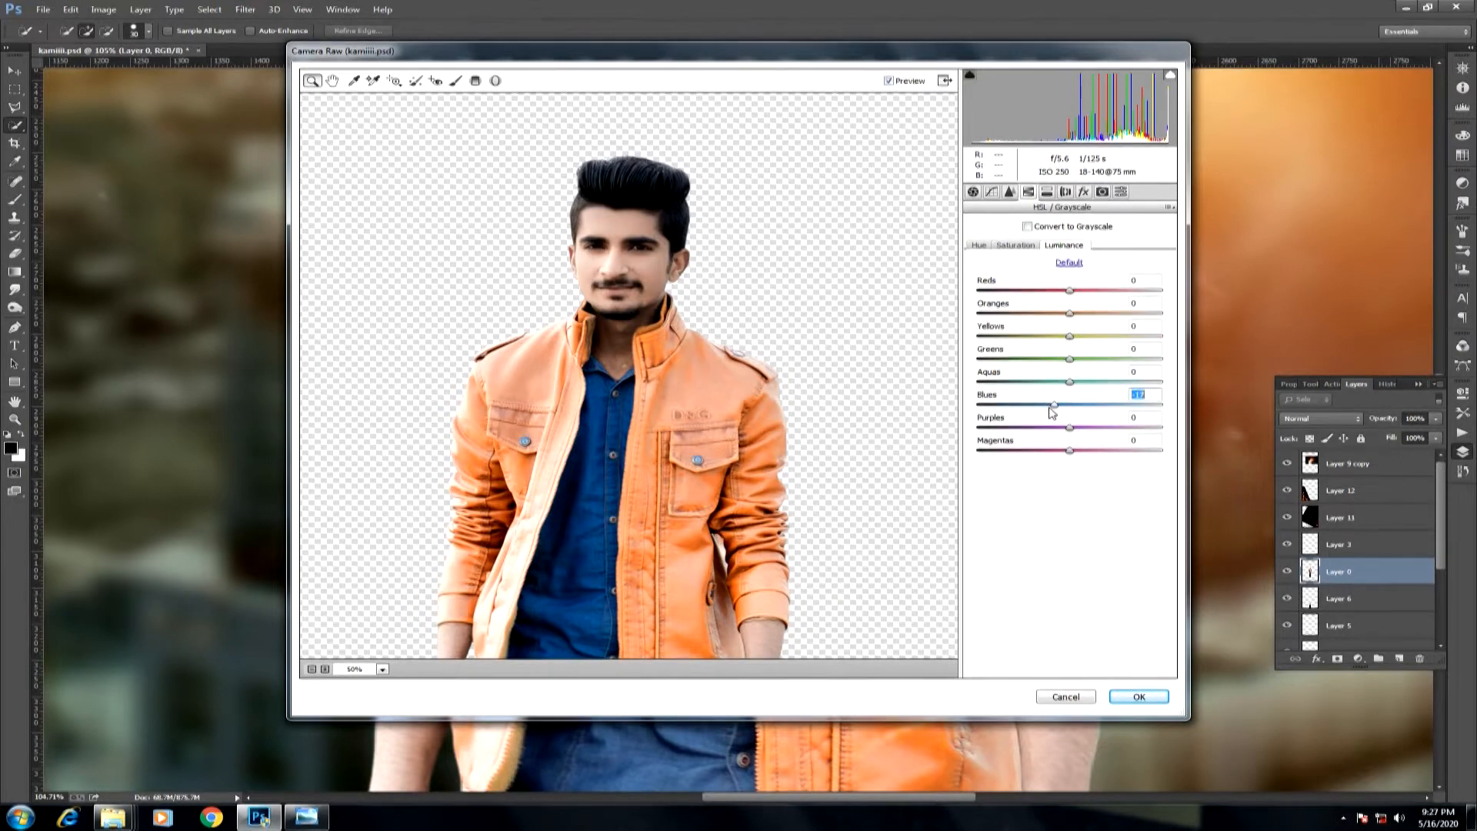
{"action": "left_click", "coordinate": [1138, 696]}
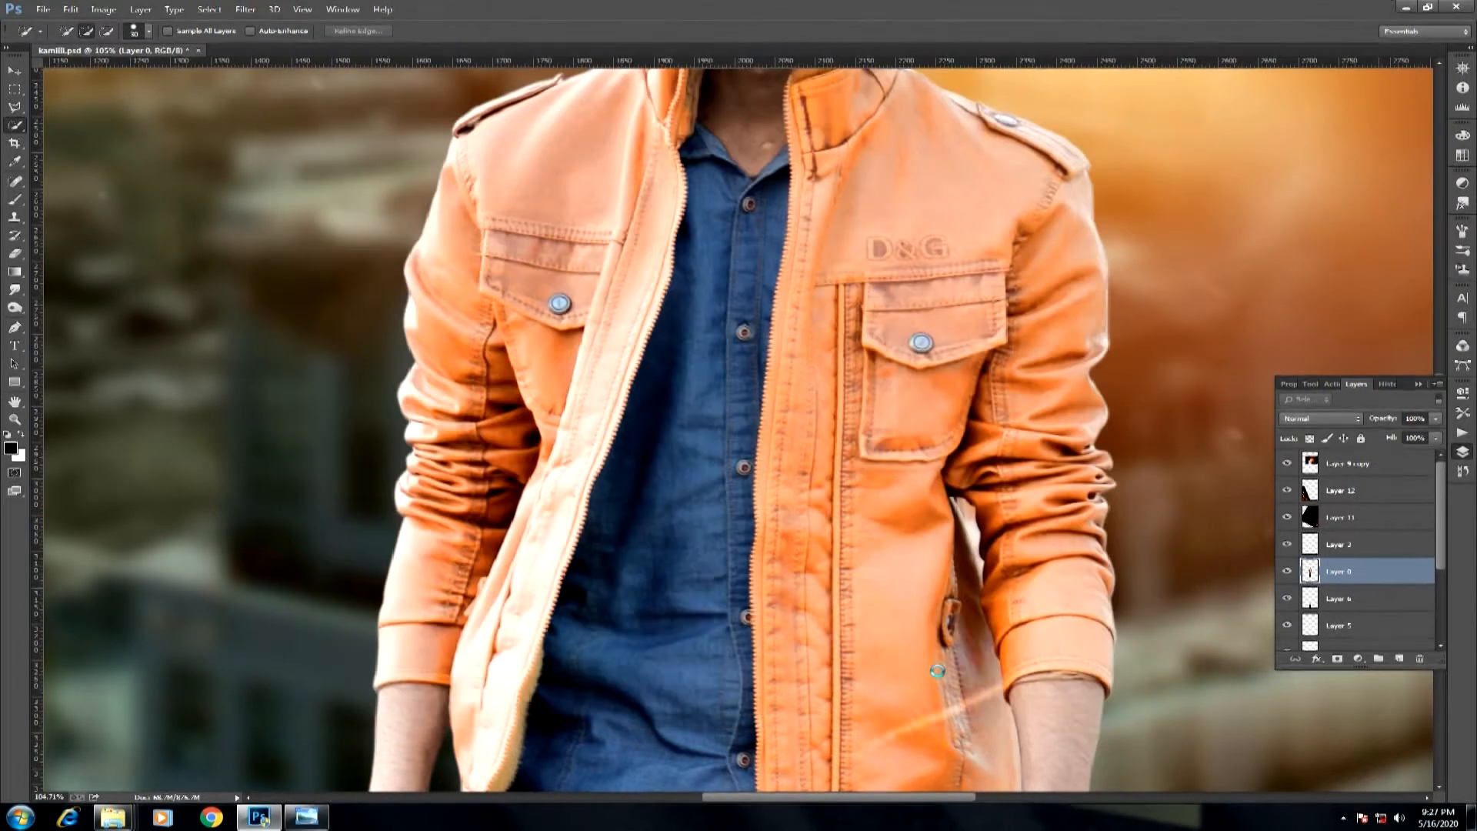
Invert the selection around the man, feather it, delete the fringe outside his outline, and deselect.
{"action": "key", "text": "ctrl+0"}
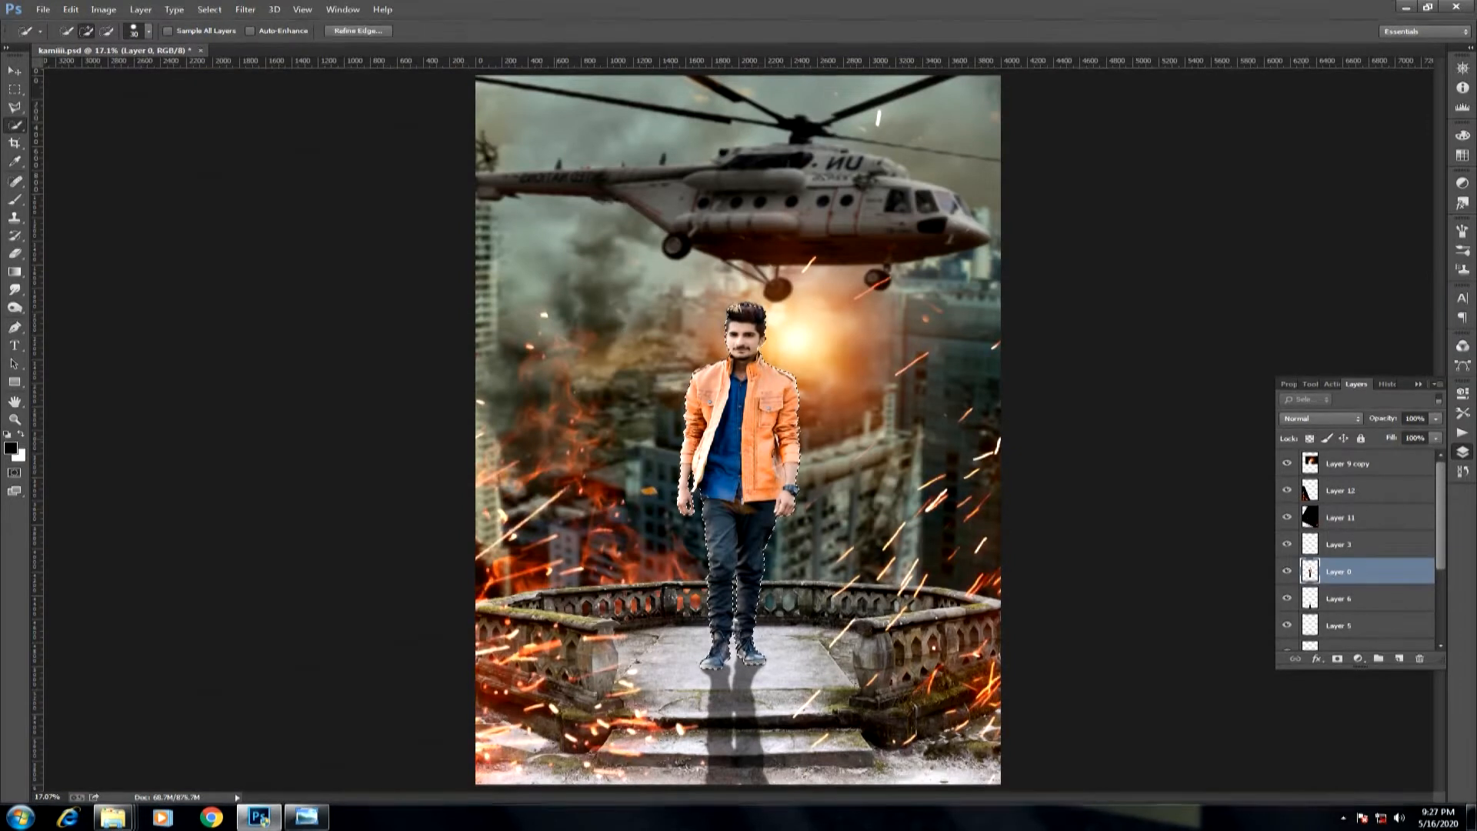
{"action": "key", "text": "ctrl+shift+i"}
{"action": "right_click", "coordinate": [805, 337]}
{"action": "left_click", "coordinate": [833, 381]}
{"action": "left_click", "coordinate": [807, 277]}
{"action": "key", "text": "Delete"}
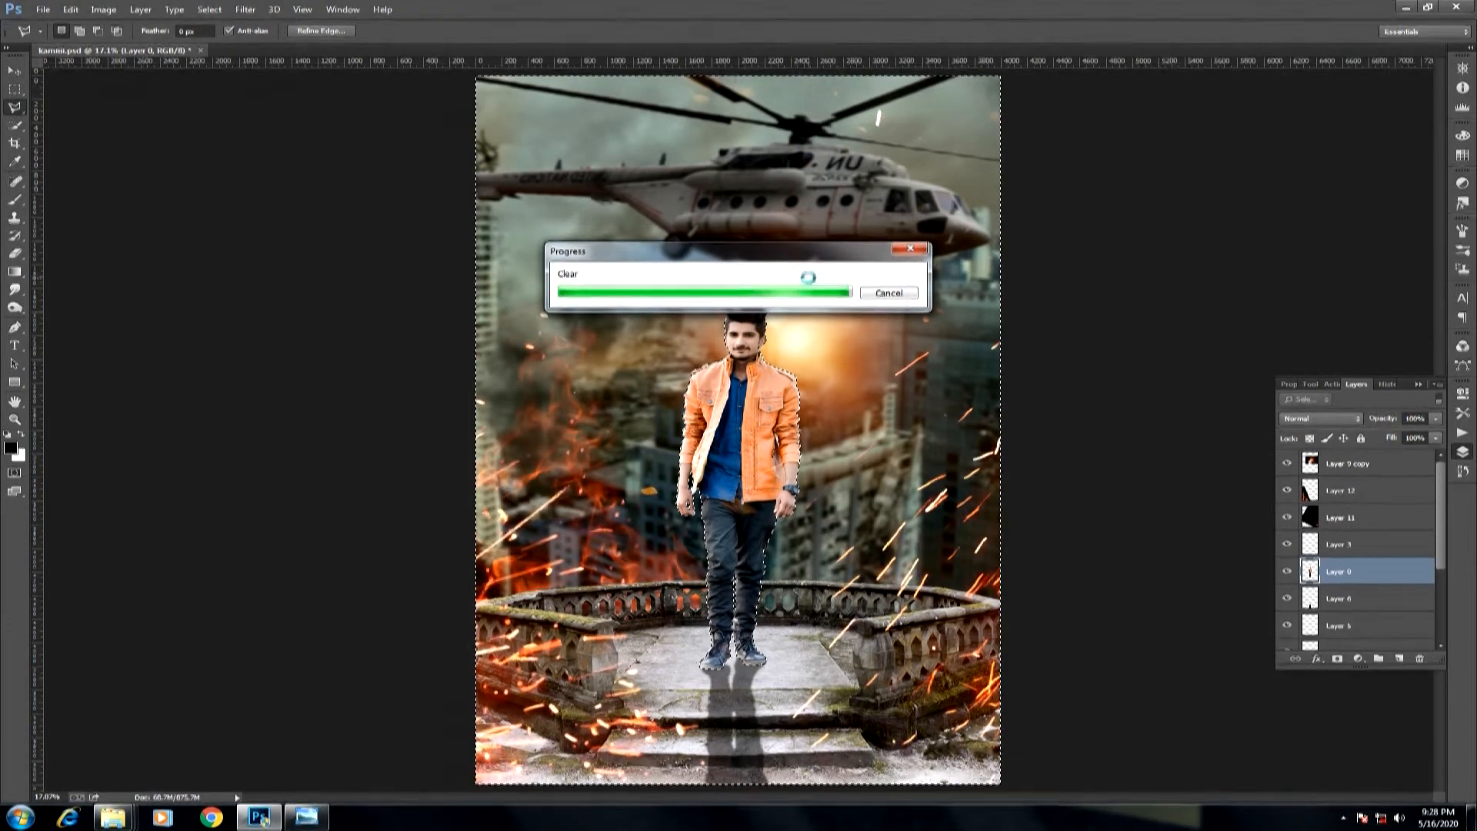
{"action": "key", "text": "ctrl+d"}
{"action": "left_click_drag", "start_coordinate": [703, 287], "coordinate": [818, 419]}
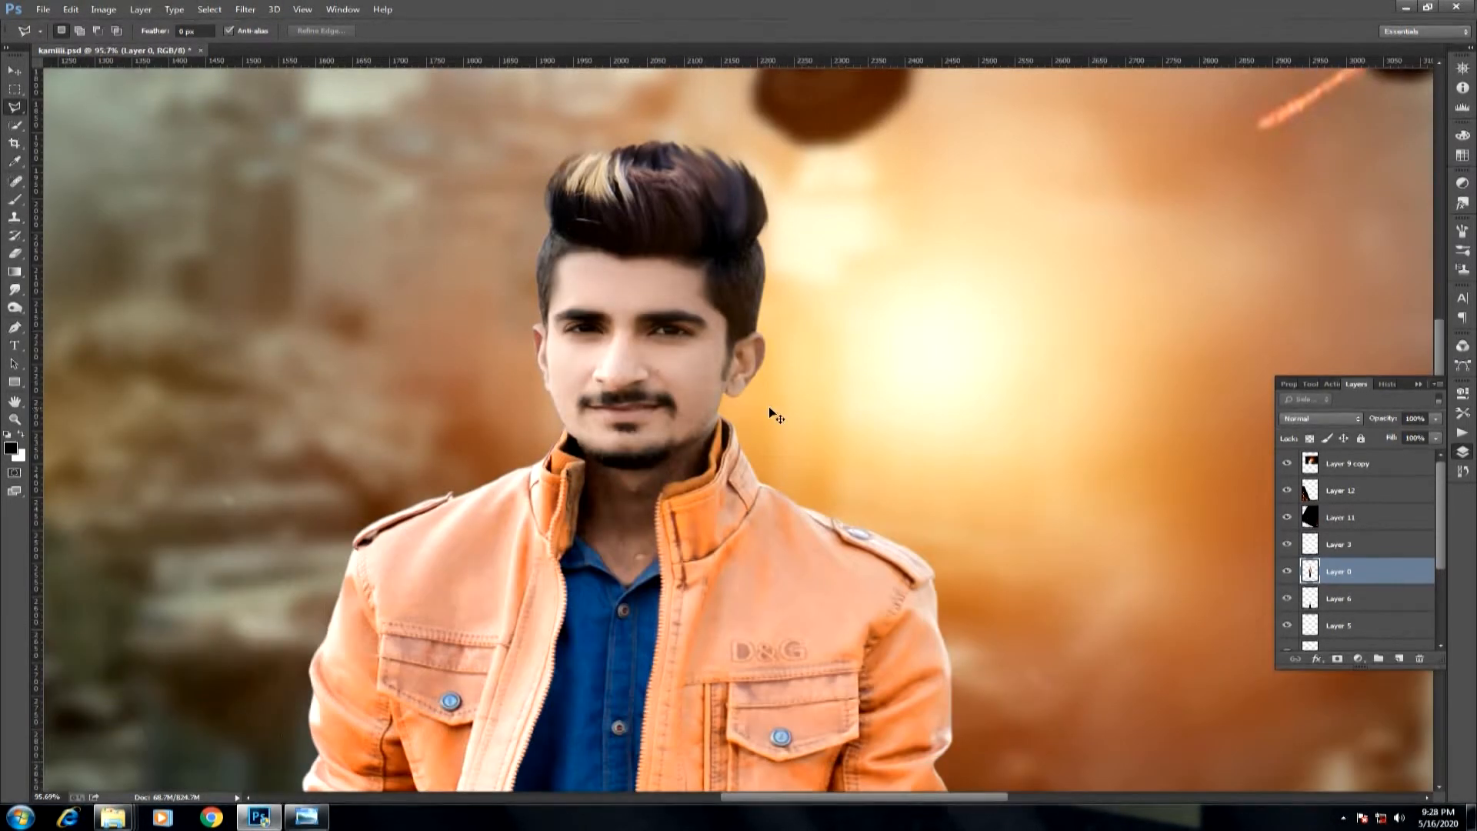
{"action": "key", "text": "ctrl+0"}
Apply Camera Raw to the ruined city layer with Contrast at about +39 and the Tint shifted toward green.
{"action": "key", "text": "v"}
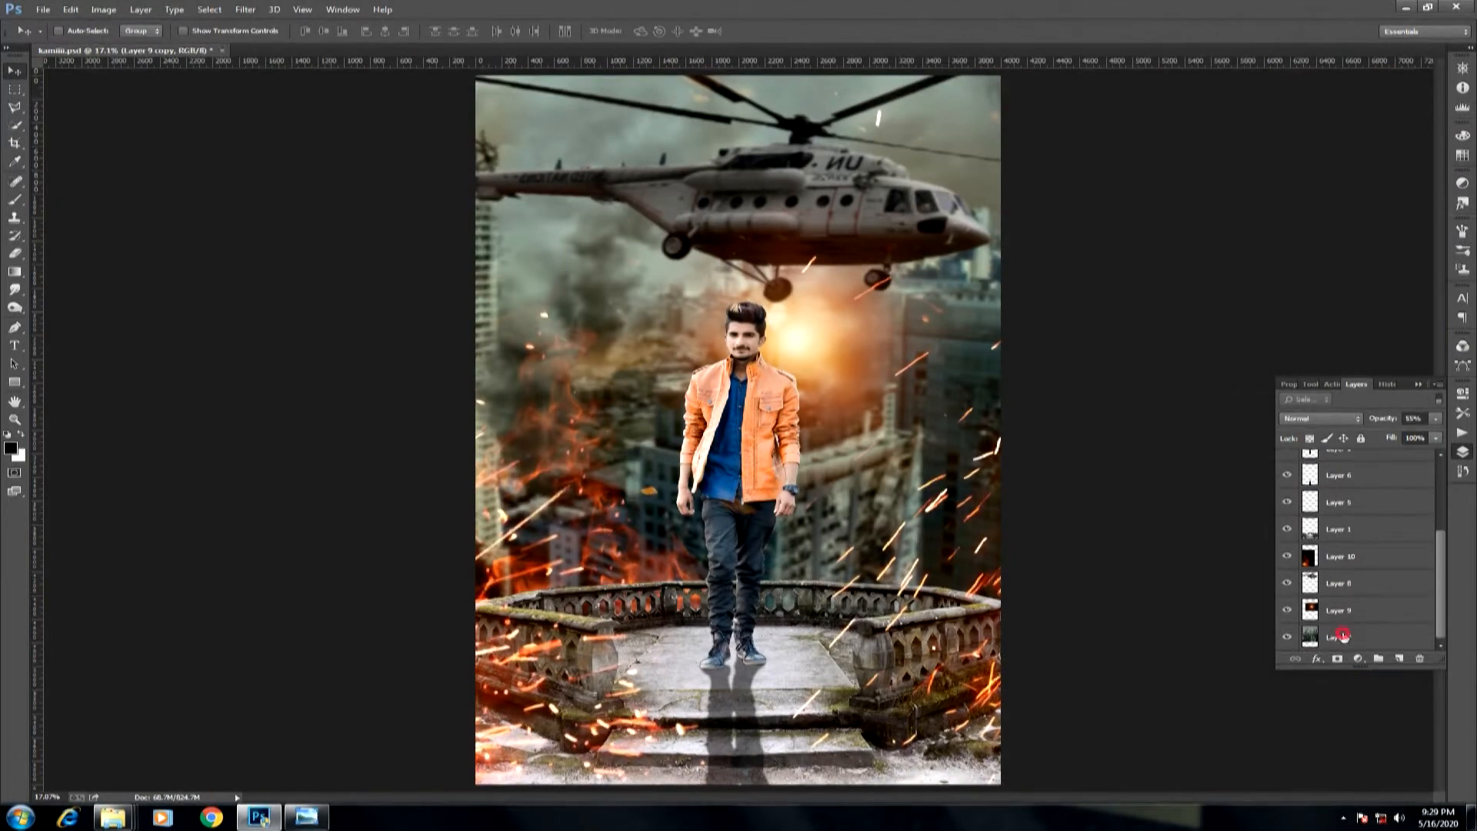
{"action": "left_click", "coordinate": [244, 10]}
{"action": "left_click", "coordinate": [323, 88]}
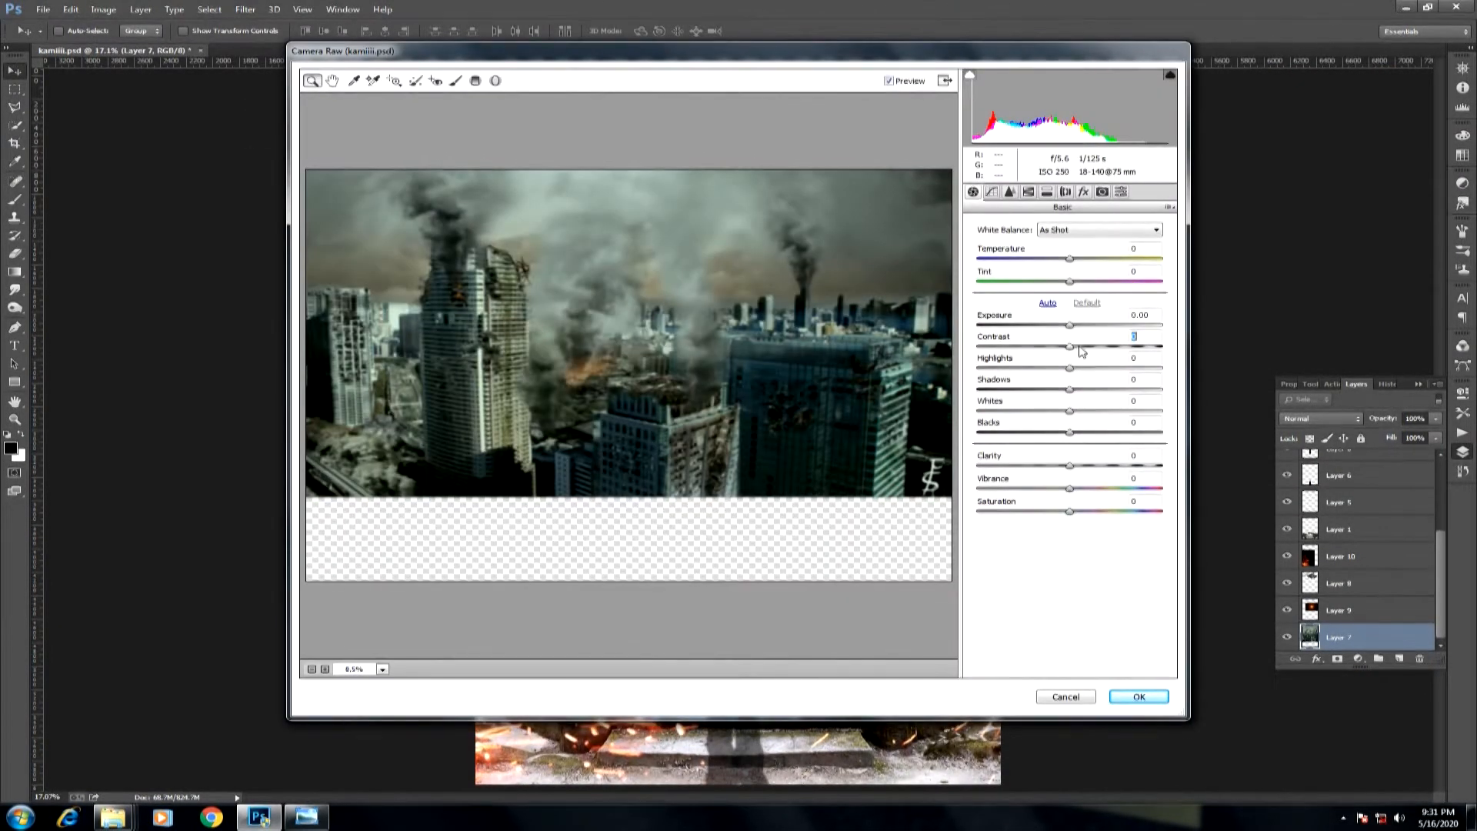
{"action": "left_click_drag", "start_coordinate": [1075, 350], "coordinate": [1122, 352]}
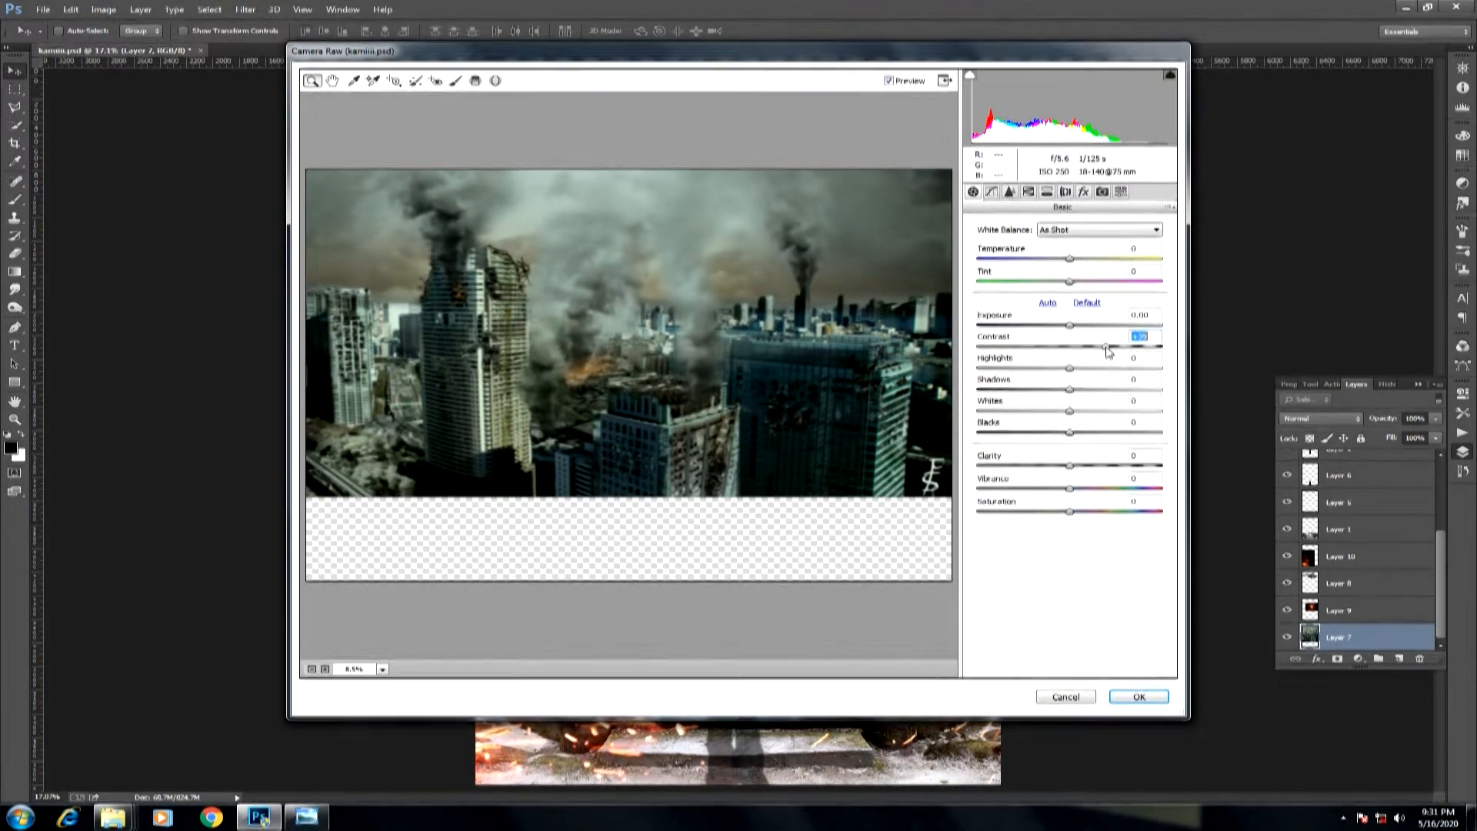
{"action": "left_click_drag", "start_coordinate": [1069, 281], "coordinate": [1053, 285]}
{"action": "left_click", "coordinate": [1129, 696]}
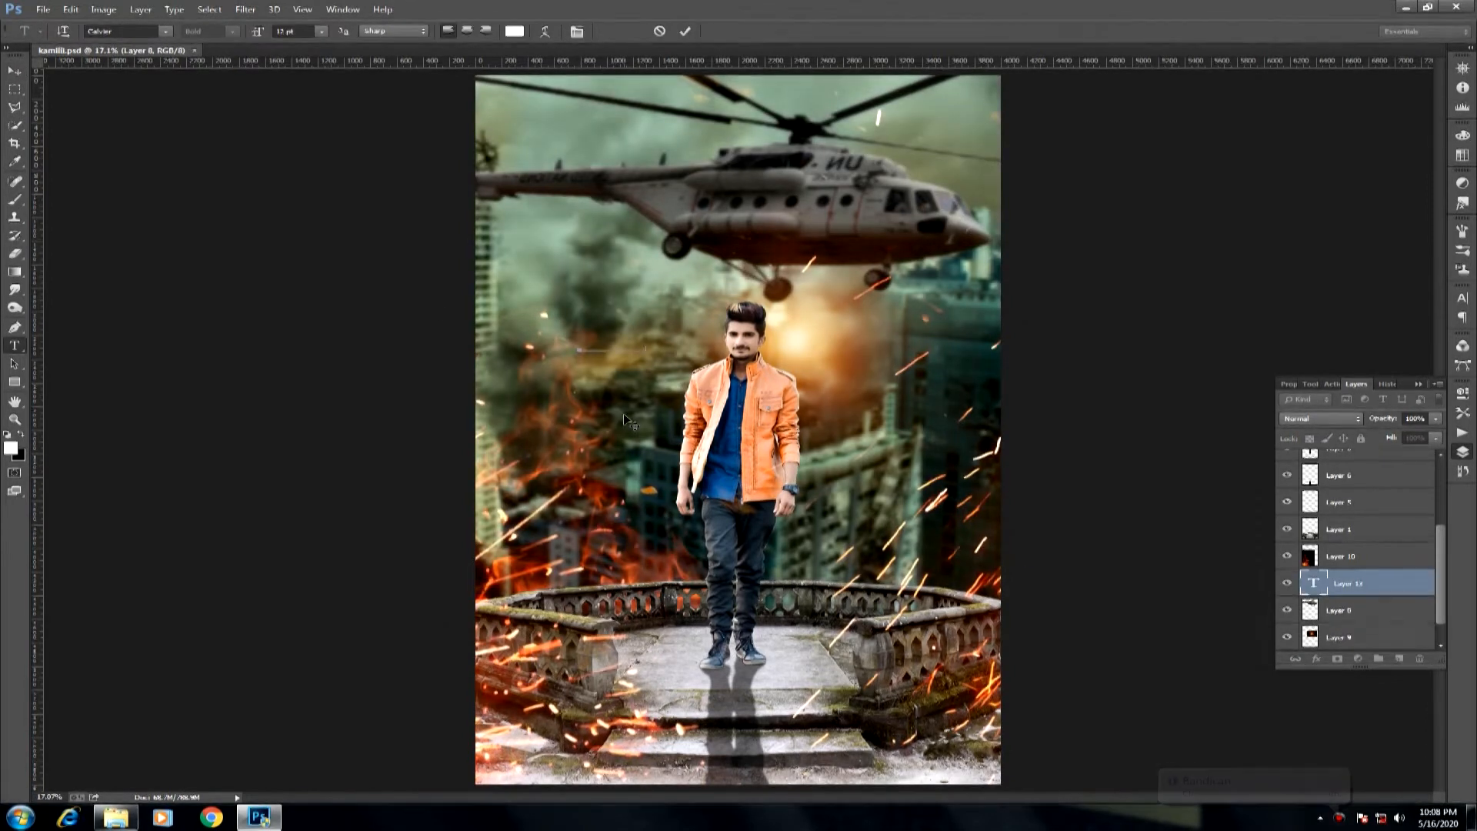
Move the new text layer up to the top of the layer stack.
{"action": "left_click_drag", "start_coordinate": [1441, 548], "coordinate": [1442, 495]}
{"action": "left_click_drag", "start_coordinate": [1389, 569], "coordinate": [1370, 457]}
{"action": "left_click_drag", "start_coordinate": [1366, 473], "coordinate": [1360, 452]}
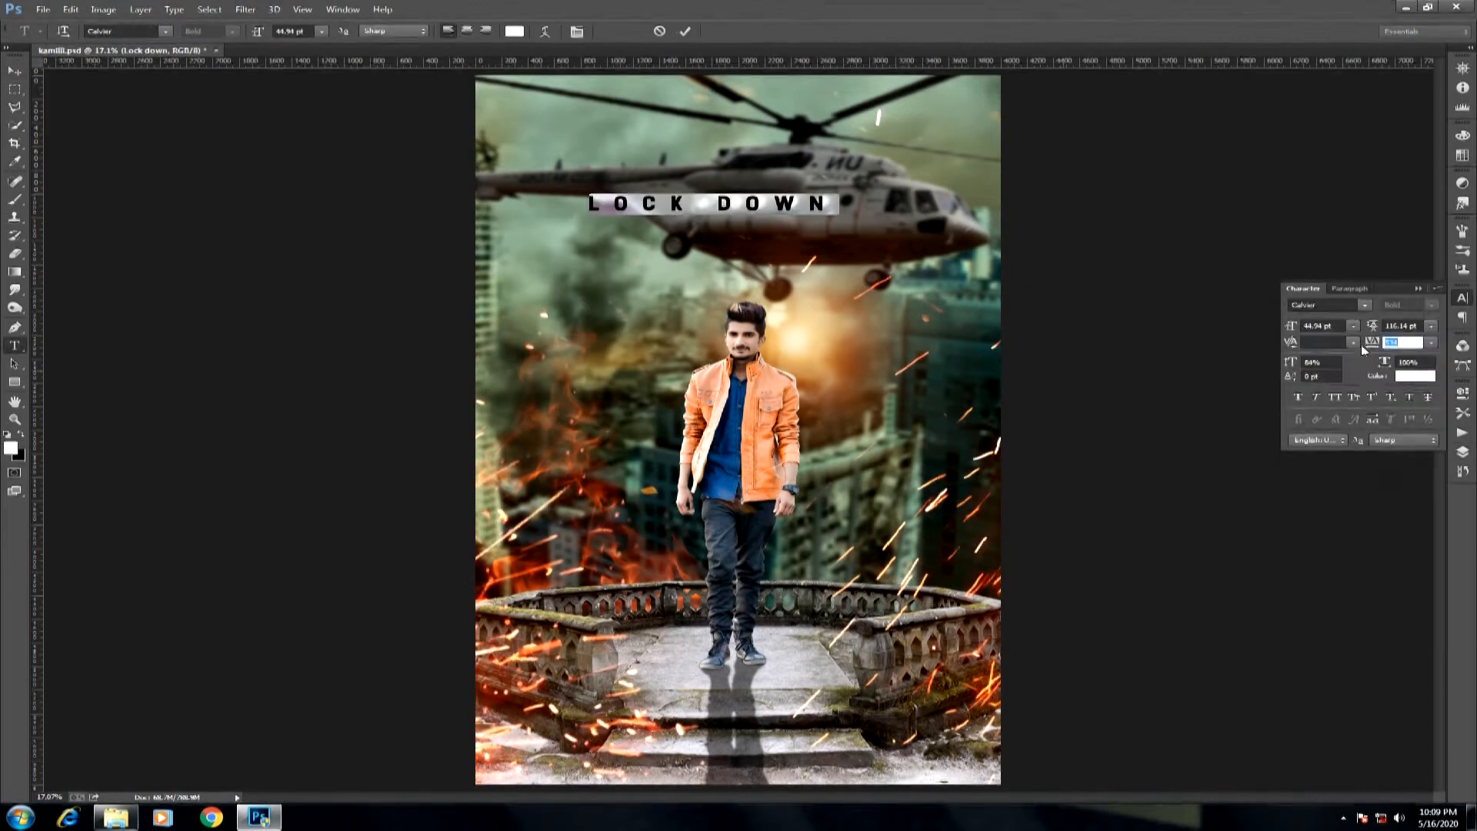
Set the title as the single word Lockdown in the Insomnia font and enlarge it to about 97 pt.
{"action": "left_click", "coordinate": [164, 31]}
{"action": "left_click", "coordinate": [214, 134]}
{"action": "left_click", "coordinate": [666, 200]}
{"action": "left_click", "coordinate": [14, 71]}
{"action": "key", "text": "ctrl+t"}
{"action": "left_click_drag", "start_coordinate": [667, 200], "coordinate": [886, 210]}
{"action": "left_click_drag", "start_coordinate": [769, 187], "coordinate": [778, 171]}
{"action": "left_click_drag", "start_coordinate": [923, 234], "coordinate": [900, 201]}
{"action": "key", "text": "Return"}
Centre the Lockdown title horizontally on the canvas and move it up over the helicopter.
{"action": "key", "text": "ctrl+a"}
{"action": "left_click", "coordinate": [322, 33]}
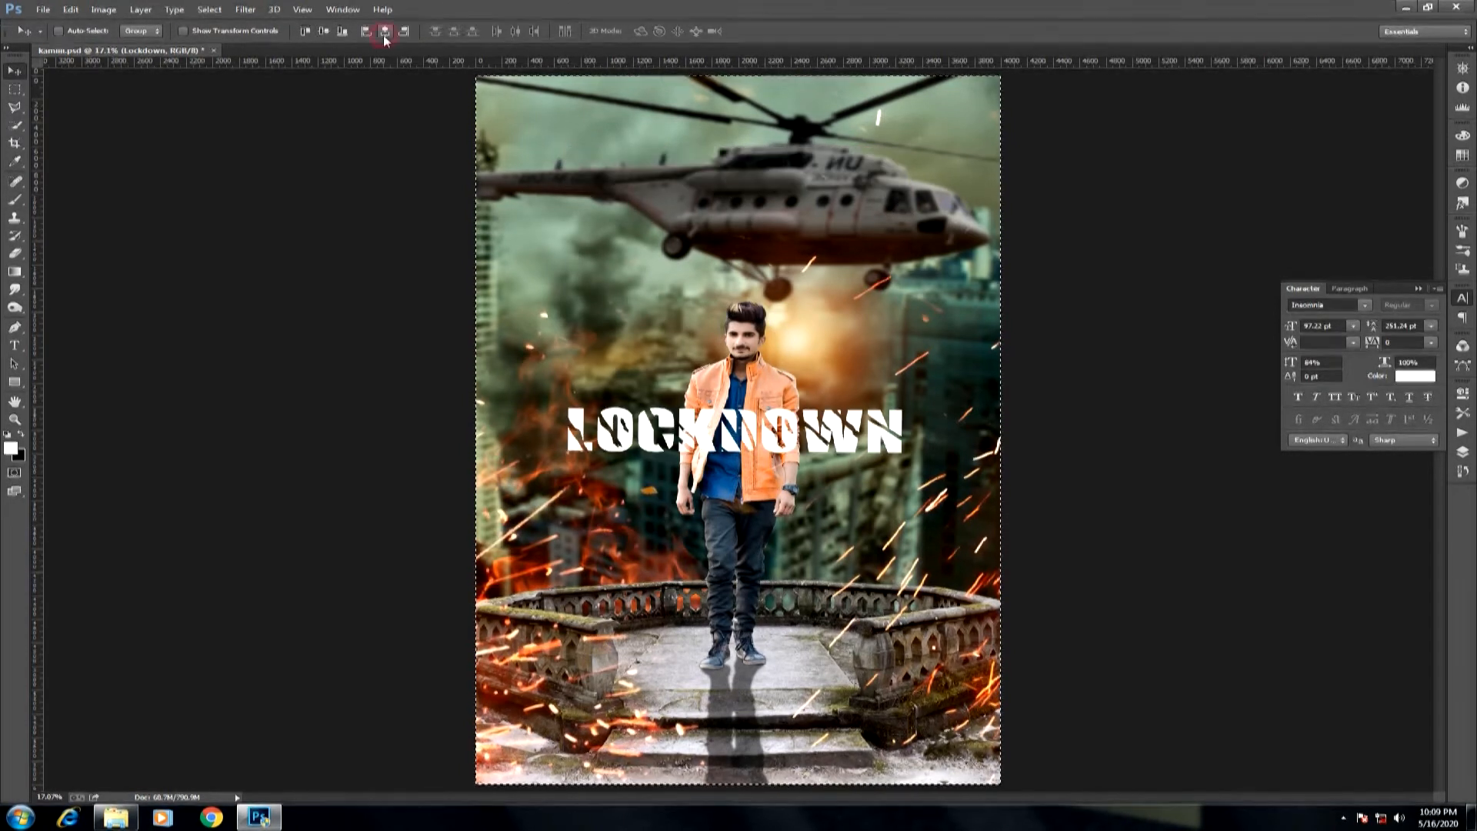
{"action": "key", "text": "ctrl+d"}
{"action": "left_click_drag", "start_coordinate": [736, 435], "coordinate": [738, 188]}
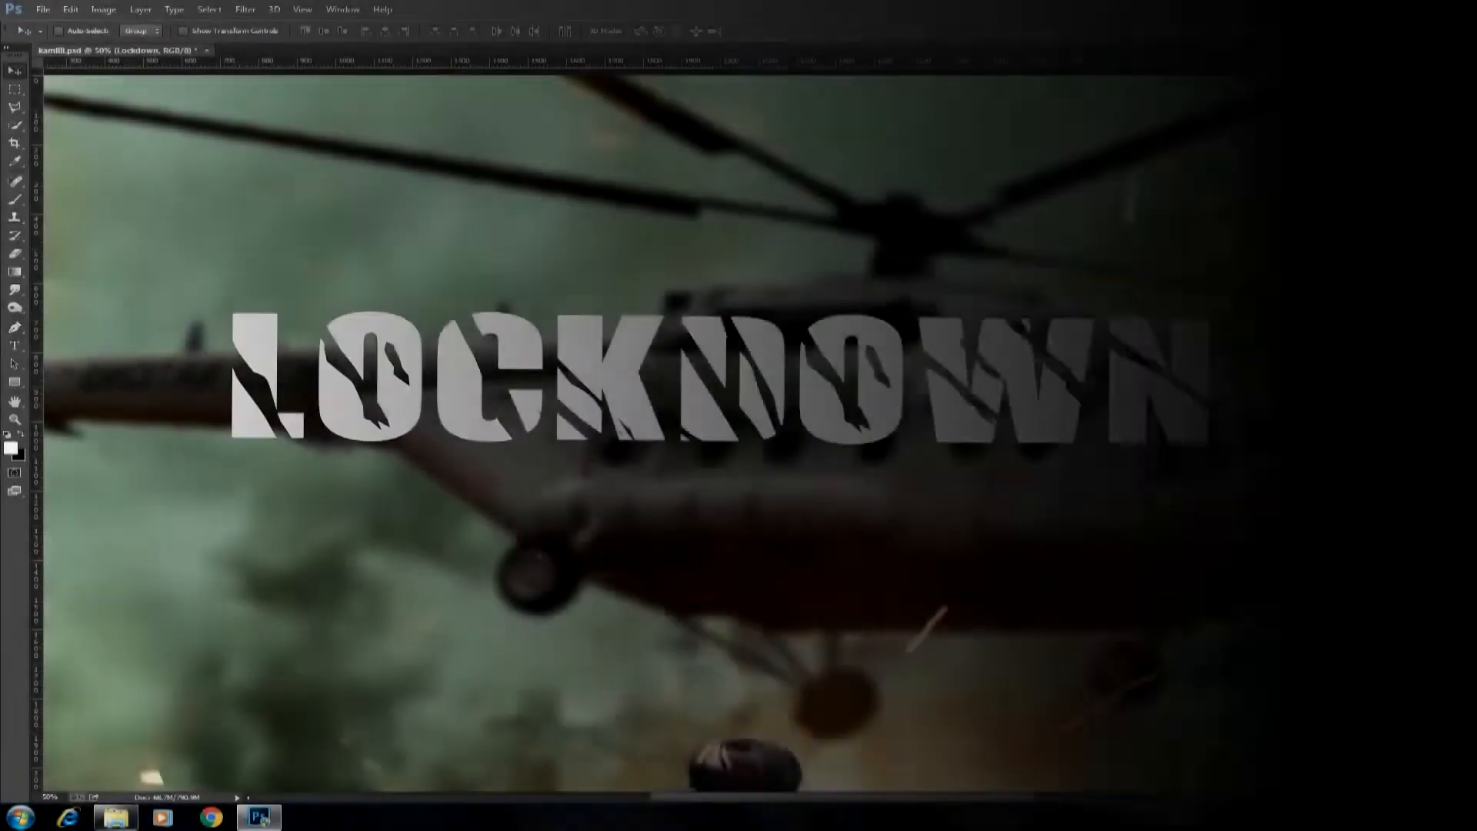
Duplicate the Lockdown text layer and give the copy an orange Color Overlay (#ff8a00).
{"action": "right_click", "coordinate": [1376, 463]}
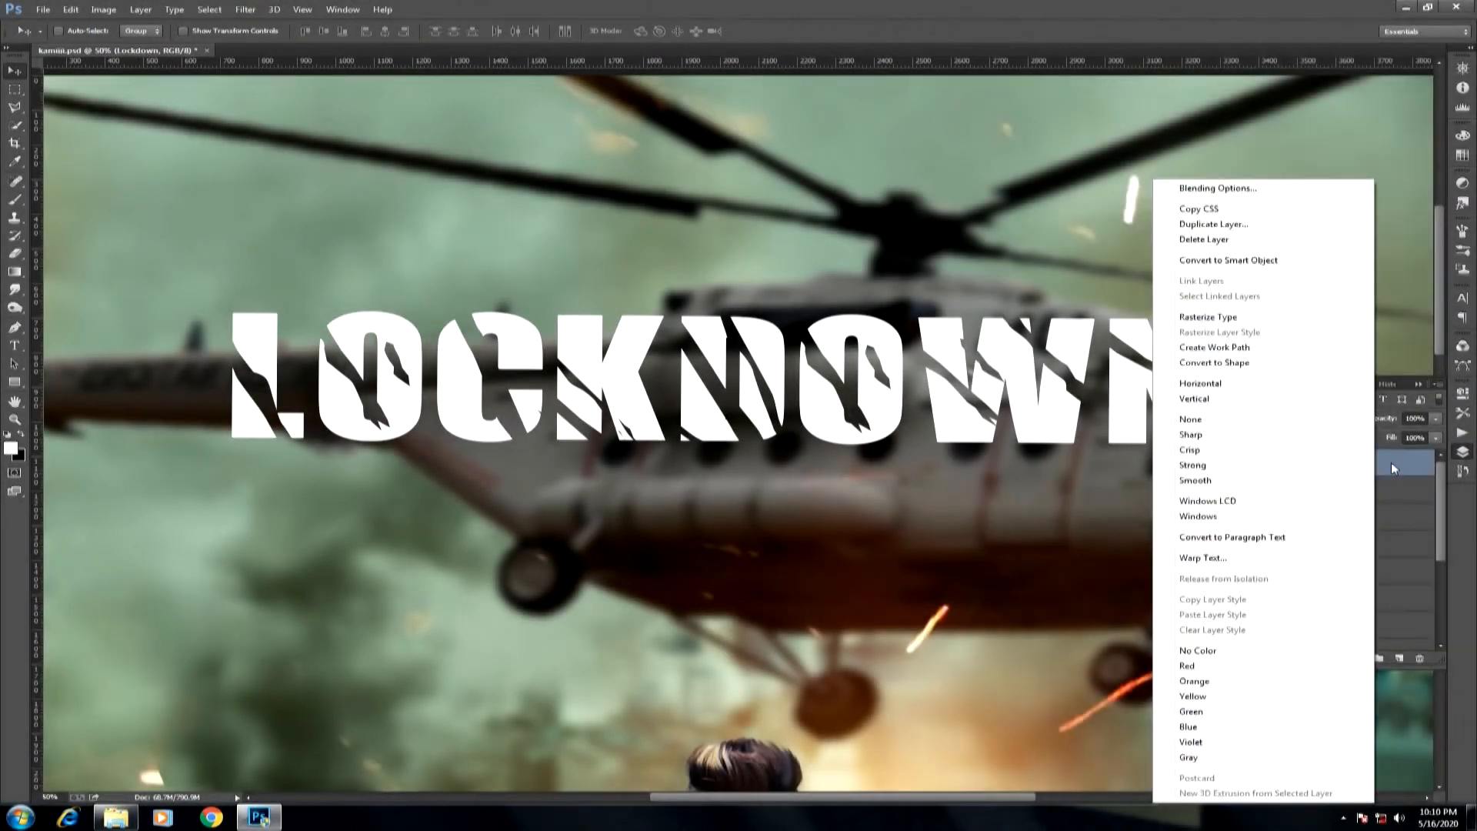
{"action": "left_click", "coordinate": [1391, 464]}
{"action": "key", "text": "ctrl+j"}
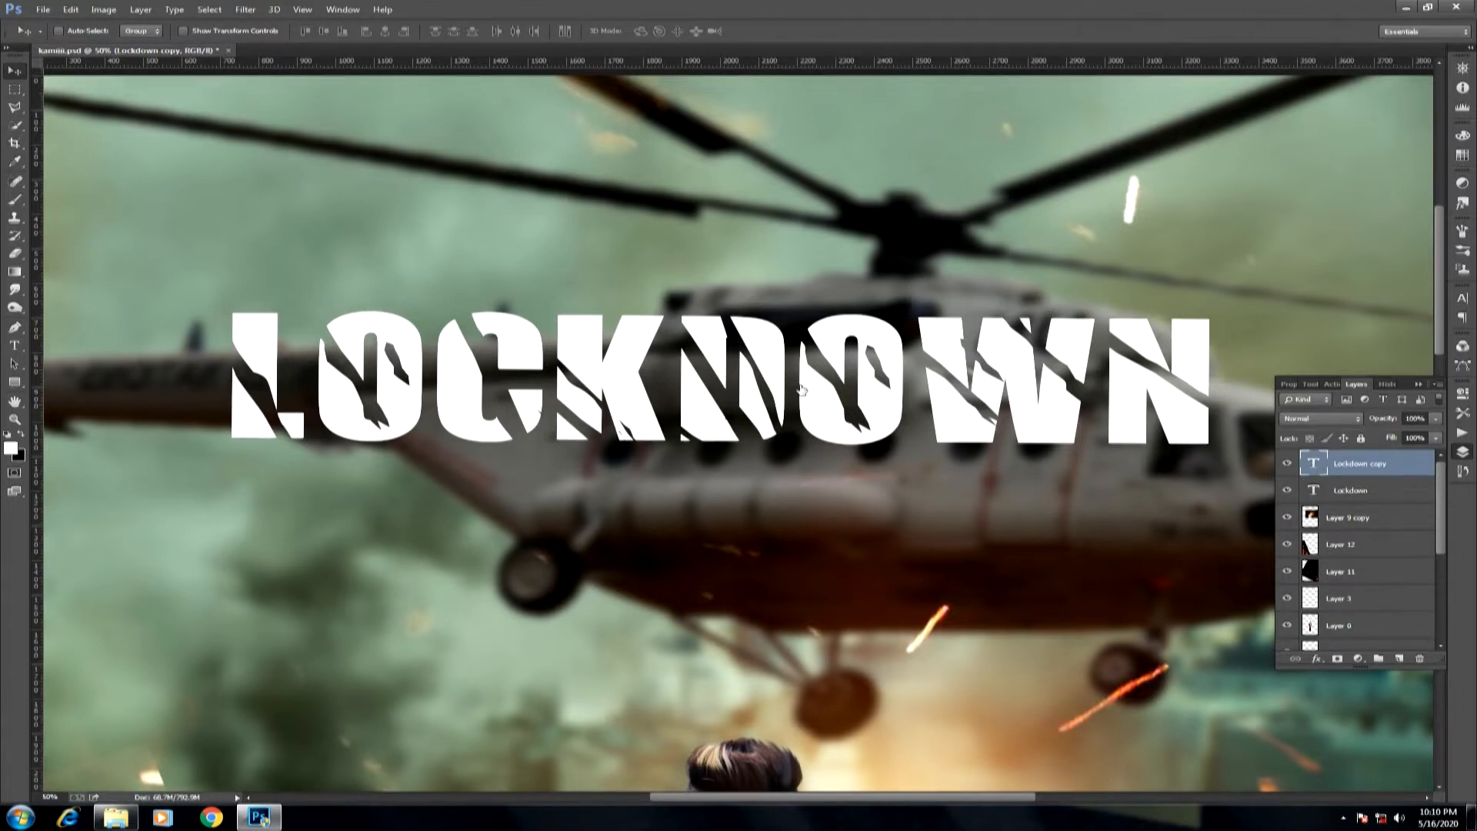
{"action": "left_click", "coordinate": [542, 328]}
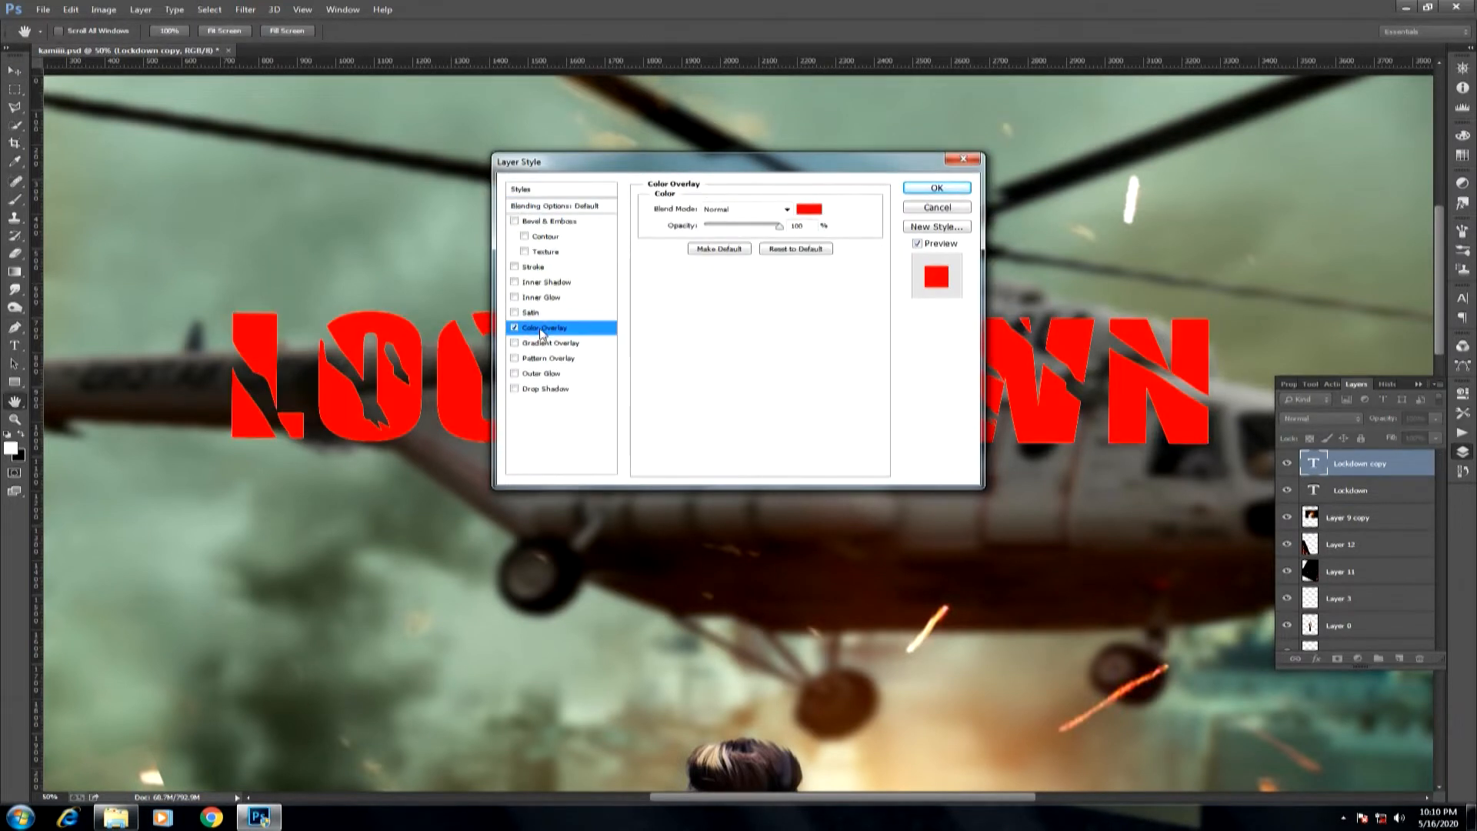
{"action": "left_click", "coordinate": [804, 213]}
{"action": "left_click_drag", "start_coordinate": [755, 392], "coordinate": [756, 385]}
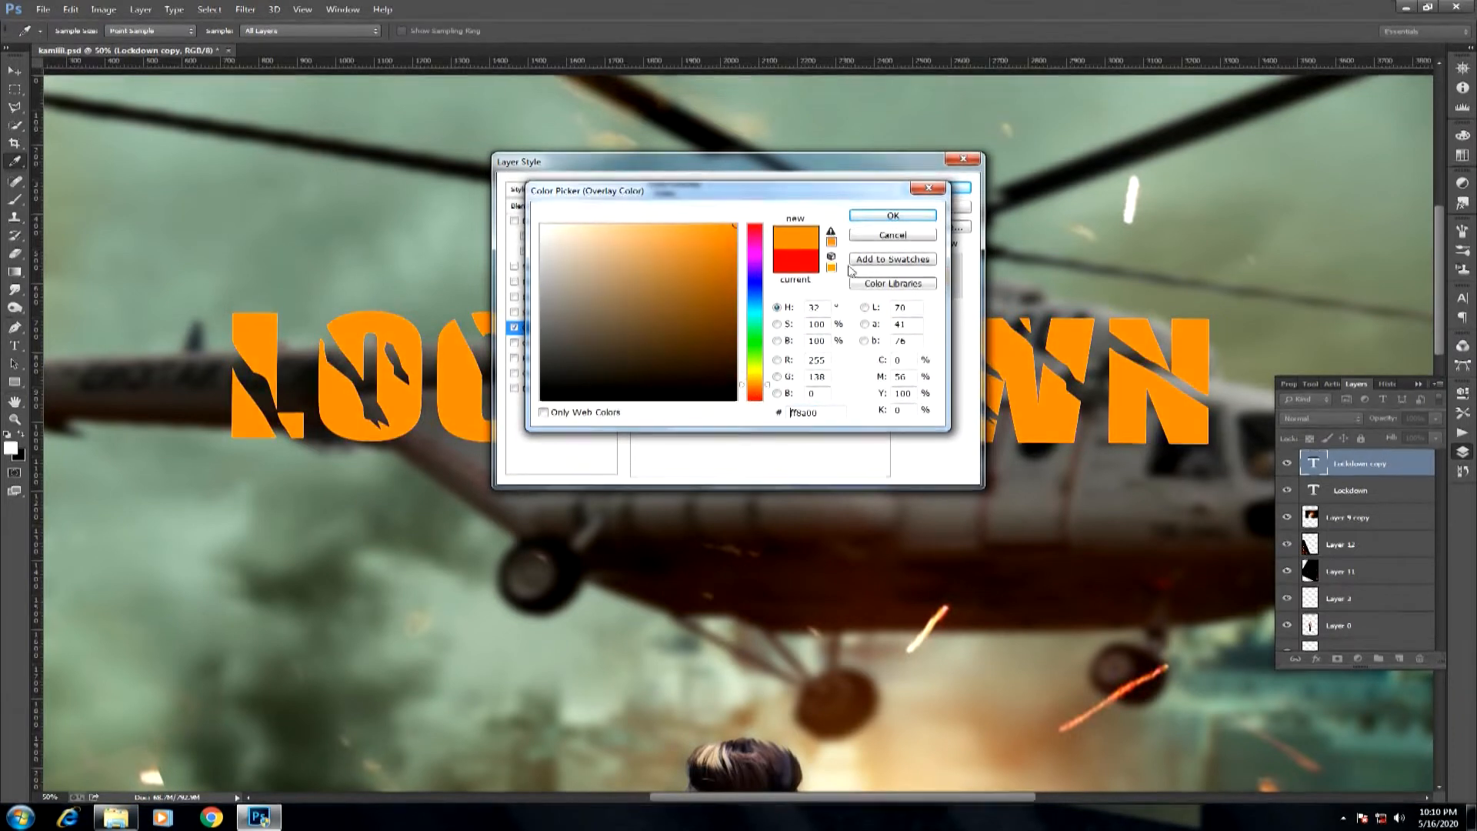
{"action": "key", "text": "Return"}
{"action": "left_click", "coordinate": [937, 189]}
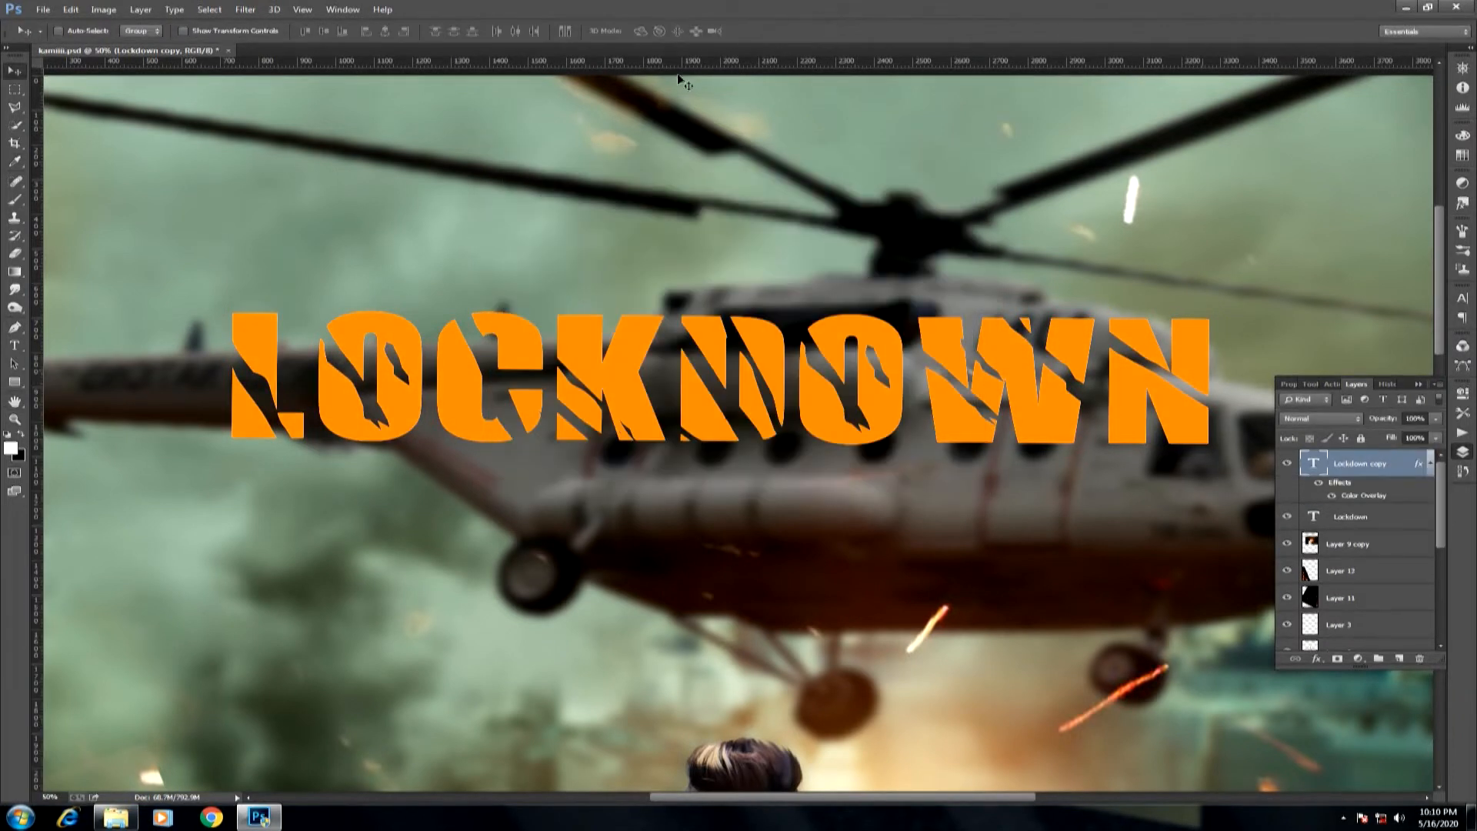
Rasterize the orange Lockdown copy with a 10-pixel Gaussian Blur and place it beneath the white Lockdown text layer.
{"action": "left_click", "coordinate": [246, 10]}
{"action": "mouse_move", "coordinate": [385, 184]}
{"action": "left_click", "coordinate": [467, 264]}
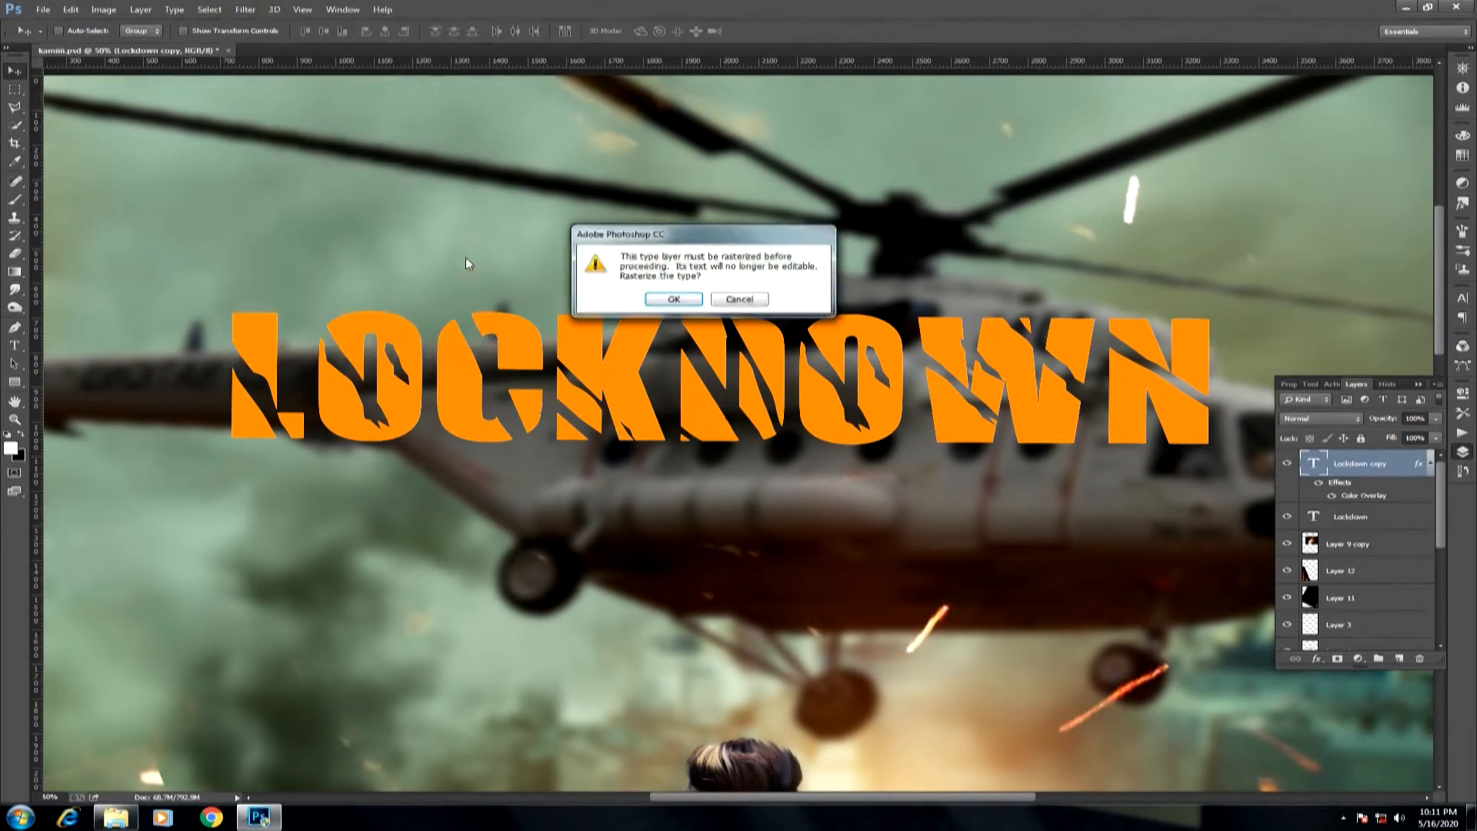
{"action": "left_click", "coordinate": [671, 298]}
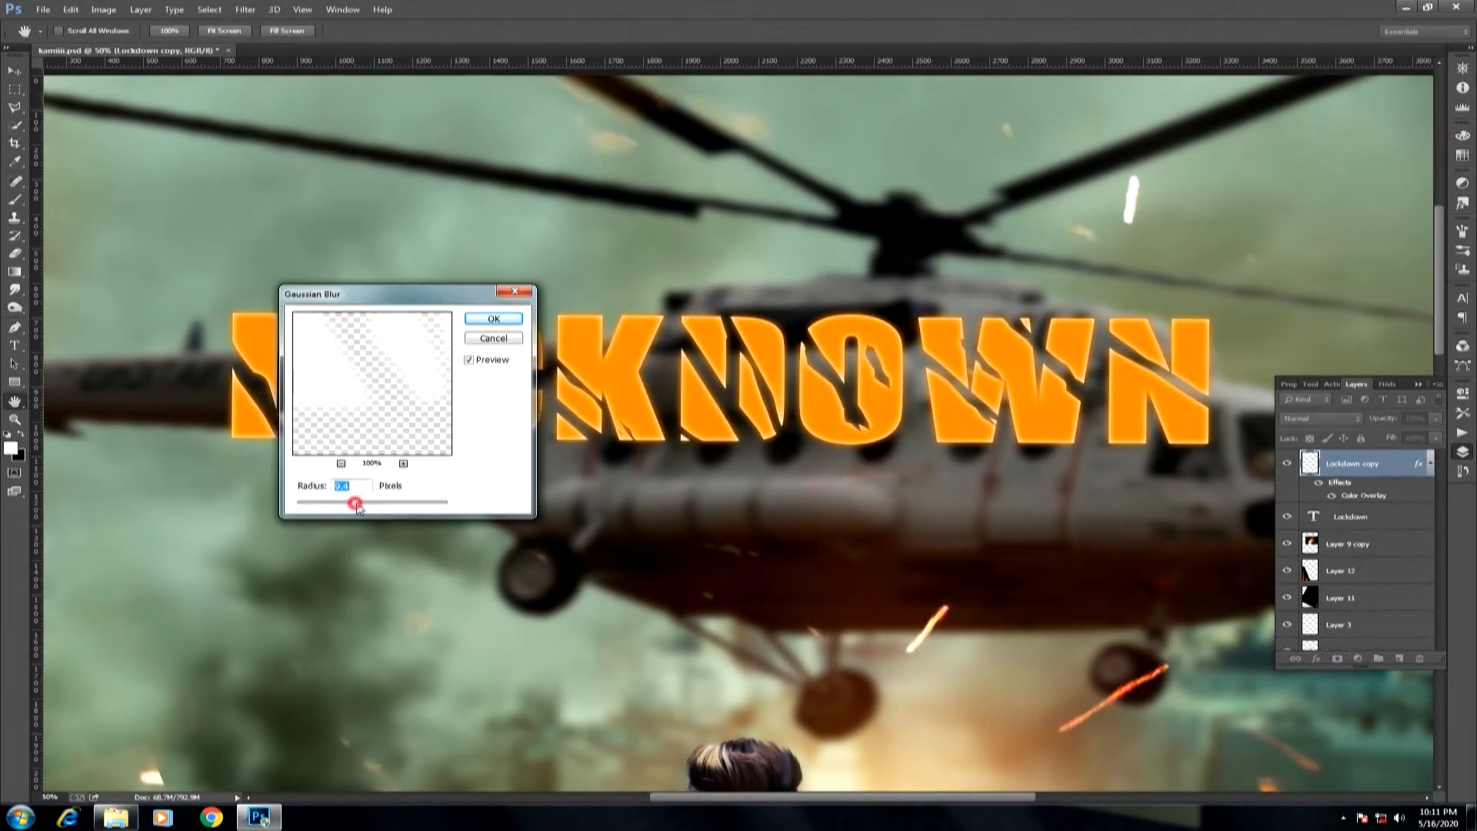
{"action": "left_click_drag", "start_coordinate": [356, 506], "coordinate": [358, 507]}
{"action": "left_click", "coordinate": [493, 318]}
{"action": "key", "text": "v"}
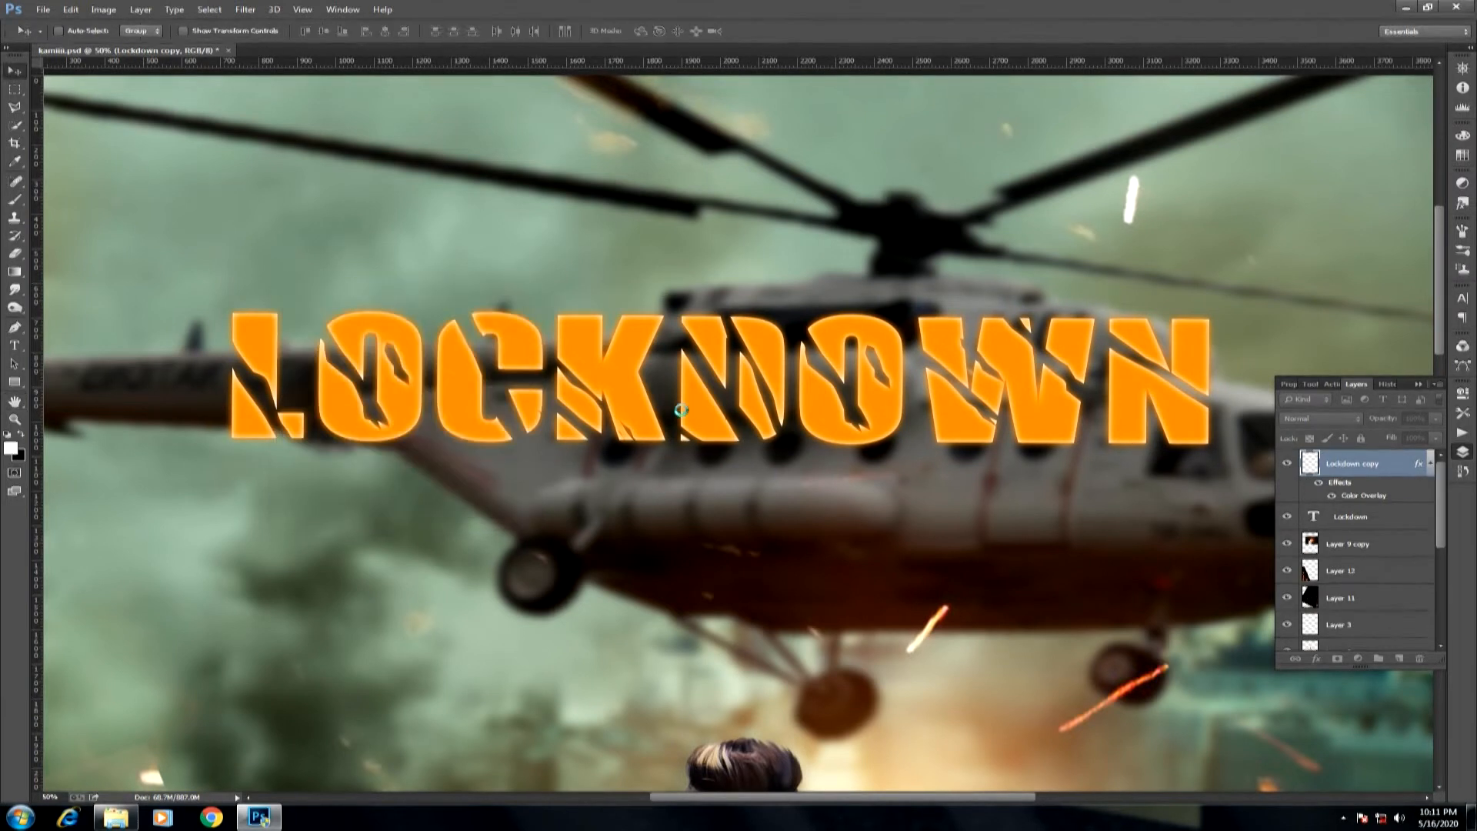
{"action": "left_click_drag", "start_coordinate": [1351, 469], "coordinate": [1349, 527]}
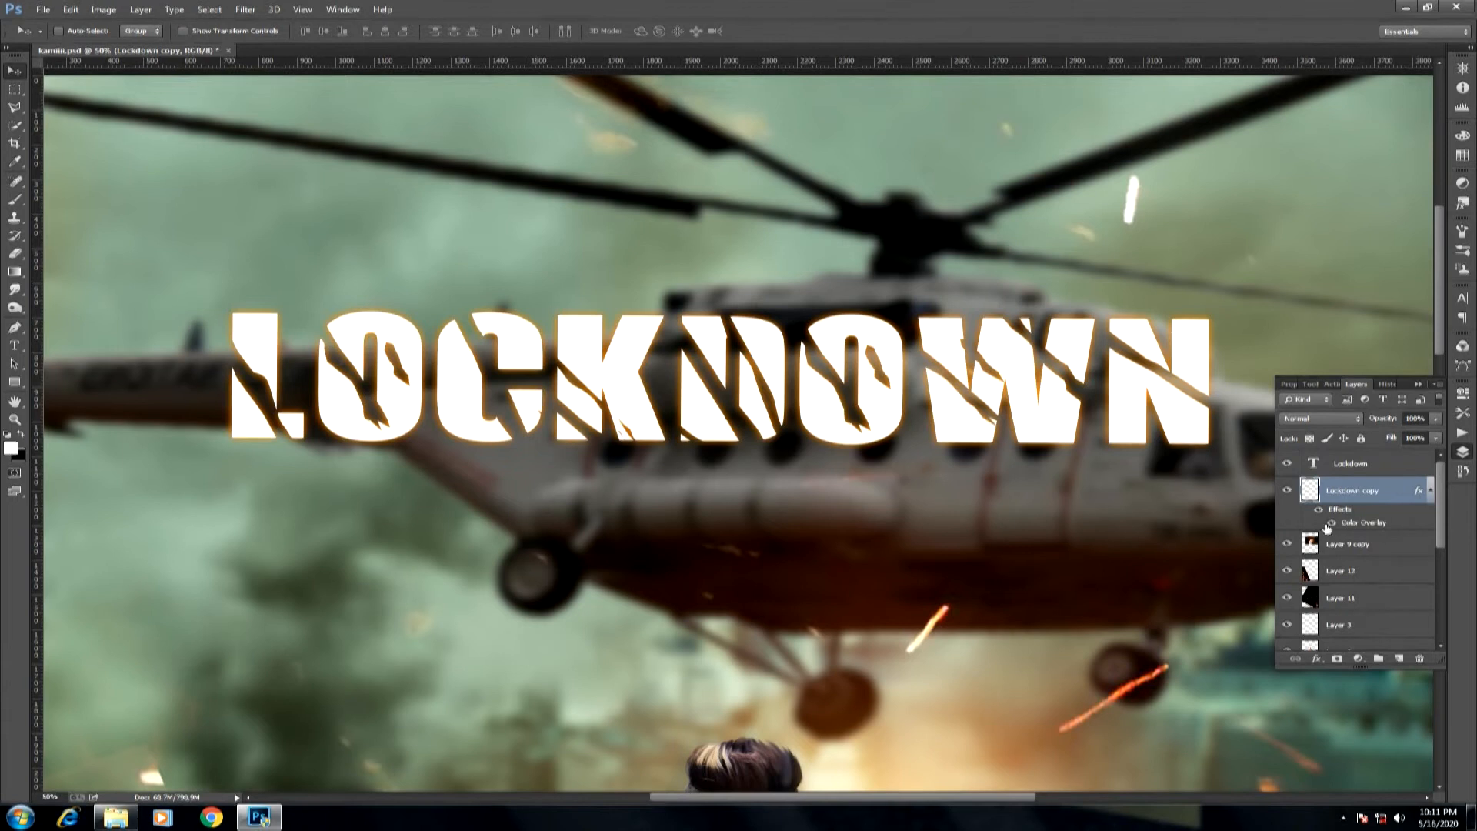
Blur the orange Lockdown copy once more with a 10-pixel Gaussian Blur to widen its glow.
{"action": "key", "text": "ctrl+0"}
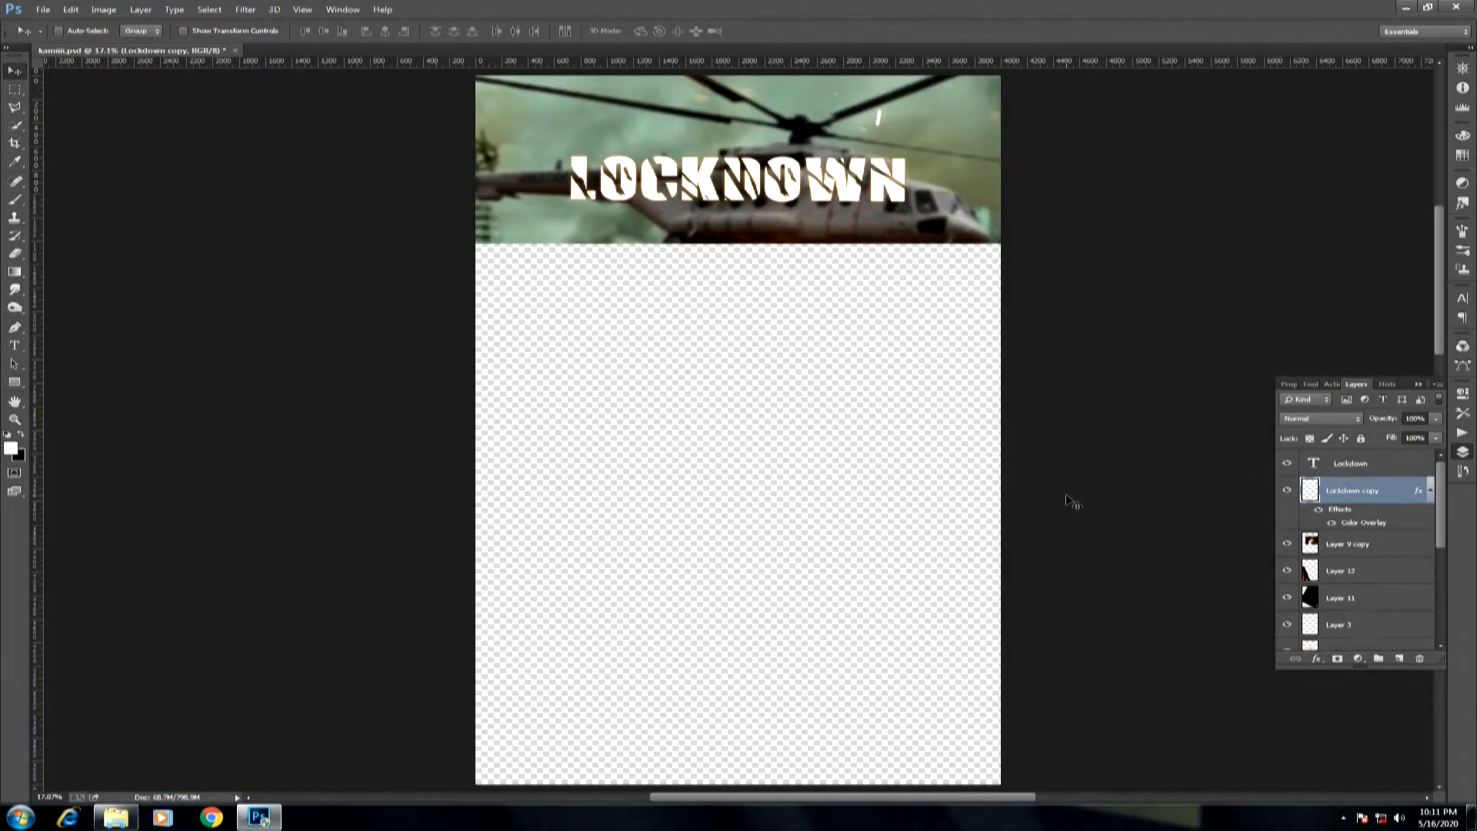
{"action": "left_click", "coordinate": [246, 10]}
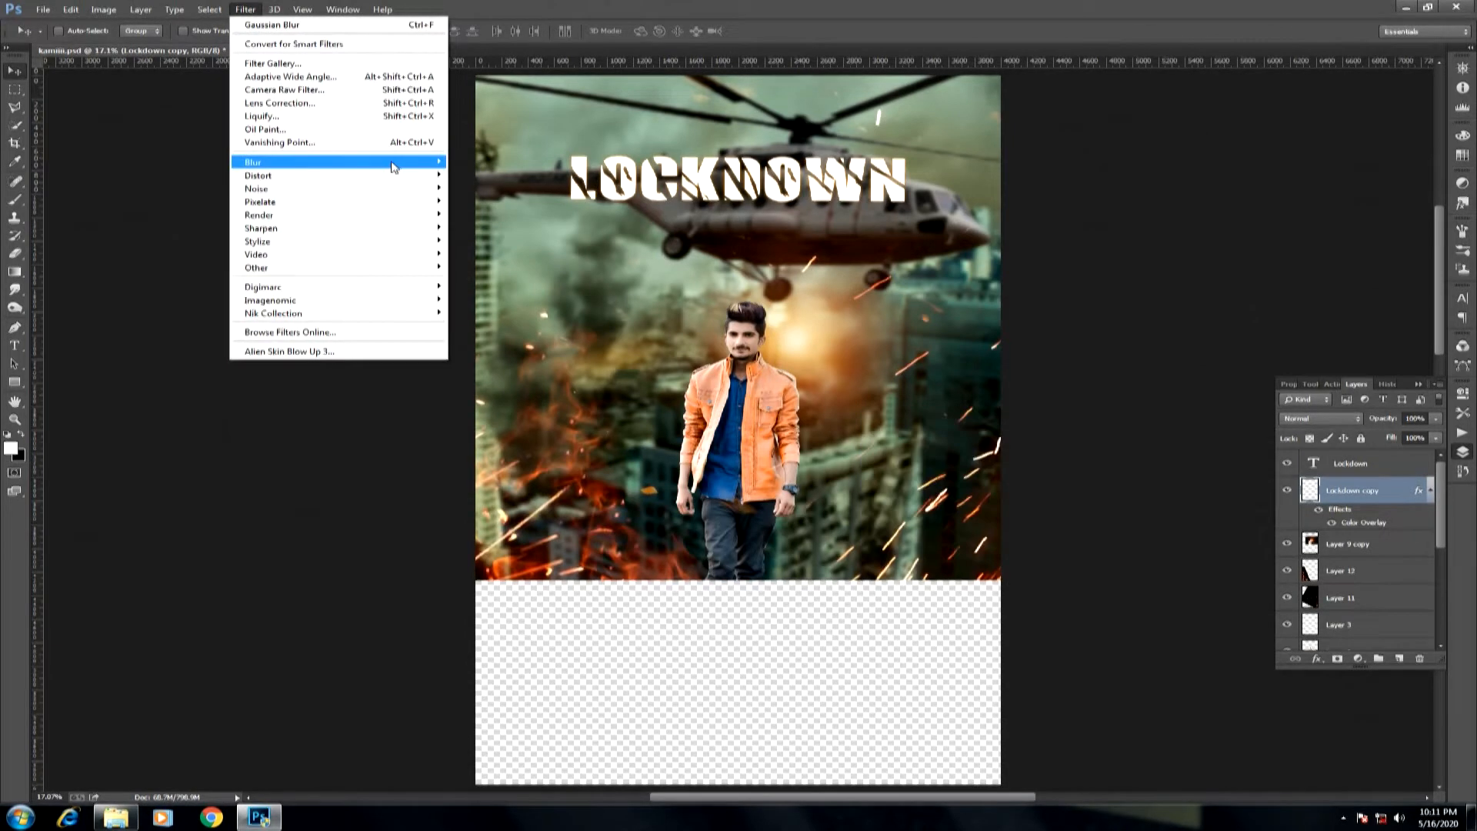
{"action": "mouse_move", "coordinate": [393, 163]}
{"action": "left_click", "coordinate": [488, 260]}
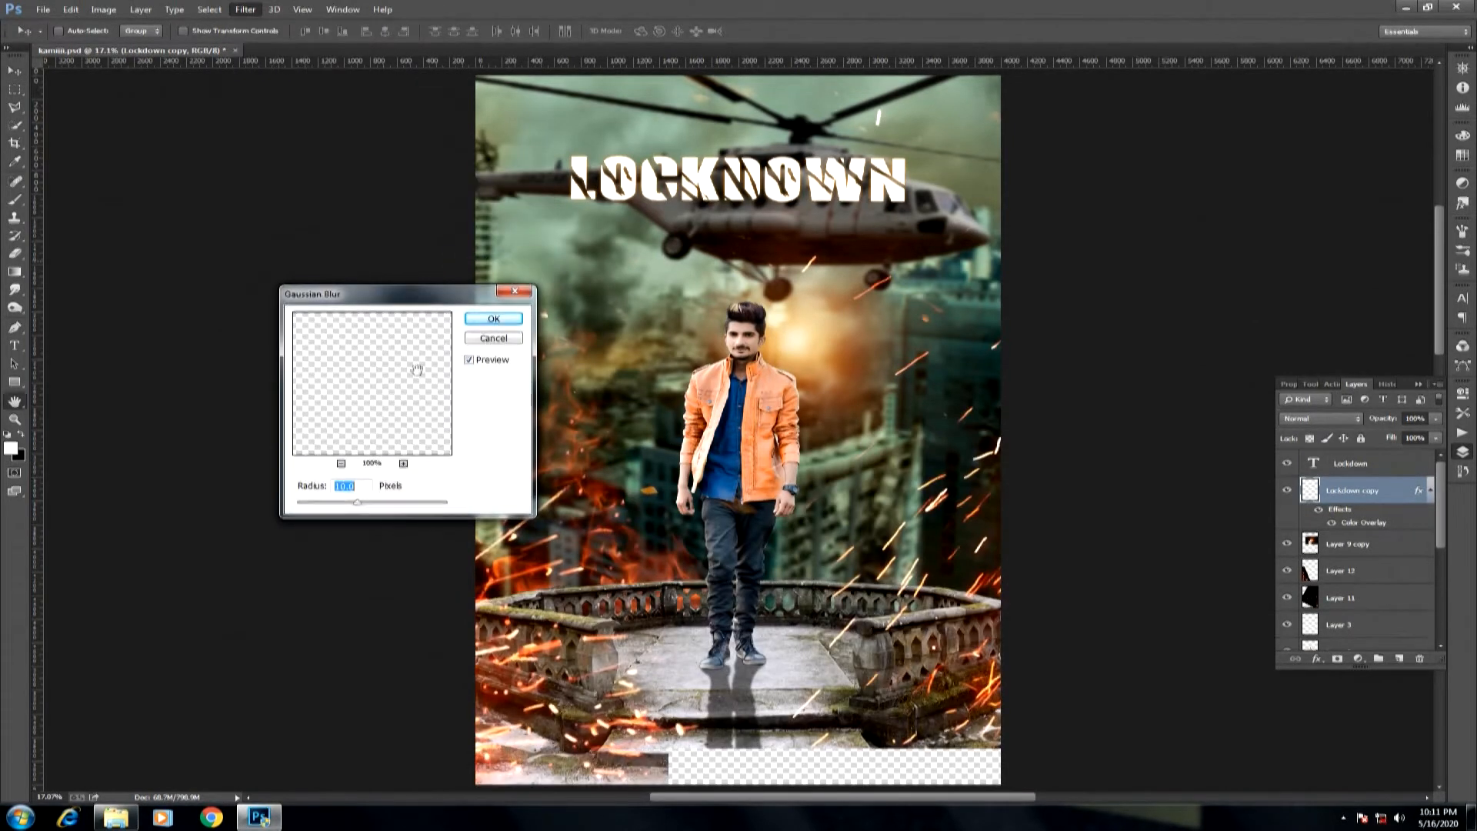
{"action": "left_click", "coordinate": [493, 318]}
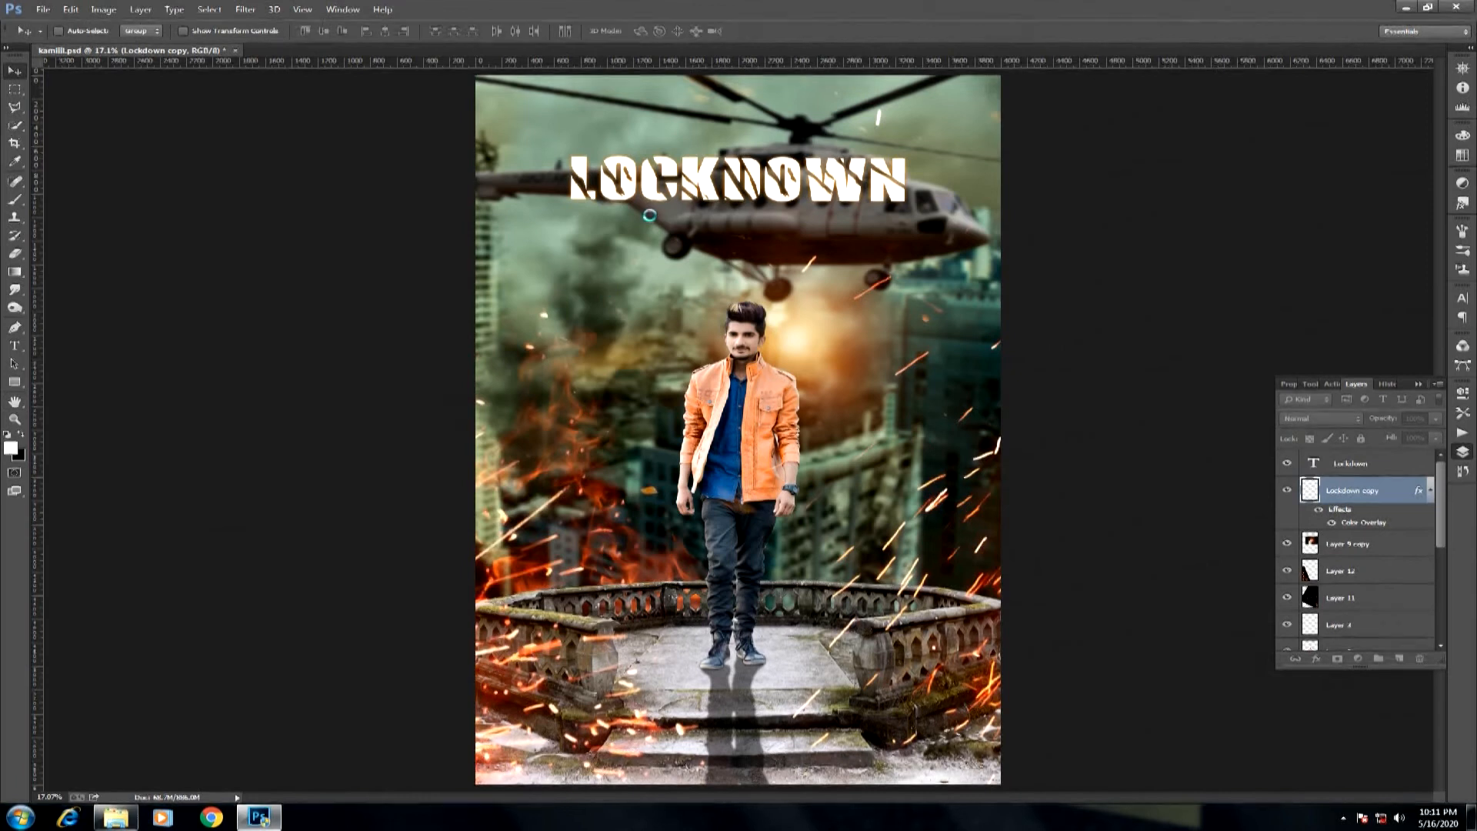
Move the Lockdown title together with its orange glow slightly higher on the image.
{"action": "left_click_drag", "start_coordinate": [734, 222], "coordinate": [738, 226]}
{"action": "left_click_drag", "start_coordinate": [723, 248], "coordinate": [587, 231]}
{"action": "key", "text": "ctrl+minus"}
{"action": "key", "text": "ctrl+minus"}
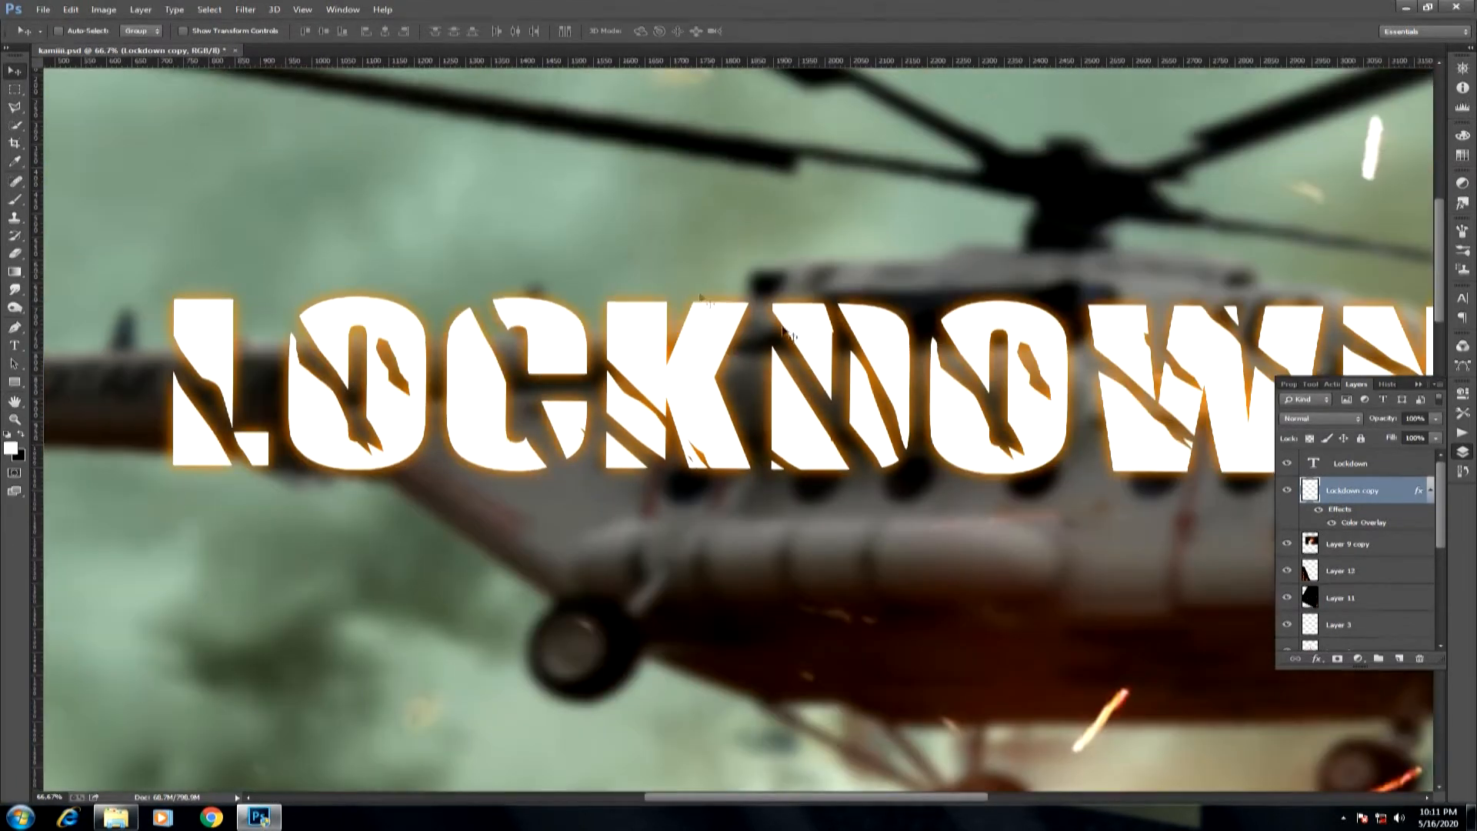
{"action": "left_click_drag", "start_coordinate": [784, 333], "coordinate": [716, 199]}
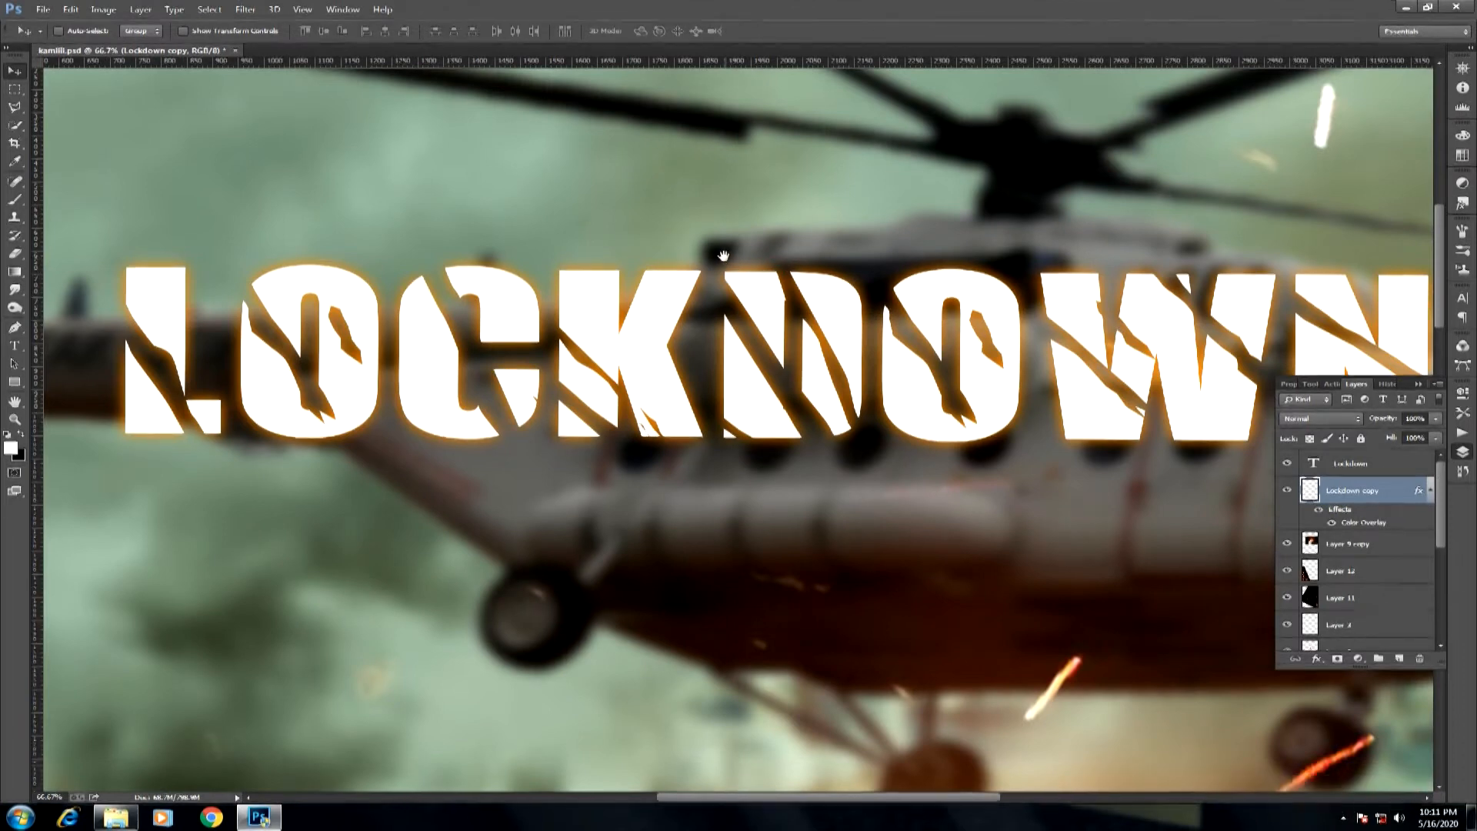
{"action": "key", "text": "ctrl+minus"}
{"action": "key", "text": "ctrl+minus"}
{"action": "key", "text": "ctrl+0"}
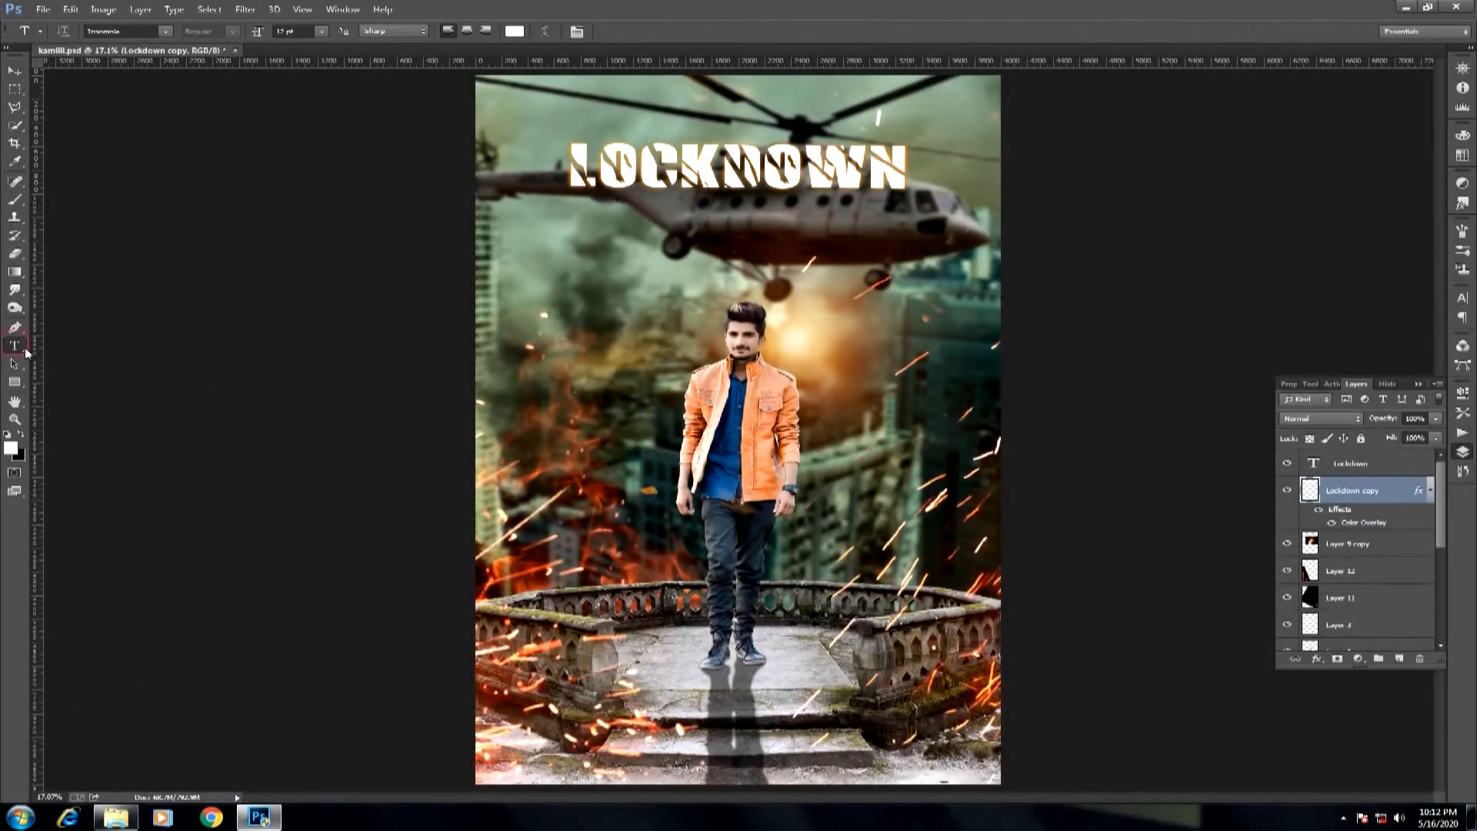
Add a new text layer reading covid-19 over the background and set its font to Calvier.
{"action": "left_click", "coordinate": [540, 320]}
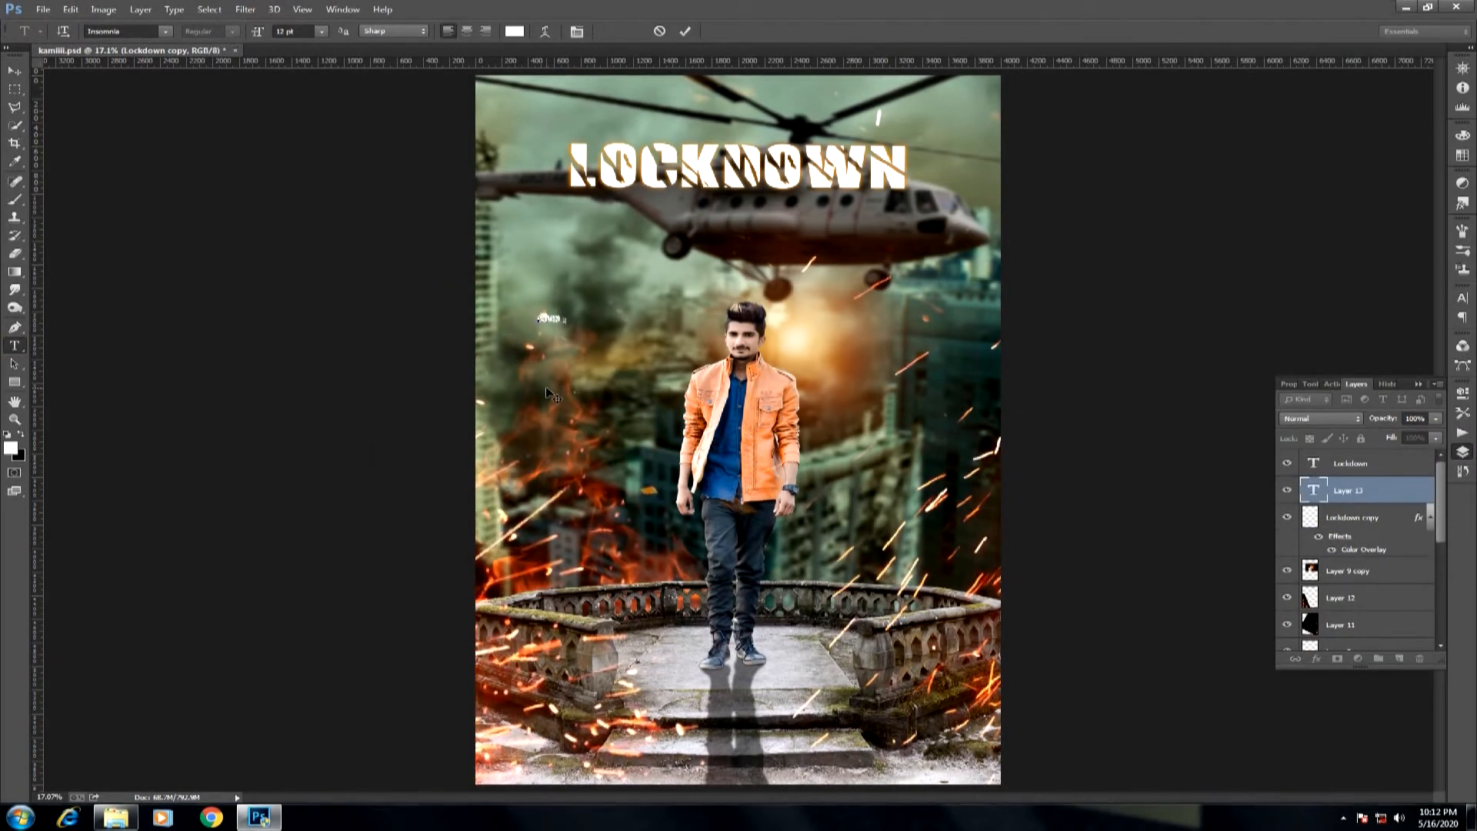
{"action": "key", "text": "ctrl+a"}
{"action": "left_click", "coordinate": [165, 31]}
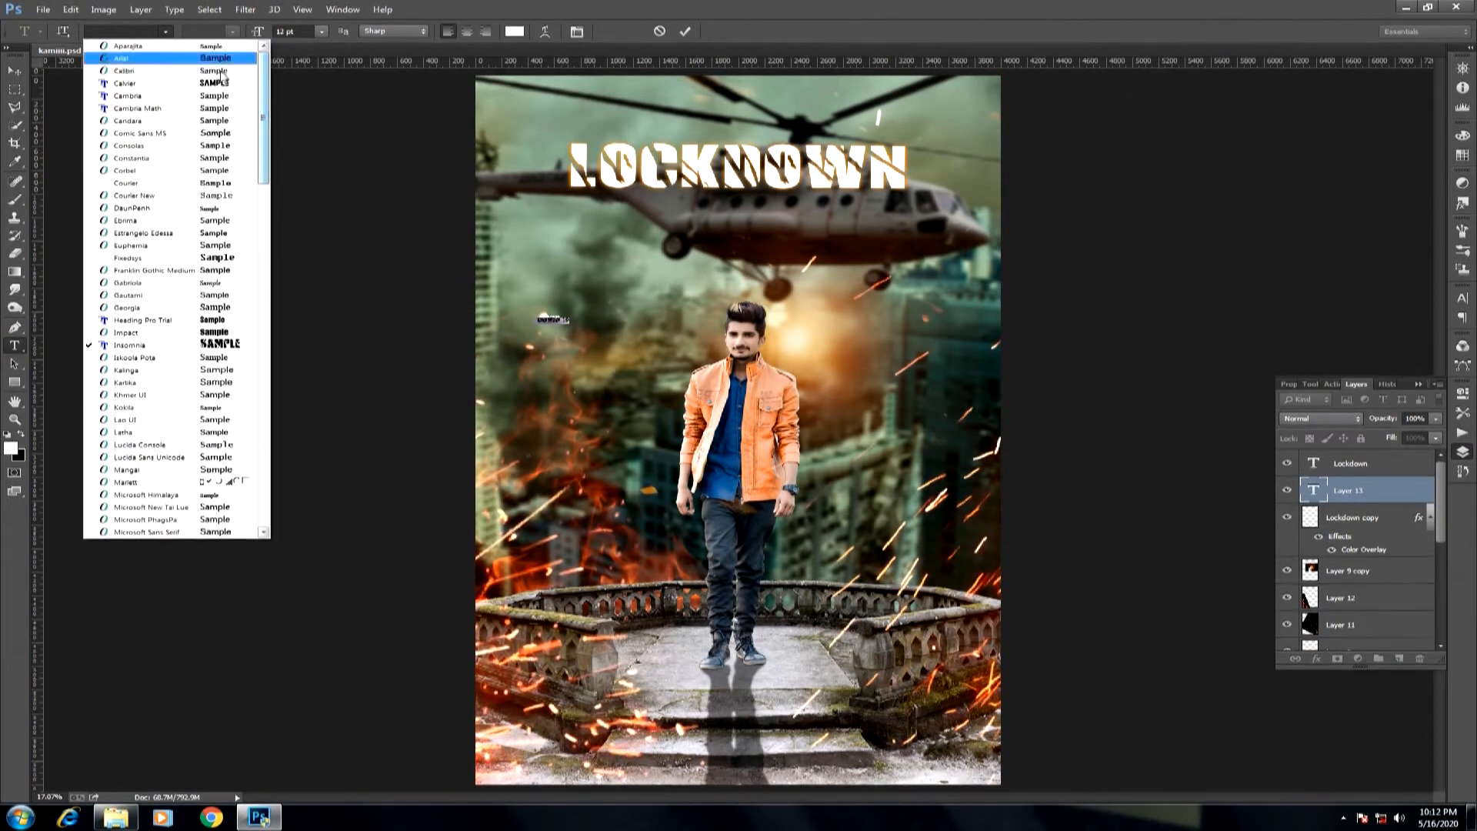
{"action": "left_click", "coordinate": [194, 83]}
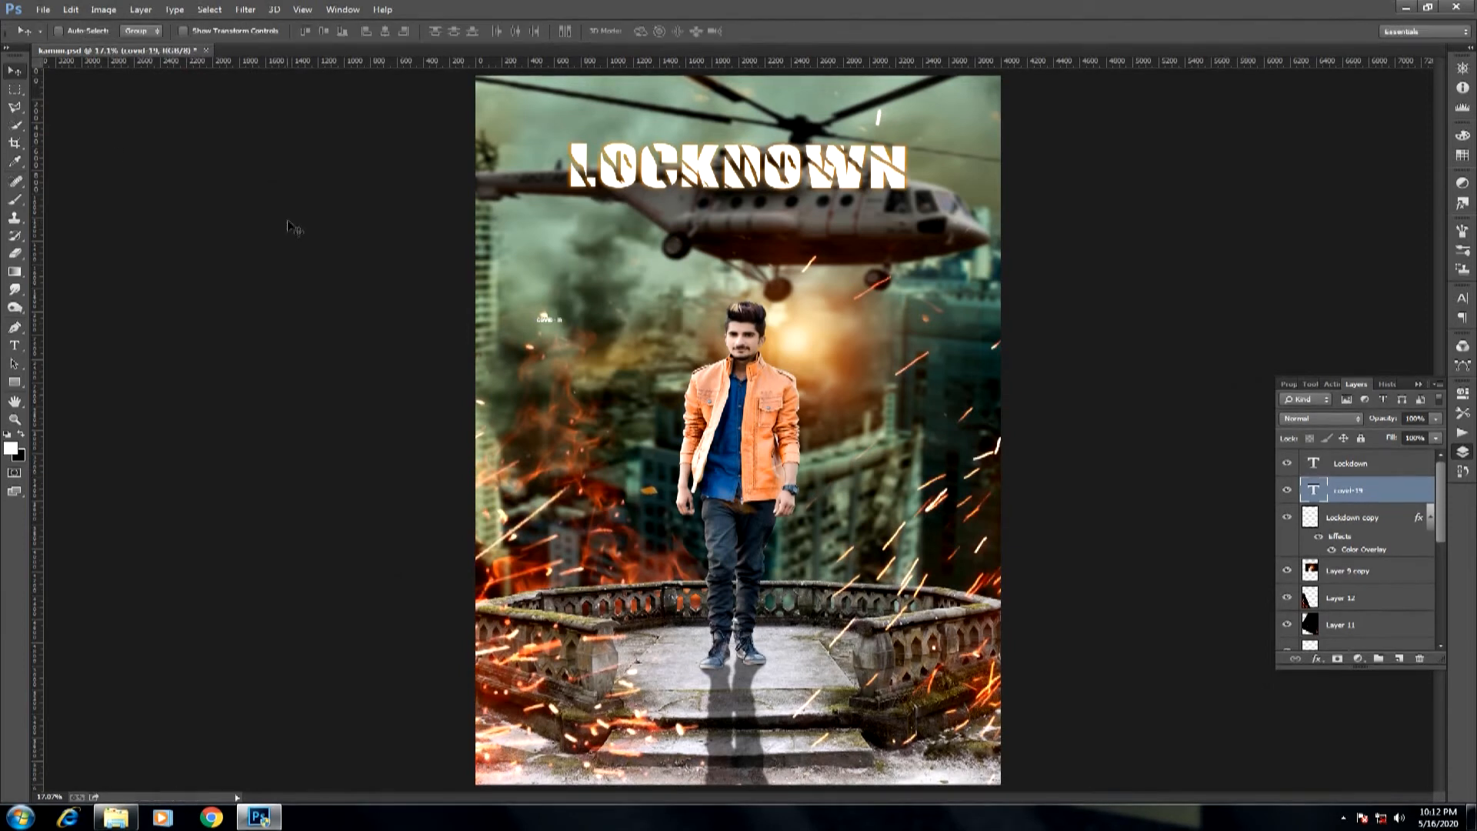
Move the COVID-19 text beneath the title, enlarge it to about 47 pt and set its tracking to 243.
{"action": "left_click_drag", "start_coordinate": [561, 322], "coordinate": [745, 210]}
{"action": "key", "text": "ctrl+t"}
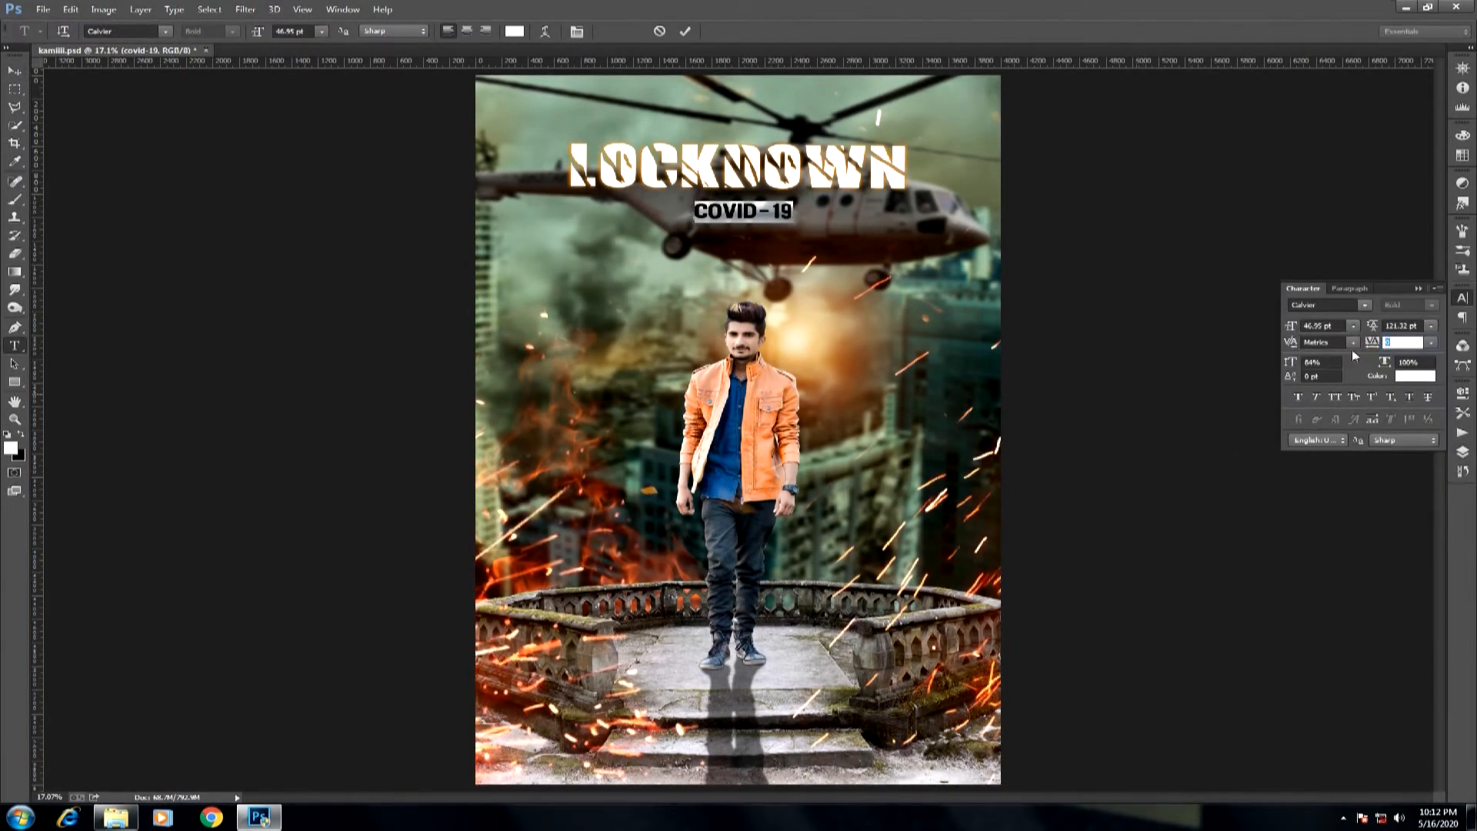
{"action": "left_click", "coordinate": [12, 71]}
{"action": "left_click_drag", "start_coordinate": [739, 213], "coordinate": [695, 204]}
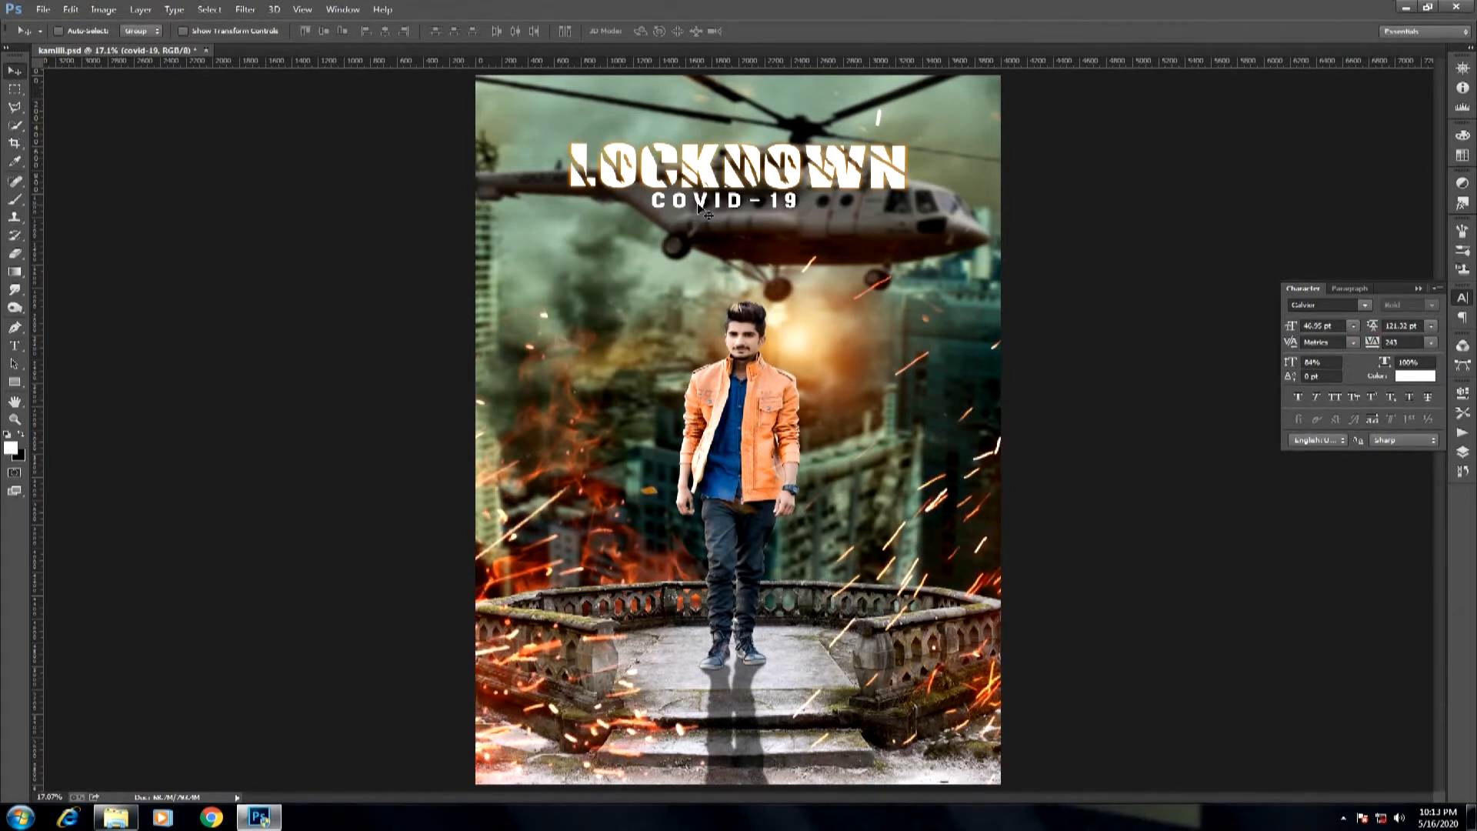
Centre the COVID-19 text horizontally on the canvas and place it just under the Lockdown title.
{"action": "left_click", "coordinate": [323, 31]}
{"action": "left_click", "coordinate": [385, 31]}
{"action": "left_click_drag", "start_coordinate": [735, 431], "coordinate": [730, 211]}
Select a thin horizontal strip below COVID-19 and paint it solid white on a new layer at the top of the stack.
{"action": "left_click_drag", "start_coordinate": [563, 139], "coordinate": [685, 288]}
{"action": "key", "text": "ctrl+minus"}
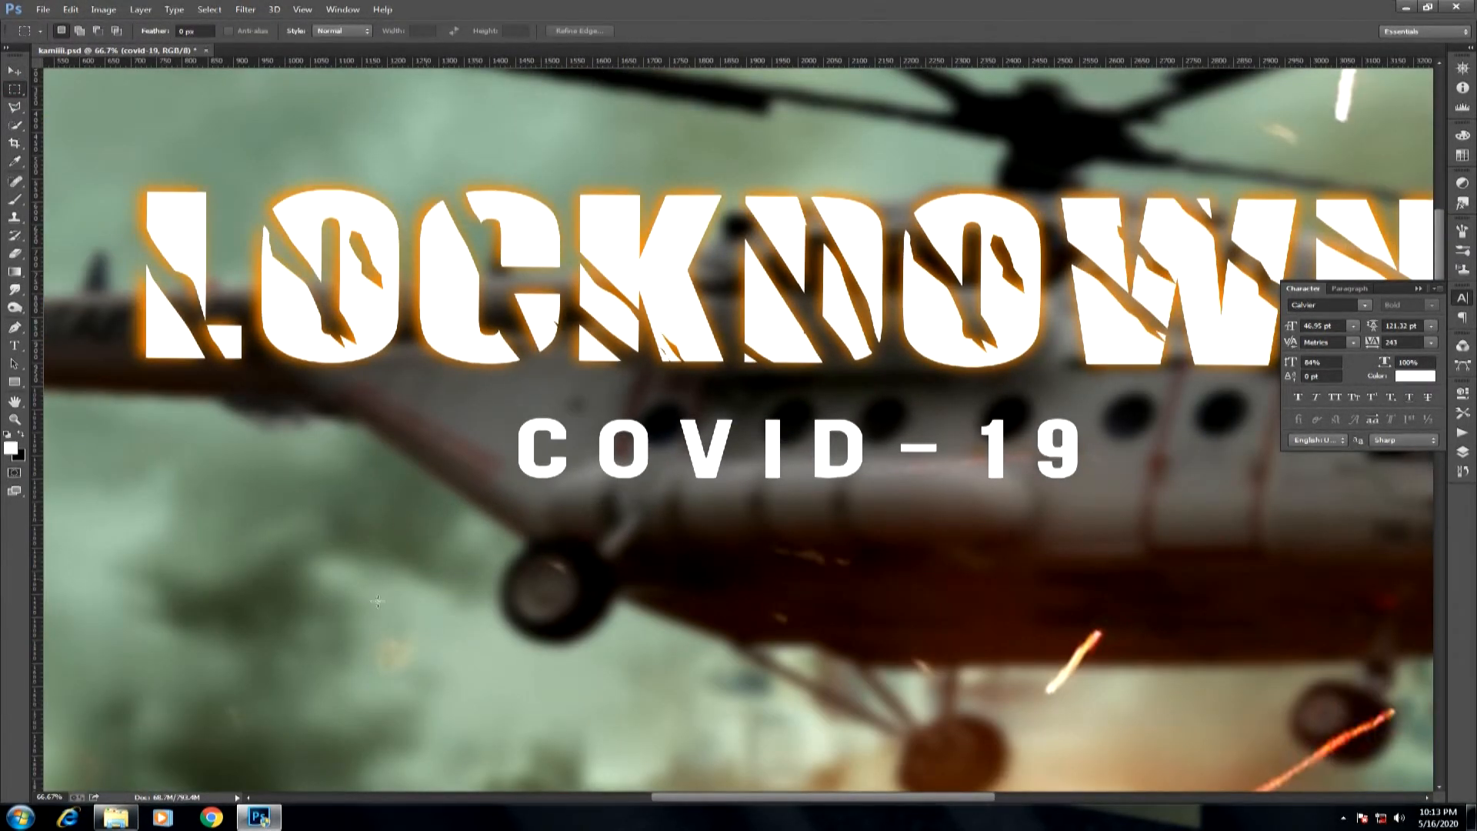
{"action": "left_click", "coordinate": [1384, 465]}
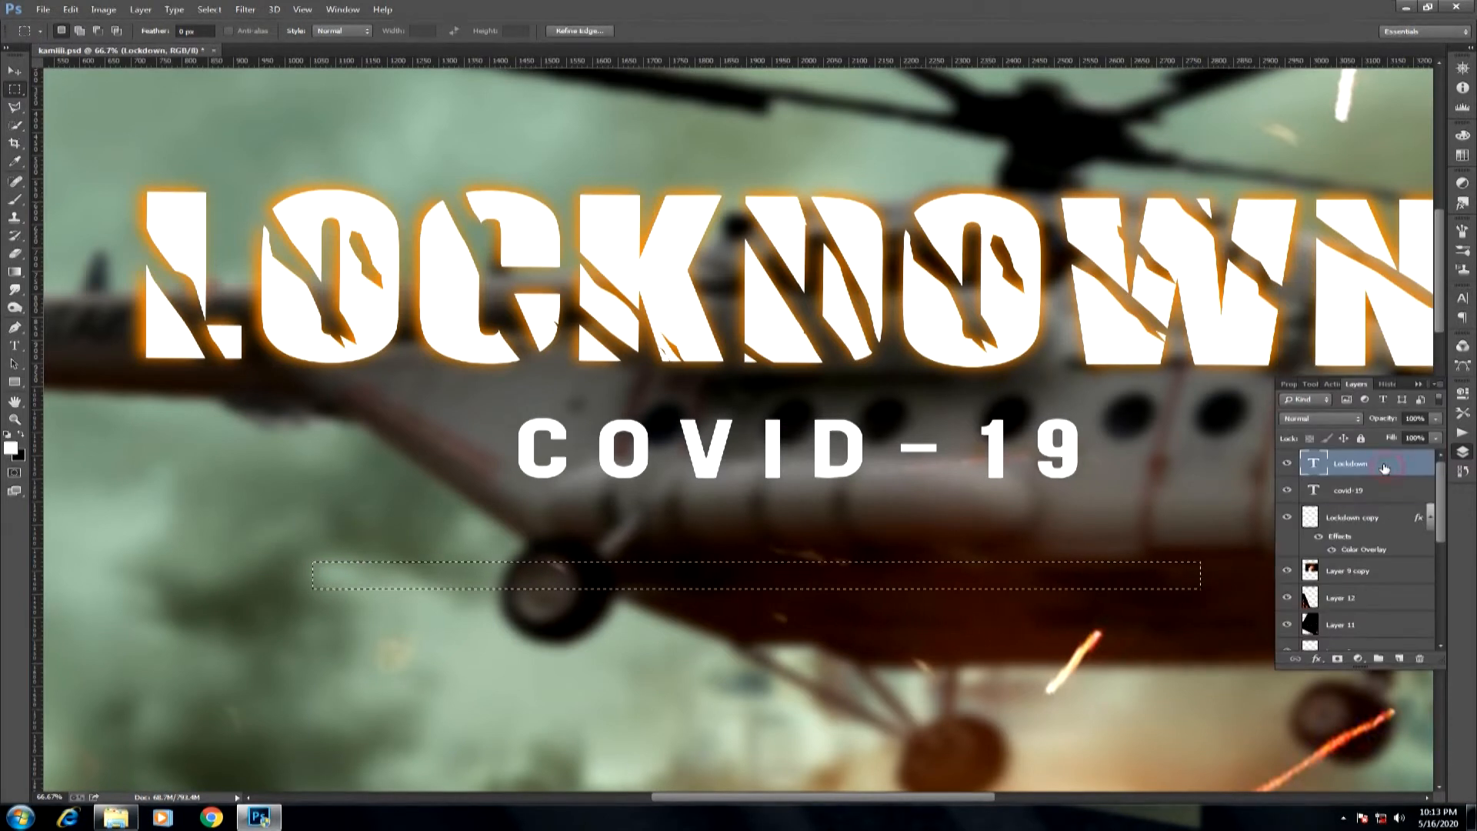
{"action": "left_click", "coordinate": [1398, 659]}
{"action": "left_click", "coordinate": [13, 200]}
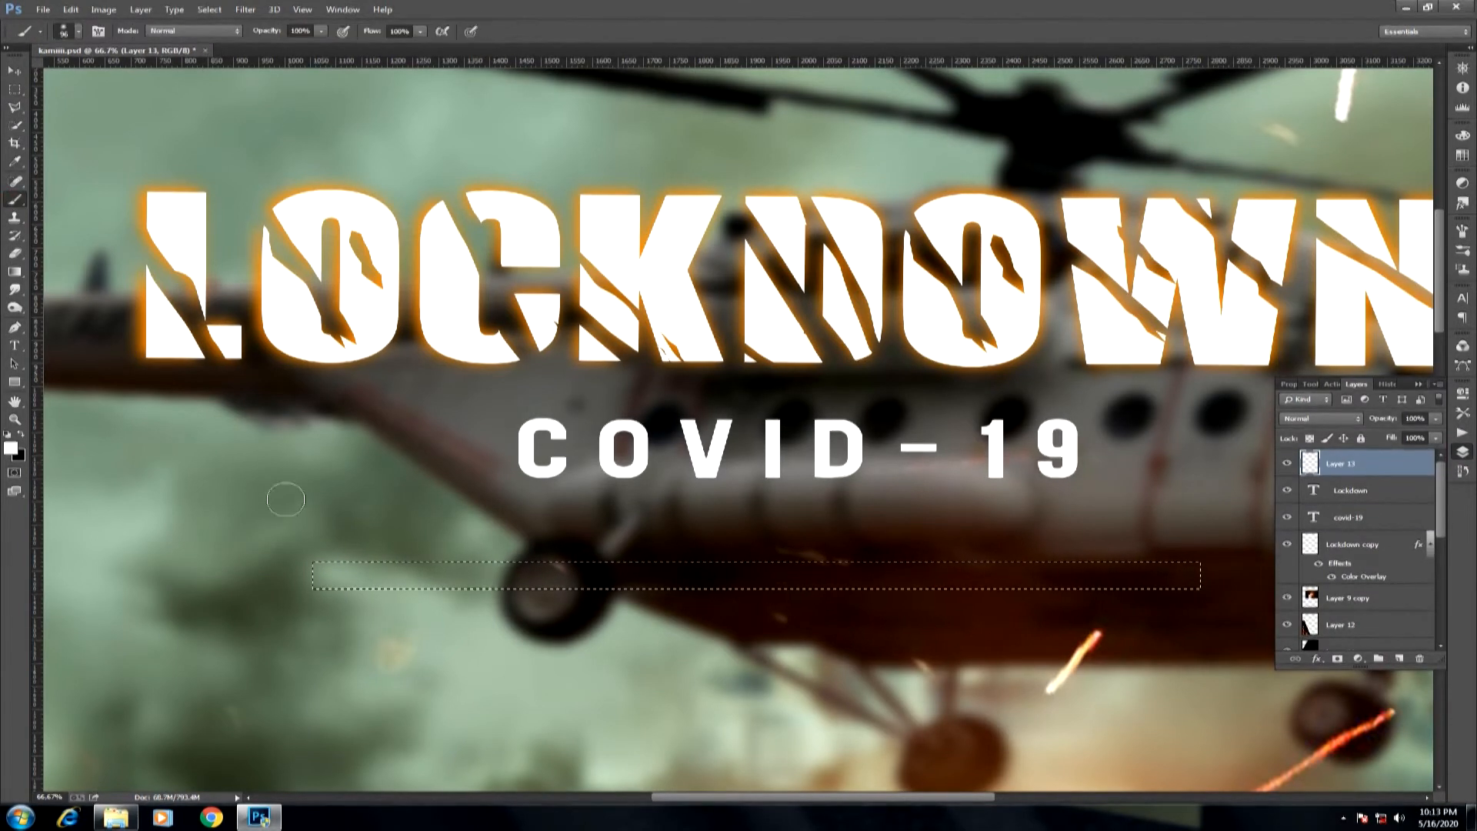
{"action": "mouse_move", "coordinate": [315, 575]}
{"action": "left_mouse_down"}
{"action": "mouse_move", "coordinate": [690, 571]}
{"action": "mouse_move", "coordinate": [1181, 604]}
{"action": "mouse_move", "coordinate": [1165, 580]}
{"action": "mouse_move", "coordinate": [303, 574]}
{"action": "left_mouse_up"}
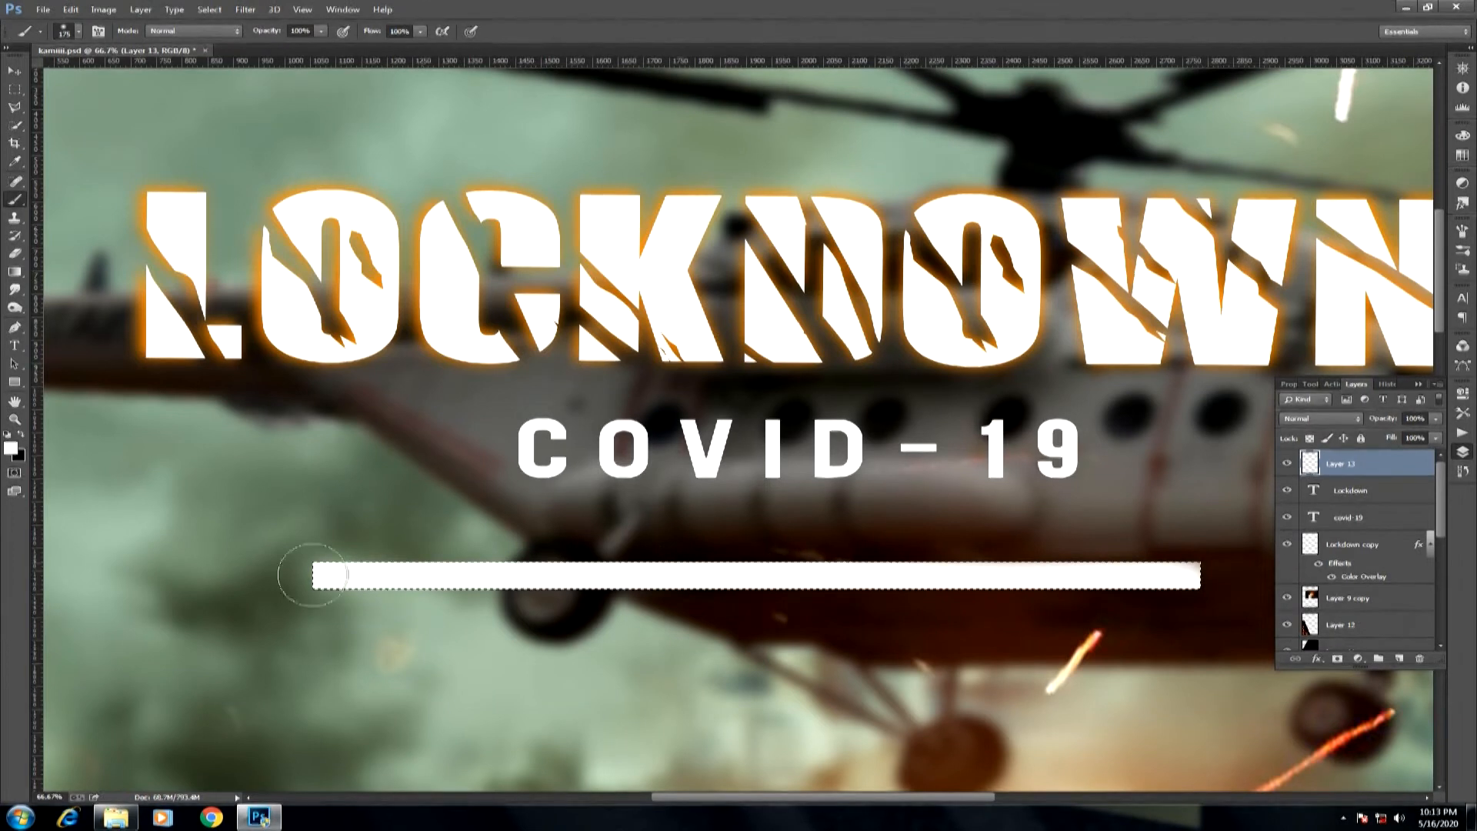
{"action": "key", "text": "ctrl+d"}
{"action": "key", "text": "ctrl+minus"}
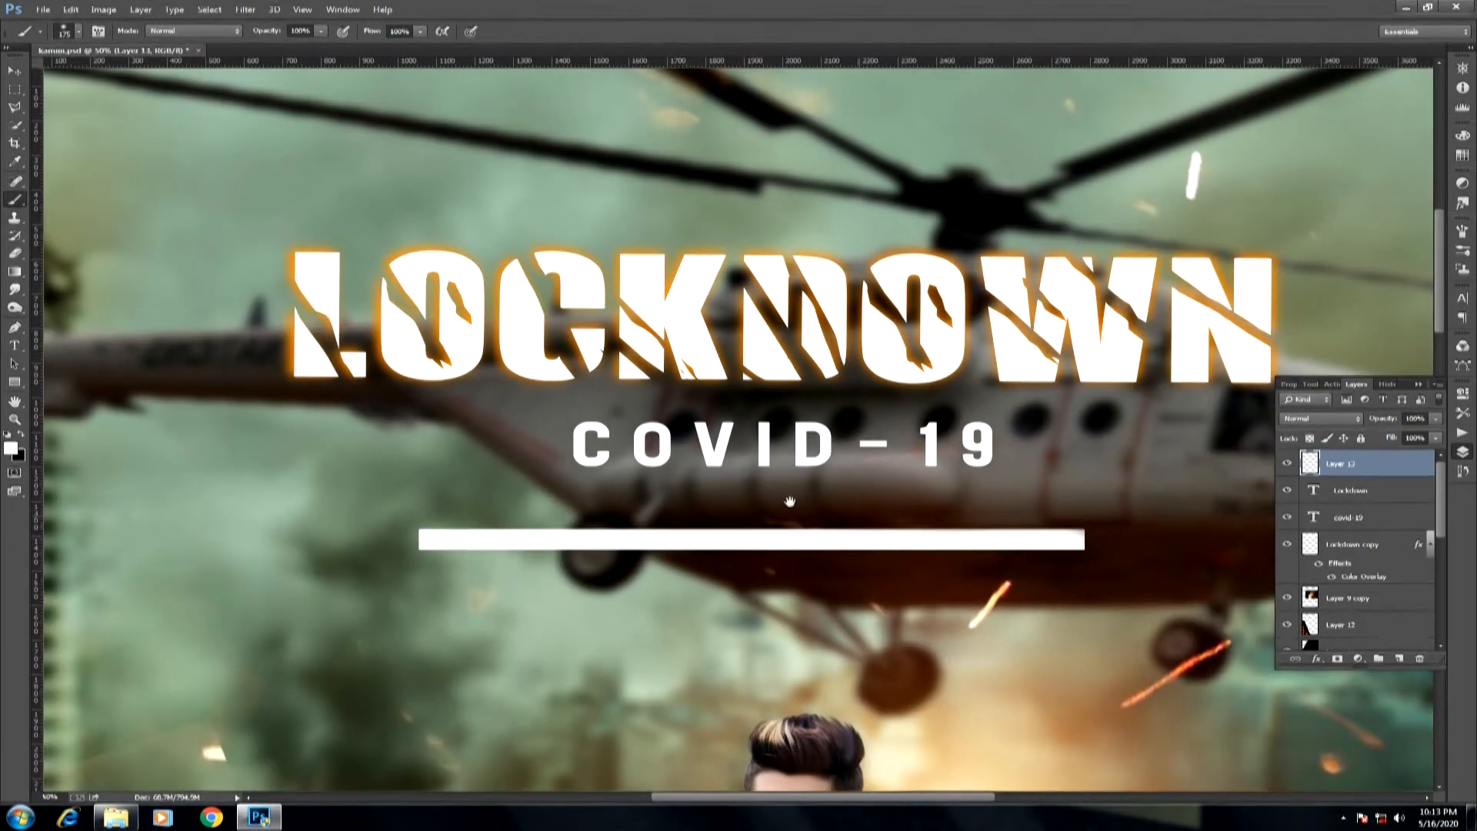
Move the white bar between the Lockdown title and COVID-19 and stretch its width to about 163%.
{"action": "key", "text": "v"}
{"action": "left_click_drag", "start_coordinate": [801, 538], "coordinate": [854, 399]}
{"action": "key", "text": "ctrl+t"}
{"action": "left_click_drag", "start_coordinate": [1131, 401], "coordinate": [1342, 400]}
{"action": "key", "text": "ctrl+minus"}
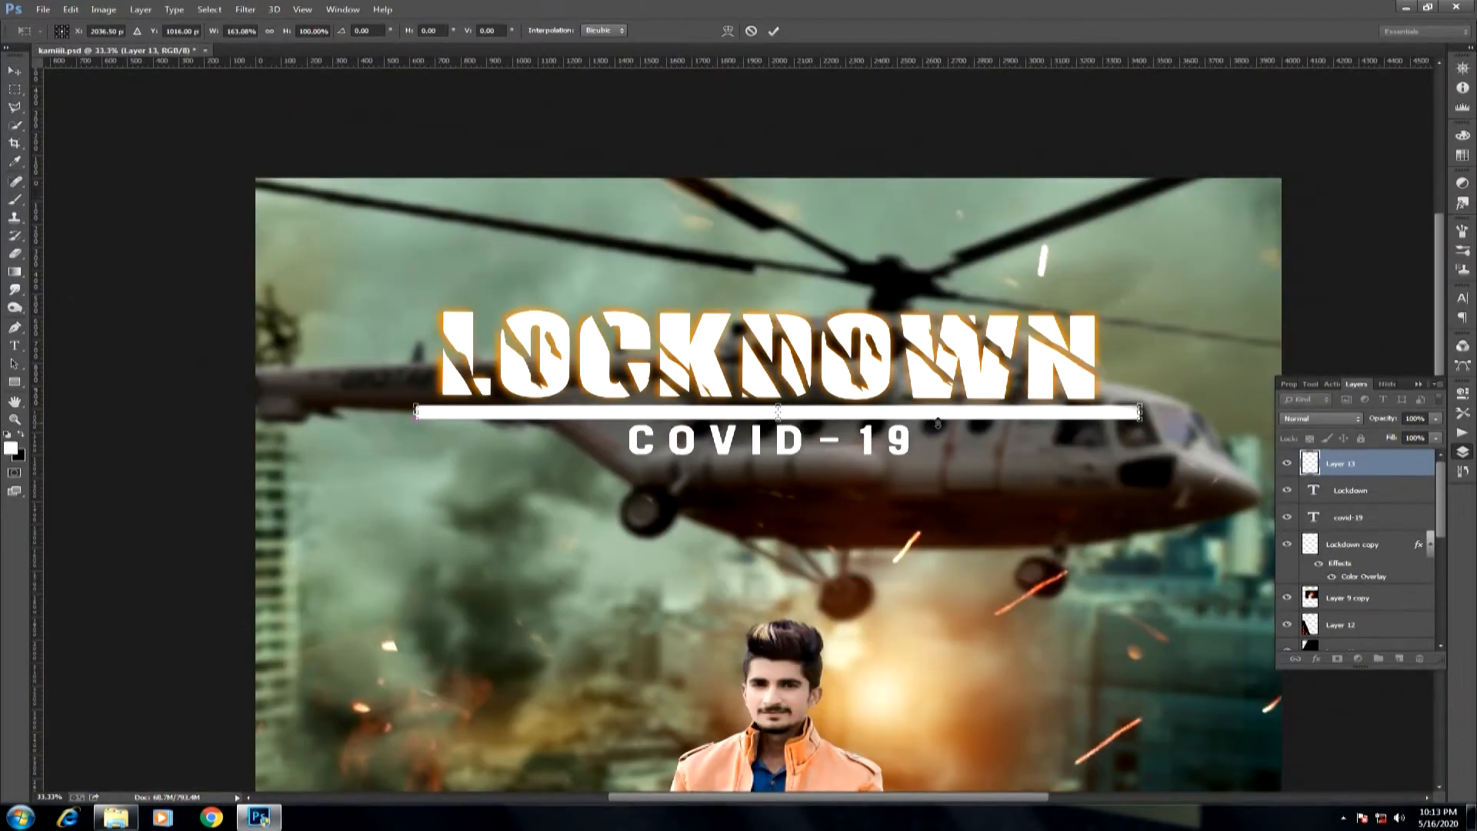
{"action": "key", "text": "Return"}
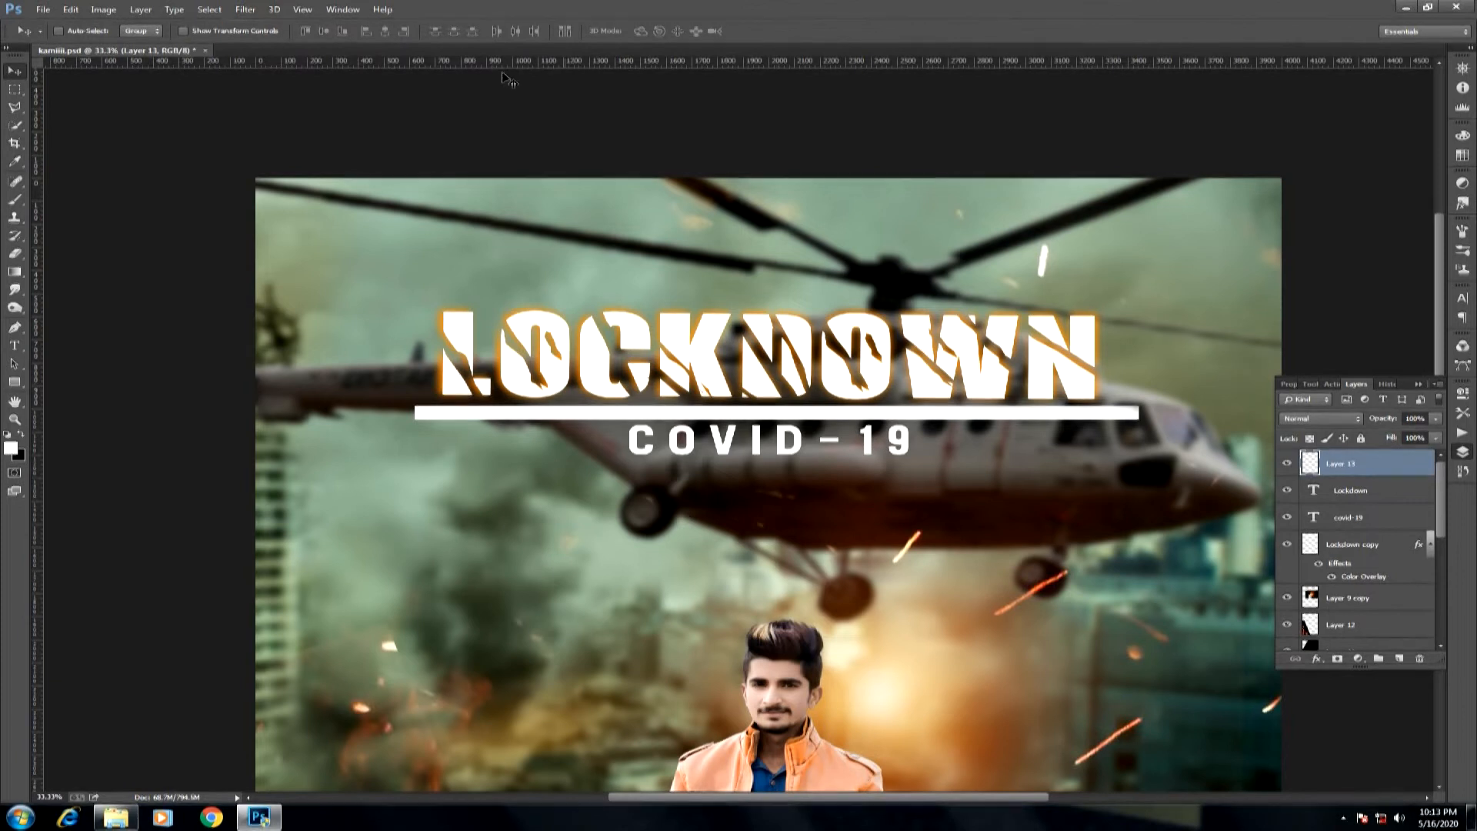
Duplicate the white bar layer and give the copy an orange Color Overlay.
{"action": "left_click", "coordinate": [247, 16]}
{"action": "left_click", "coordinate": [1396, 466]}
{"action": "key", "text": "ctrl+j"}
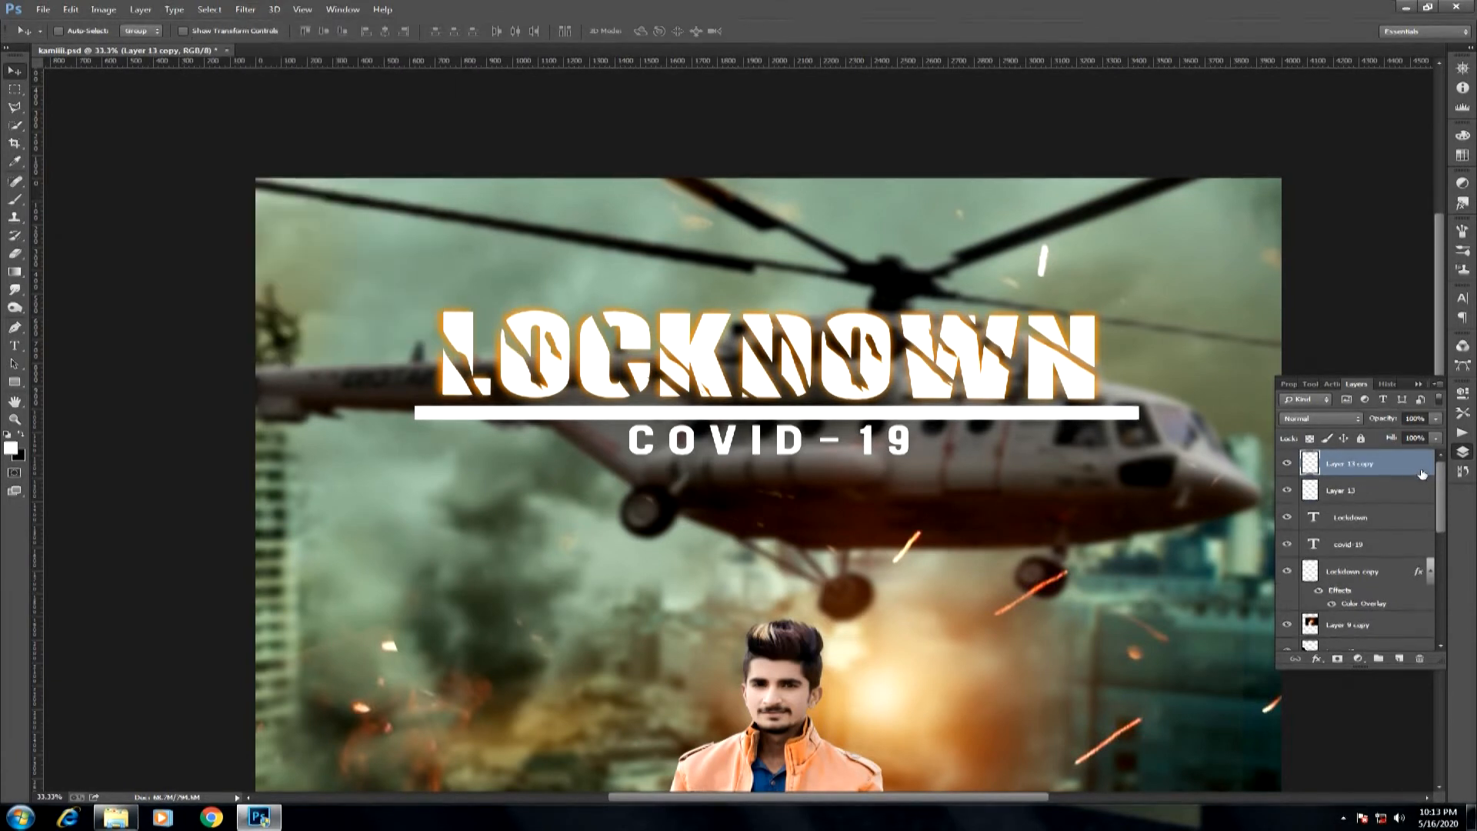
{"action": "double_click", "coordinate": [1420, 467]}
{"action": "left_click", "coordinate": [549, 342]}
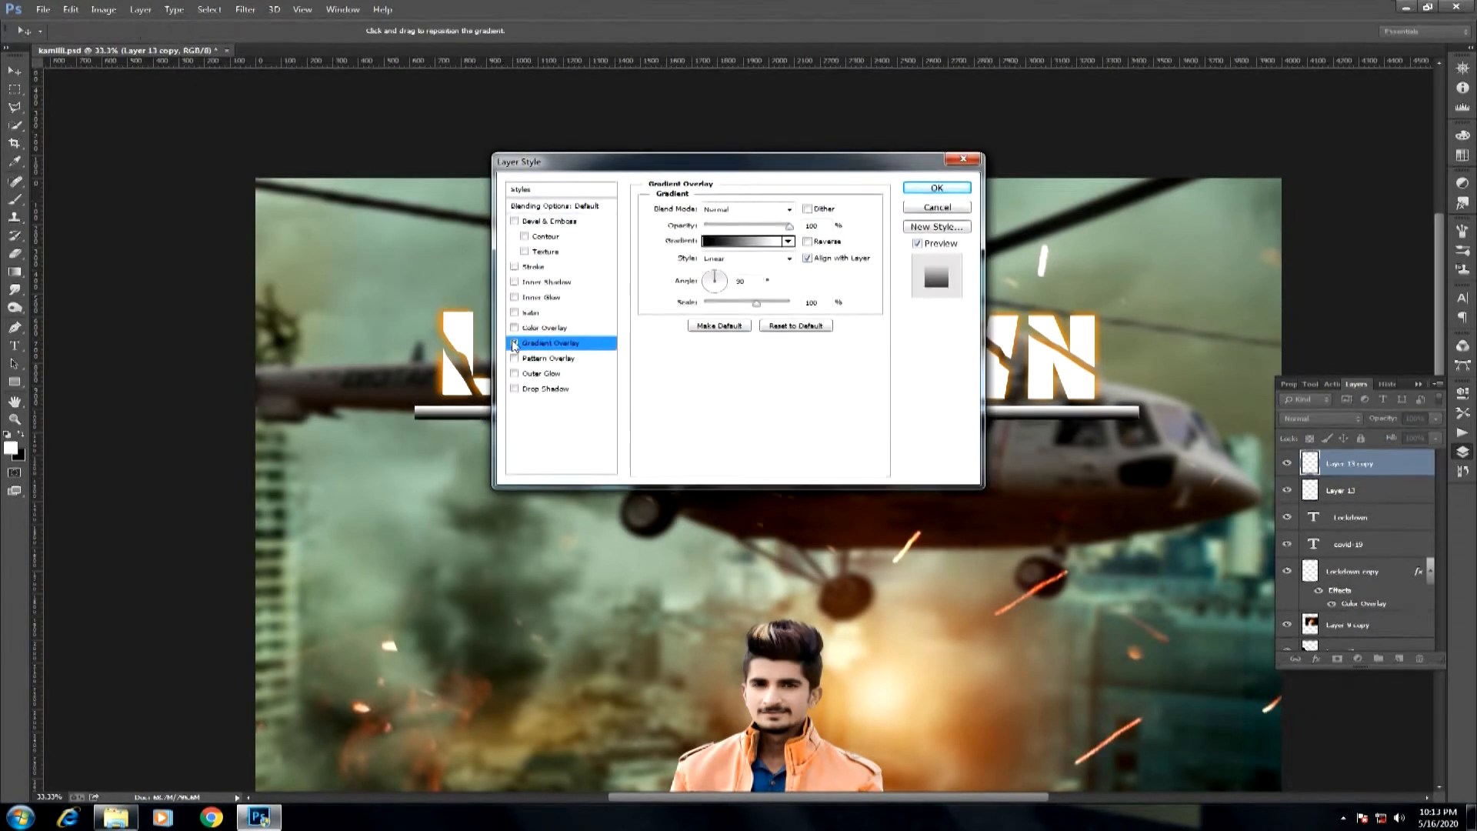
{"action": "left_click", "coordinate": [536, 329]}
{"action": "left_click", "coordinate": [840, 214]}
{"action": "mouse_move", "coordinate": [754, 396]}
{"action": "left_mouse_down"}
{"action": "mouse_move", "coordinate": [754, 378]}
{"action": "mouse_move", "coordinate": [754, 394]}
{"action": "left_mouse_up"}
{"action": "left_click", "coordinate": [892, 216]}
{"action": "left_click", "coordinate": [933, 187]}
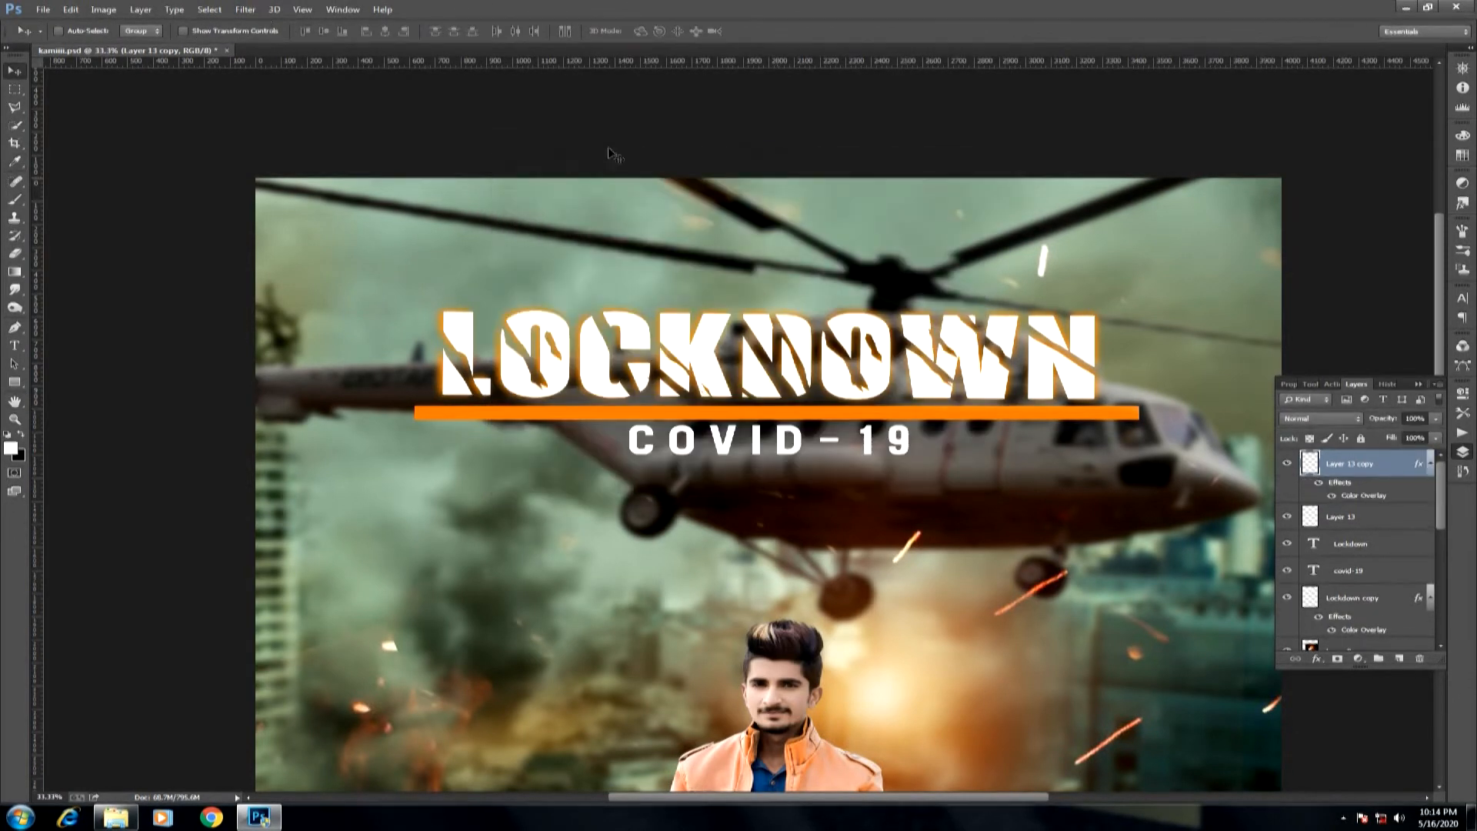
Apply a 10-pixel Gaussian Blur to the orange bar copy.
{"action": "left_click", "coordinate": [245, 10]}
{"action": "mouse_move", "coordinate": [347, 158]}
{"action": "left_click", "coordinate": [481, 257]}
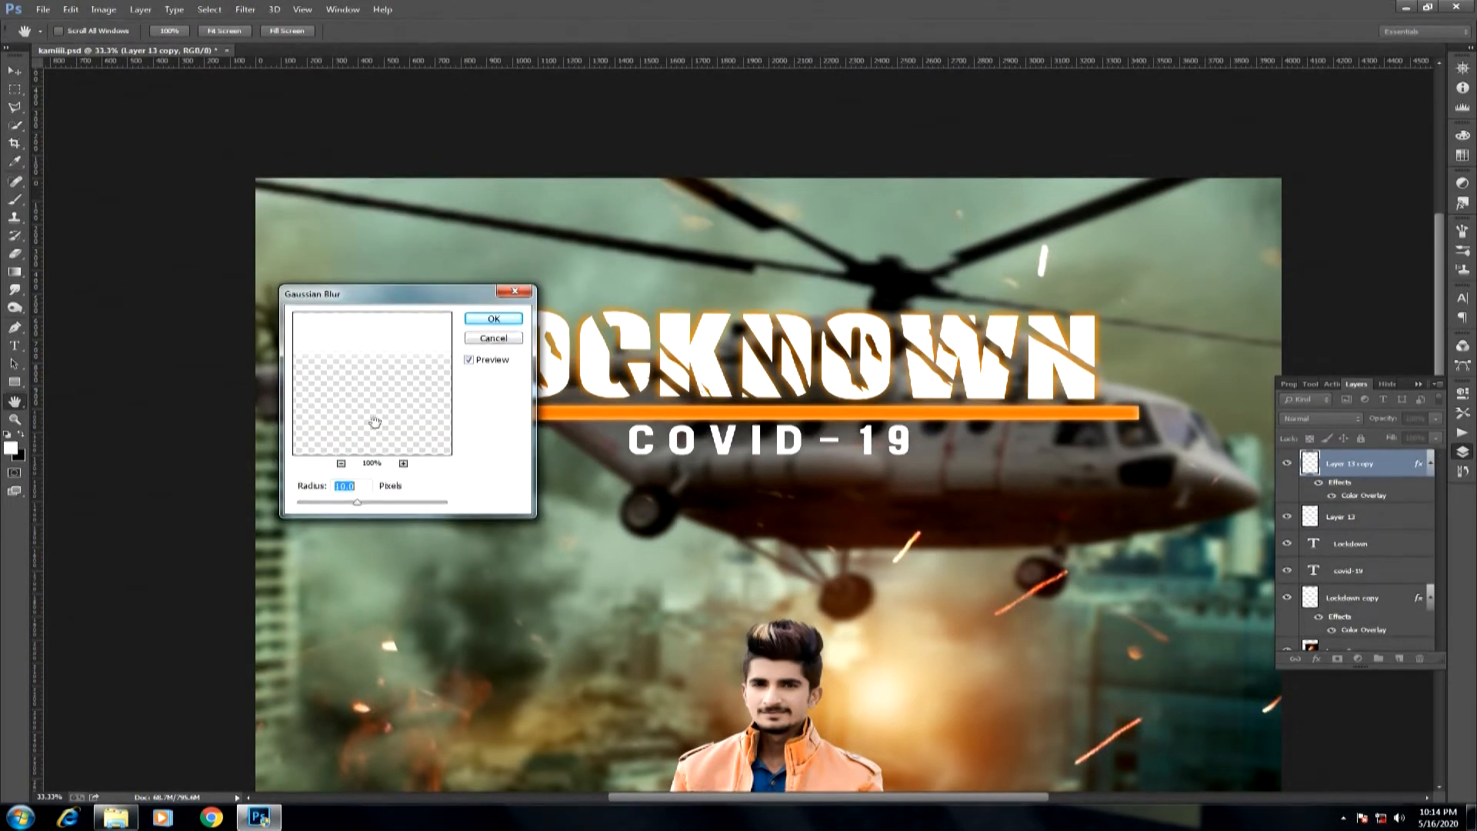
{"action": "left_click", "coordinate": [493, 318]}
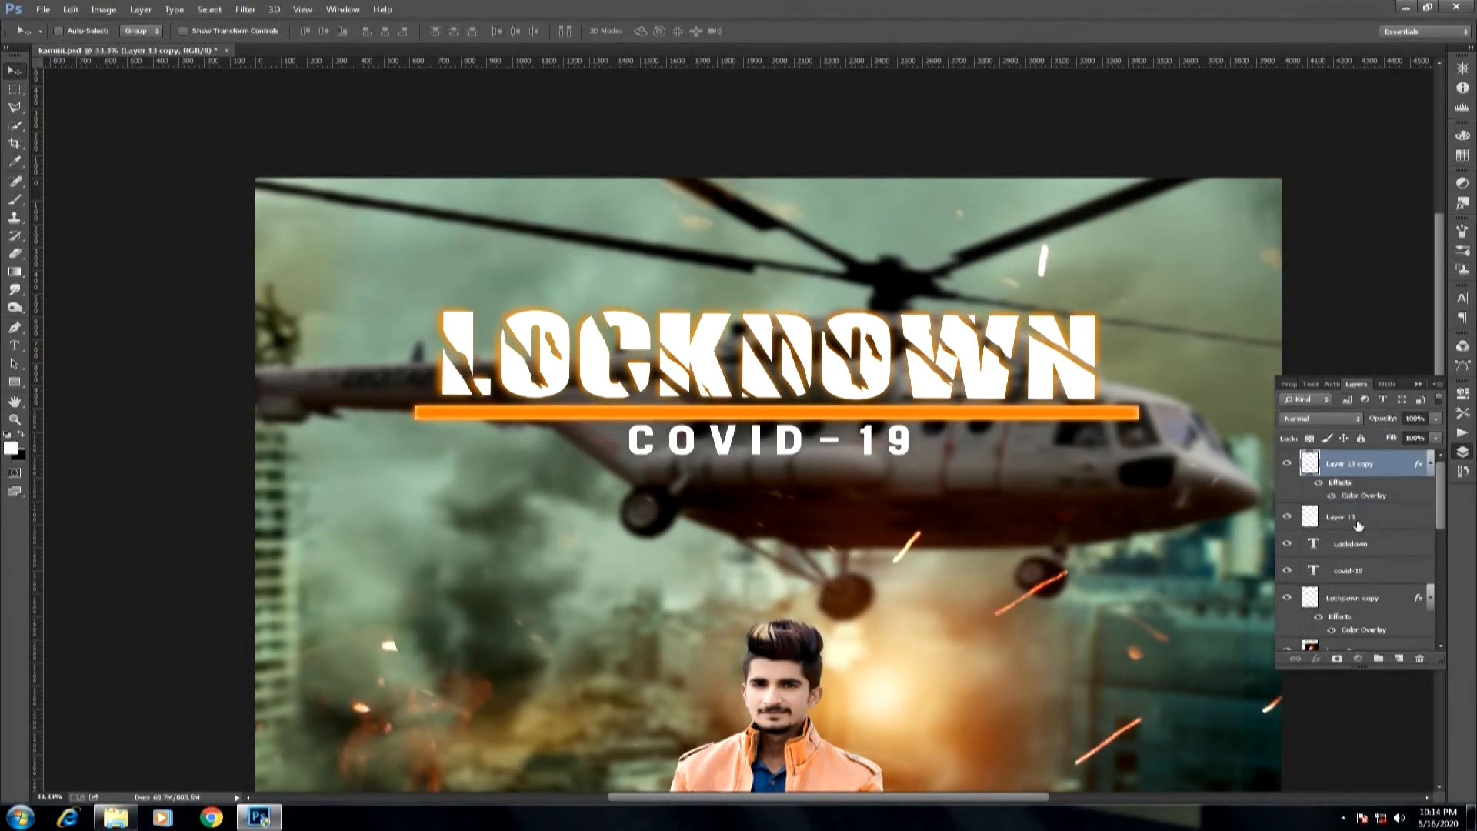
Place the white bar layer above its blurred orange copy and adjust the position of both bars under the LOCKDOWN title.
{"action": "left_click_drag", "start_coordinate": [1343, 517], "coordinate": [1345, 466]}
{"action": "key", "text": "ctrl+t"}
{"action": "left_click_drag", "start_coordinate": [778, 397], "coordinate": [798, 414]}
{"action": "key", "text": "Return"}
{"action": "left_click_drag", "start_coordinate": [741, 385], "coordinate": [809, 447]}
{"action": "key", "text": "Up"}
{"action": "key", "text": "Up"}
{"action": "key", "text": "Up"}
{"action": "key", "text": "Up"}
{"action": "key", "text": "Up"}
{"action": "key", "text": "Up"}
{"action": "key", "text": "Up"}
{"action": "key", "text": "Up"}
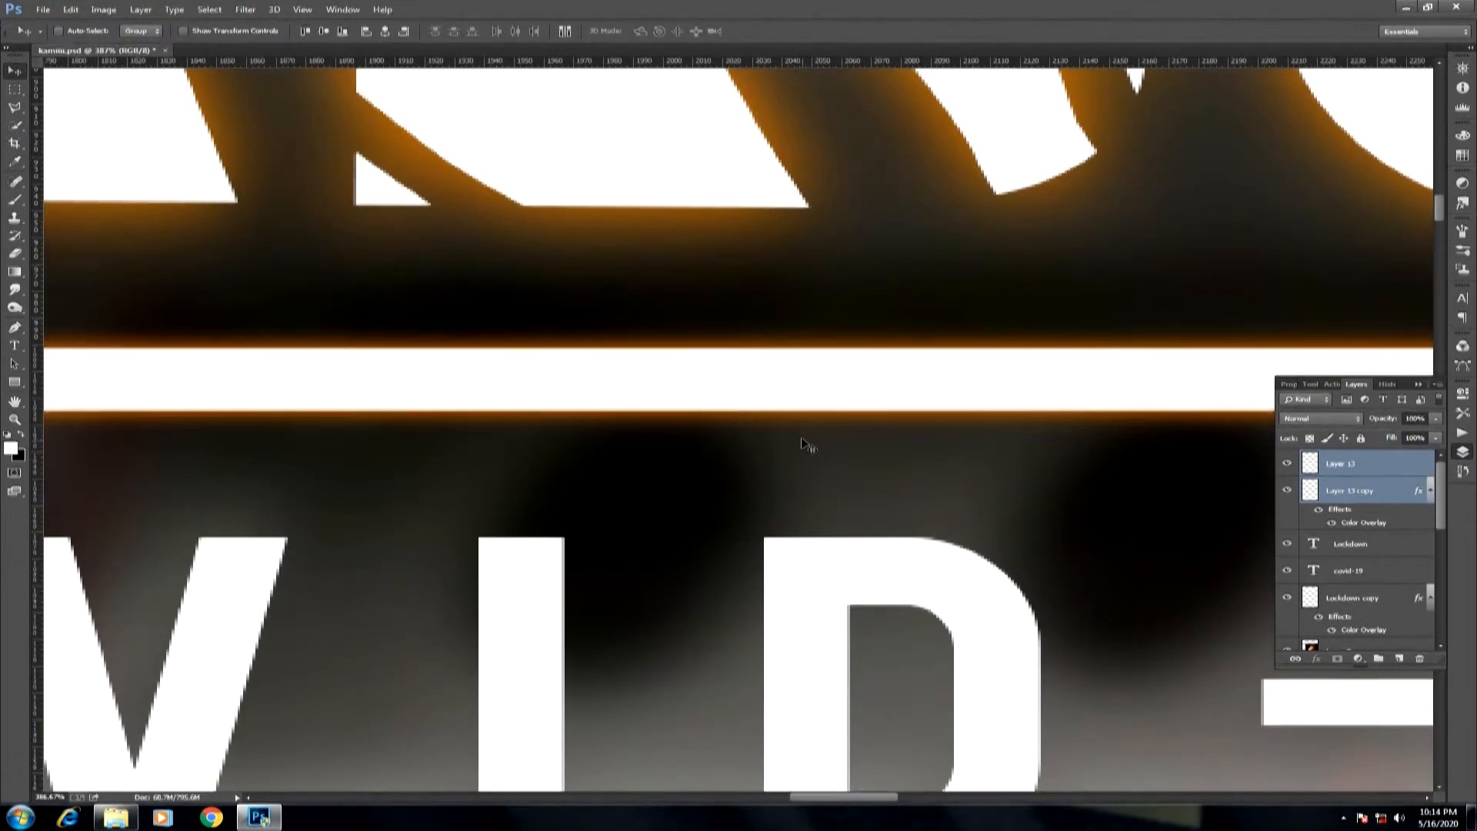
Stretch the blurred orange bar copy slightly upward so its glow extends further above the white bar.
{"action": "left_click", "coordinate": [1350, 491]}
{"action": "key", "text": "ctrl+t"}
{"action": "left_click_drag", "start_coordinate": [771, 309], "coordinate": [771, 298]}
{"action": "key", "text": "Return"}
{"action": "key", "text": "ctrl+0"}
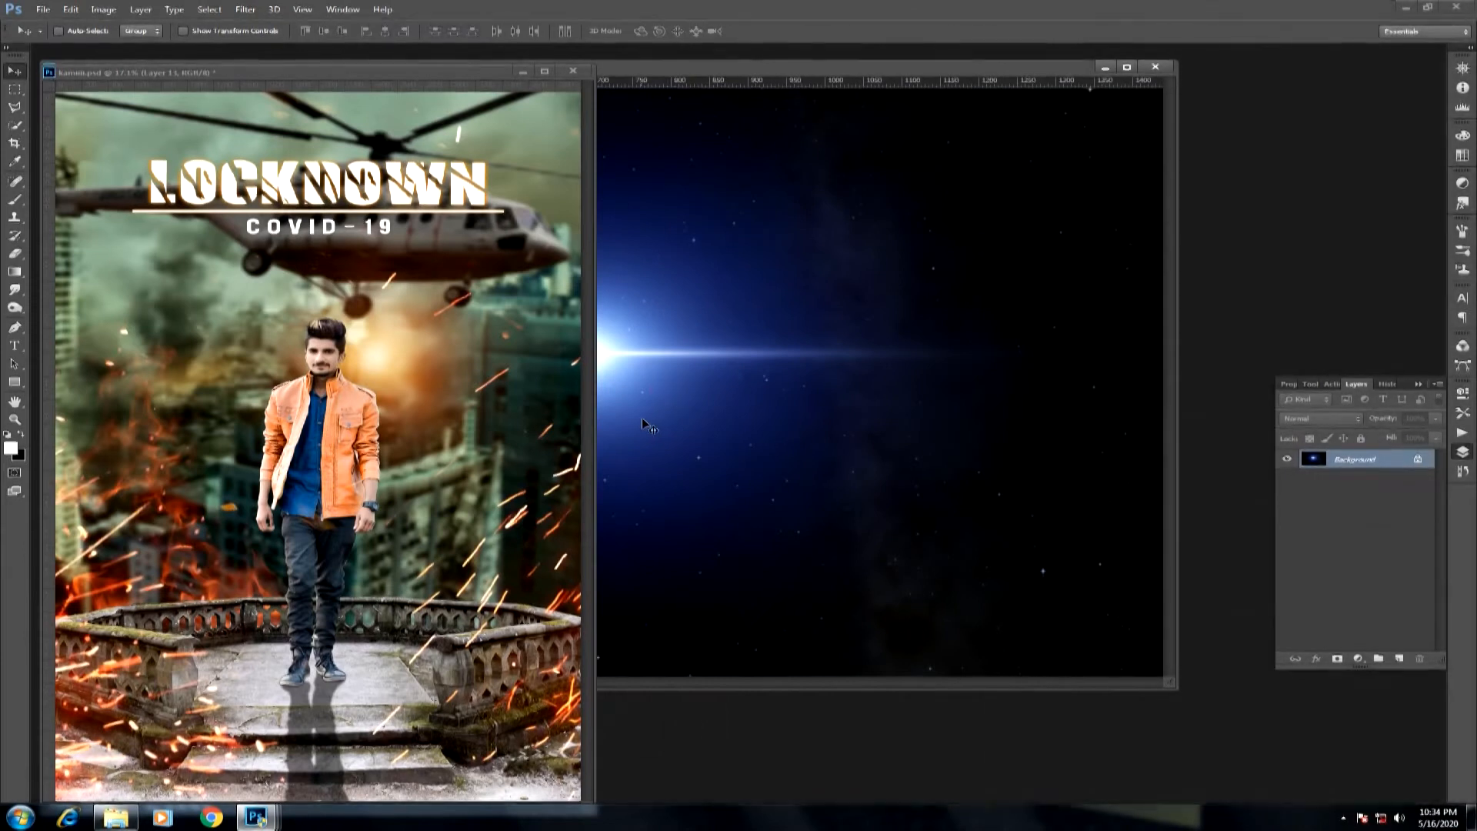
Copy the blue lens flare image into the poster document as a new layer and return to the flare image.
{"action": "left_click_drag", "start_coordinate": [710, 70], "coordinate": [824, 68]}
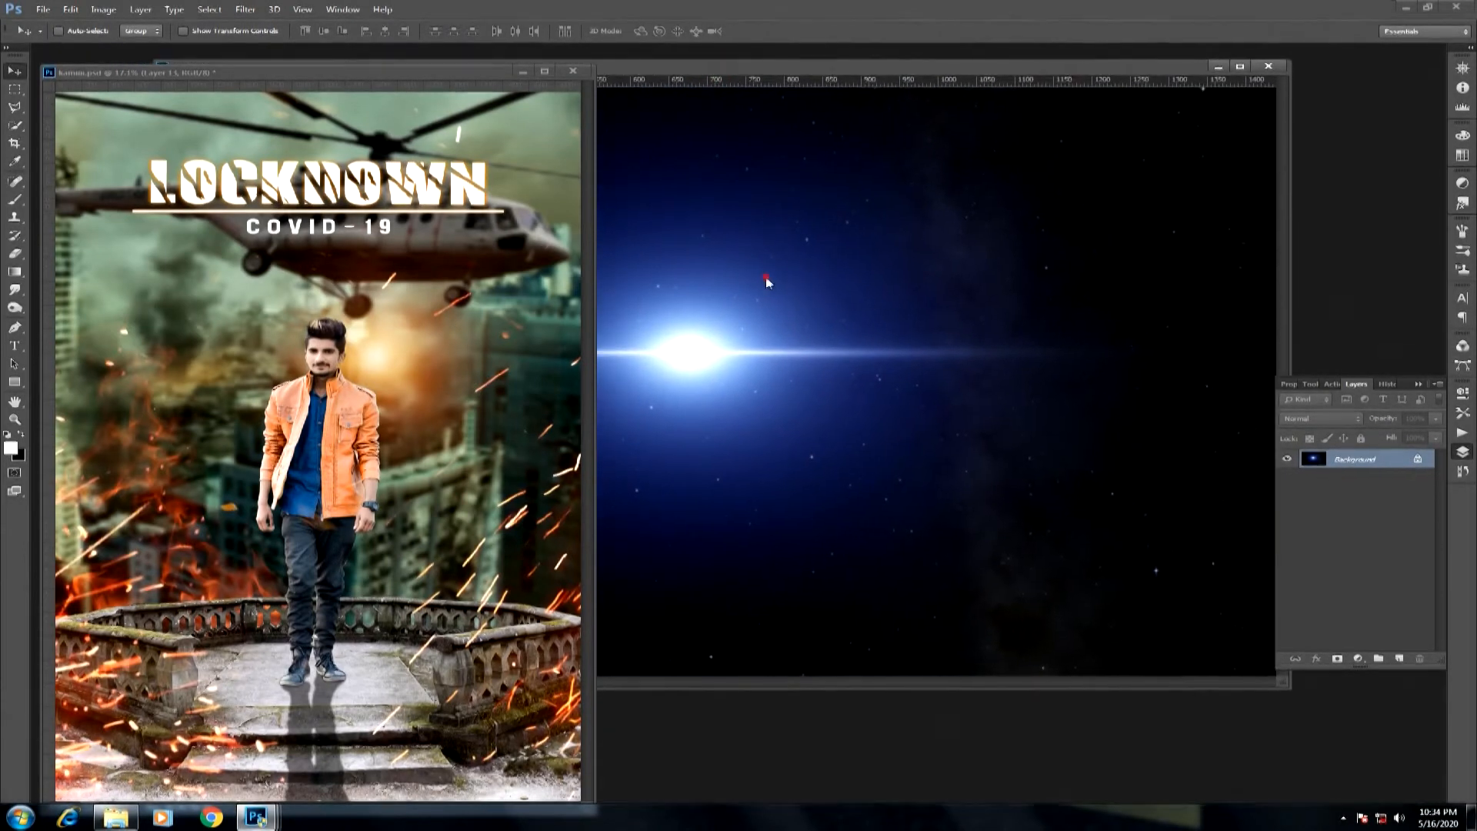
{"action": "left_click_drag", "start_coordinate": [723, 392], "coordinate": [467, 449]}
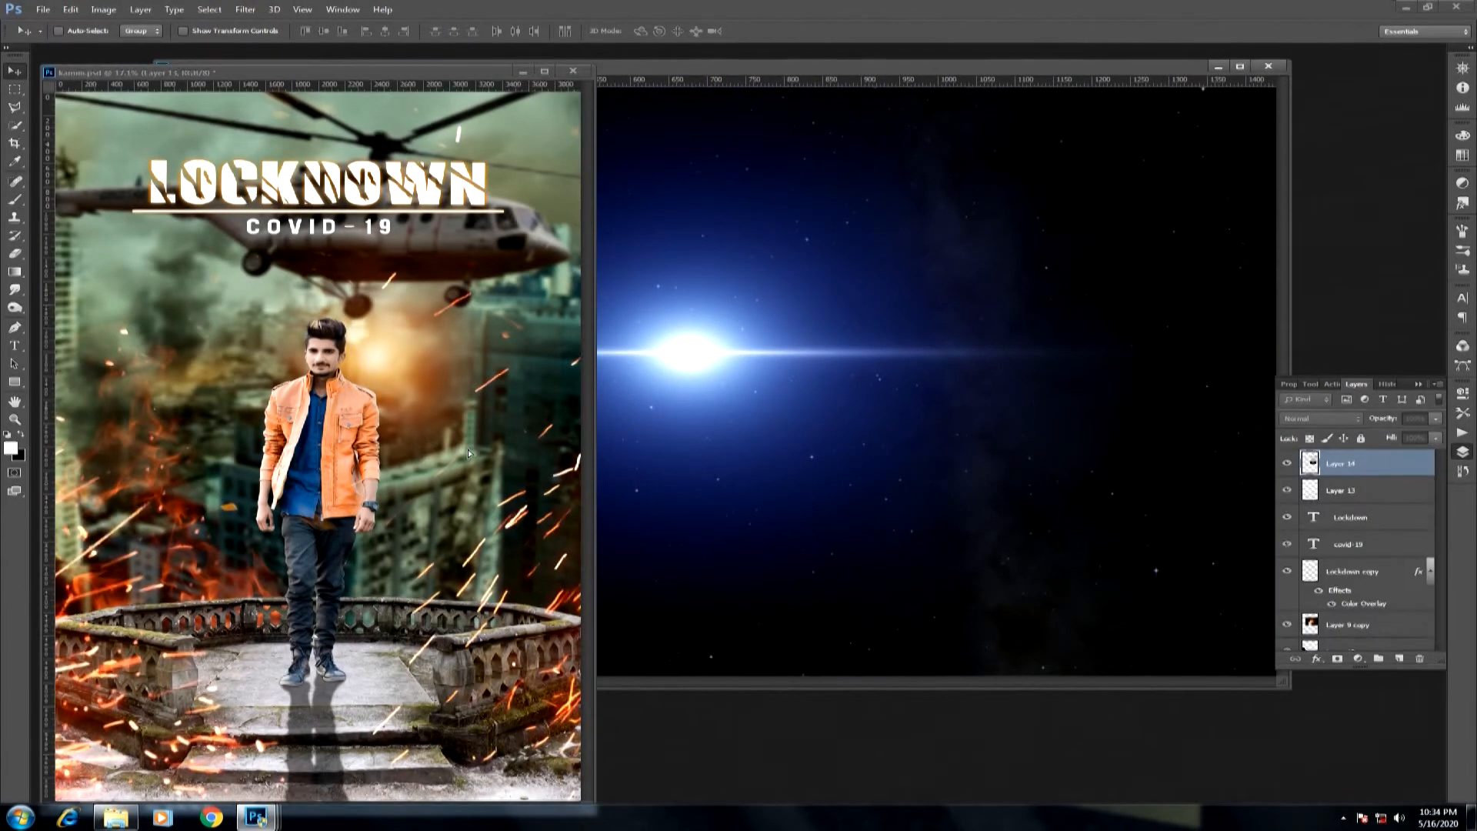
{"action": "left_click", "coordinate": [929, 462]}
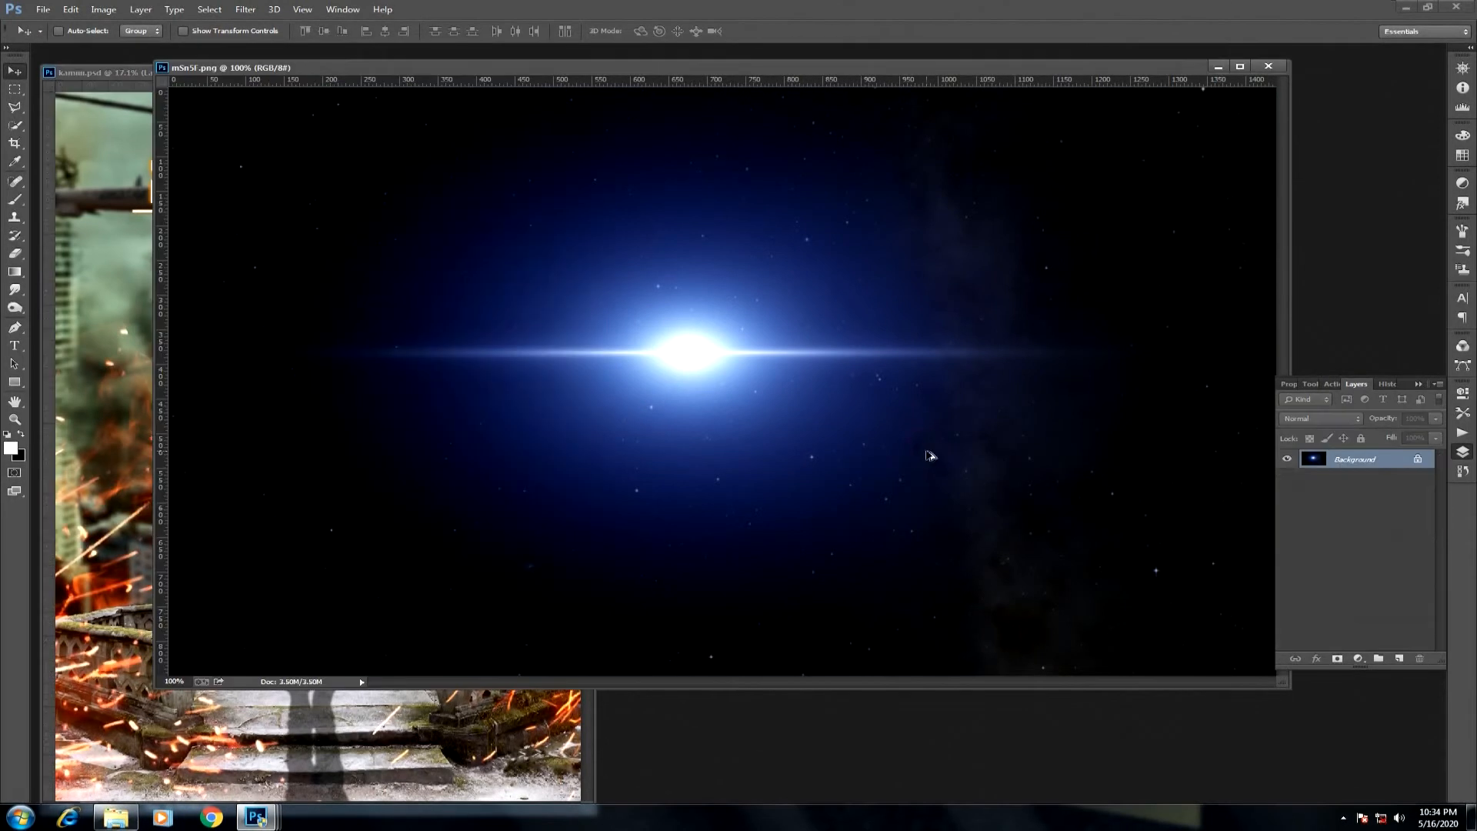
Try shifting the hue of the blue flare image to pinkish red, and undo it.
{"action": "key", "text": "ctrl+u"}
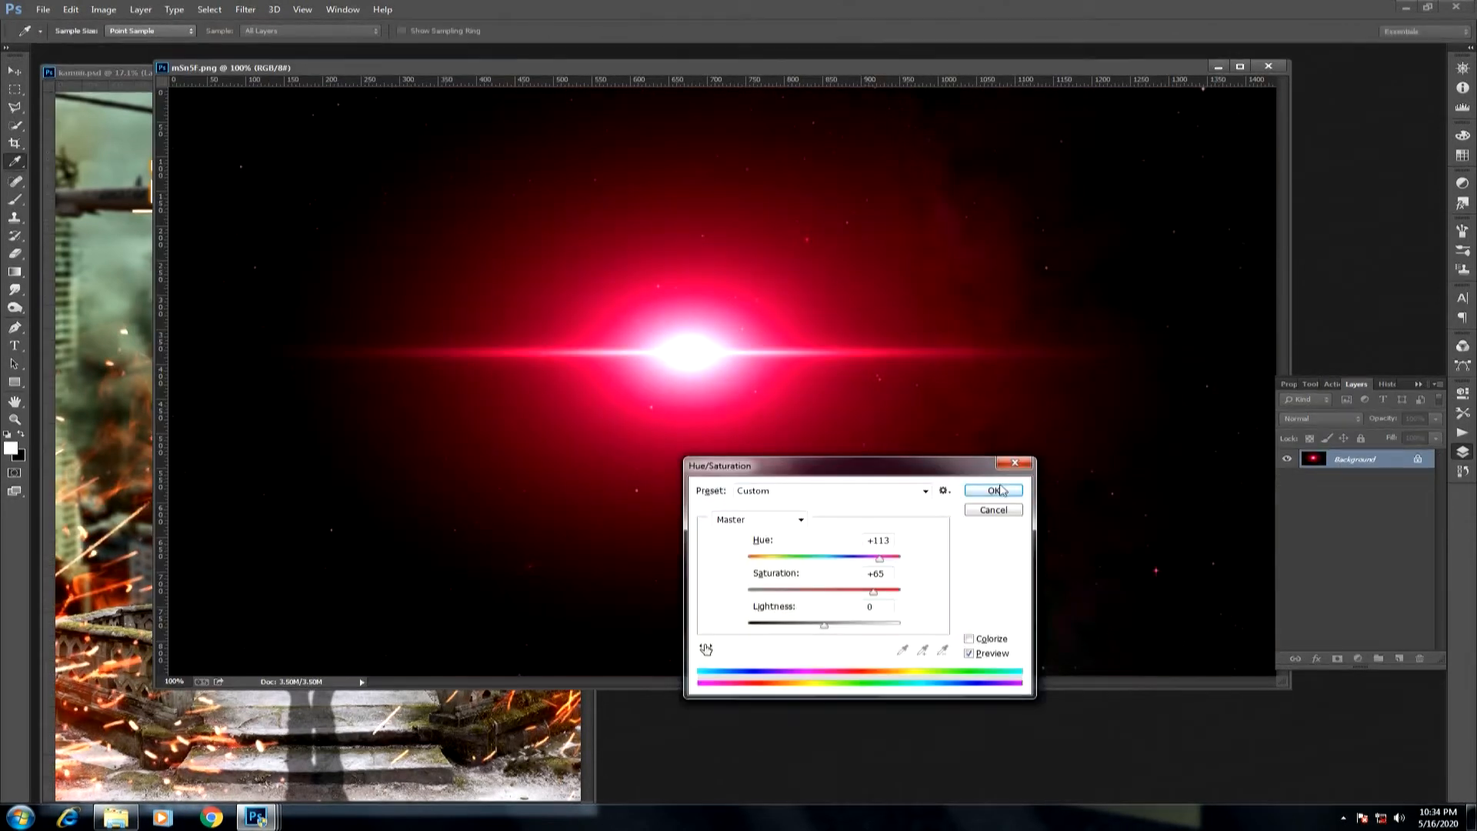
{"action": "left_click", "coordinate": [996, 490]}
{"action": "left_click_drag", "start_coordinate": [850, 486], "coordinate": [485, 559]}
{"action": "left_click", "coordinate": [698, 289]}
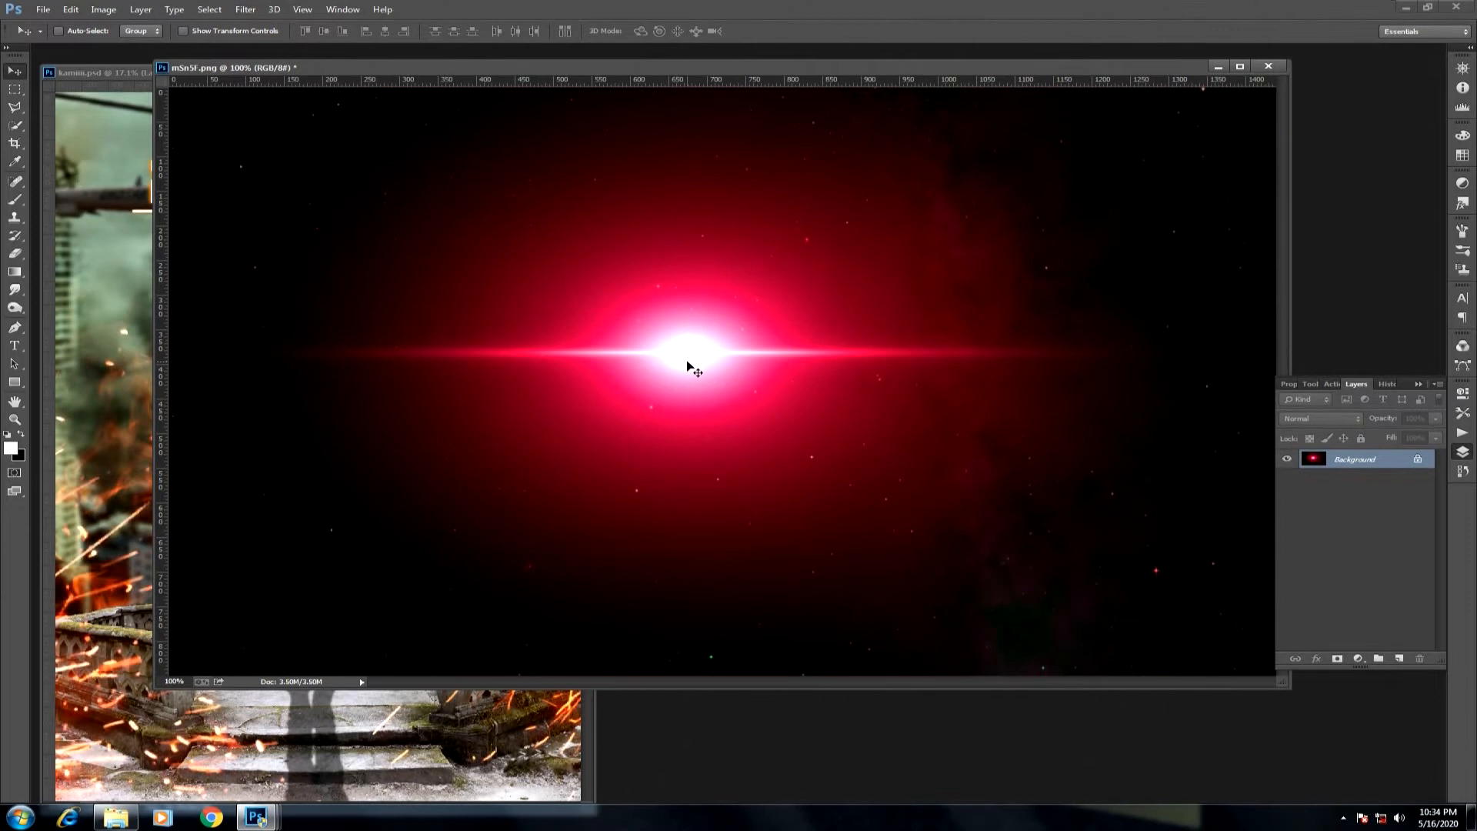
{"action": "key", "text": "ctrl+z"}
Shift the hue of the flare image to pure red and copy it into the poster document as a new layer.
{"action": "key", "text": "ctrl+alt+u"}
{"action": "left_click_drag", "start_coordinate": [795, 463], "coordinate": [804, 388]}
{"action": "left_click_drag", "start_coordinate": [870, 515], "coordinate": [171, 601]}
{"action": "left_click", "coordinate": [988, 417]}
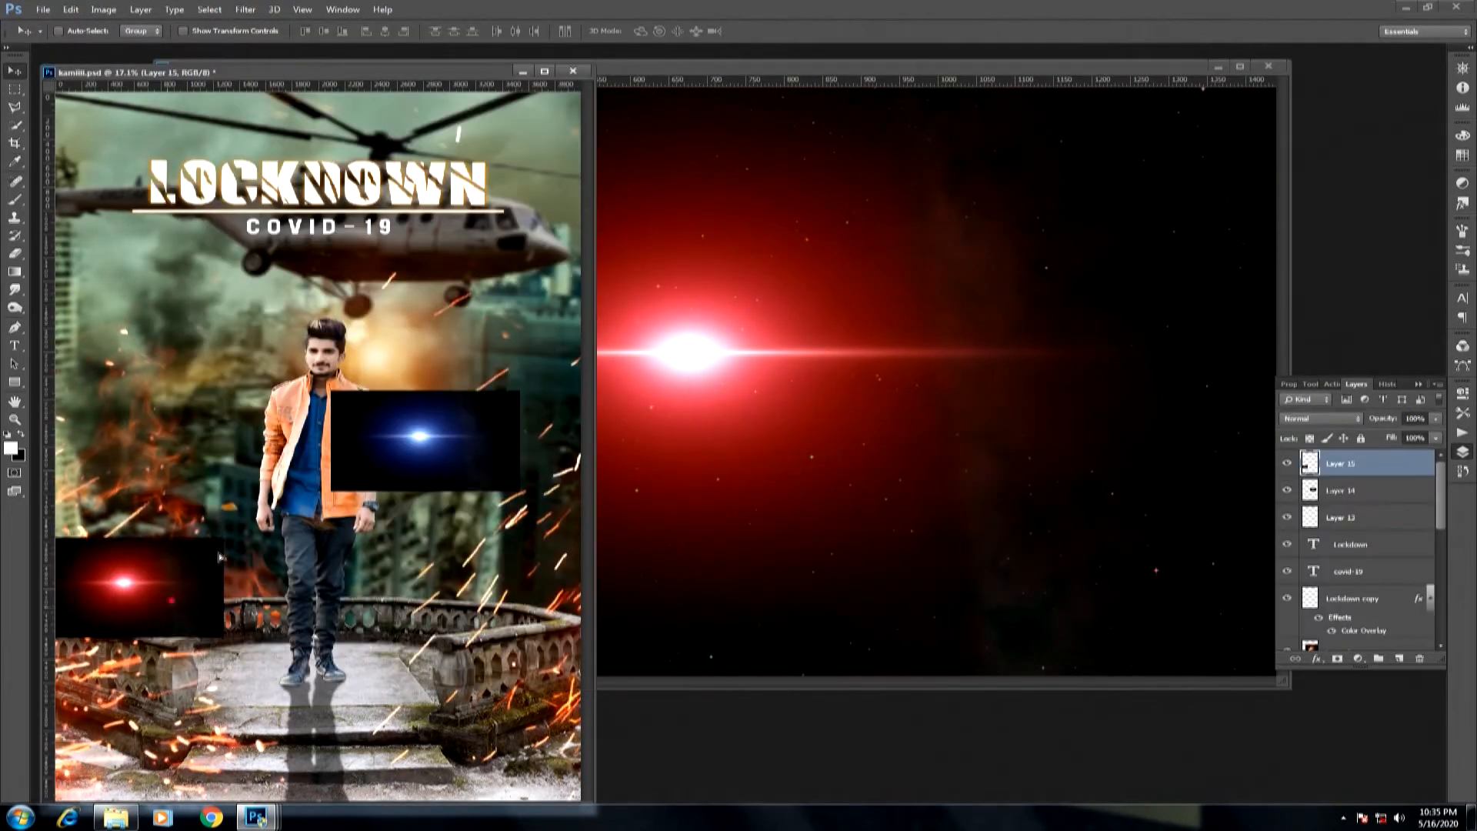
Maximize the poster document, move the red flare up to the start of the LOCKDOWN title and enlarge it to about double size.
{"action": "left_click_drag", "start_coordinate": [219, 556], "coordinate": [332, 343]}
{"action": "left_click", "coordinate": [545, 70]}
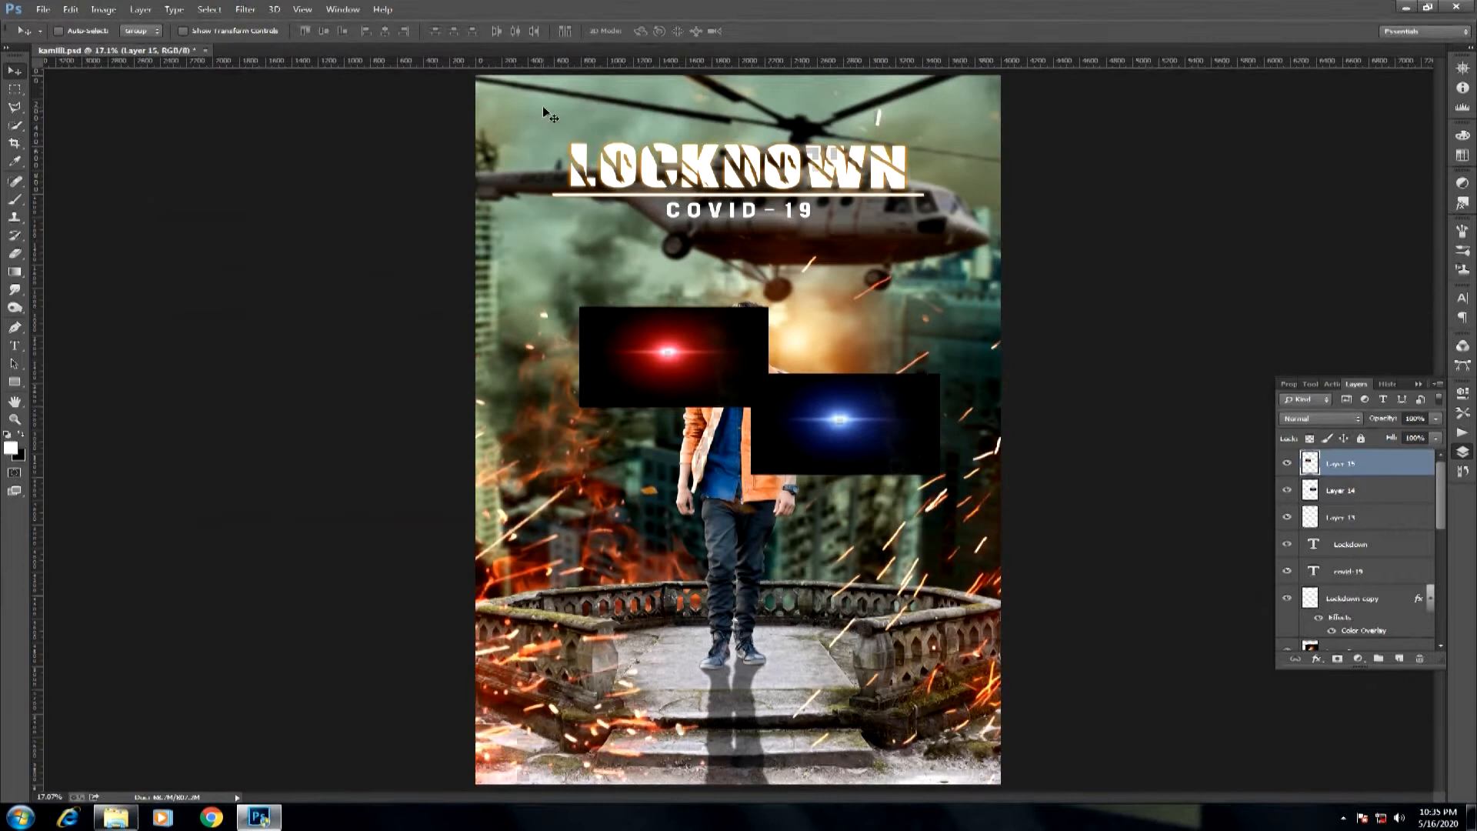
{"action": "left_click_drag", "start_coordinate": [644, 344], "coordinate": [607, 223]}
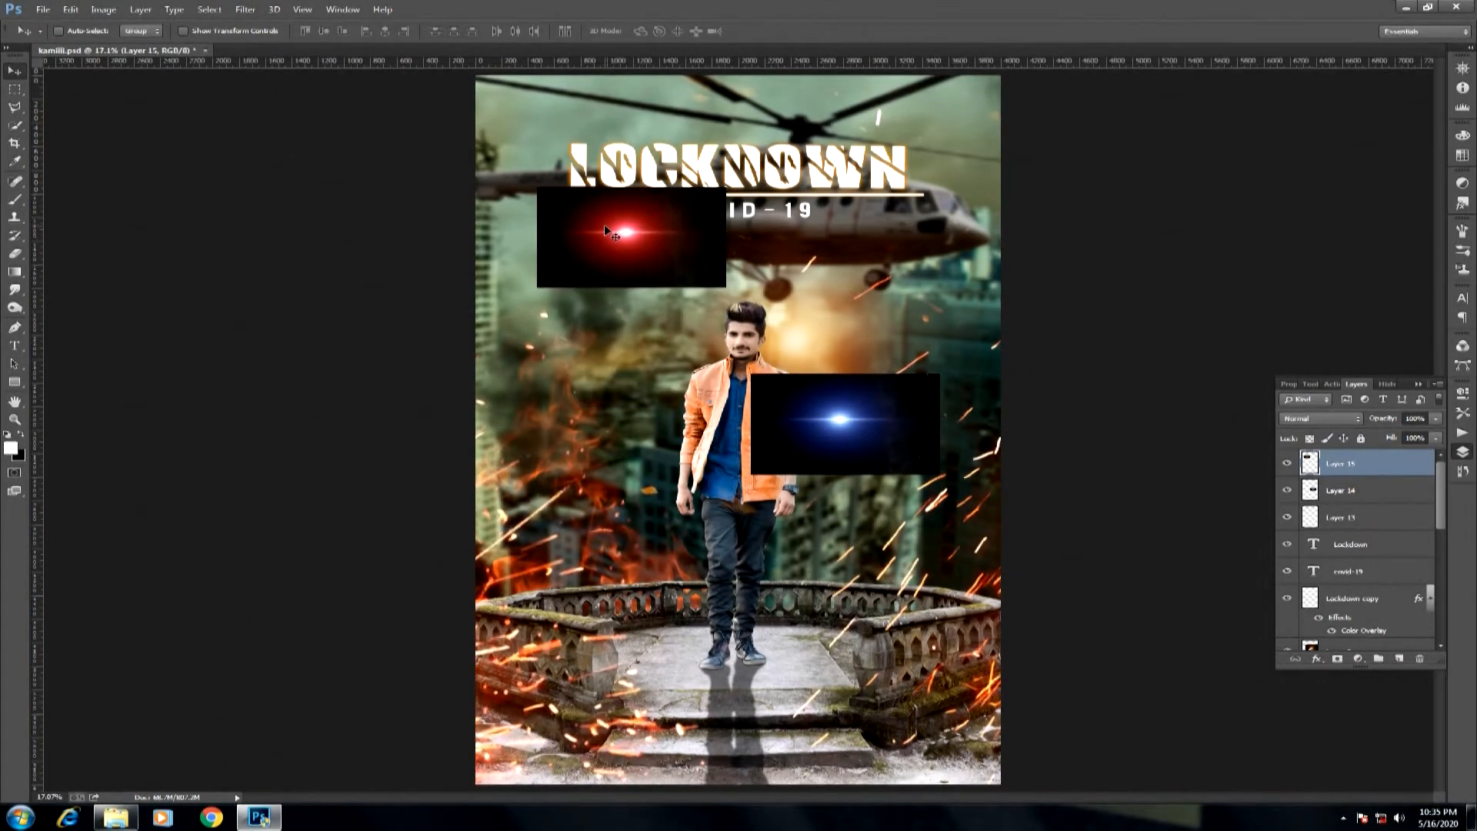
{"action": "key", "text": "ctrl+t"}
{"action": "left_click_drag", "start_coordinate": [726, 287], "coordinate": [853, 360]}
{"action": "key", "text": "Return"}
Move the red flare layer below the Lockdown text layer, center its glow on the letter L and set its blend mode to Screen.
{"action": "left_click_drag", "start_coordinate": [1383, 473], "coordinate": [1377, 542]}
{"action": "left_click_drag", "start_coordinate": [633, 272], "coordinate": [620, 248]}
{"action": "left_click", "coordinate": [1315, 417]}
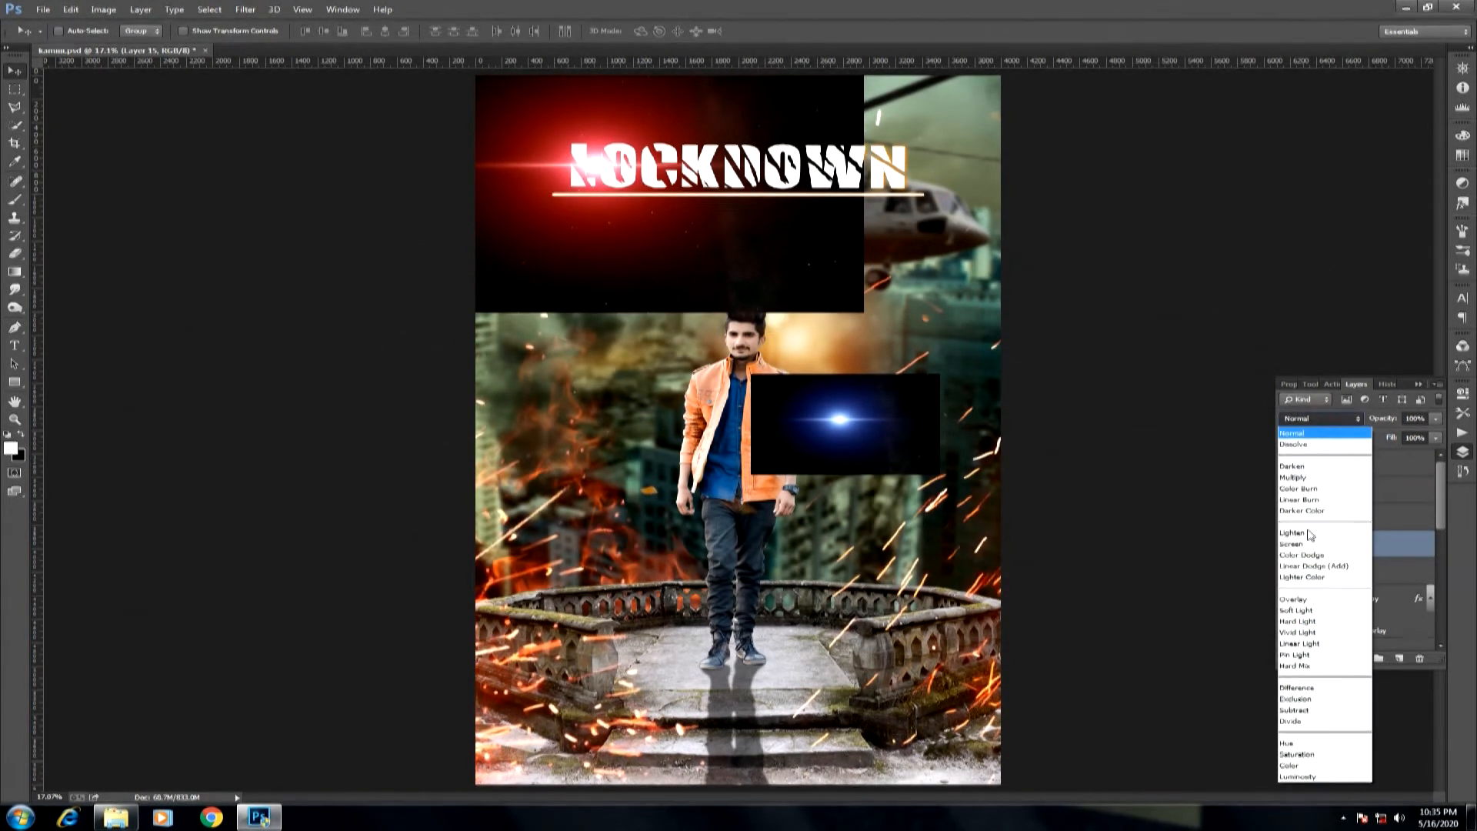
{"action": "left_click", "coordinate": [1300, 544]}
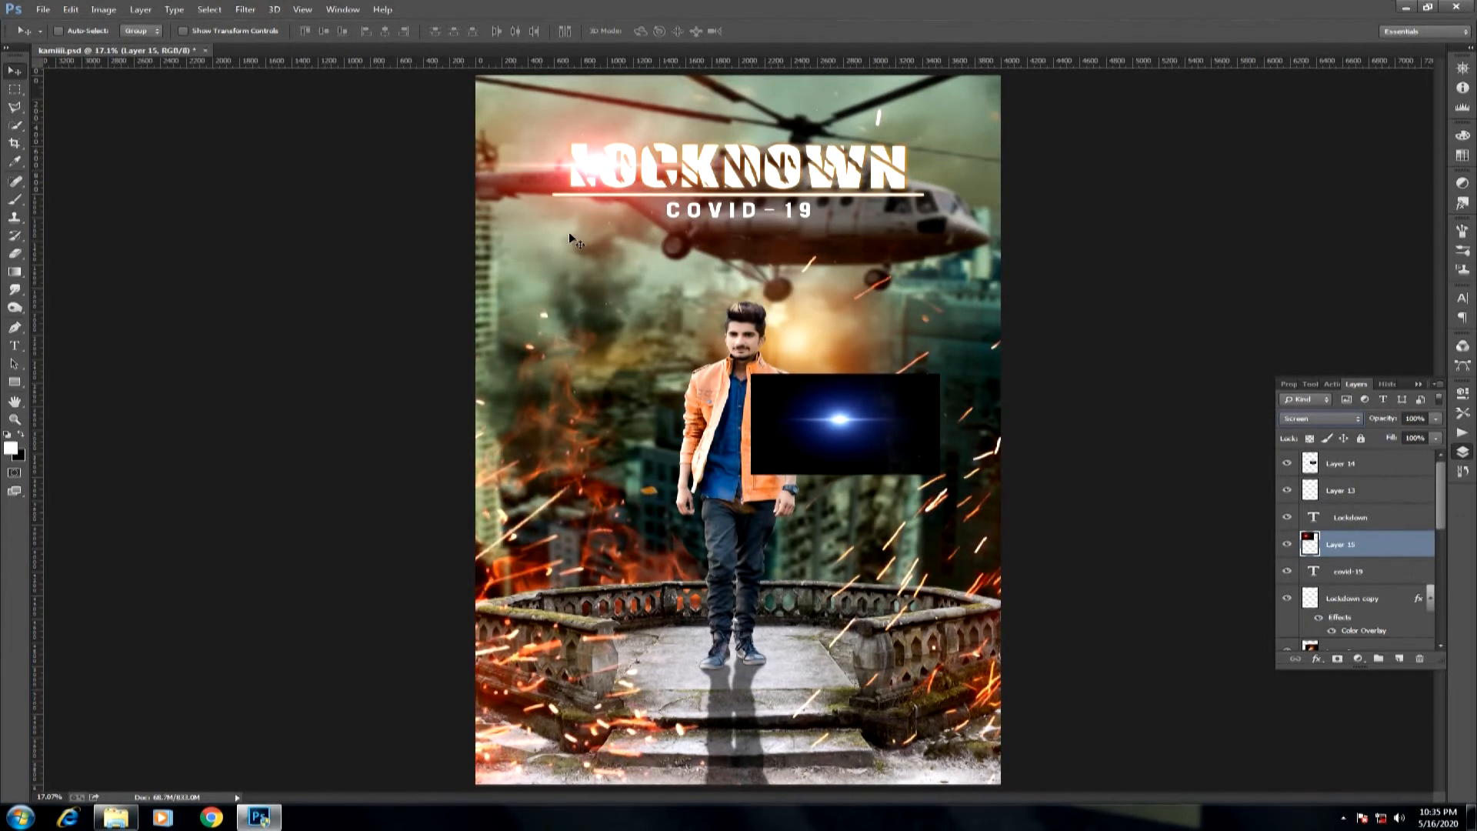
Scale the red flare down slightly at the start of the LOCKDOWN title.
{"action": "key", "text": "ctrl+t"}
{"action": "left_click_drag", "start_coordinate": [867, 312], "coordinate": [809, 286]}
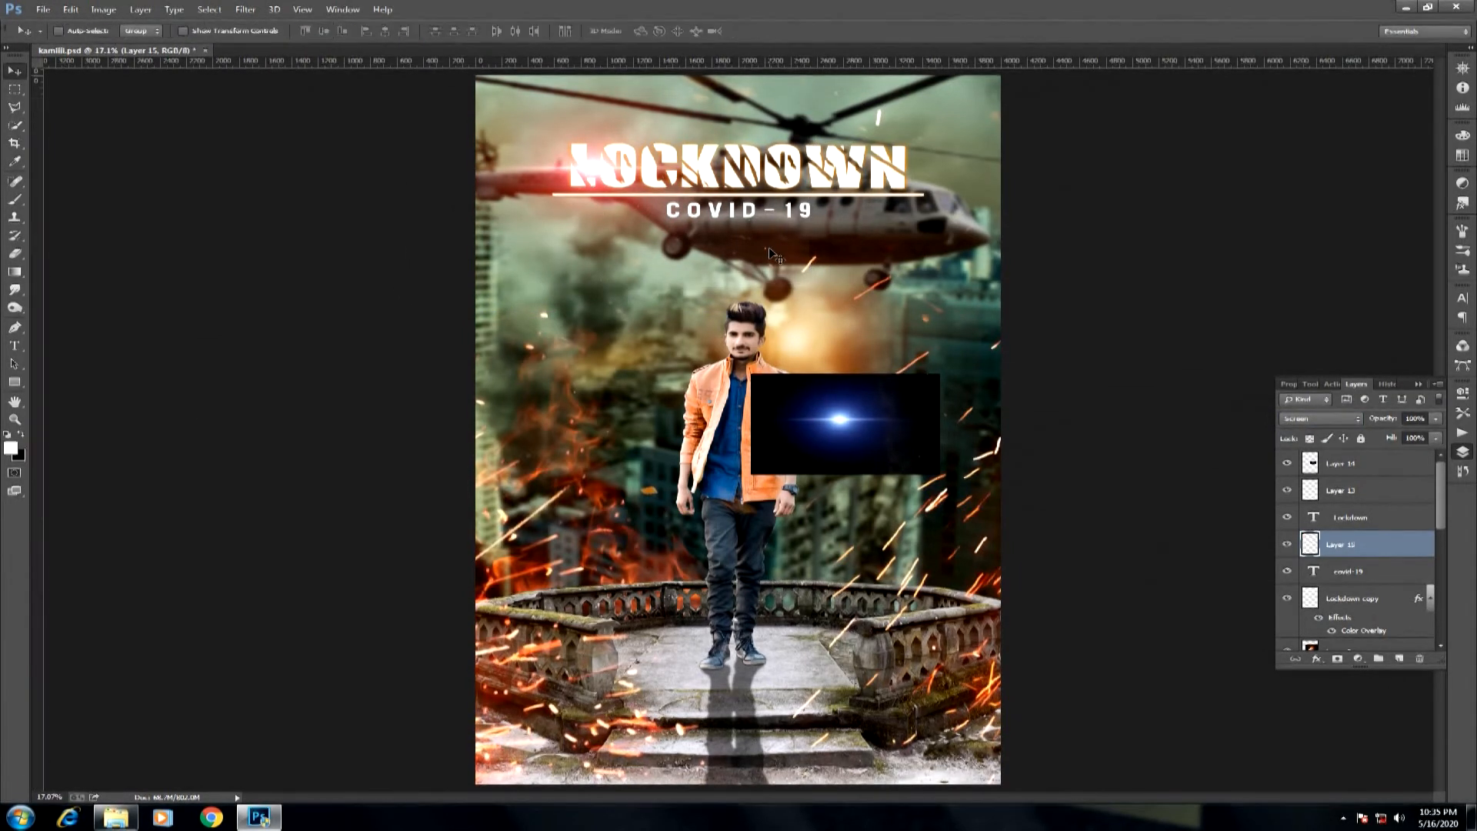
{"action": "key", "text": "ctrl+minus"}
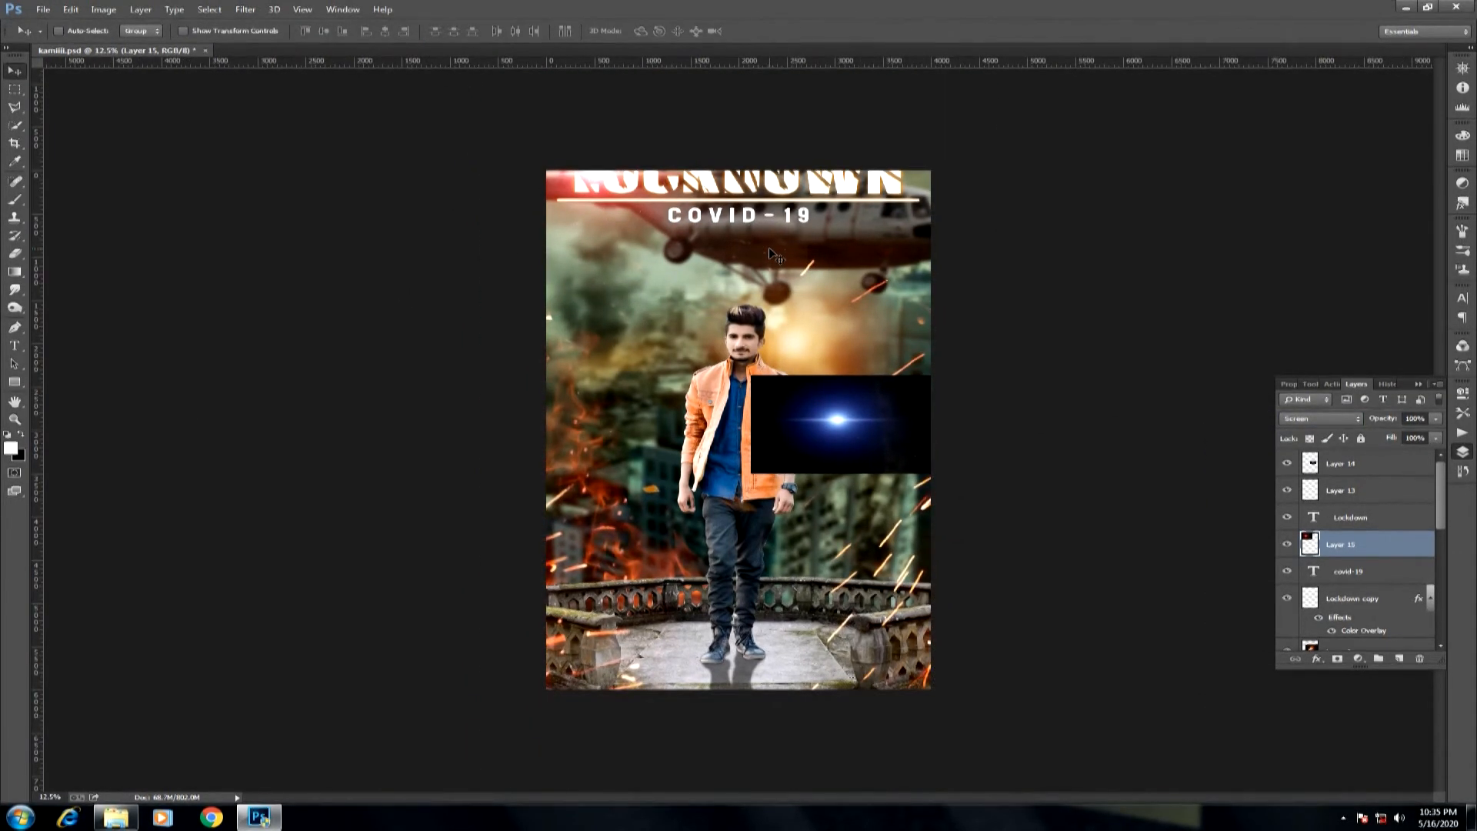
{"action": "key", "text": "ctrl+plus"}
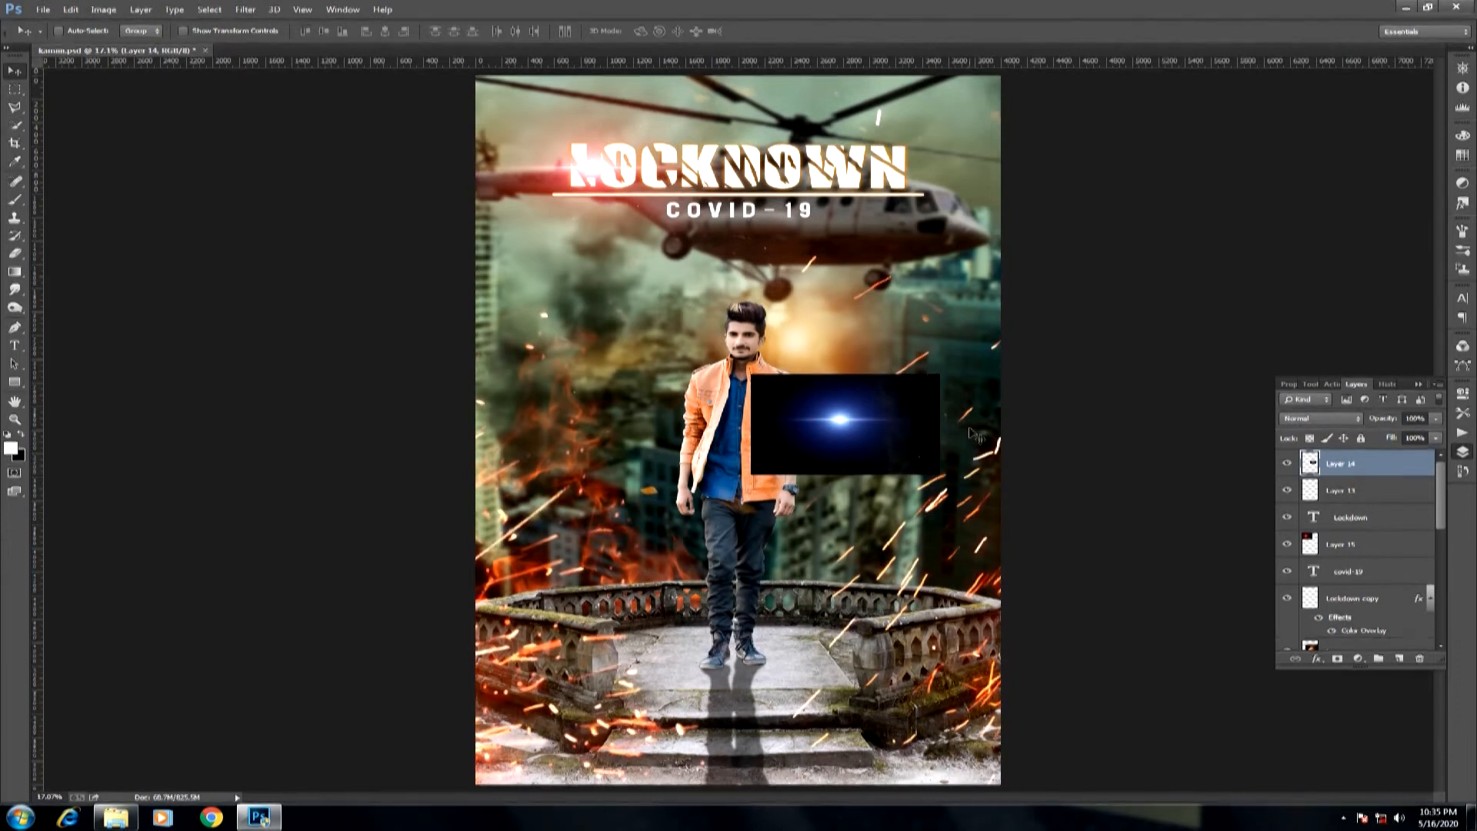
Enlarge the blue flare to about double size and move it up over the LOCKDOWN title.
{"action": "left_click_drag", "start_coordinate": [952, 372], "coordinate": [1065, 297]}
{"action": "left_click_drag", "start_coordinate": [956, 396], "coordinate": [928, 182]}
{"action": "key", "text": "Return"}
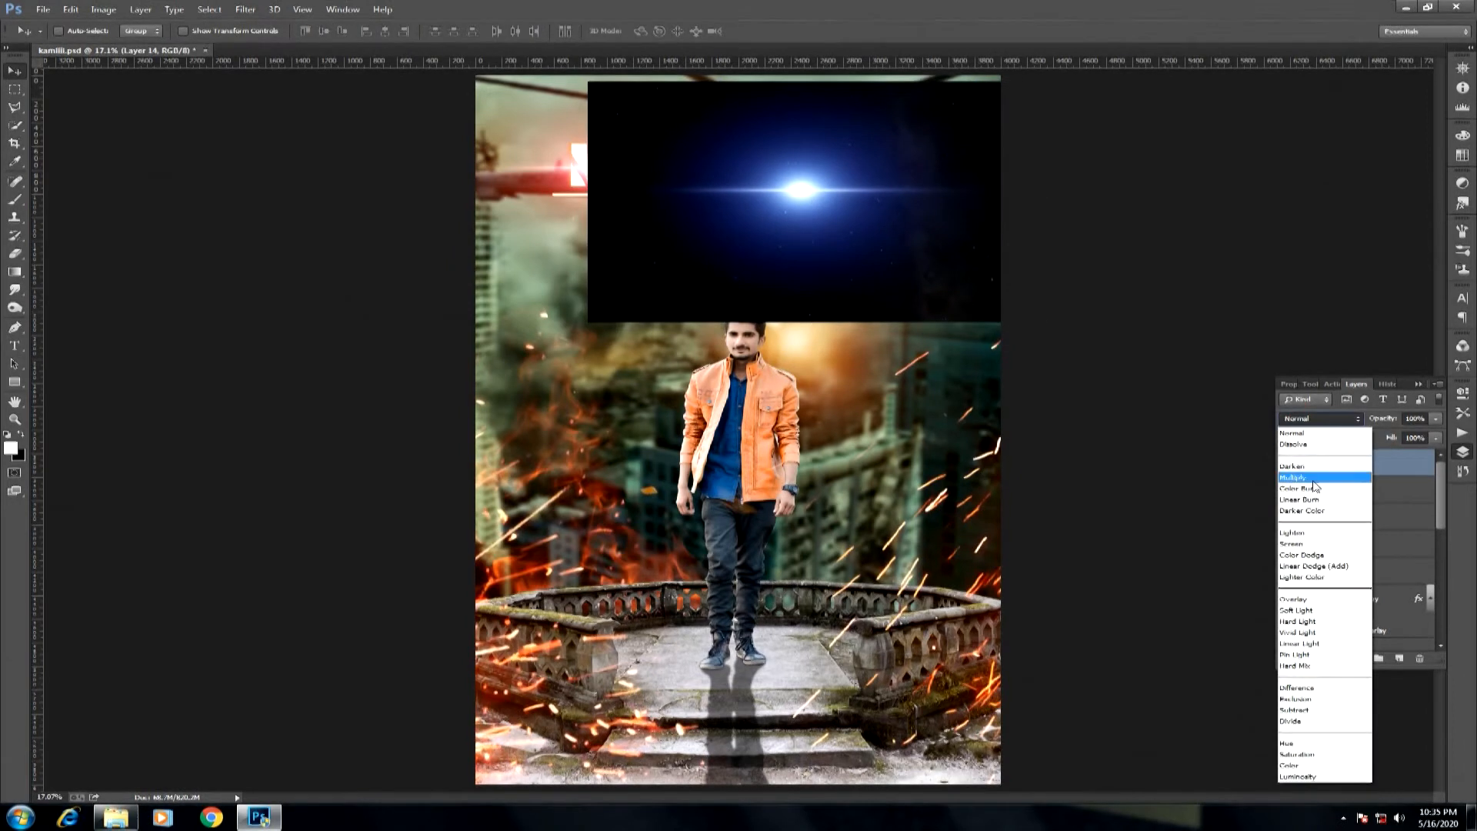
Set the blue flare layer's blend mode to Screen and move the flare to the end of the LOCKDOWN title.
{"action": "left_click", "coordinate": [1310, 545]}
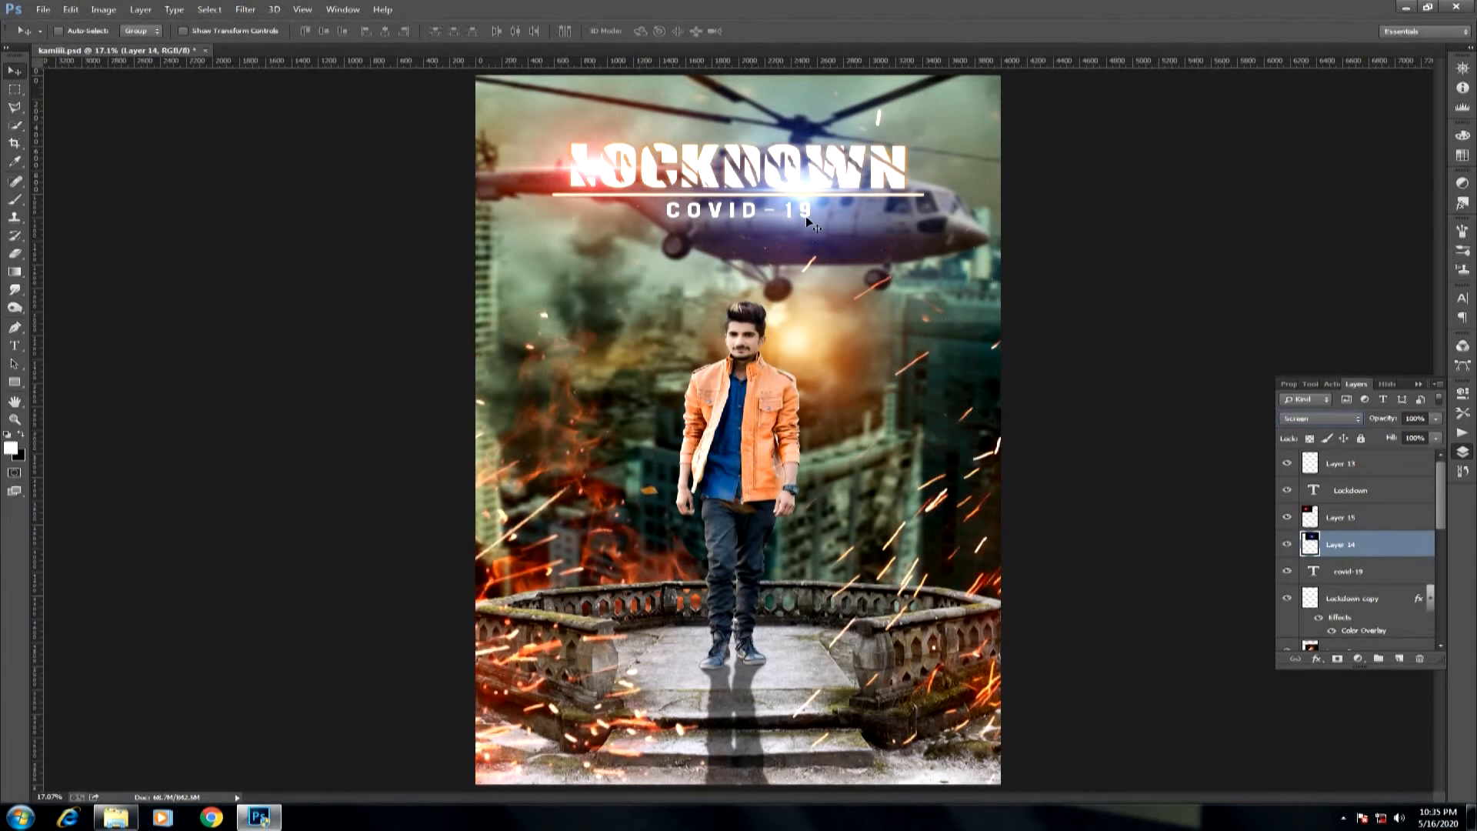
{"action": "left_click_drag", "start_coordinate": [820, 182], "coordinate": [882, 175]}
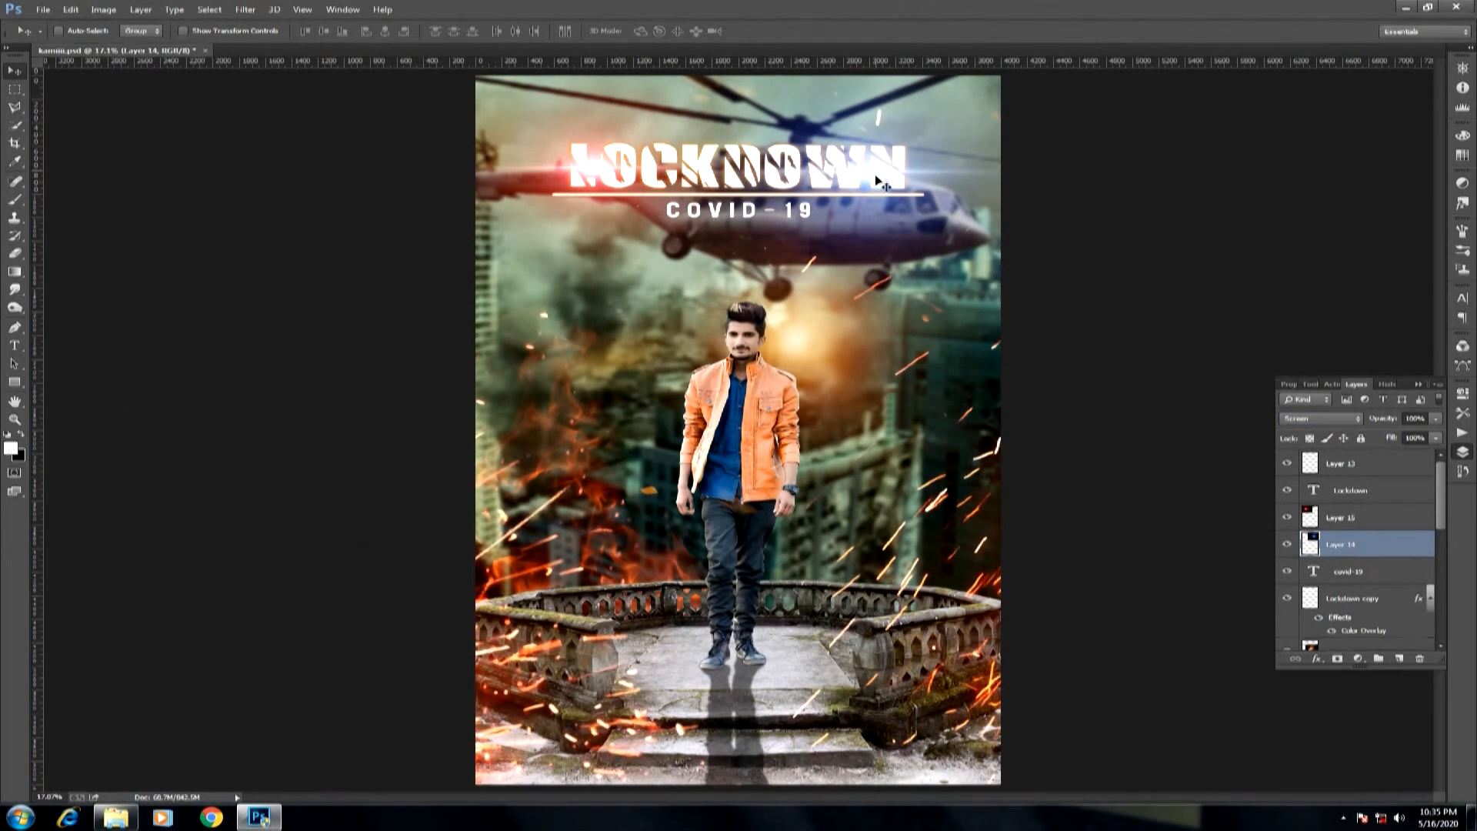
{"action": "key", "text": "ctrl+minus"}
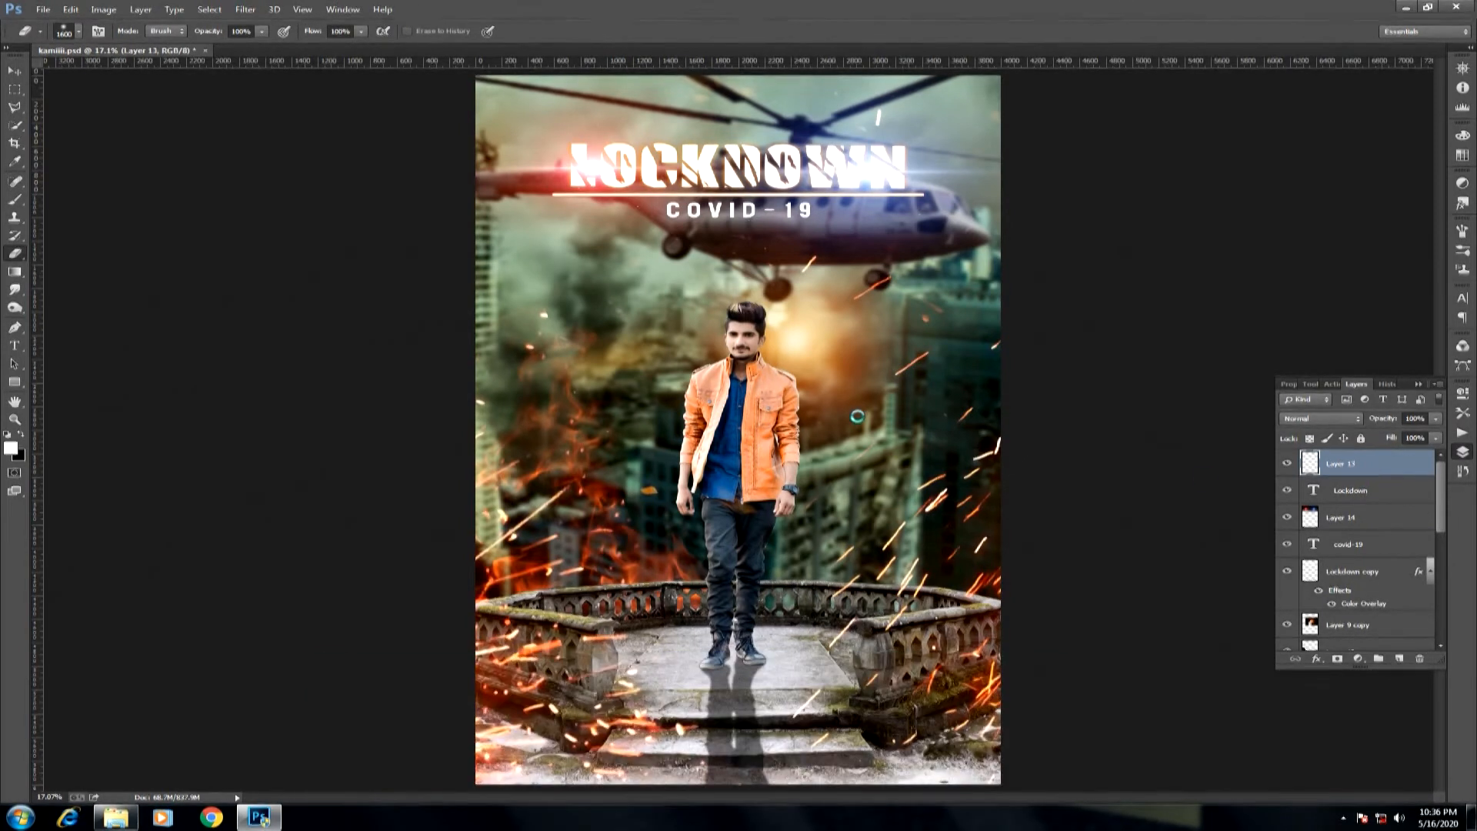
Stamp all visible layers into a new layer at the top of the stack and open it in Color Efex Pro 4.
{"action": "key", "text": "ctrl+shift+alt+e"}
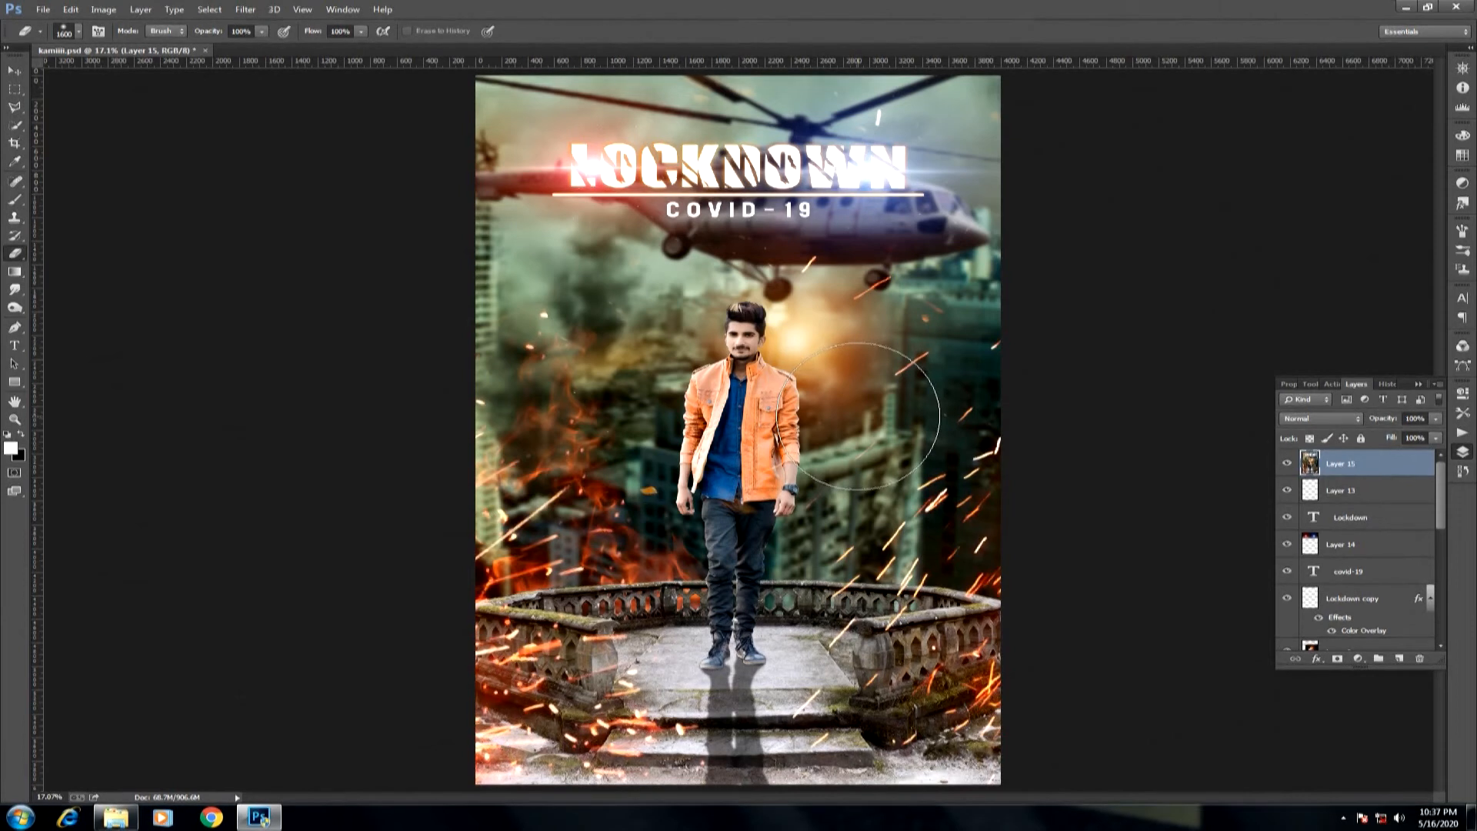
{"action": "left_click", "coordinate": [250, 12]}
{"action": "mouse_move", "coordinate": [372, 303]}
{"action": "left_click", "coordinate": [472, 309]}
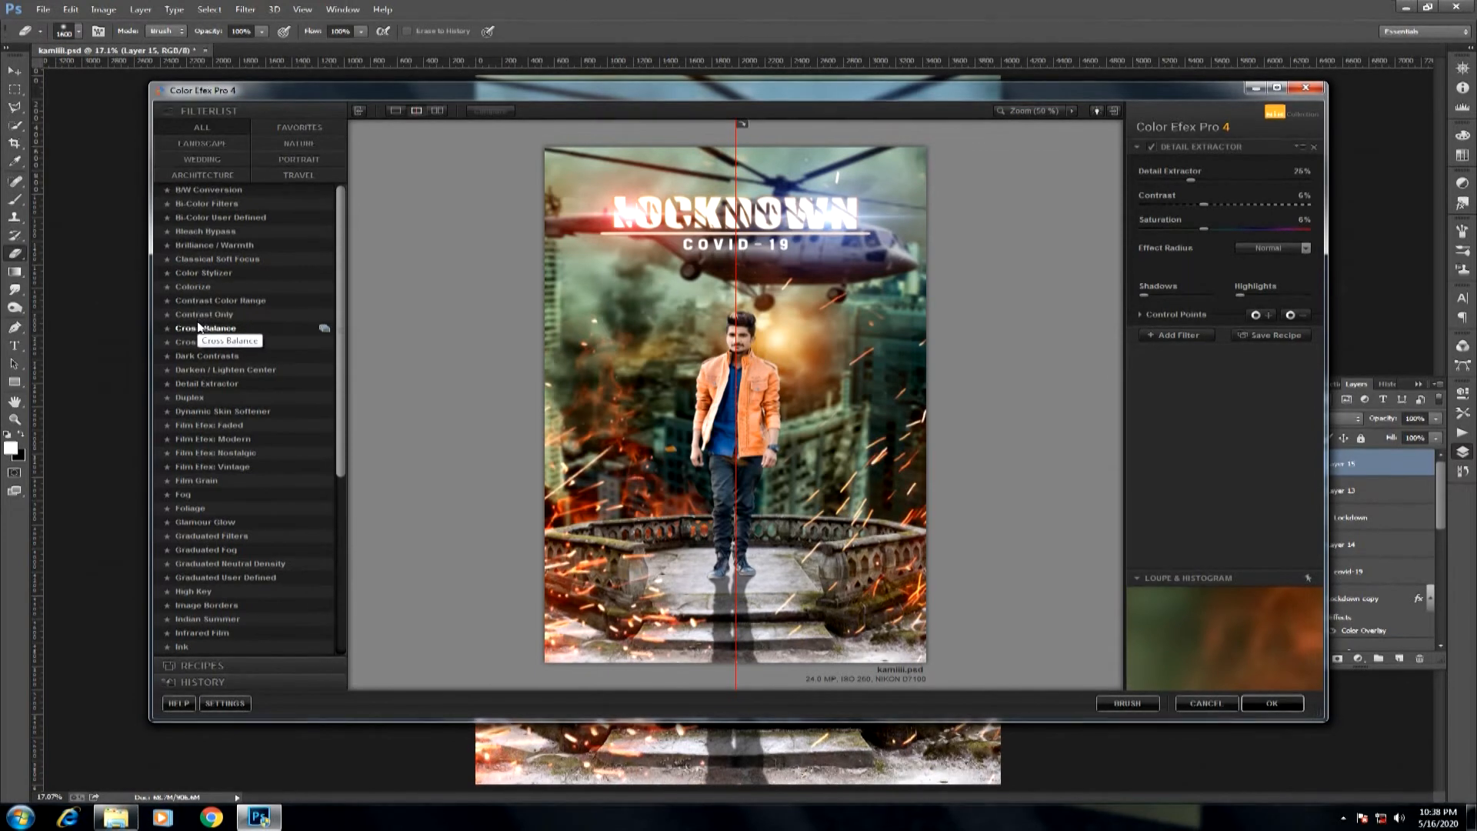
Try the Color Stylizer, Colorize, Contrast Color Range and Contrast Only filters on the composite.
{"action": "left_click", "coordinate": [191, 275]}
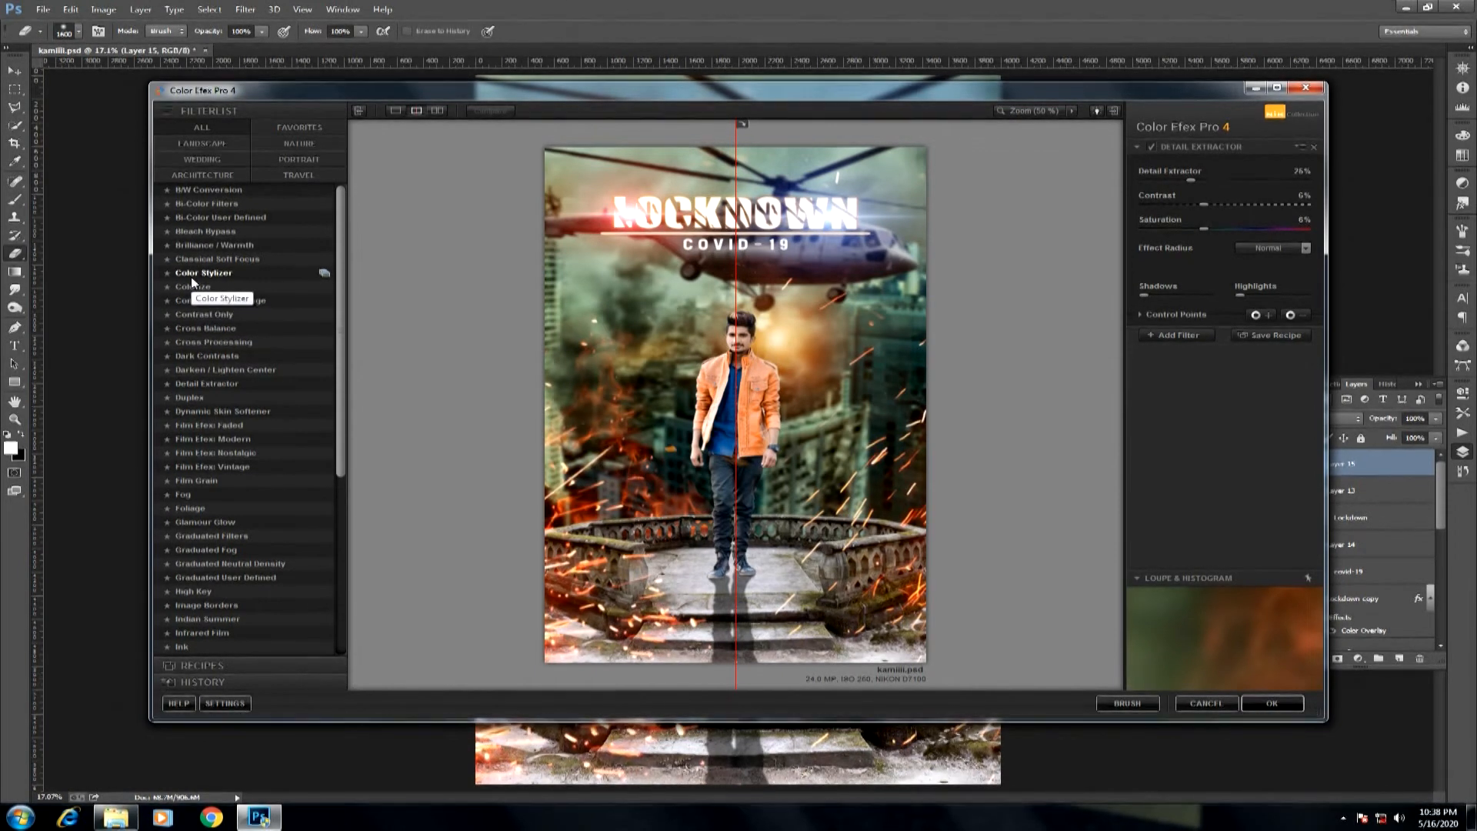
{"action": "left_click", "coordinate": [196, 288]}
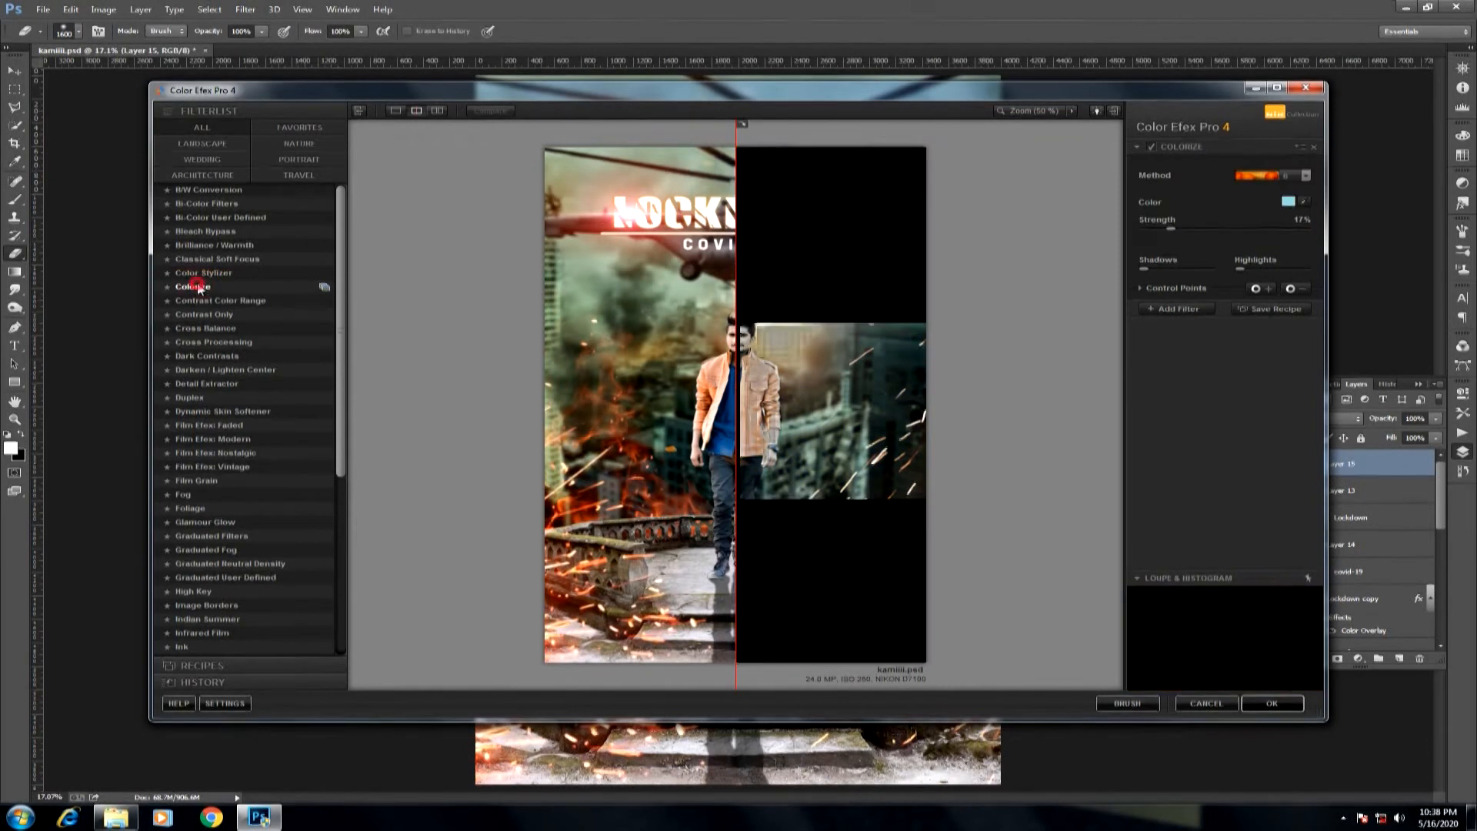
{"action": "left_click", "coordinate": [199, 300]}
{"action": "left_click", "coordinate": [201, 314]}
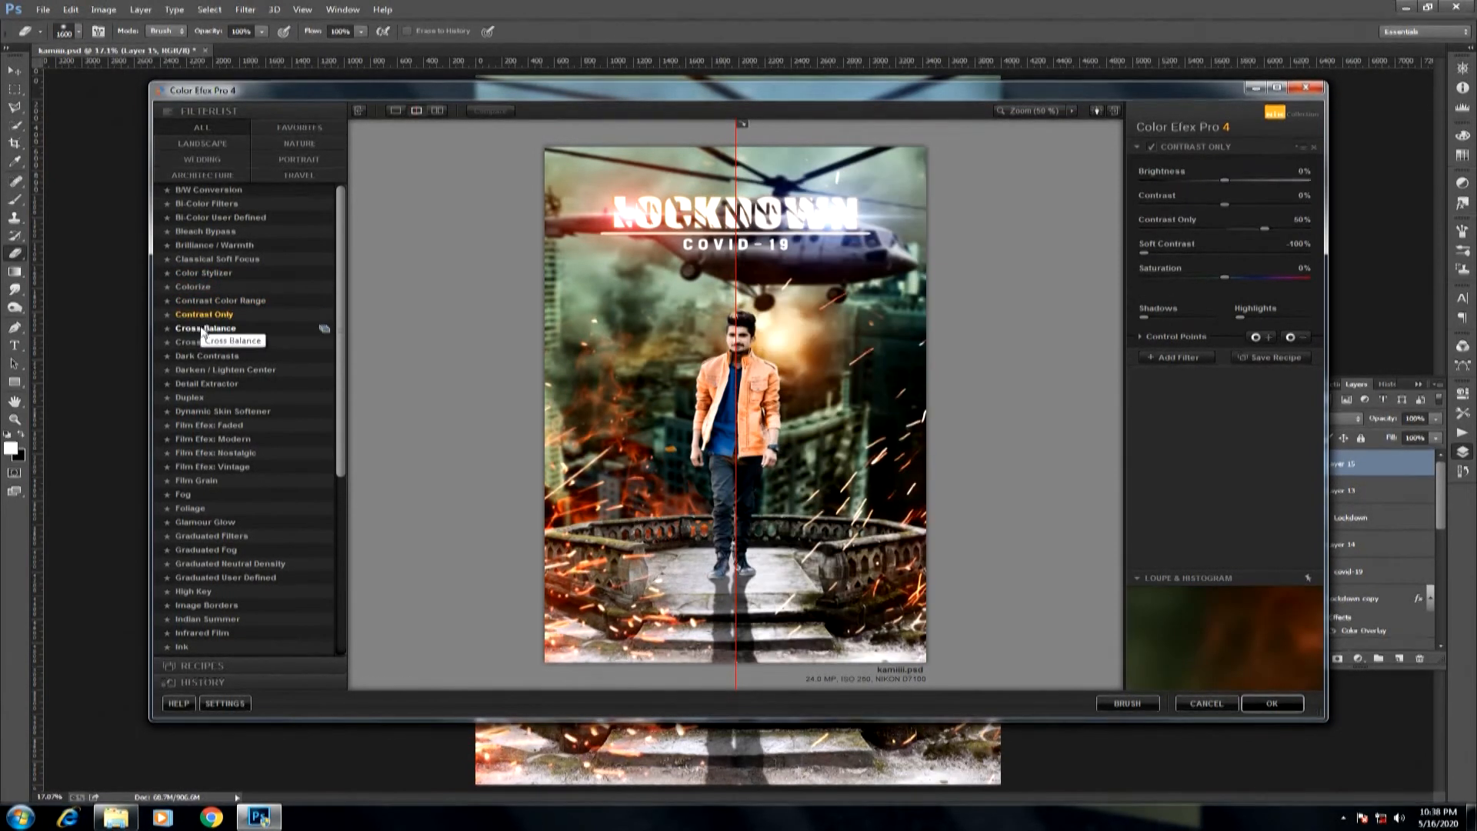
Apply the Cross Balance filter to the composite with Tungsten To Daylight (1) at 63% opacity.
{"action": "left_click", "coordinate": [204, 329]}
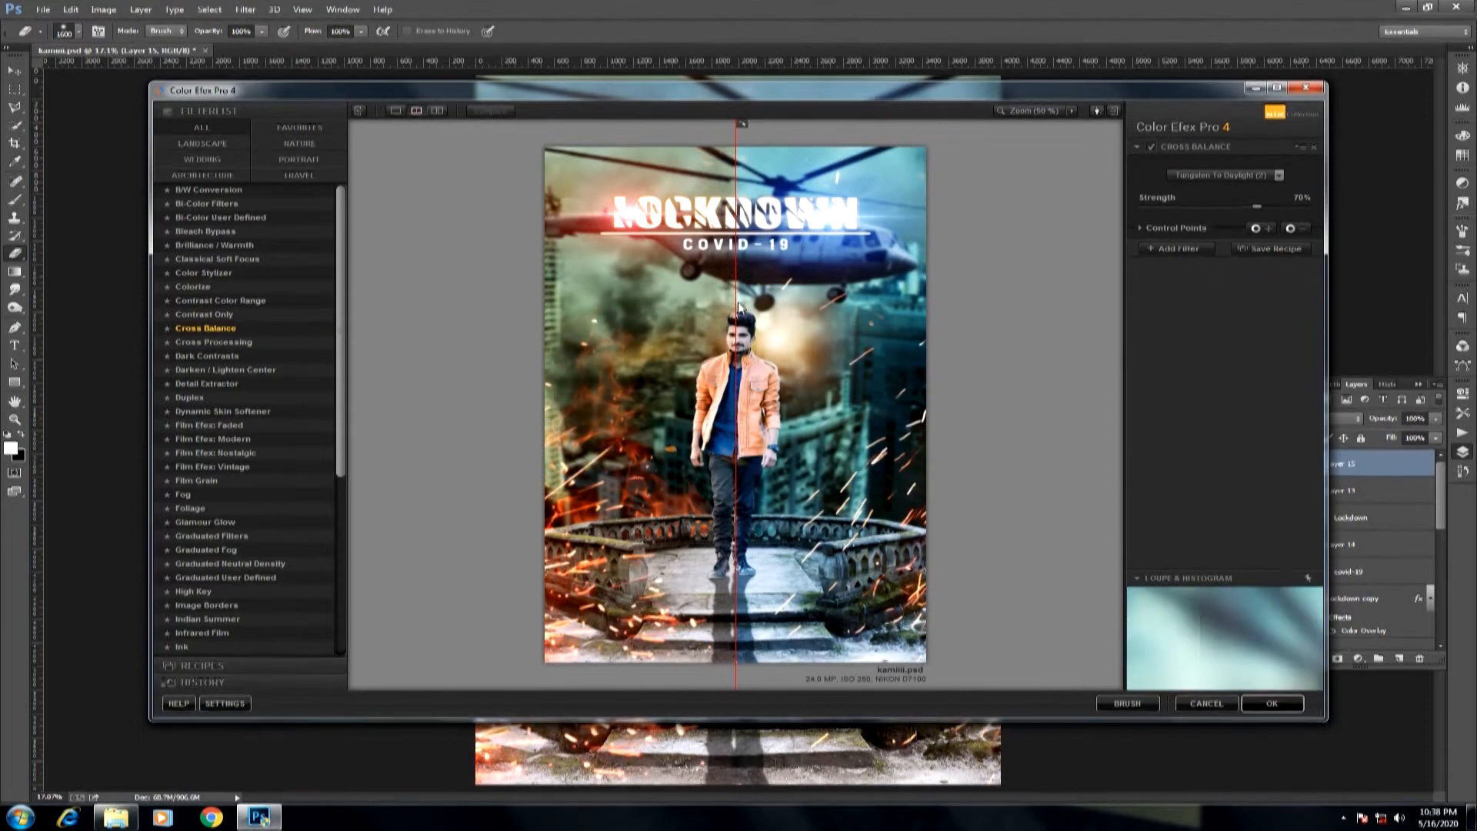
{"action": "left_click_drag", "start_coordinate": [739, 308], "coordinate": [478, 320]}
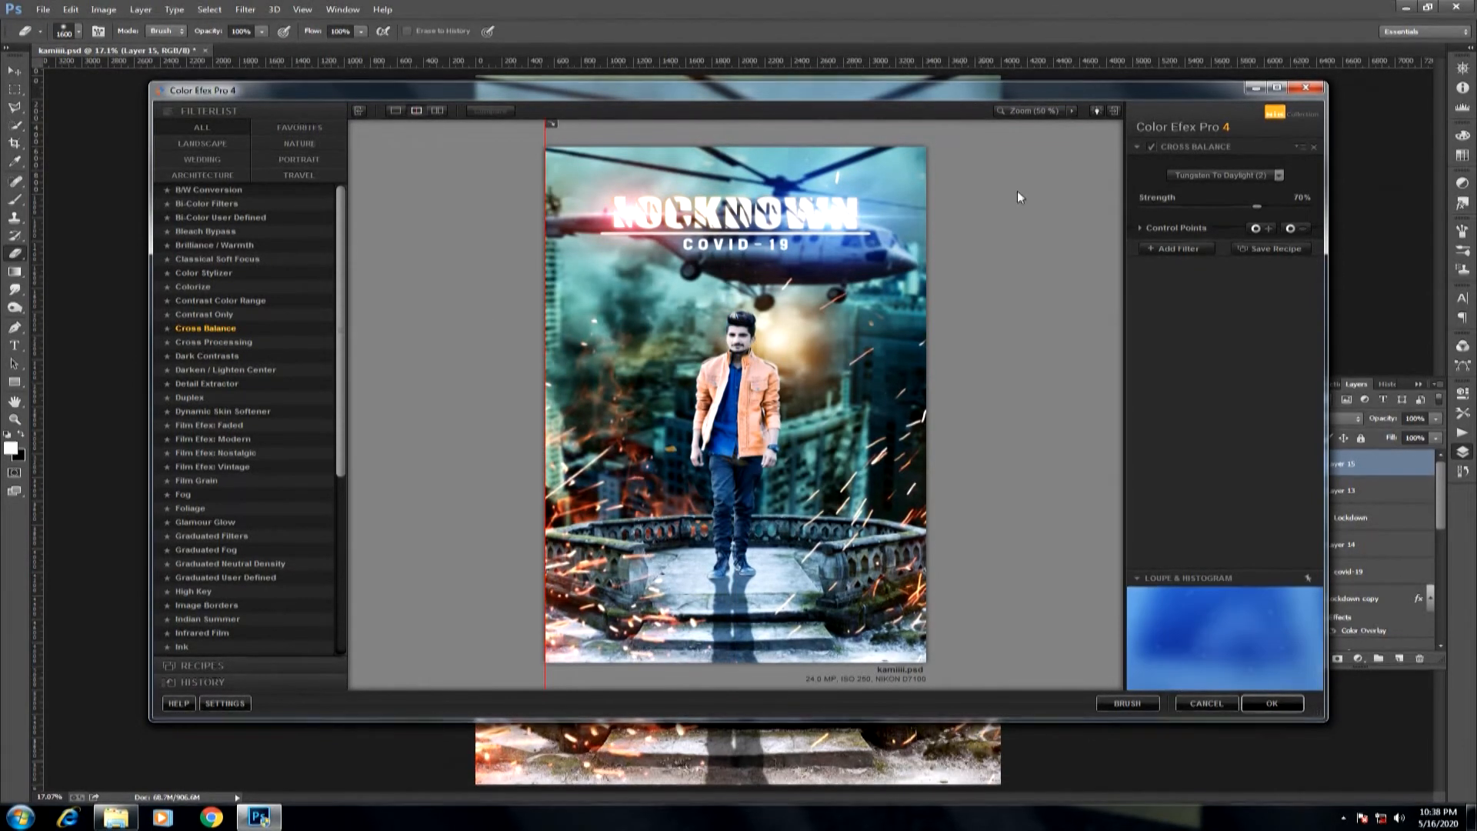
{"action": "left_click", "coordinate": [1227, 176]}
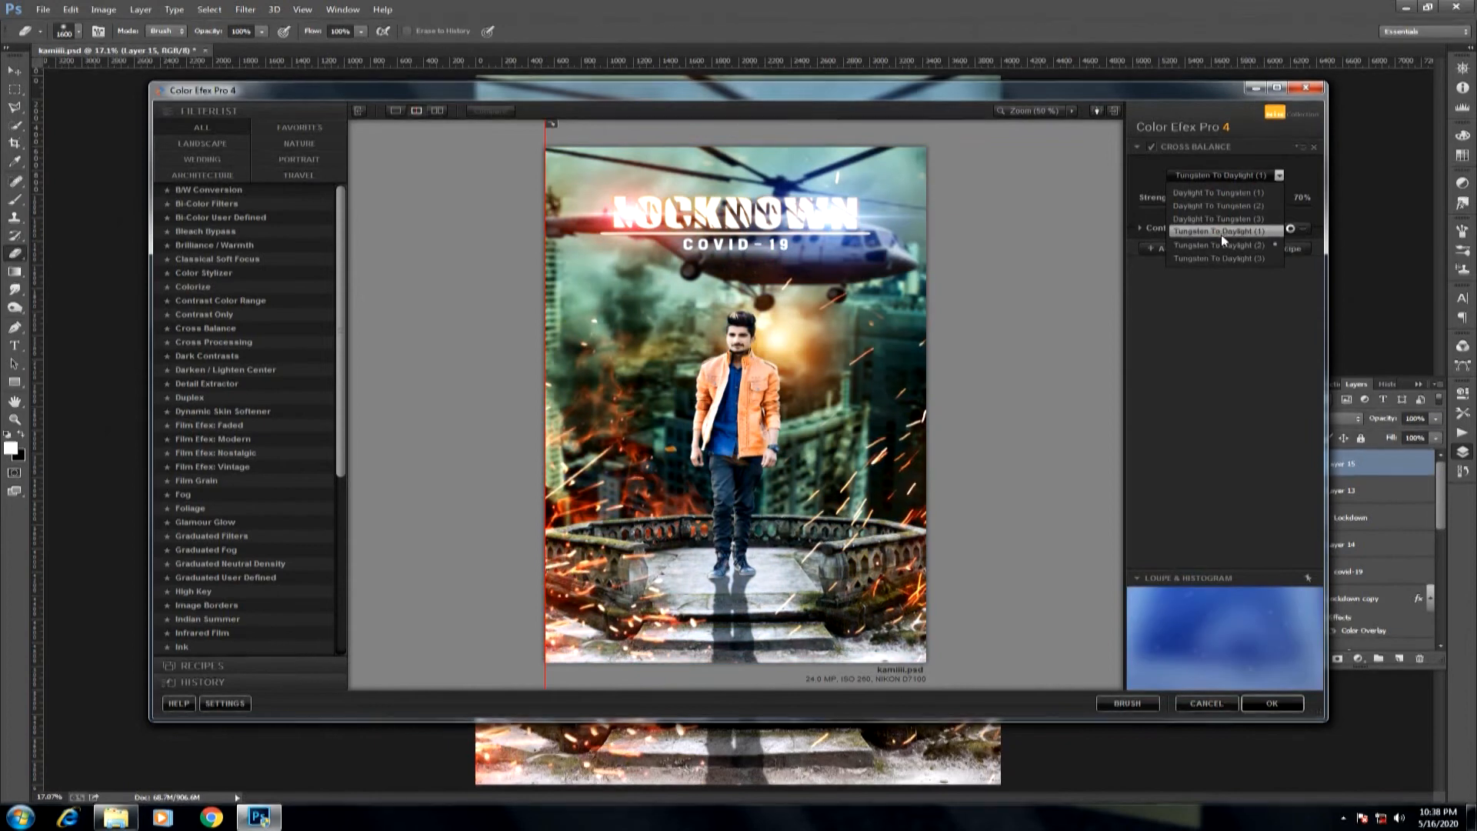
{"action": "left_click", "coordinate": [1221, 232]}
{"action": "left_click", "coordinate": [1197, 230]}
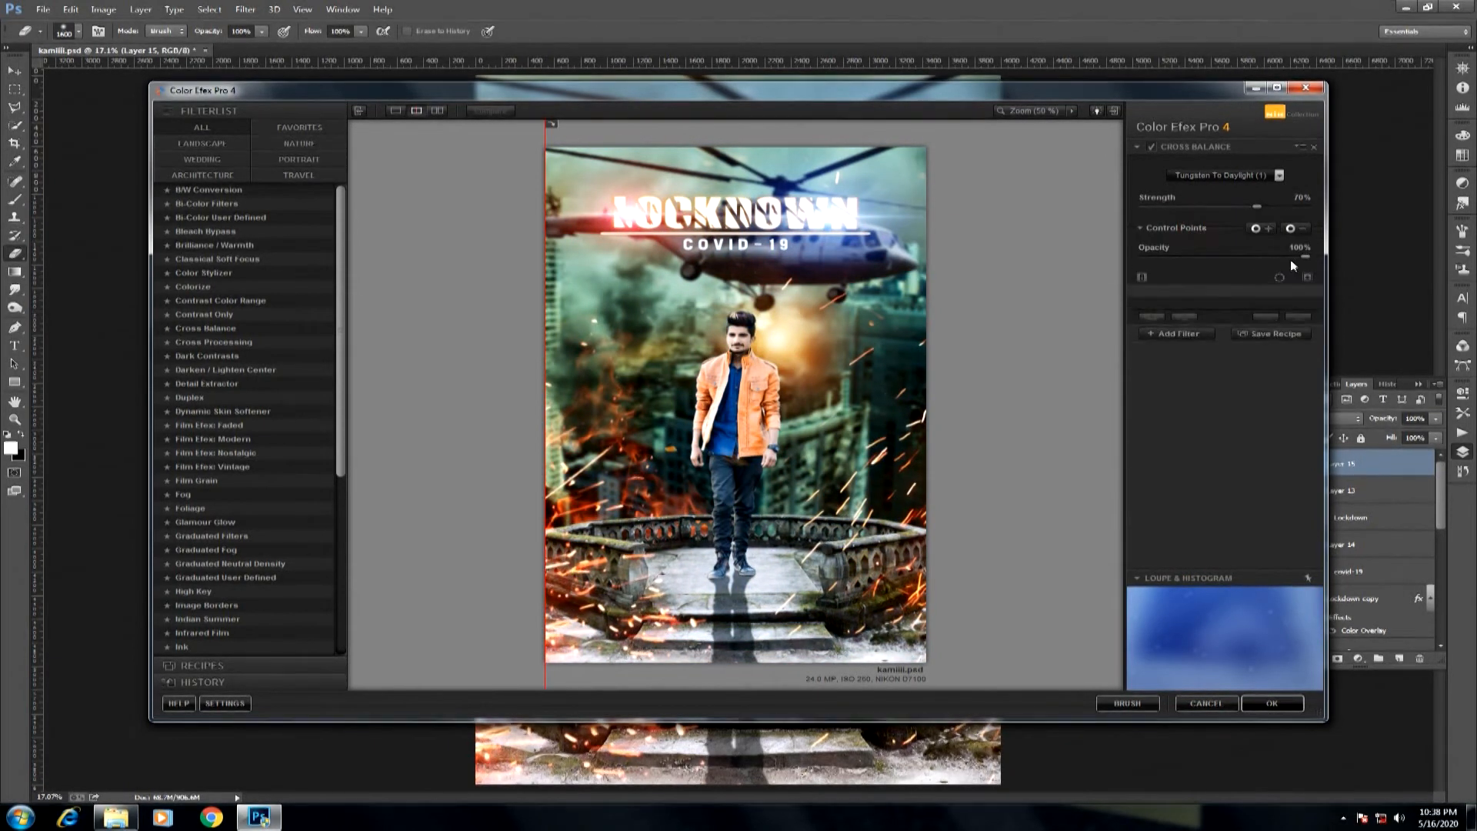
{"action": "left_click_drag", "start_coordinate": [1263, 254], "coordinate": [1244, 252]}
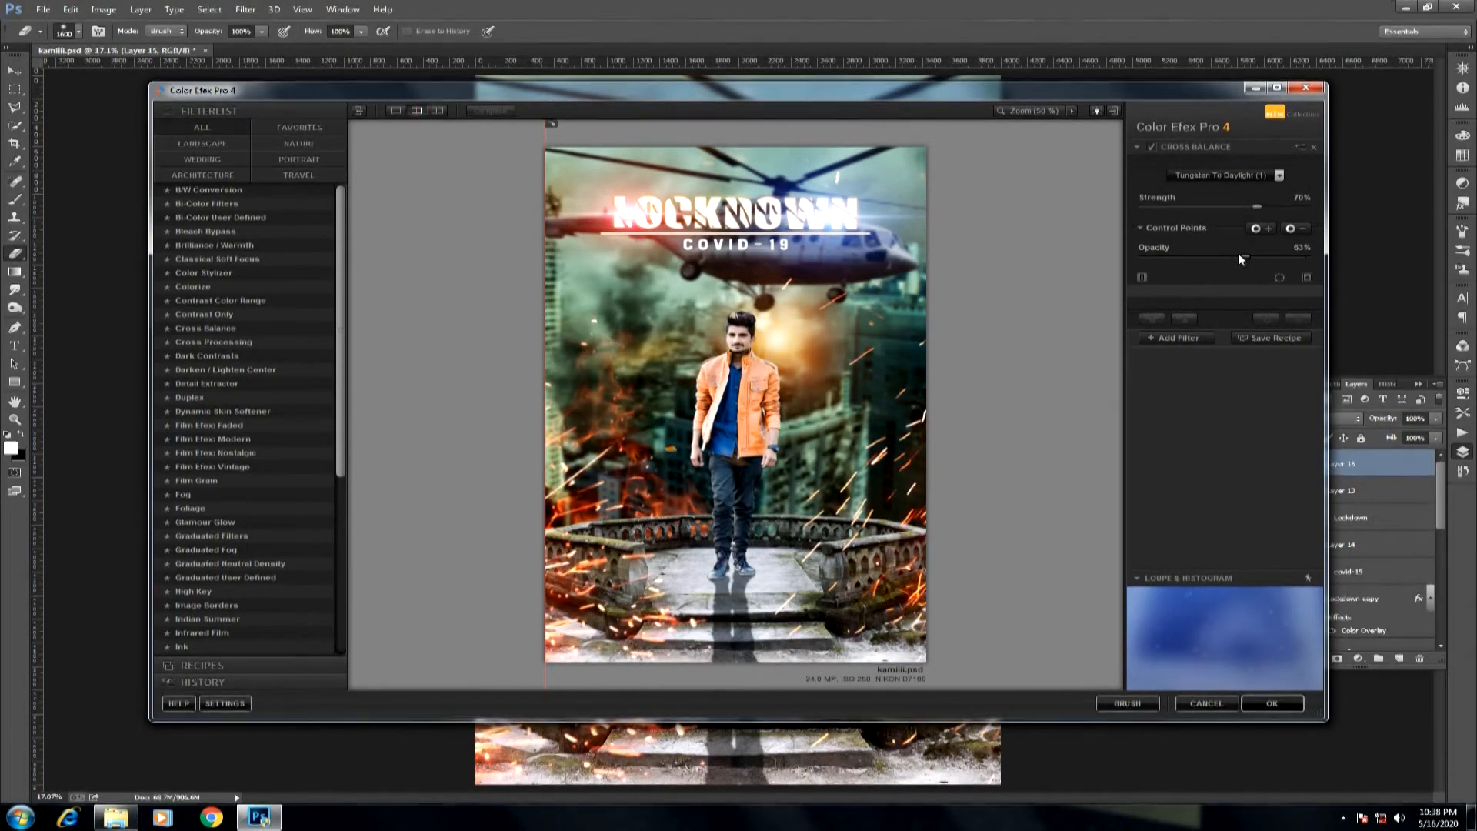
Add a Photo Stylizer filter with the Varitone 3 preset and set its opacity to 10%.
{"action": "left_click", "coordinate": [1180, 340]}
{"action": "left_click_drag", "start_coordinate": [339, 406], "coordinate": [343, 533]}
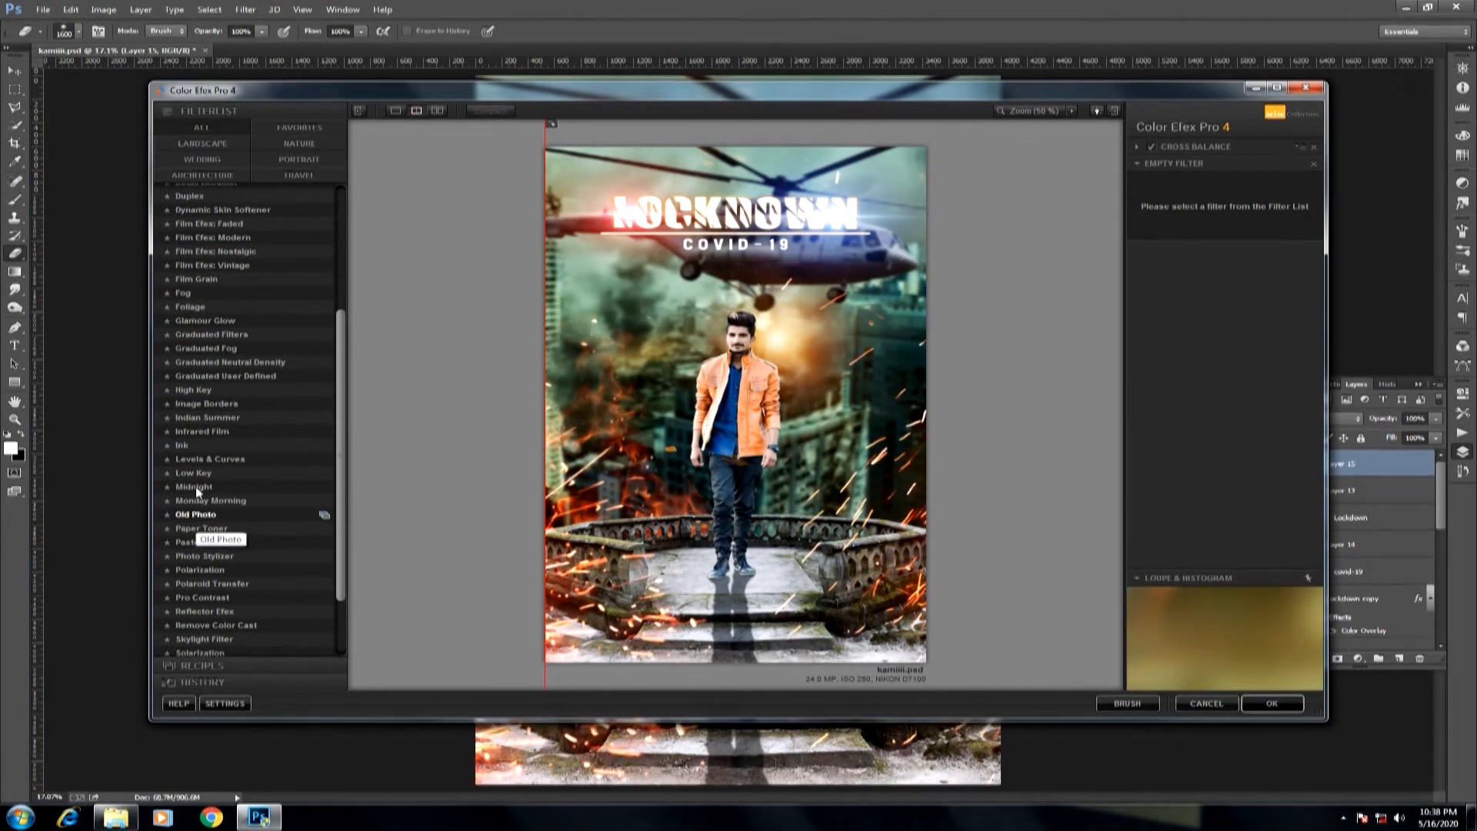
{"action": "left_click", "coordinate": [195, 558]}
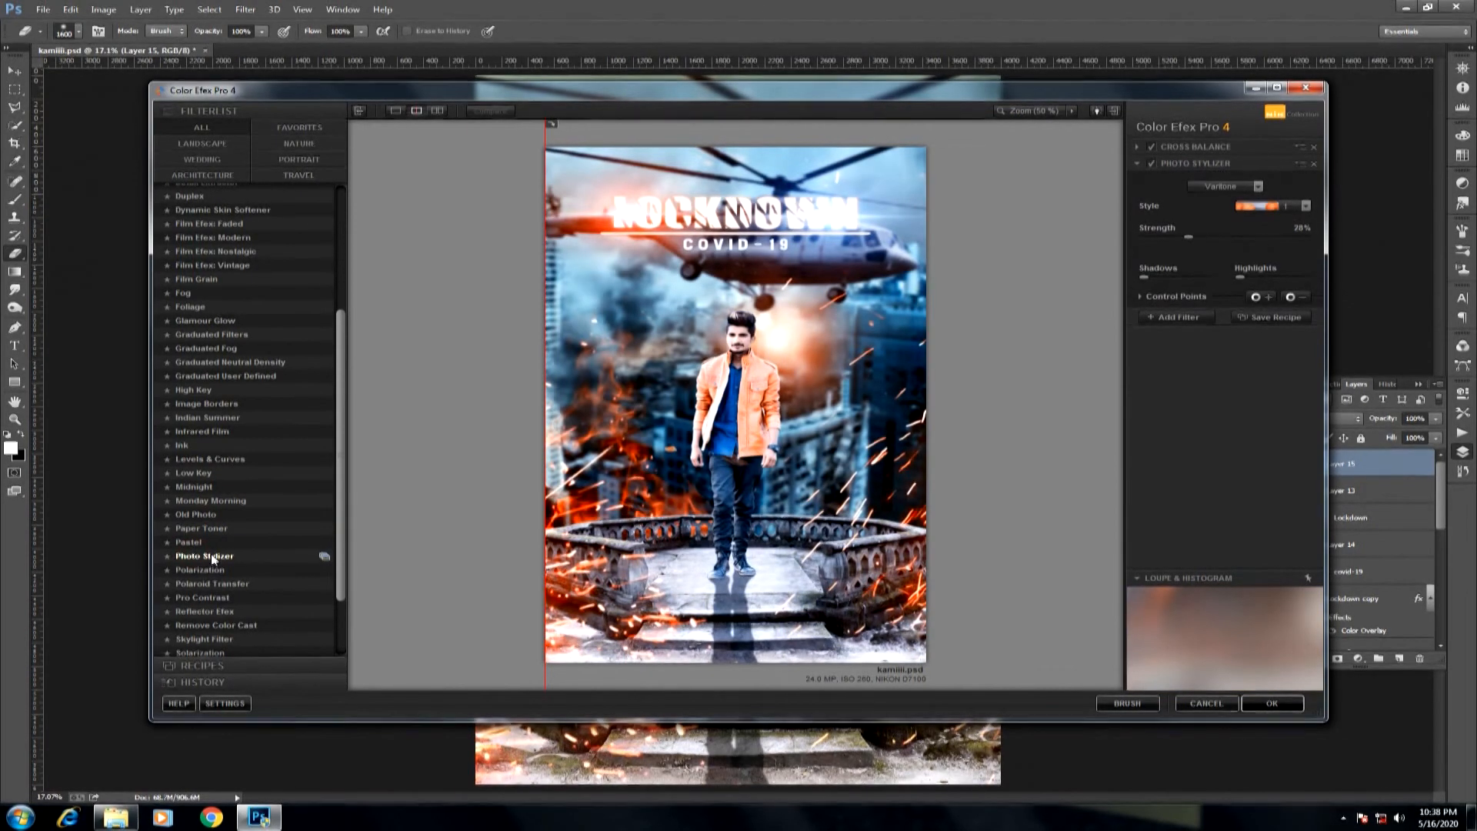
{"action": "left_click", "coordinate": [324, 556]}
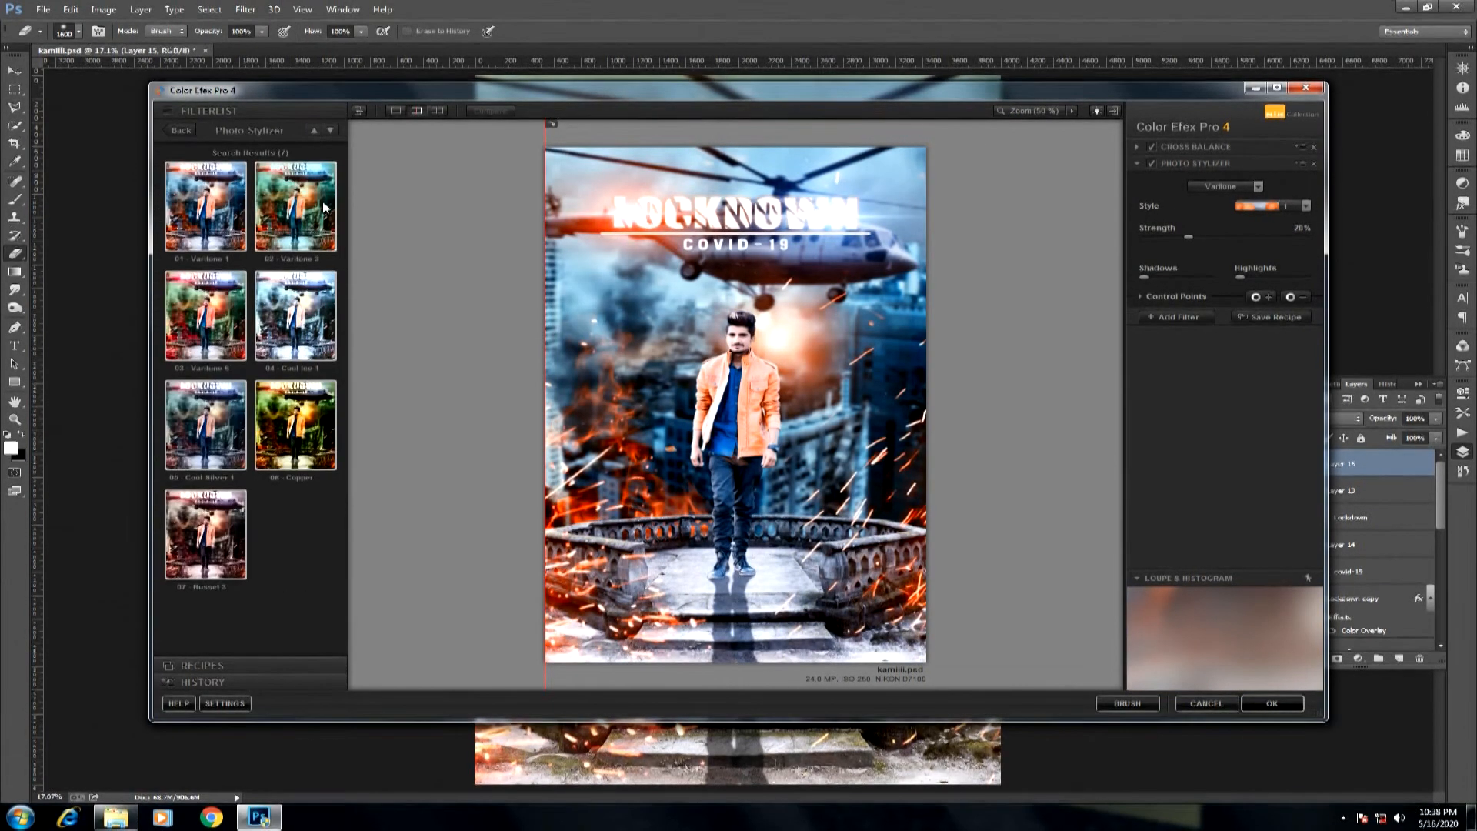
{"action": "left_click", "coordinate": [295, 206]}
{"action": "left_click", "coordinate": [1193, 295]}
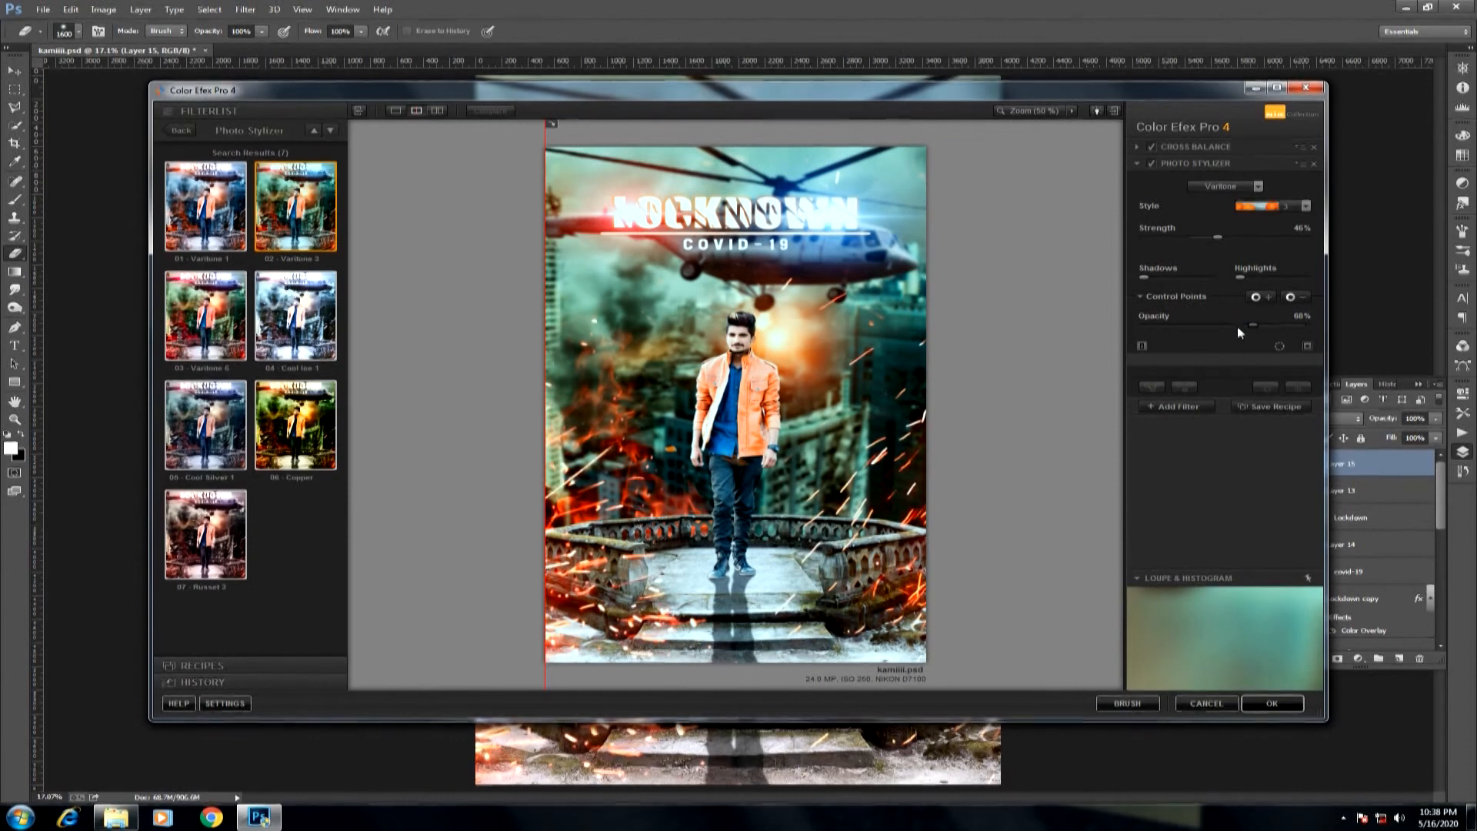
{"action": "left_click_drag", "start_coordinate": [1181, 328], "coordinate": [1160, 325]}
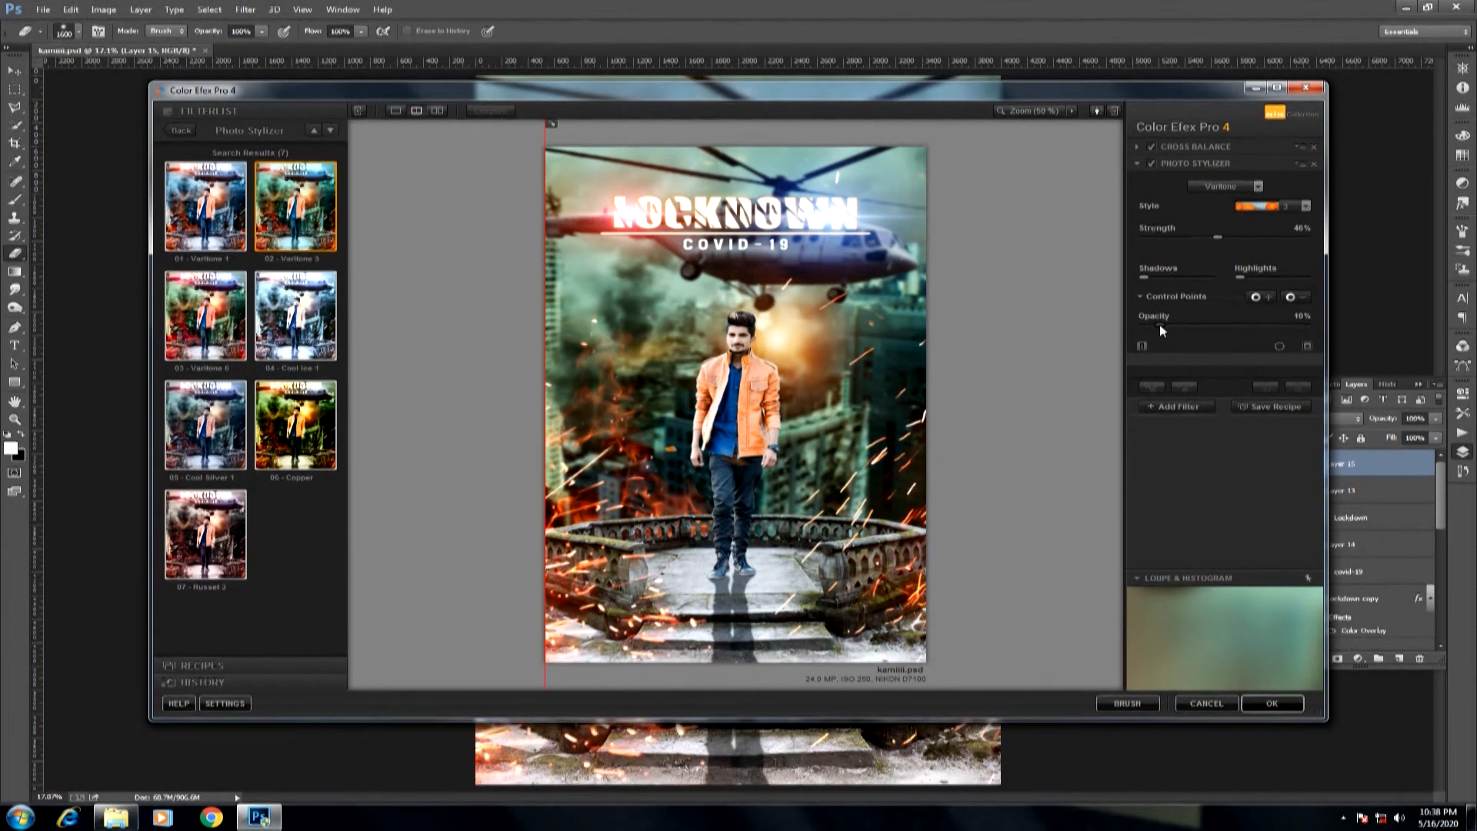
Add a second Photo Stylizer filter with the Varitone 1 preset at 30% opacity.
{"action": "left_click", "coordinate": [1161, 403]}
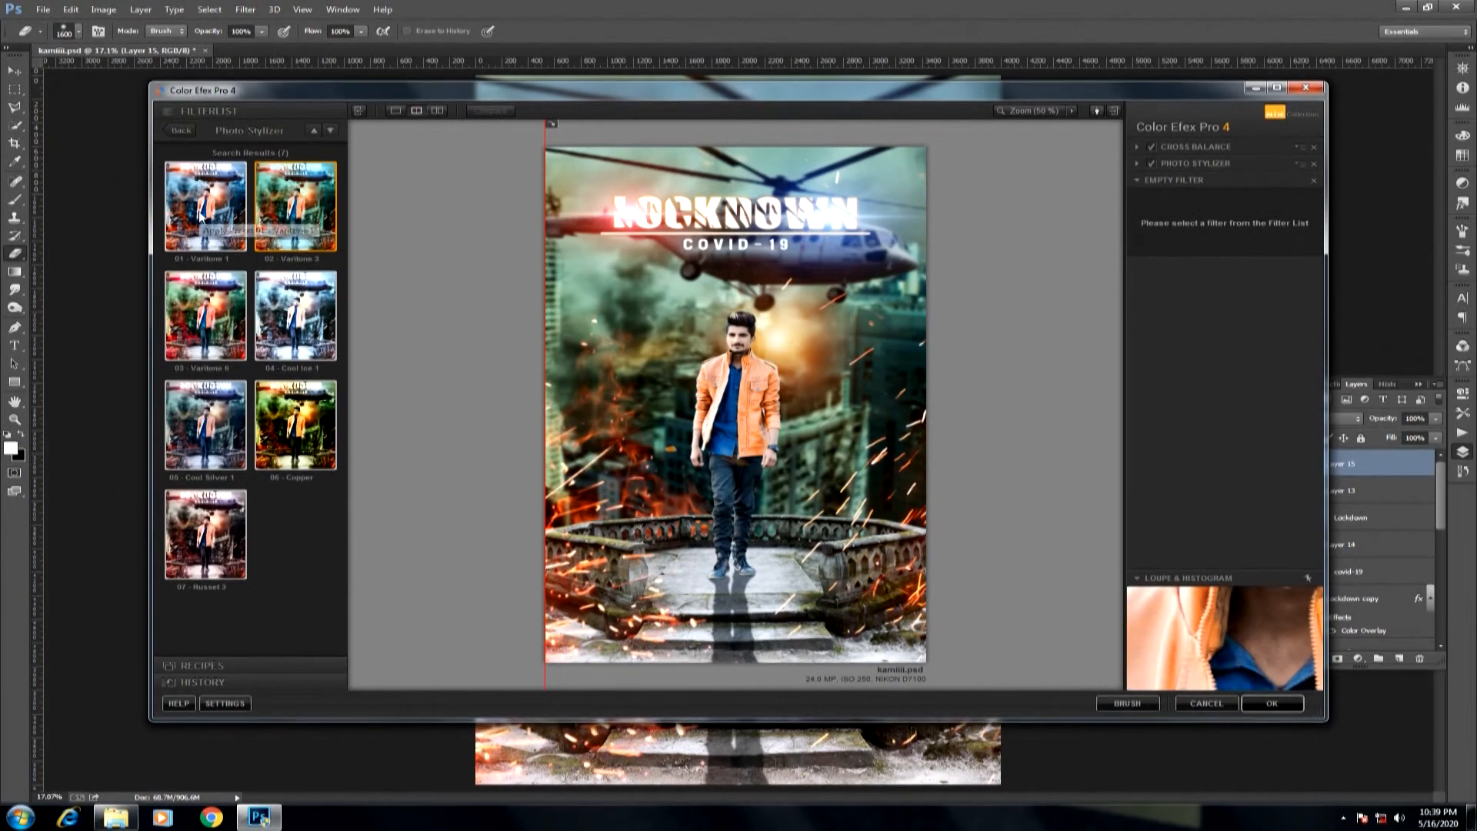
{"action": "left_click", "coordinate": [206, 206]}
{"action": "left_click", "coordinate": [1169, 310]}
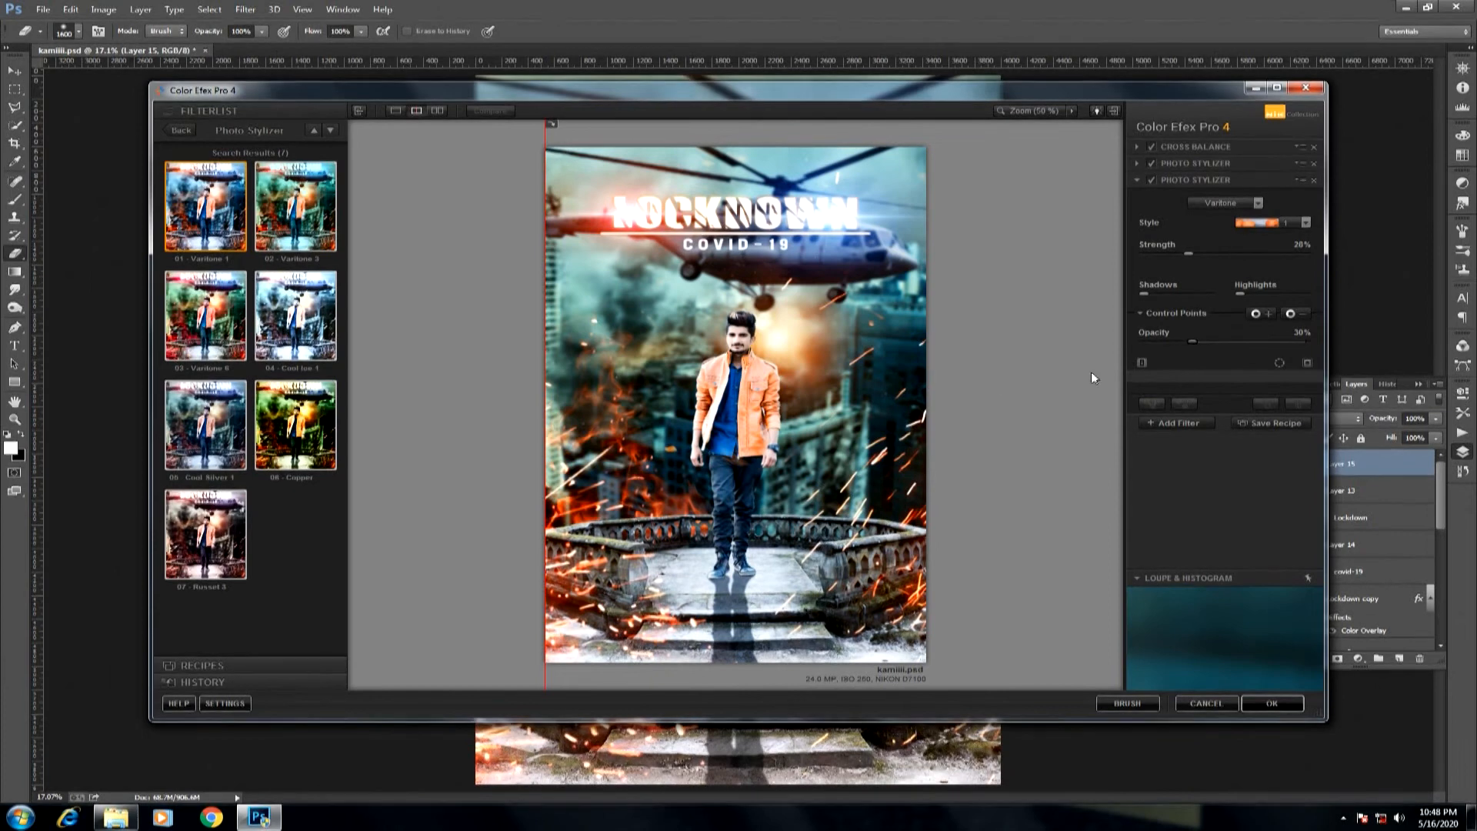
Set the second Photo Stylizer filter's opacity to 31% and add a Detail Extractor filter to the stack.
{"action": "left_click_drag", "start_coordinate": [1194, 342], "coordinate": [1194, 345]}
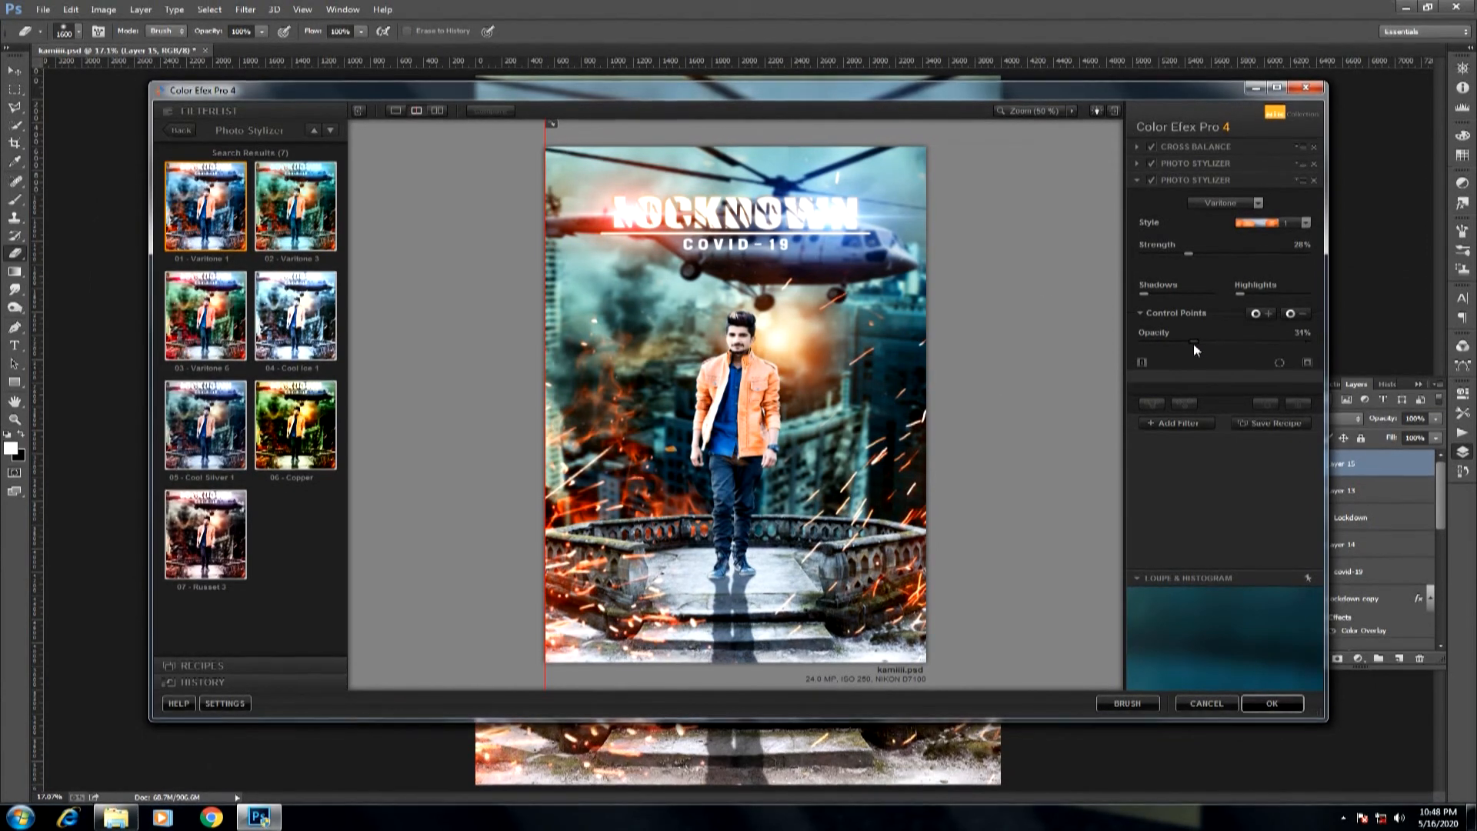
{"action": "left_click", "coordinate": [1190, 422]}
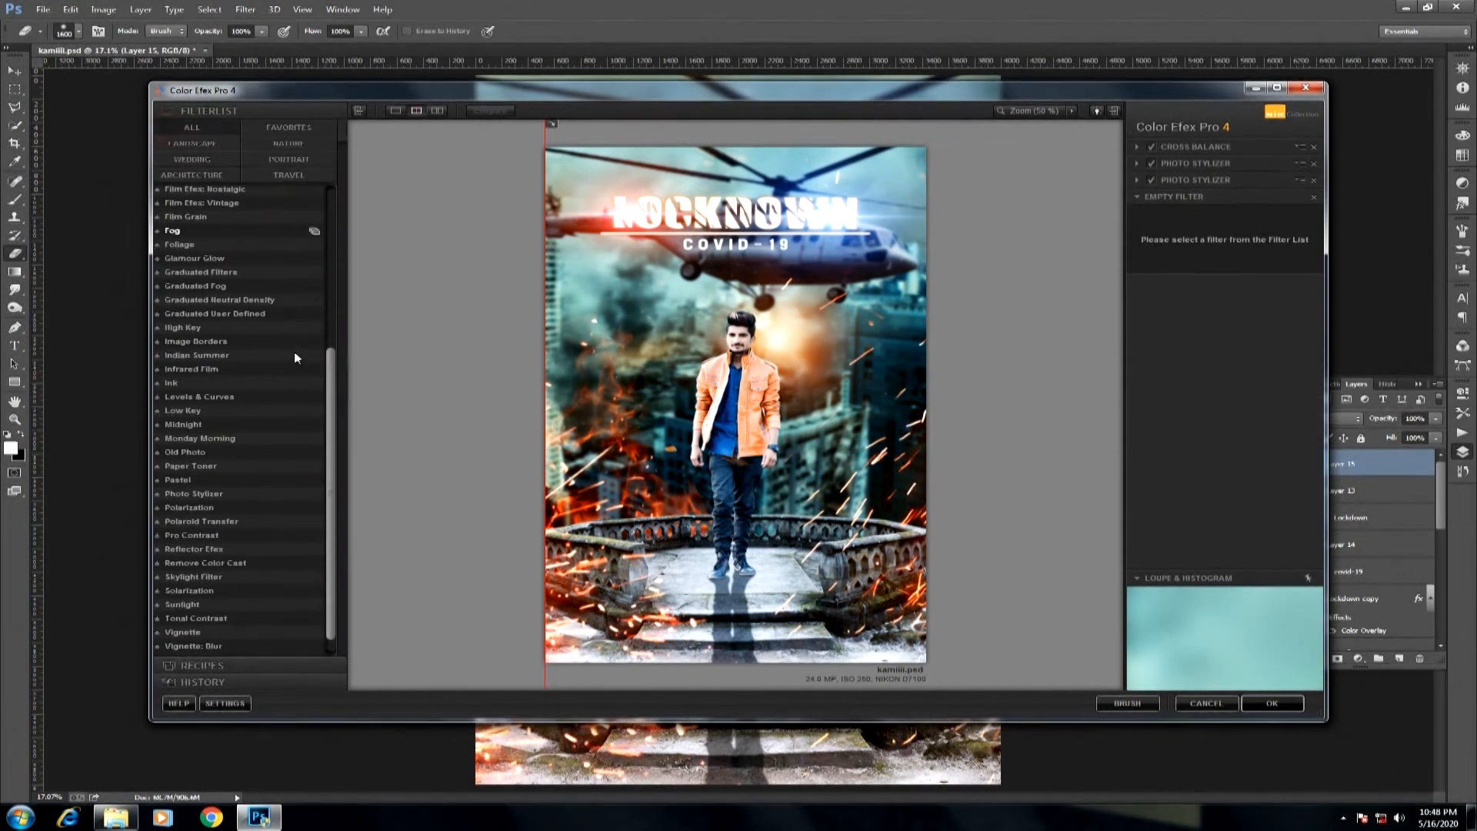
{"action": "scroll", "coordinate": [252, 376], "scroll_direction": "up", "scroll_amount": 5}
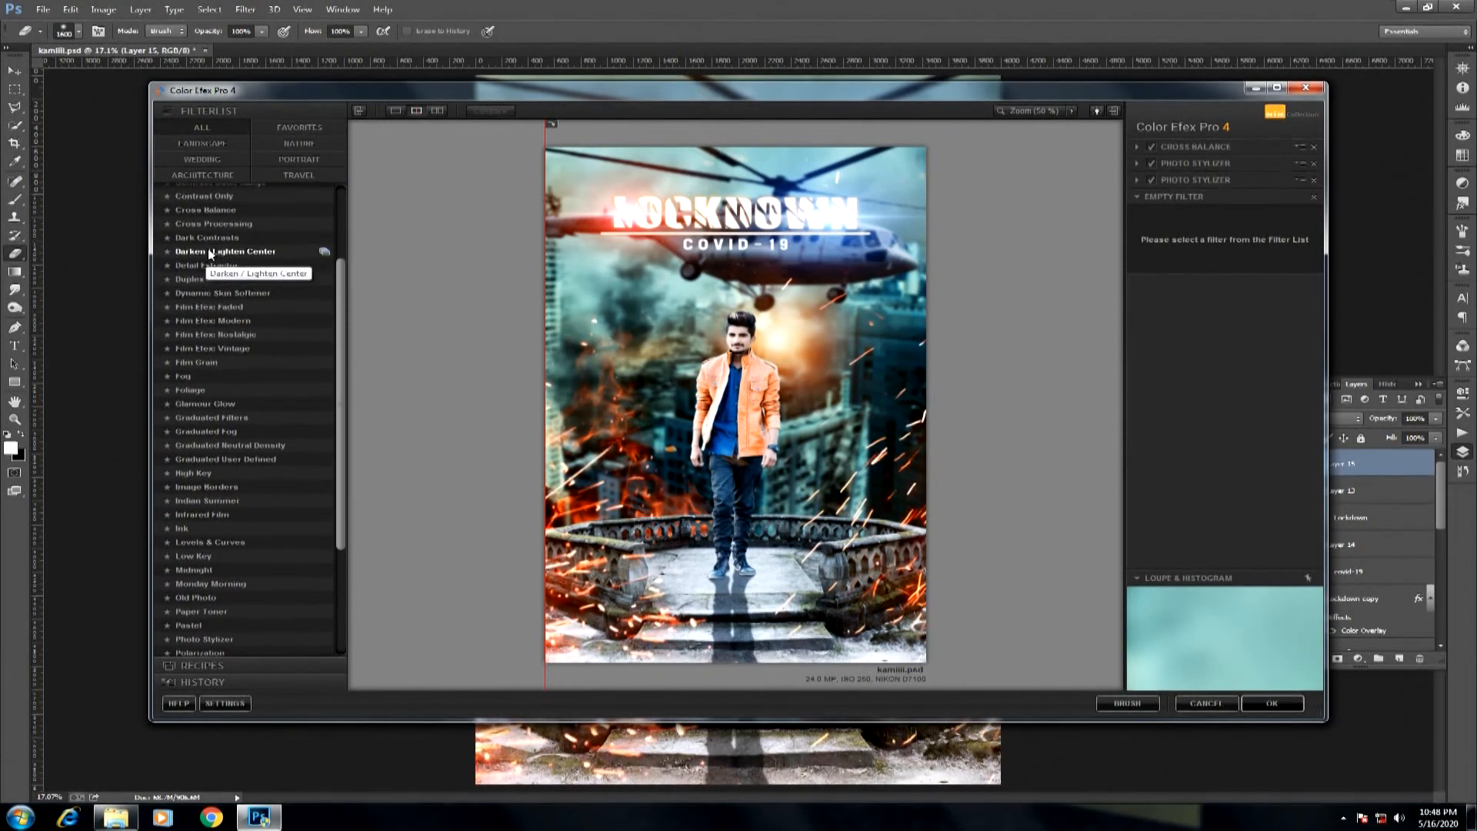
{"action": "left_click", "coordinate": [207, 265]}
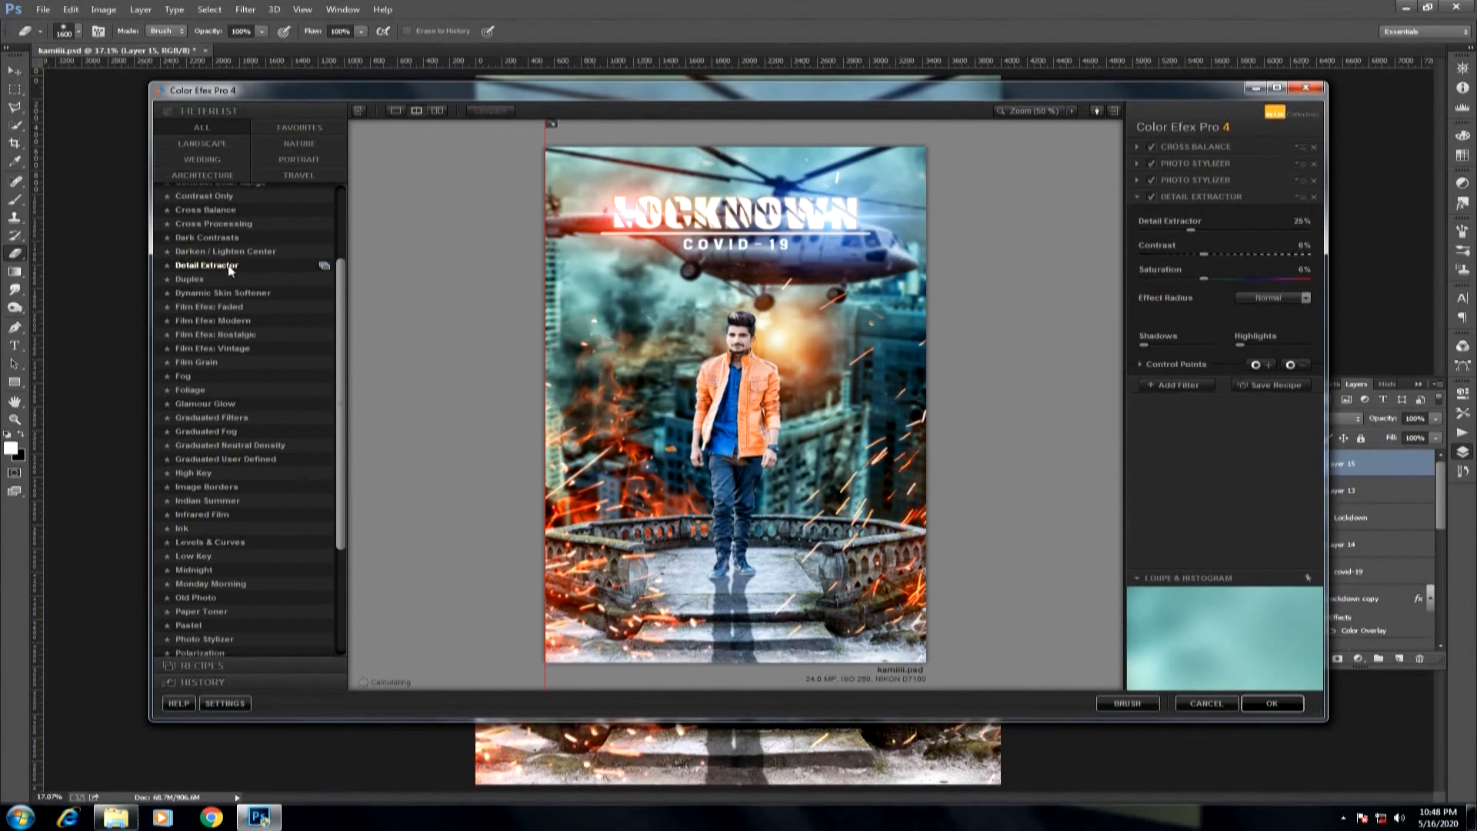
{"action": "left_click", "coordinate": [322, 266]}
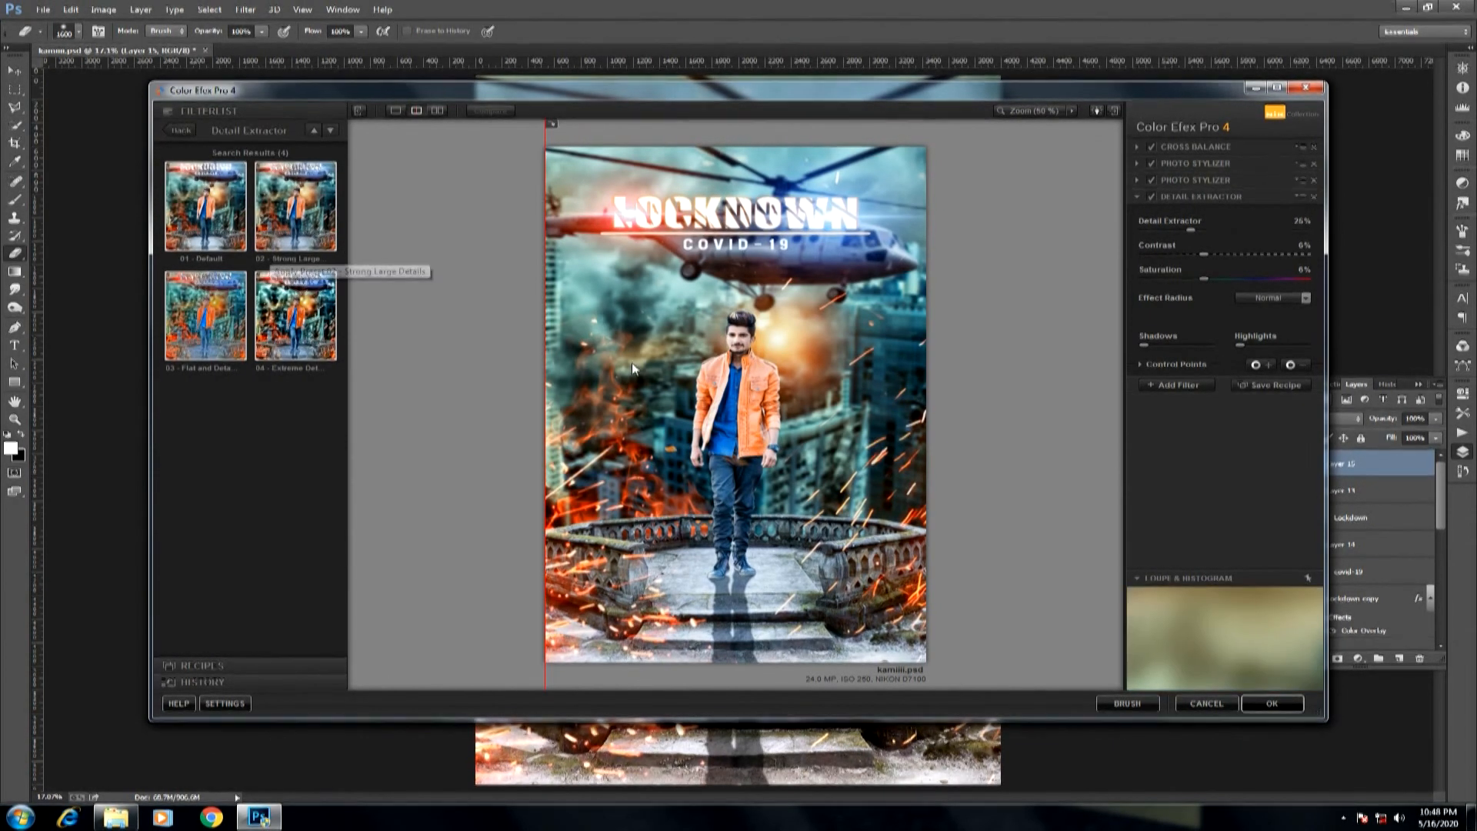
Add a Vignette: Lens filter and apply the whole Color Efex Pro filter stack to the composite.
{"action": "left_click", "coordinate": [1162, 384]}
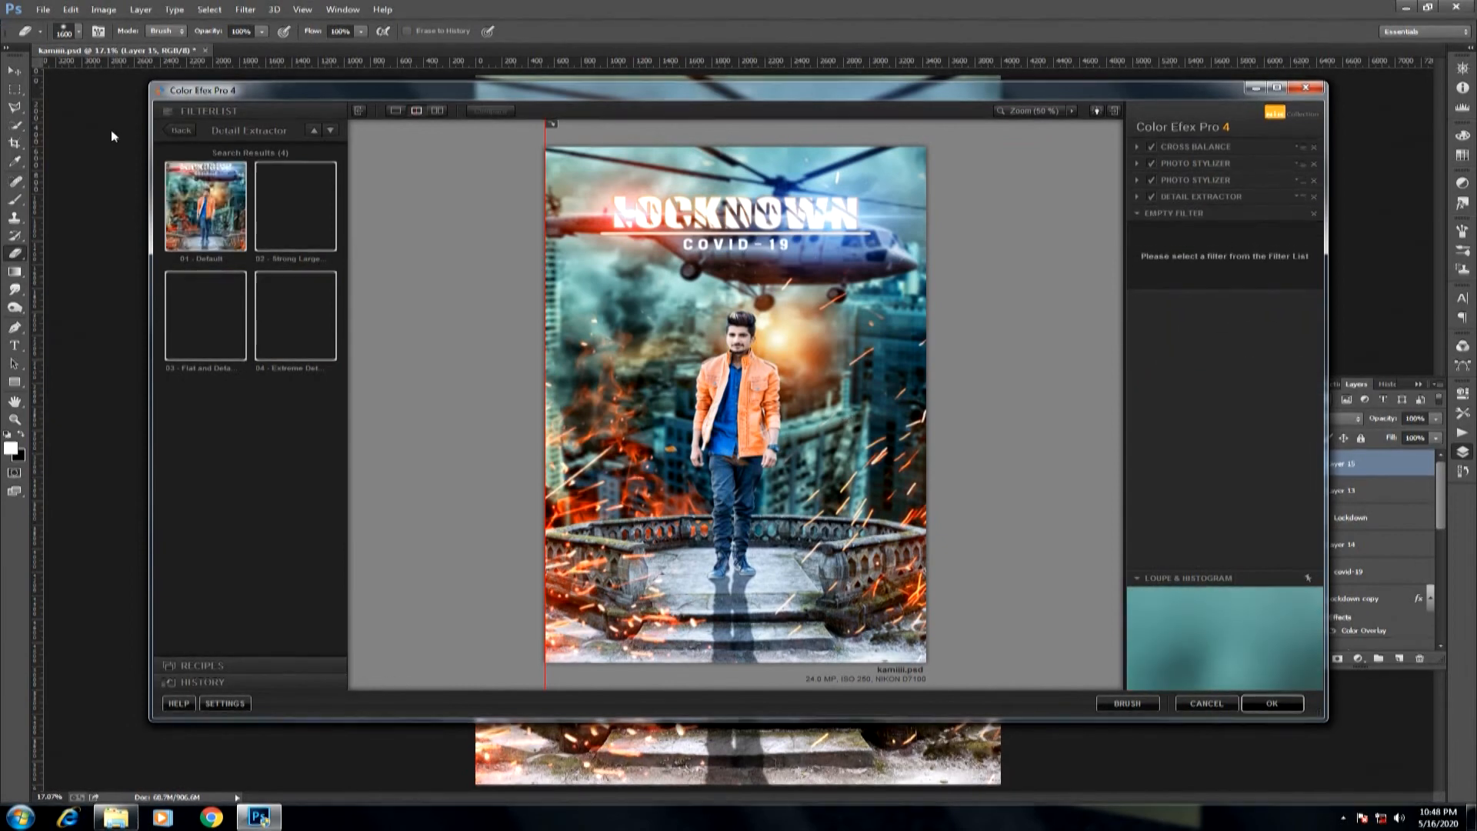
{"action": "left_click", "coordinate": [179, 131]}
{"action": "scroll", "coordinate": [254, 493], "scroll_direction": "down", "scroll_amount": 3}
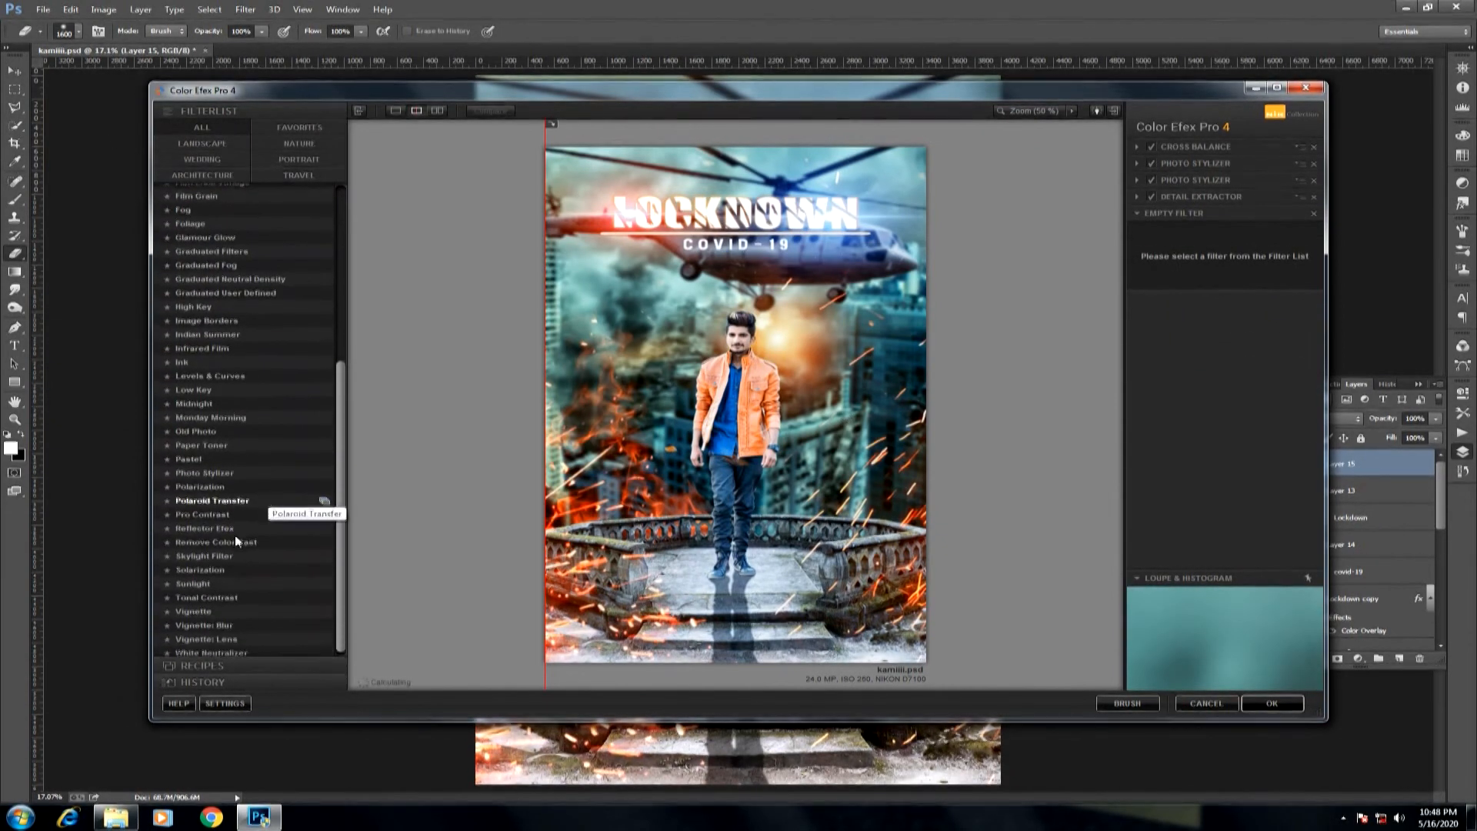
{"action": "left_click", "coordinate": [205, 635]}
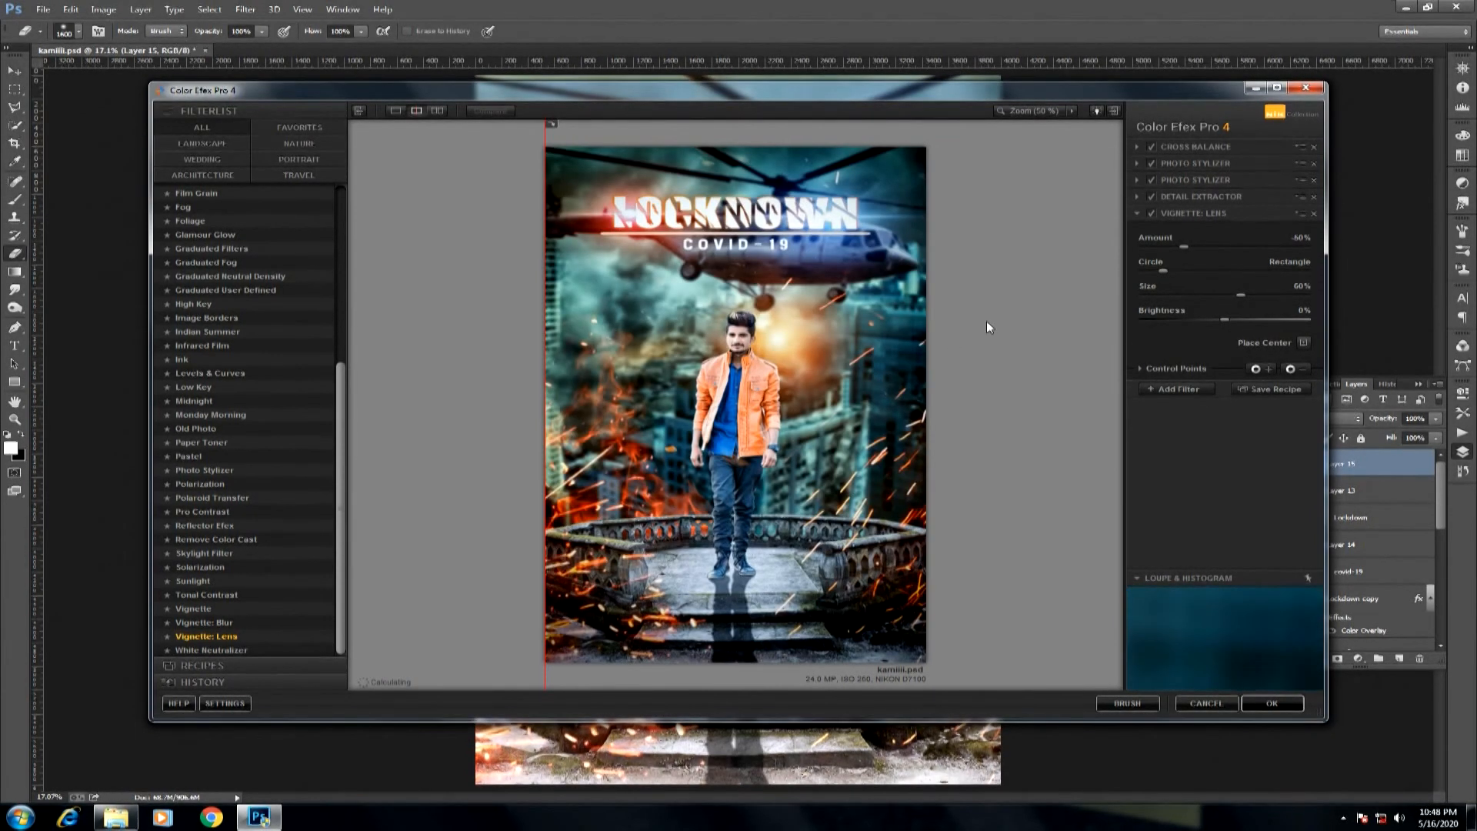
{"action": "key", "text": "Return"}
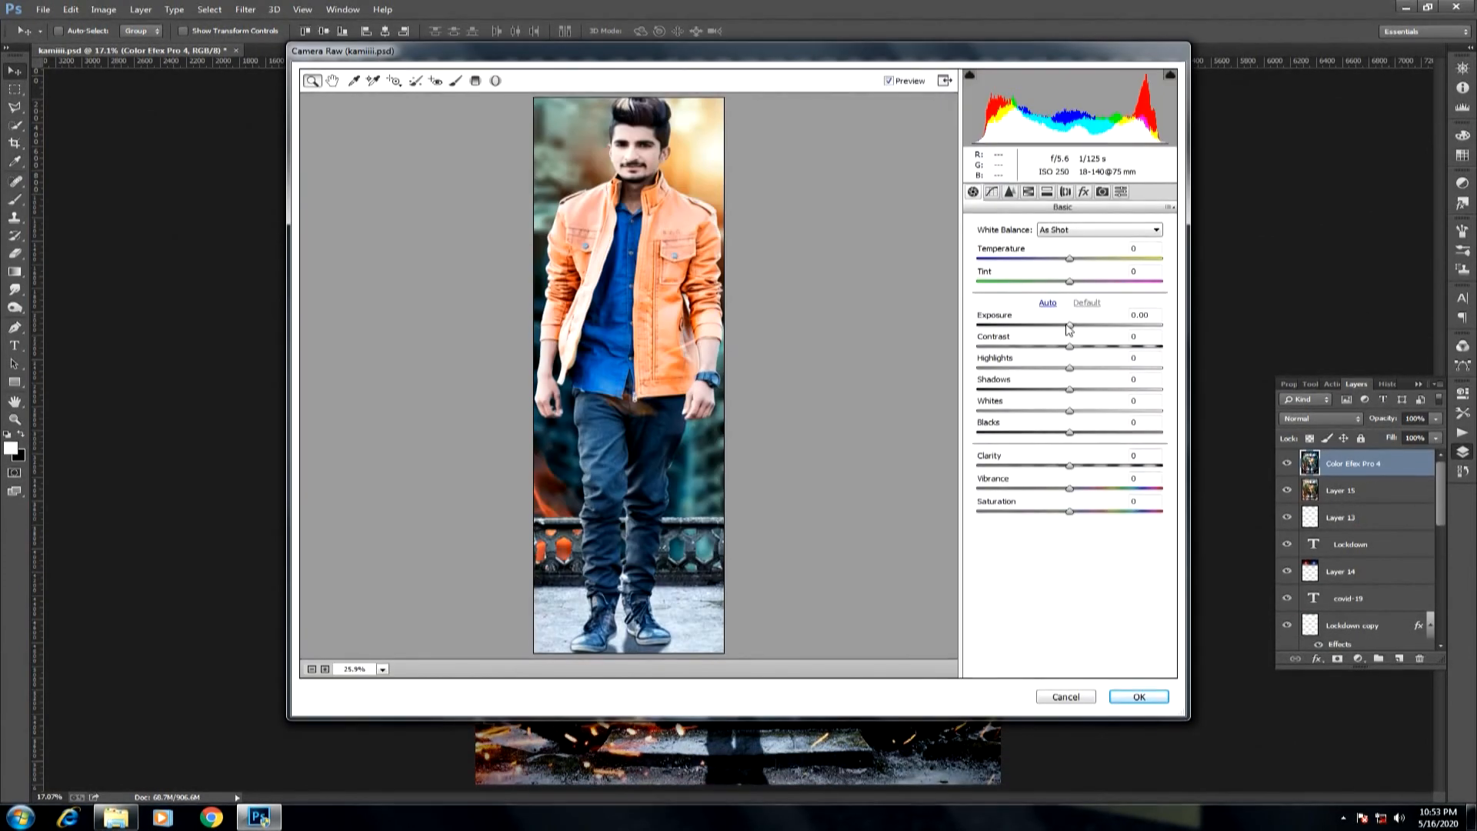
Apply Camera Raw adjustments to the selected man with Exposure -0.20 and Highlights -19, and inspect his face up close.
{"action": "left_click_drag", "start_coordinate": [1069, 328], "coordinate": [1064, 333]}
{"action": "mouse_move", "coordinate": [1068, 370]}
{"action": "left_mouse_down"}
{"action": "mouse_move", "coordinate": [1000, 376]}
{"action": "mouse_move", "coordinate": [1074, 379]}
{"action": "mouse_move", "coordinate": [1056, 377]}
{"action": "left_mouse_up"}
{"action": "left_click", "coordinate": [1131, 693]}
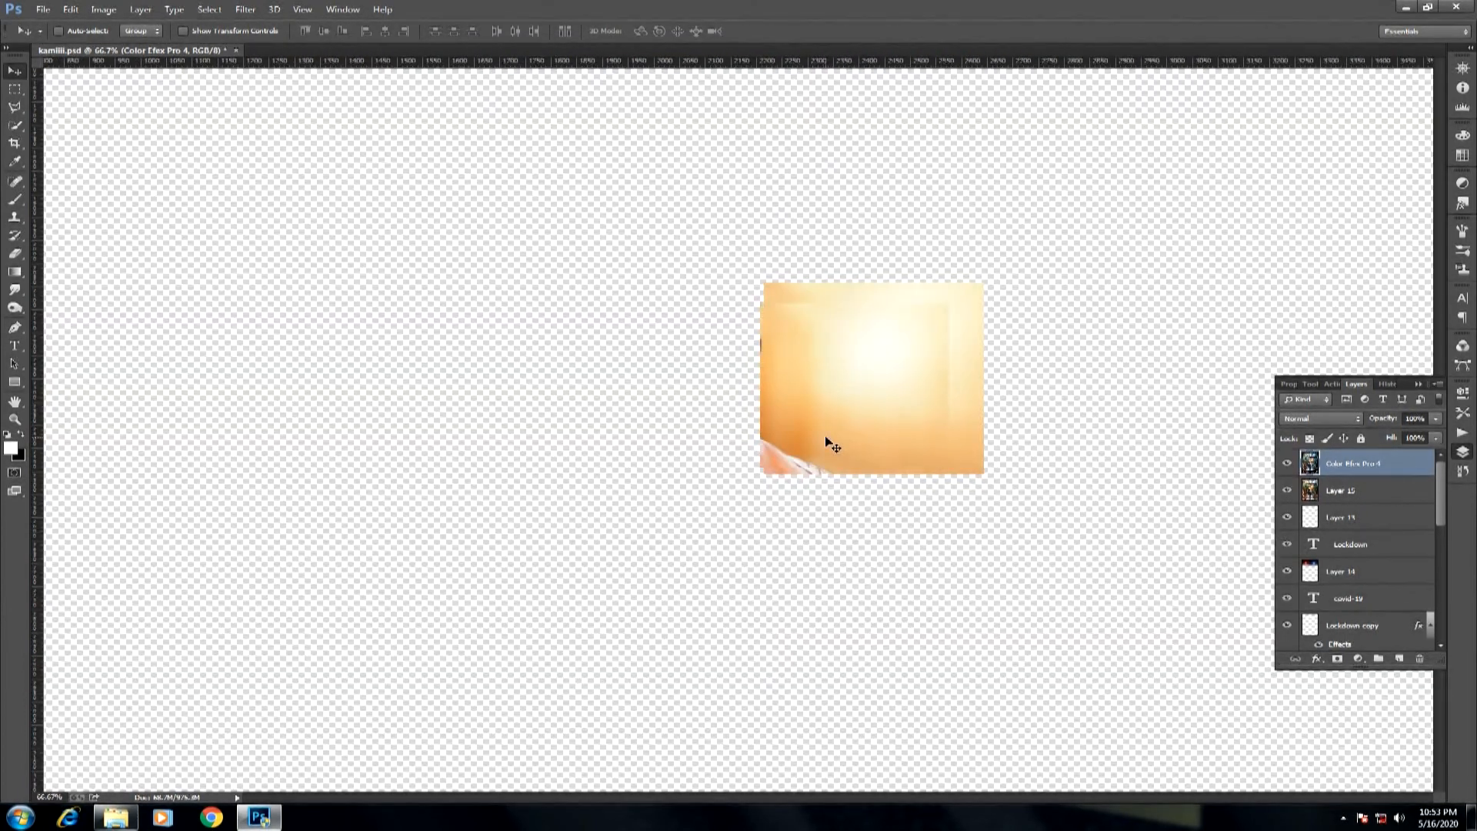
{"action": "key", "text": "ctrl+0"}
{"action": "left_click_drag", "start_coordinate": [671, 298], "coordinate": [790, 404]}
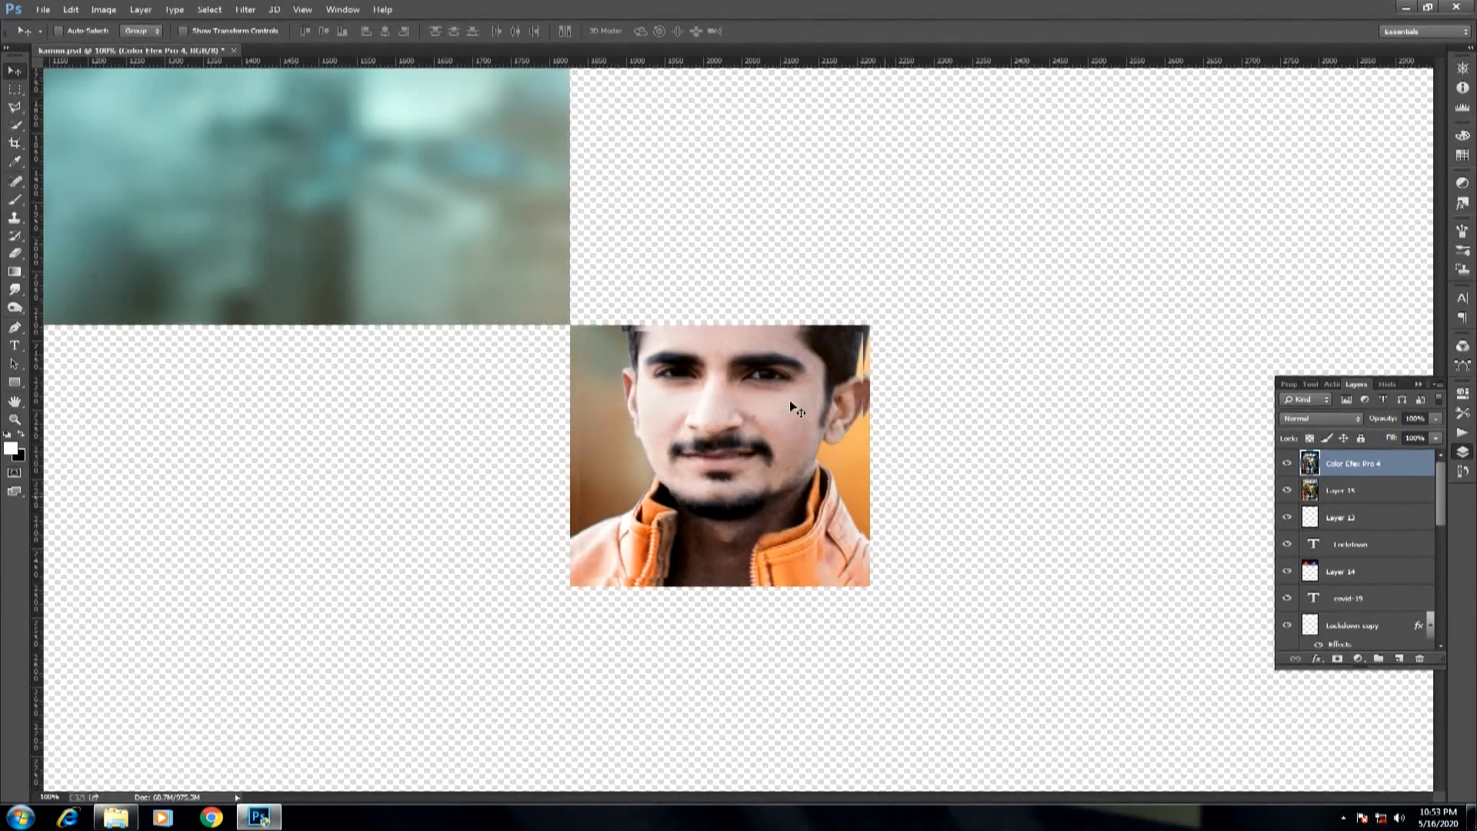
{"action": "key", "text": "ctrl+0"}
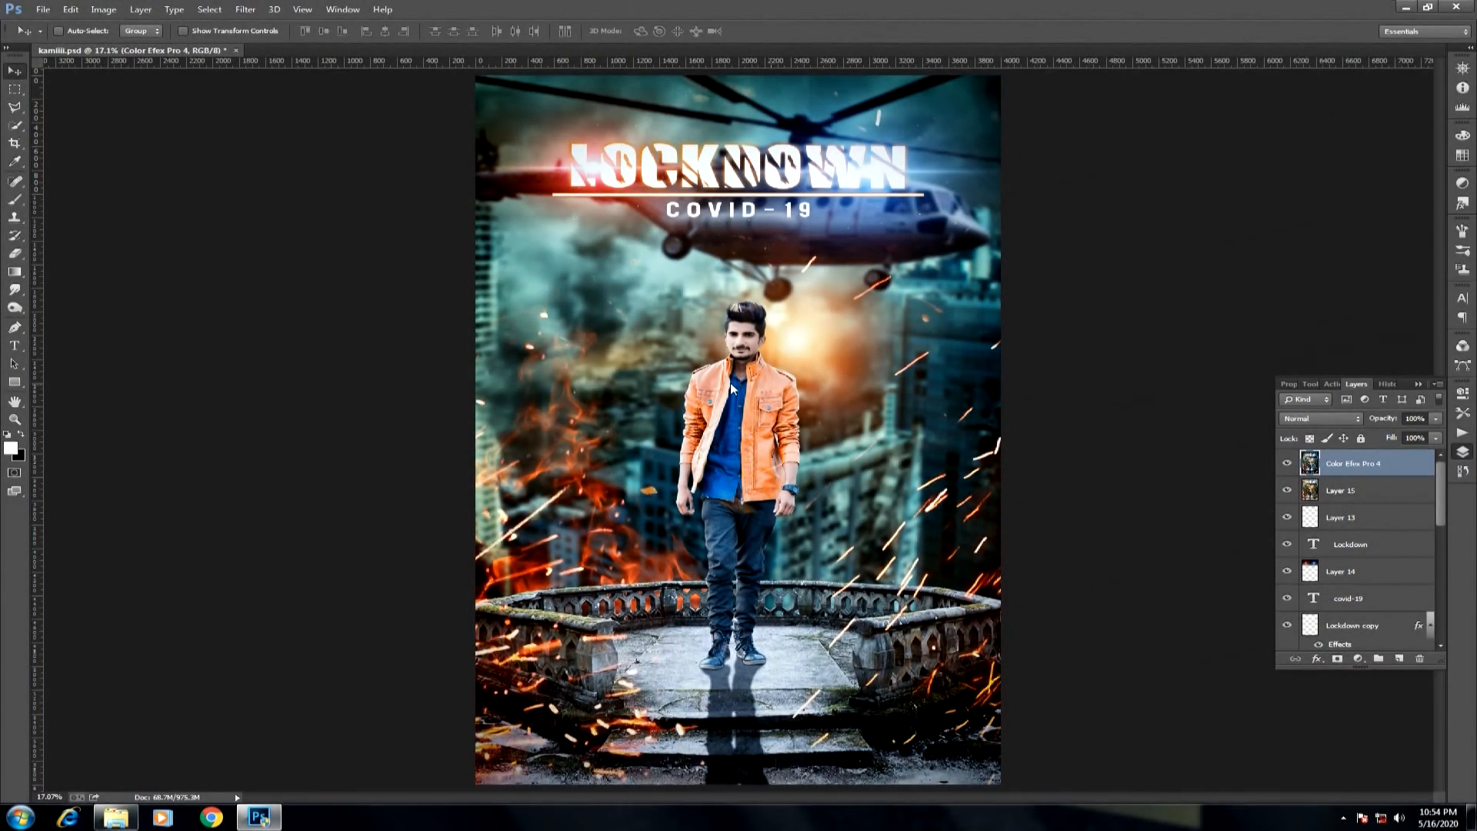
Save a copy of the finished composite in JPEG format.
{"action": "key", "text": "ctrl+shift+s"}
{"action": "left_click", "coordinate": [220, 670]}
{"action": "left_click", "coordinate": [275, 533]}
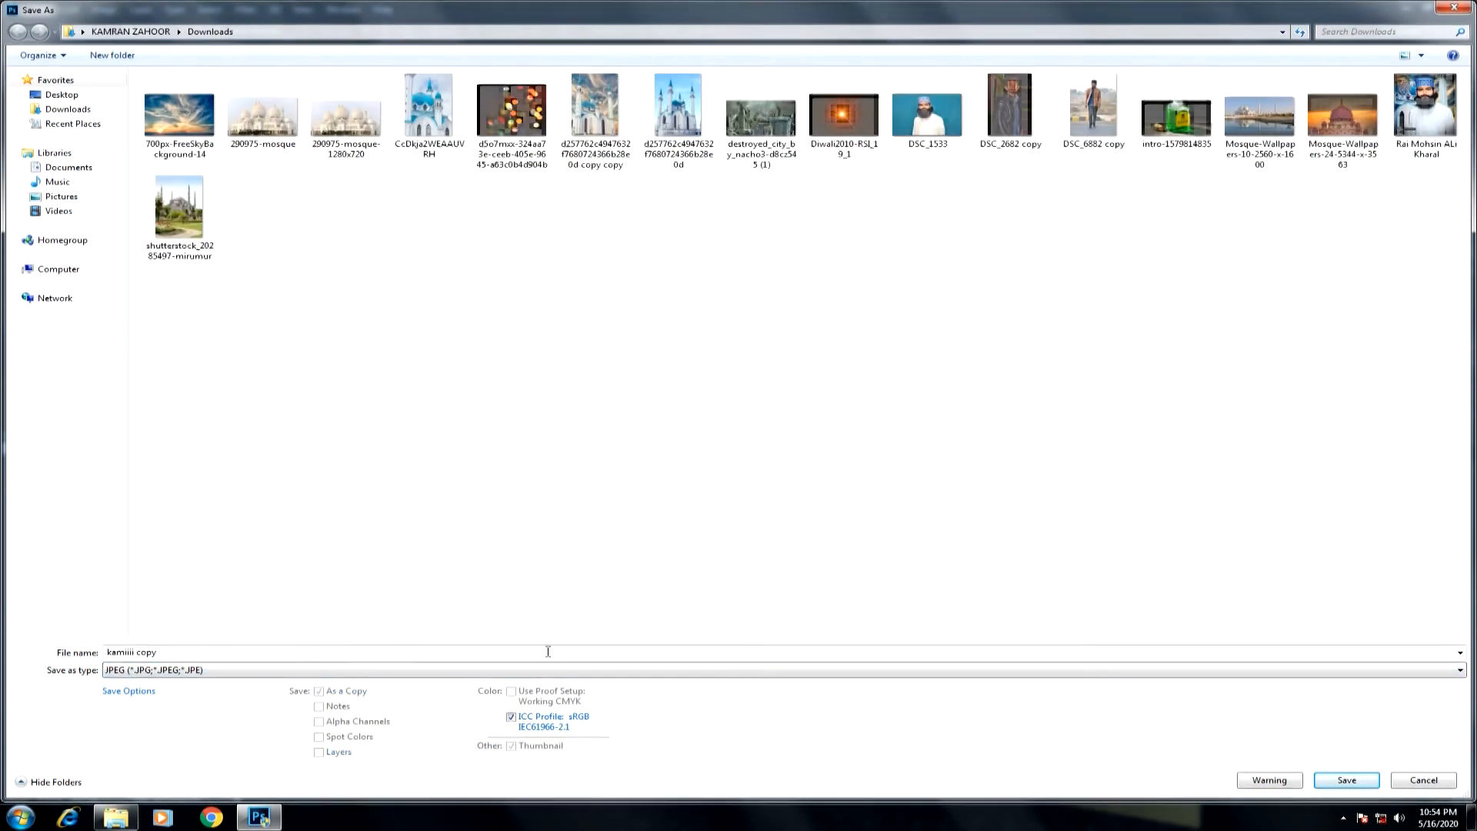